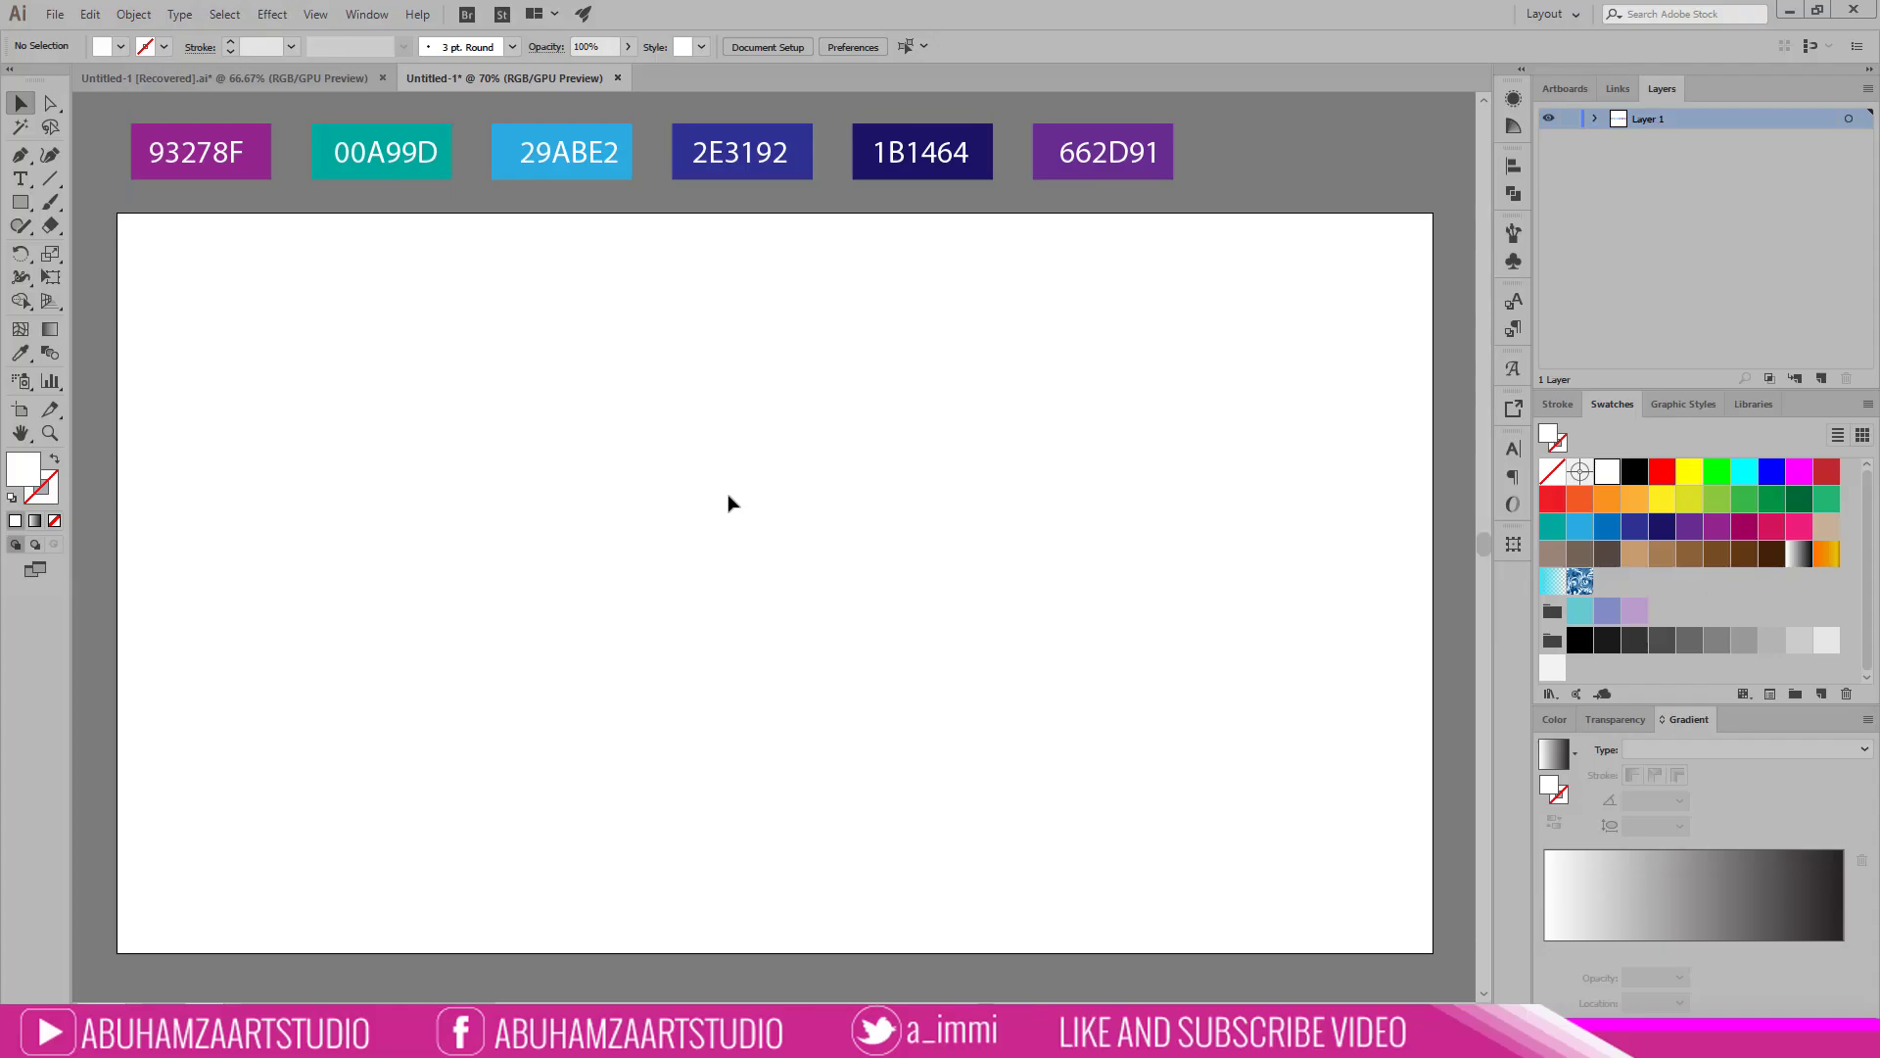
Step: Draw a white 1920 × 1080 pt rectangle spanning the entire artboard
left_click(21, 205)
left_click_drag(123, 218, 1432, 950)
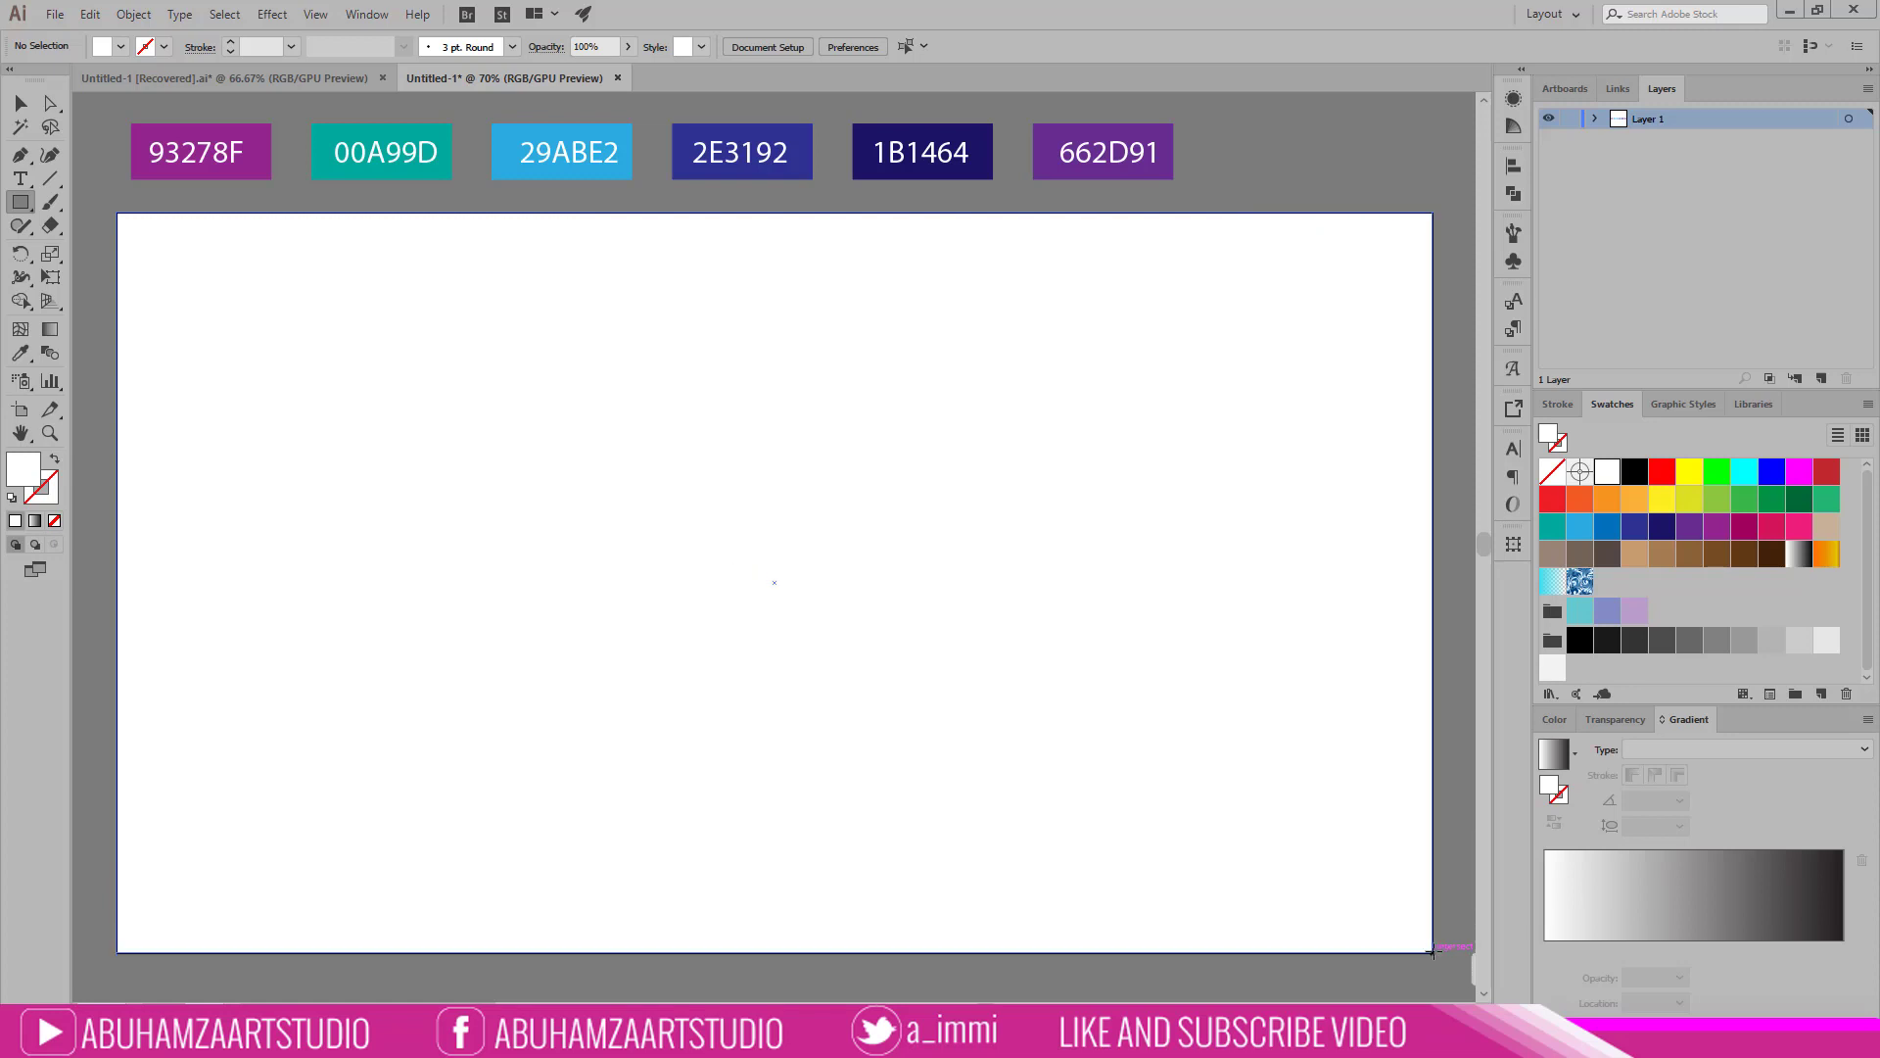
left_click_drag(1432, 950, 1435, 952)
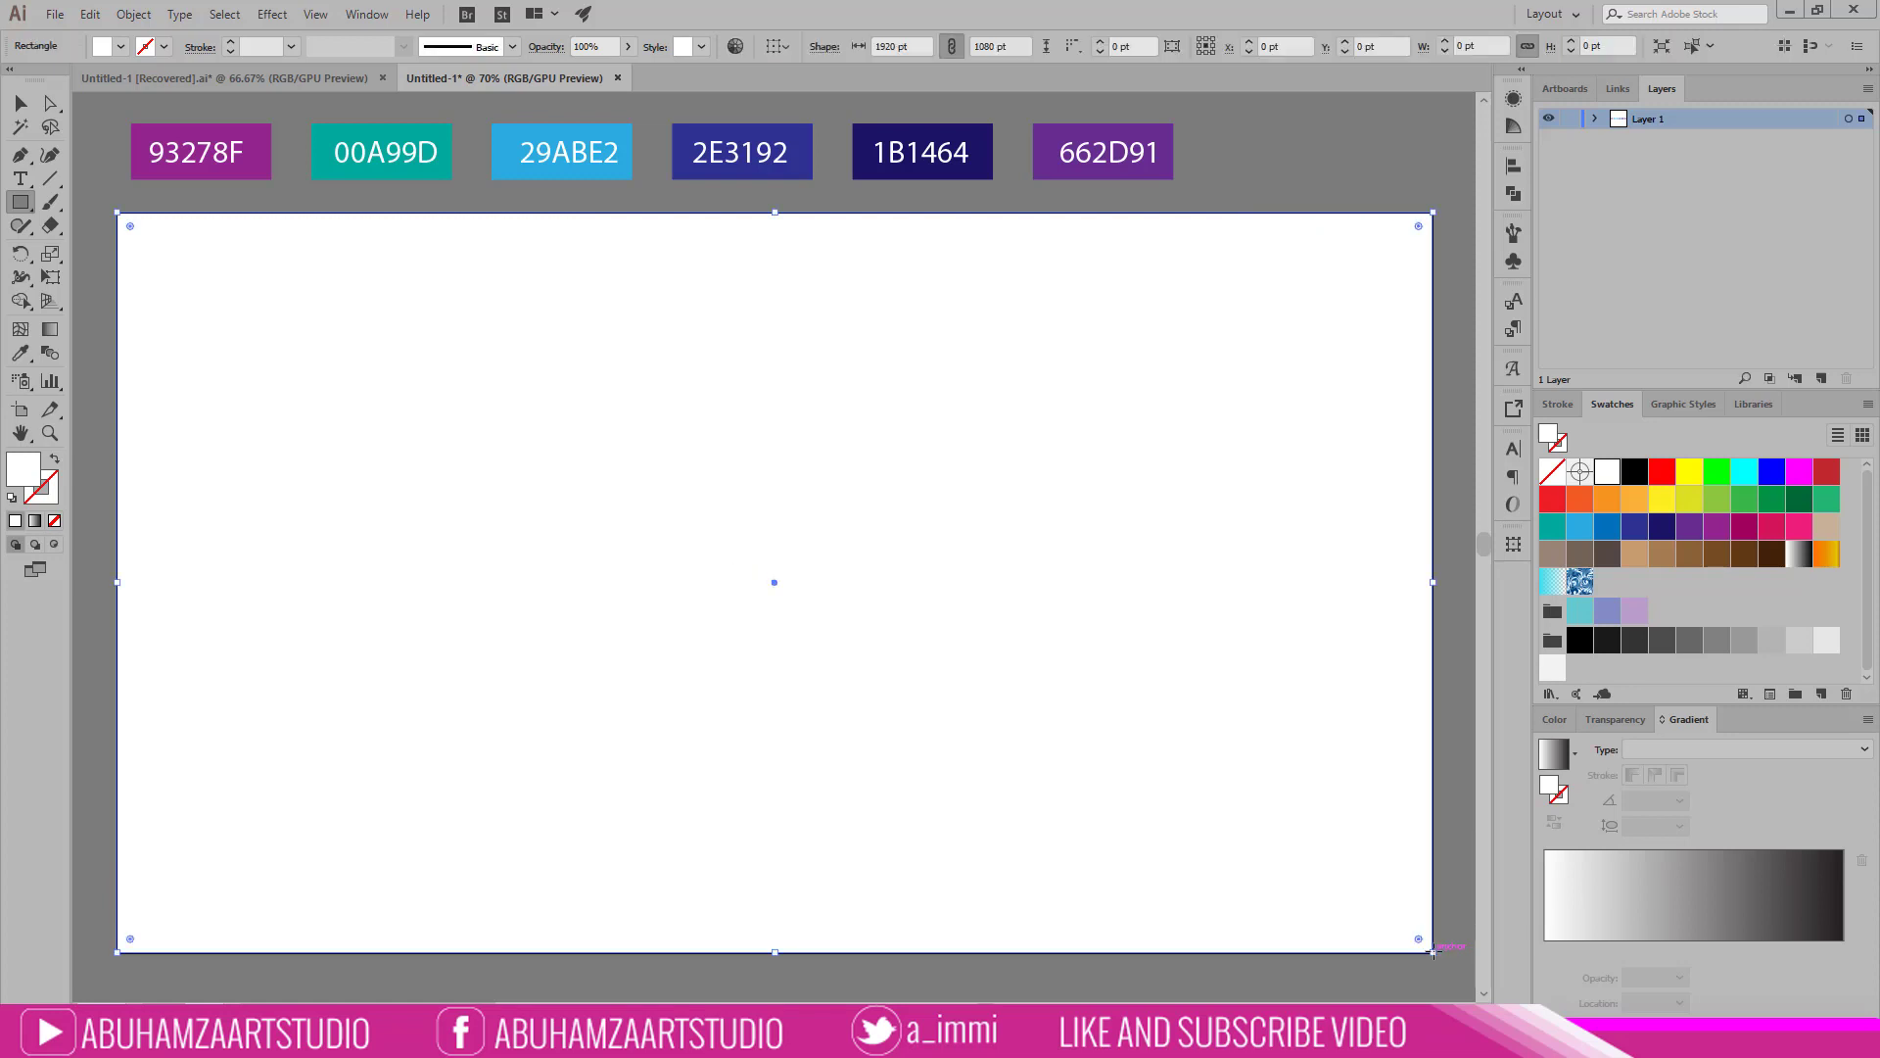
Step: Show rulers and place a horizontal guide across the middle of the artboard
left_click(315, 13)
mouse_move(440, 450)
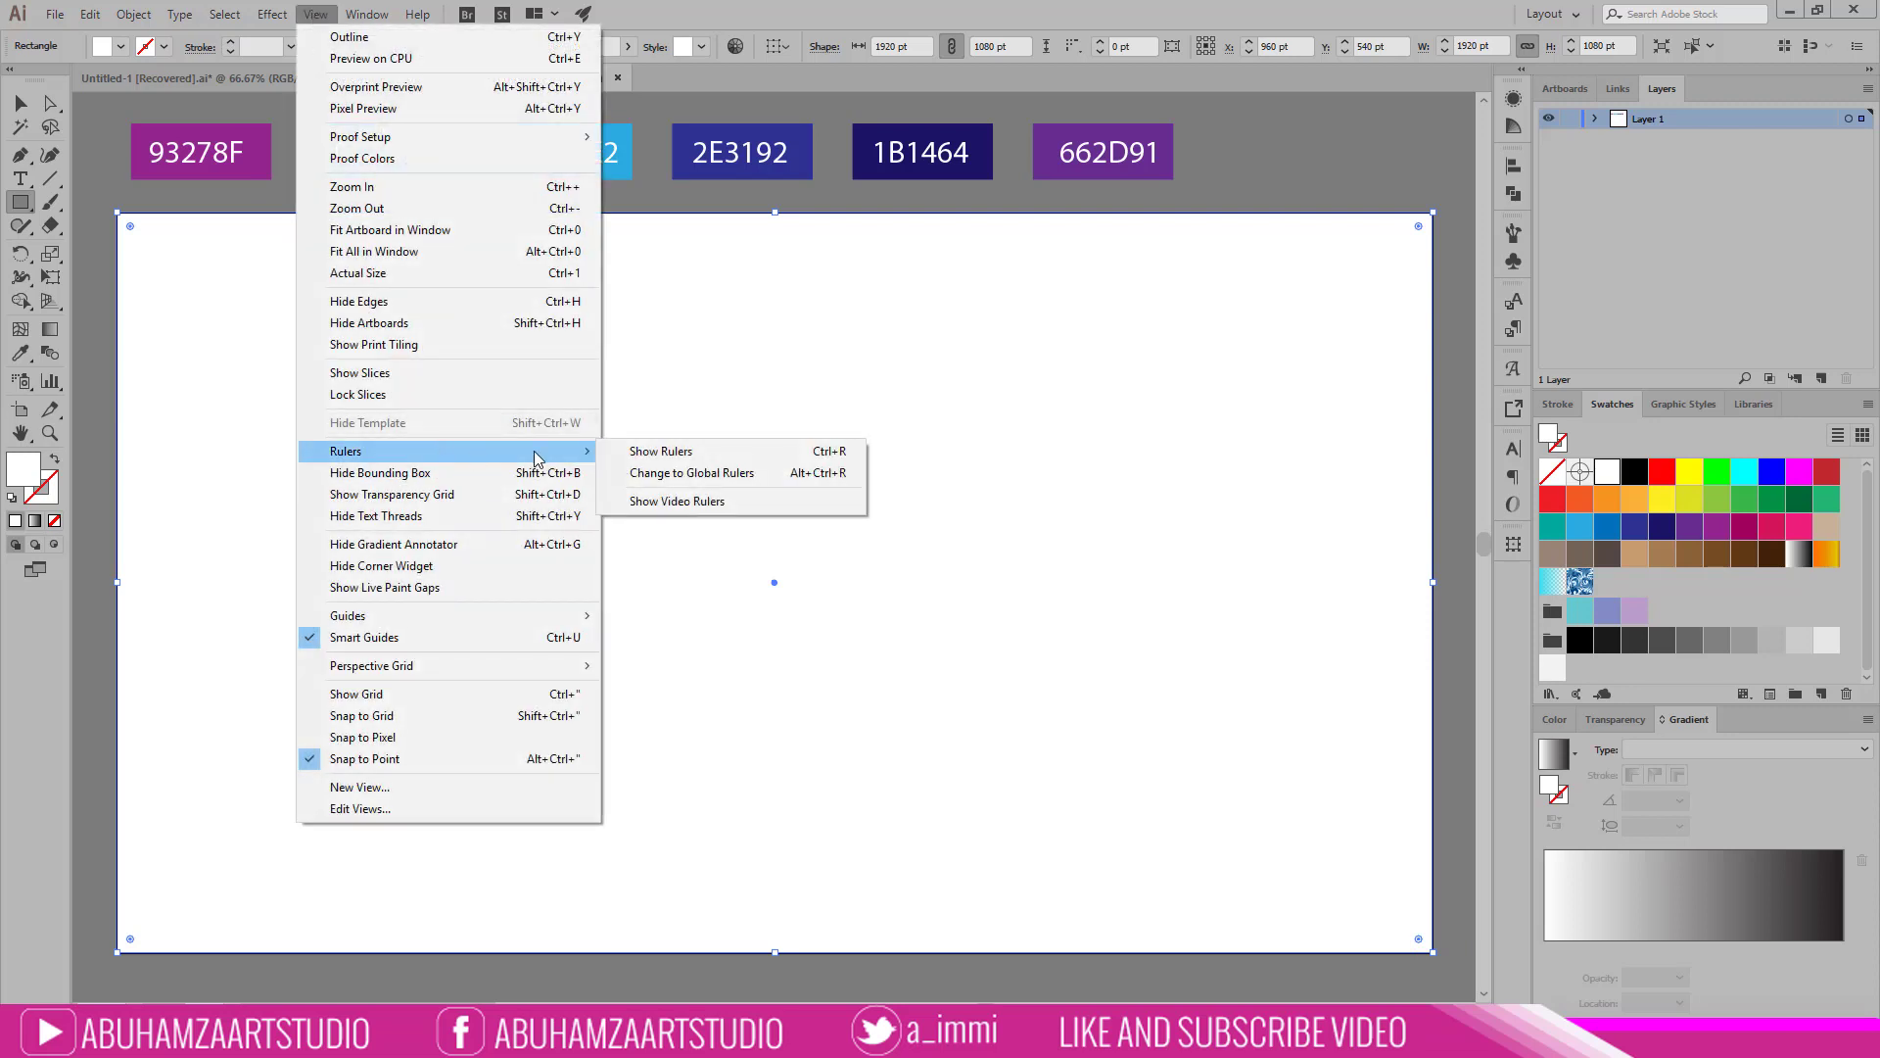
left_click(659, 453)
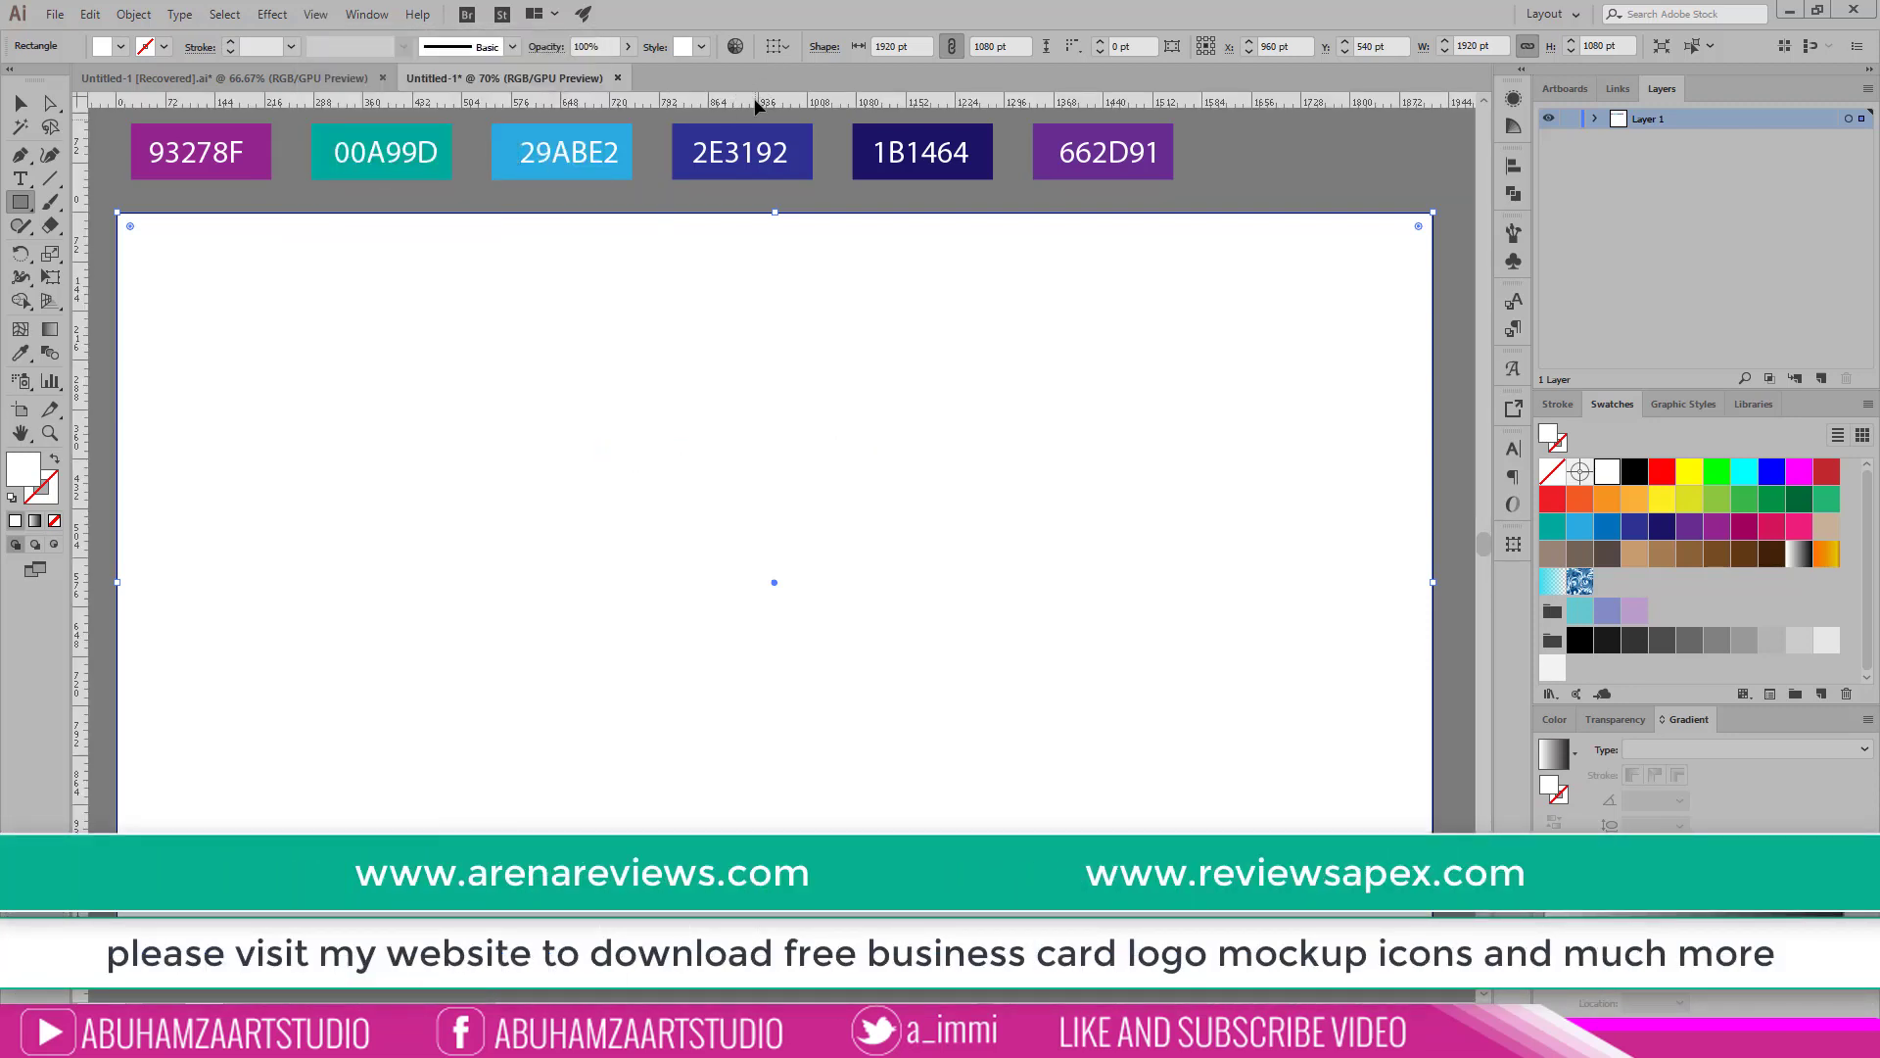
left_click_drag(756, 106, 765, 584)
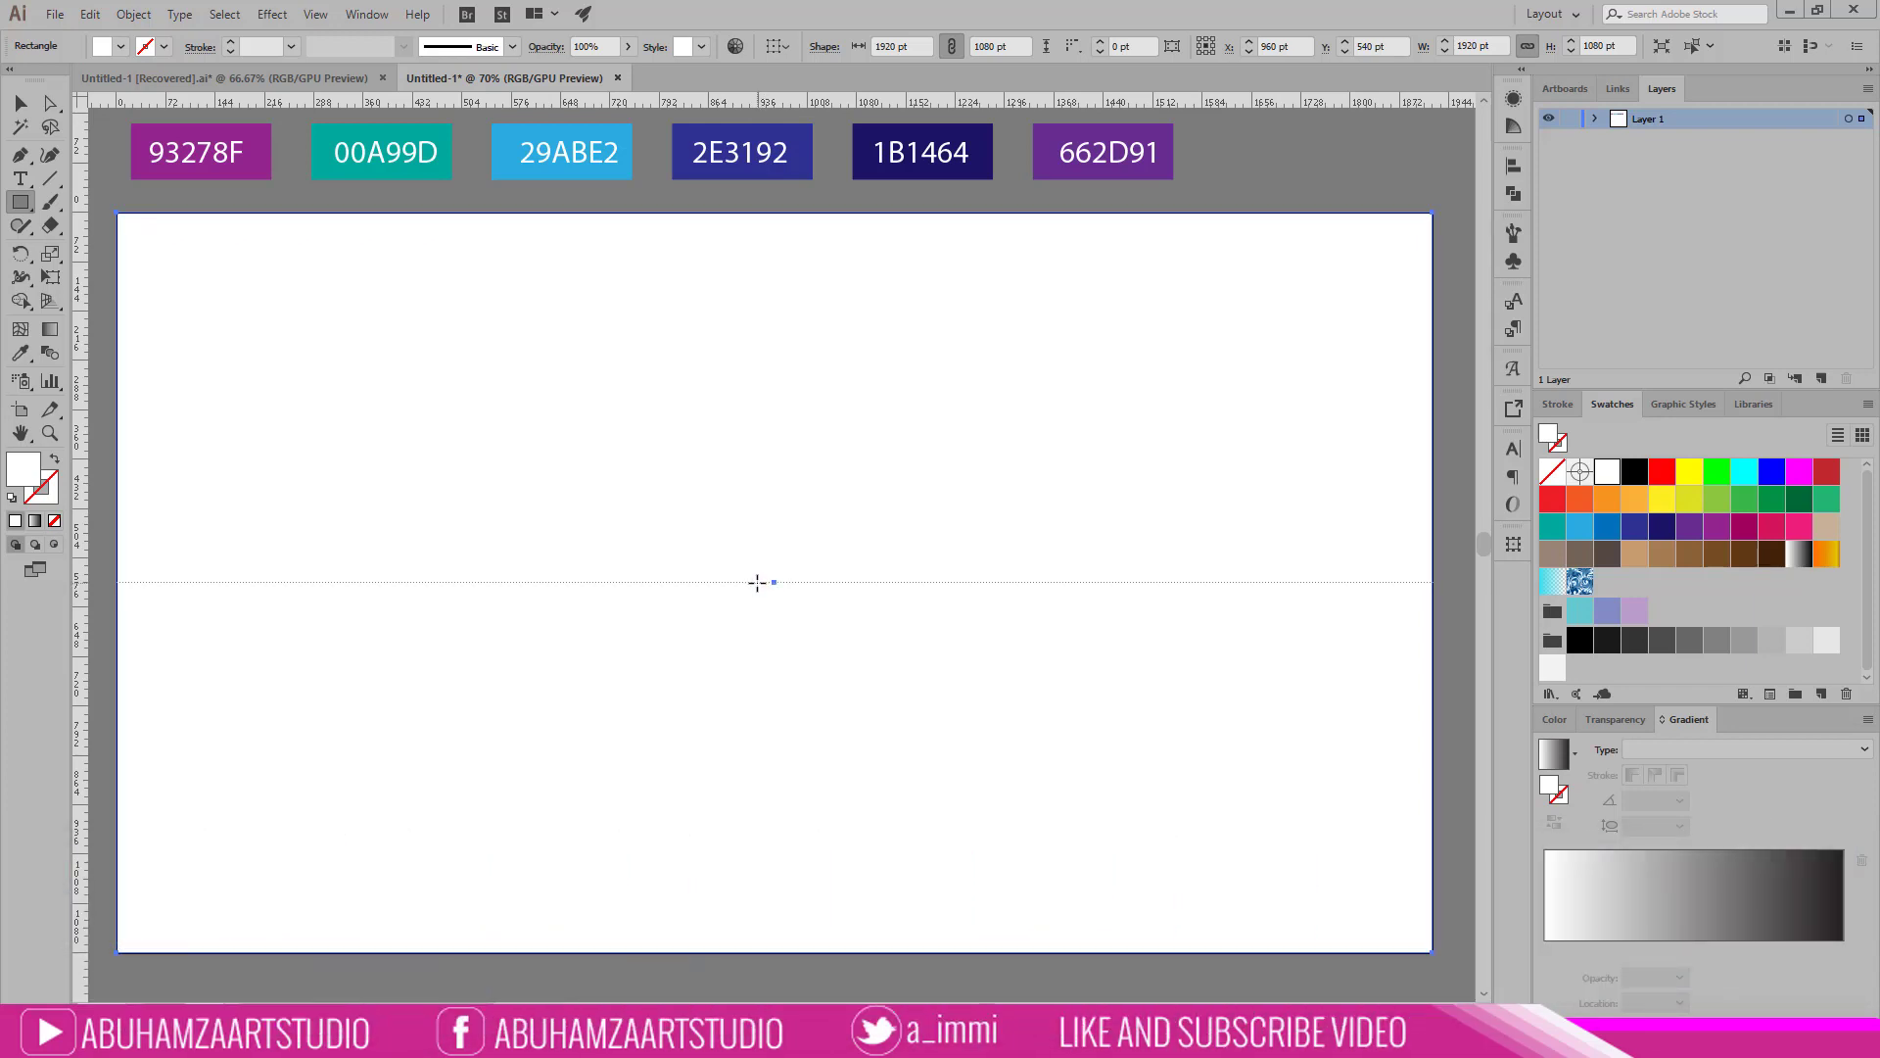
left_click_drag(757, 583, 757, 582)
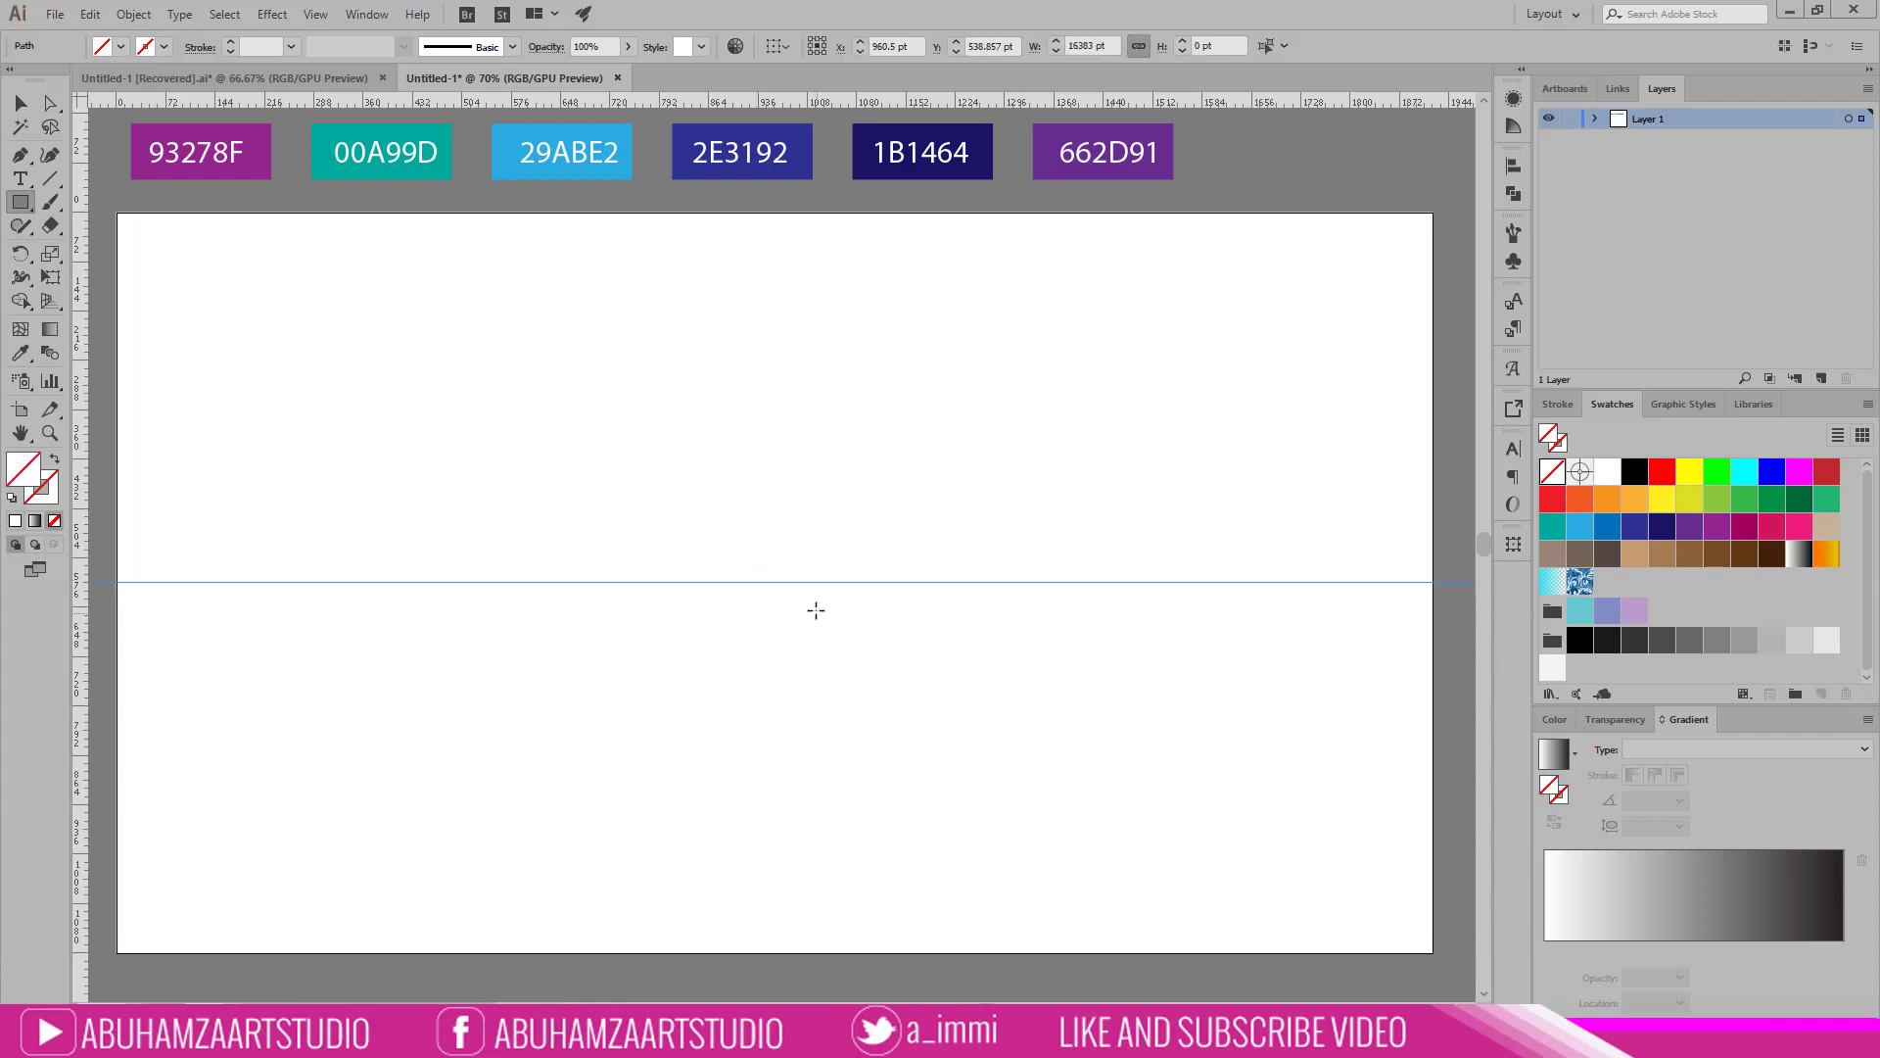
left_click(21, 103)
left_click(447, 392)
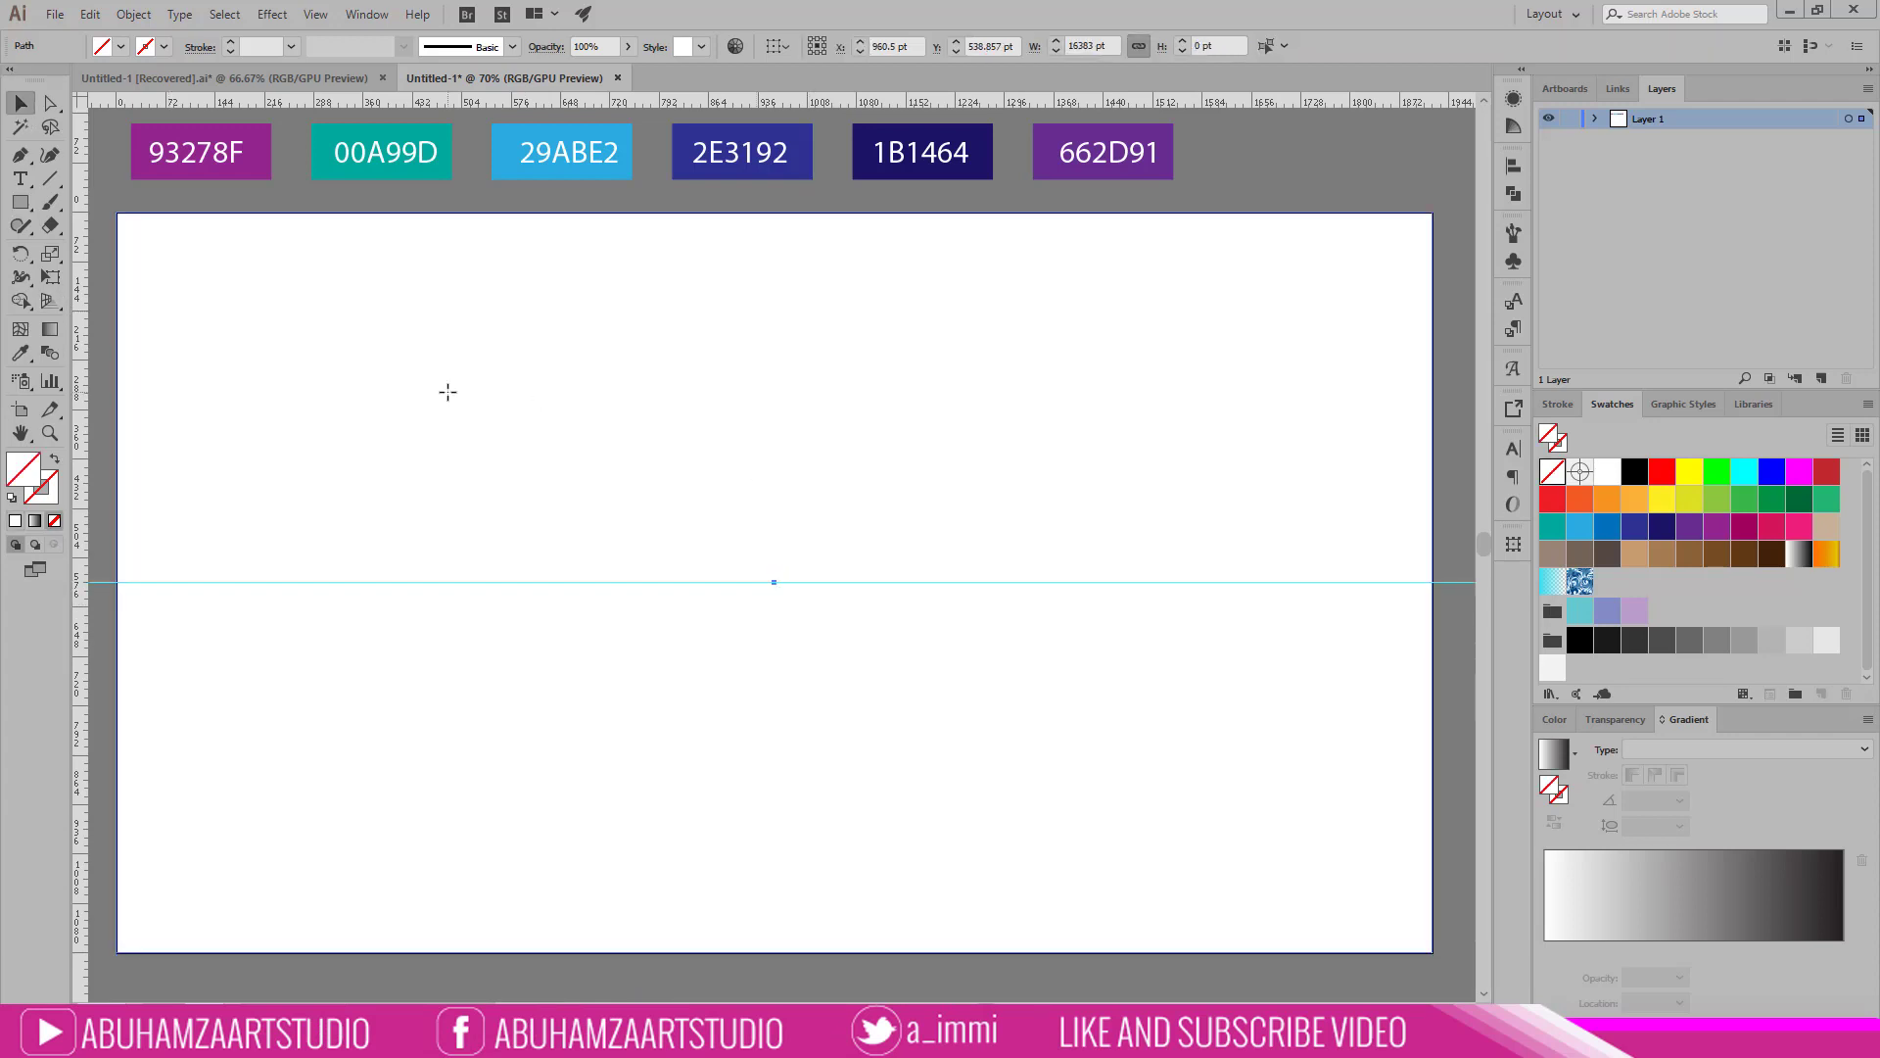
Step: Add a vertical guide at the artboard centre and align the horizontal guide to the centre point
left_click_drag(79, 582, 775, 606)
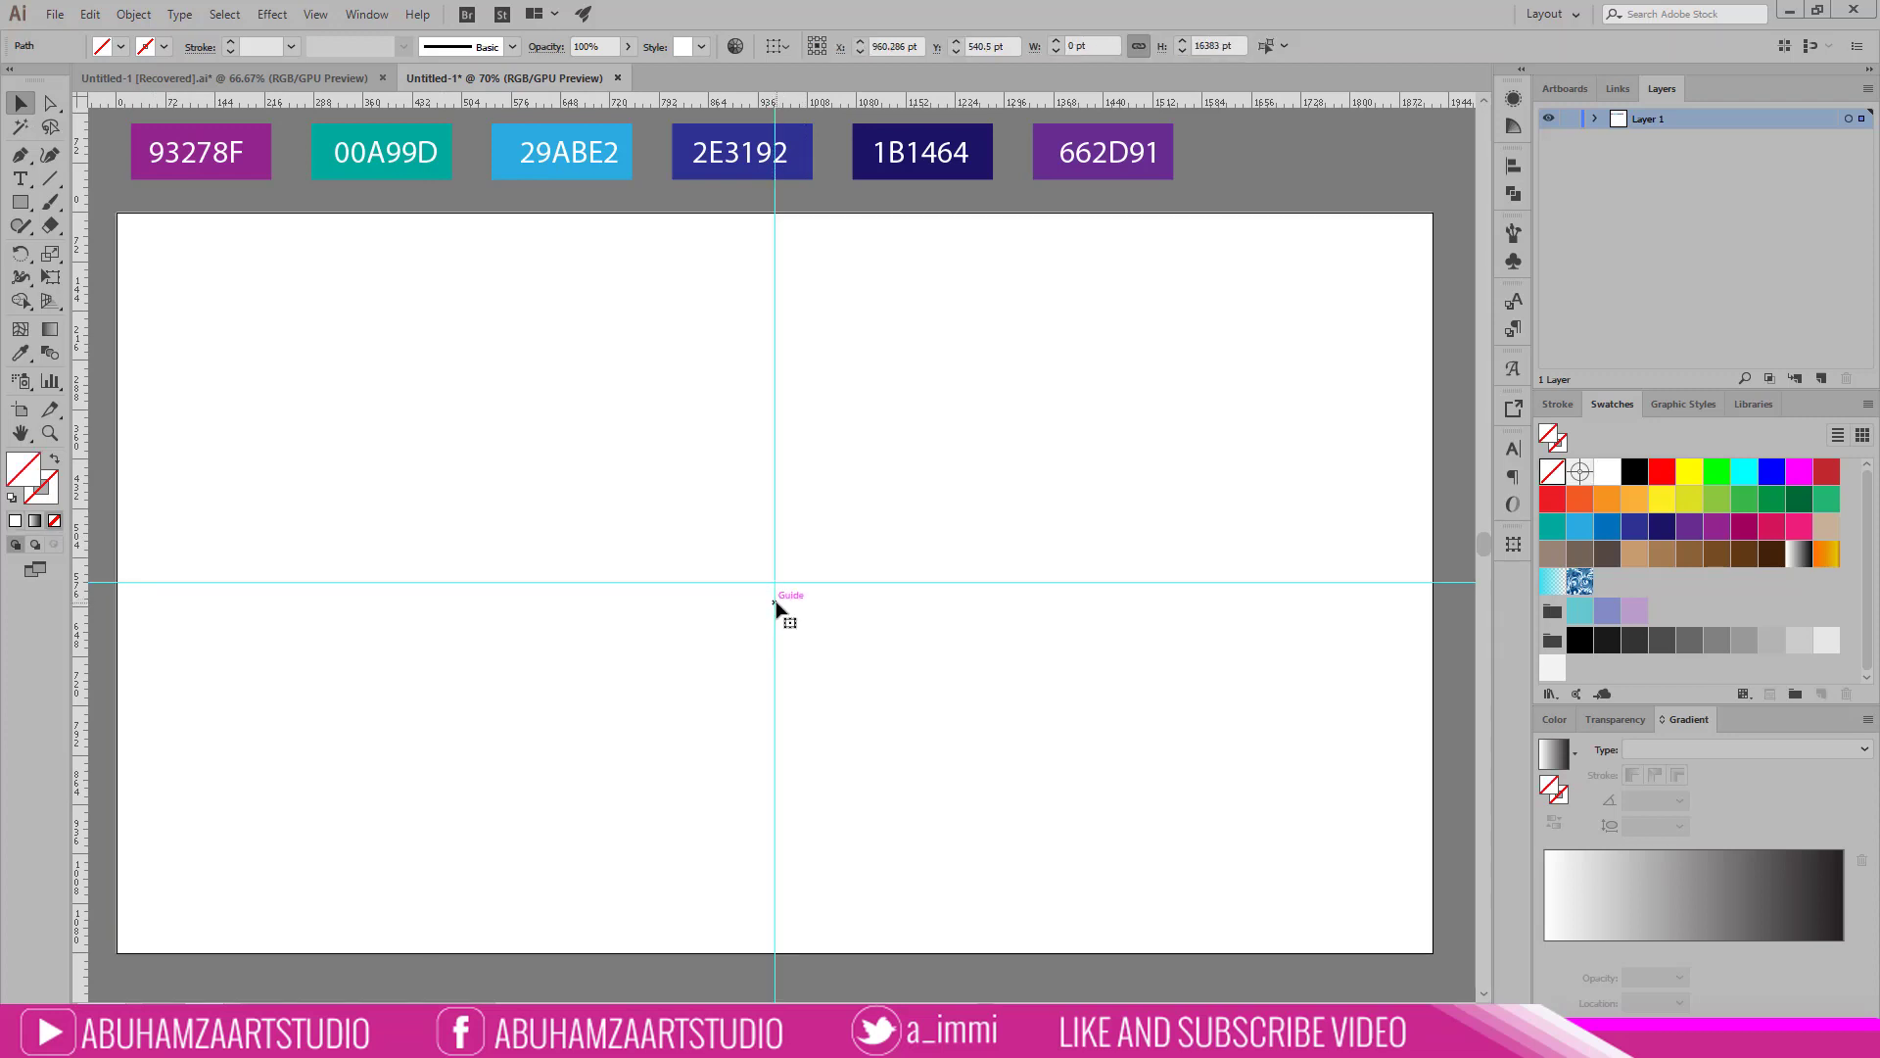
key("z")
mouse_move(774, 605)
left_mouse_down()
mouse_move(774, 577)
mouse_move(1431, 665)
mouse_move(1283, 655)
left_mouse_up()
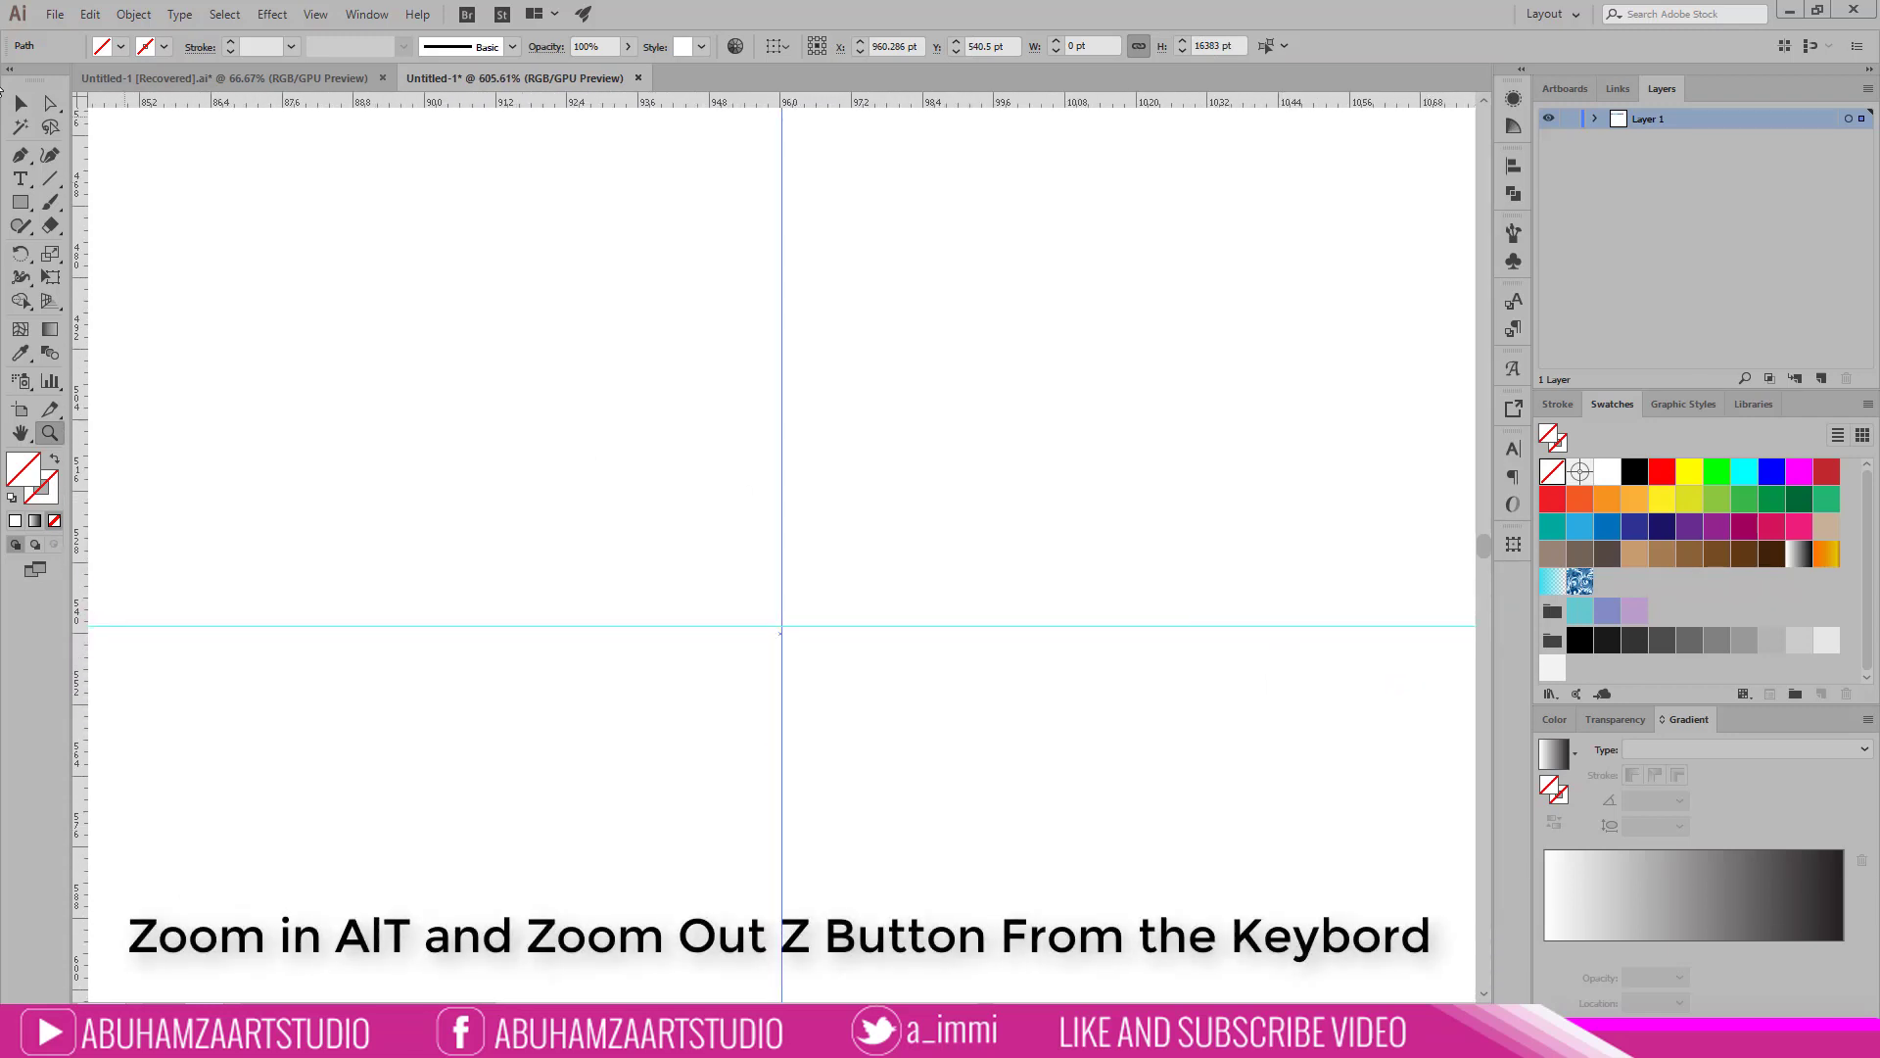
left_click(19, 102)
left_click(955, 684)
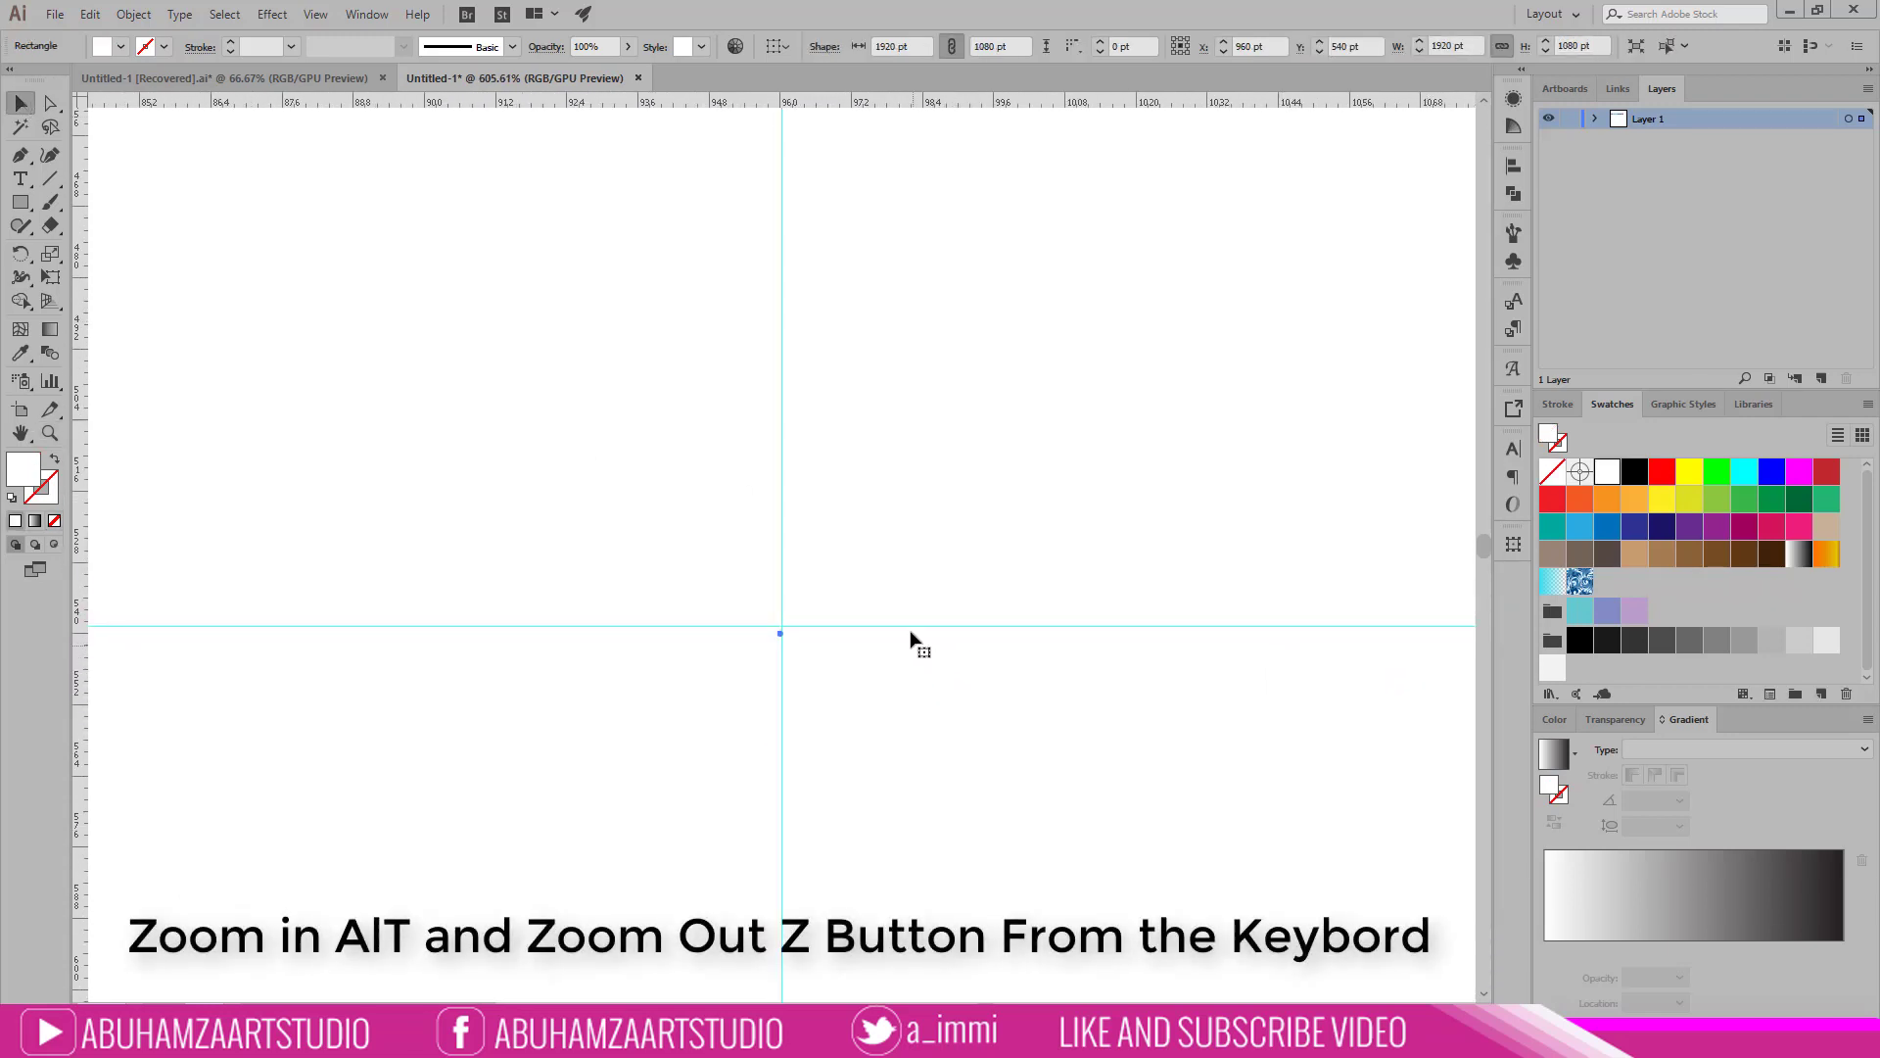
left_click_drag(910, 626, 910, 633)
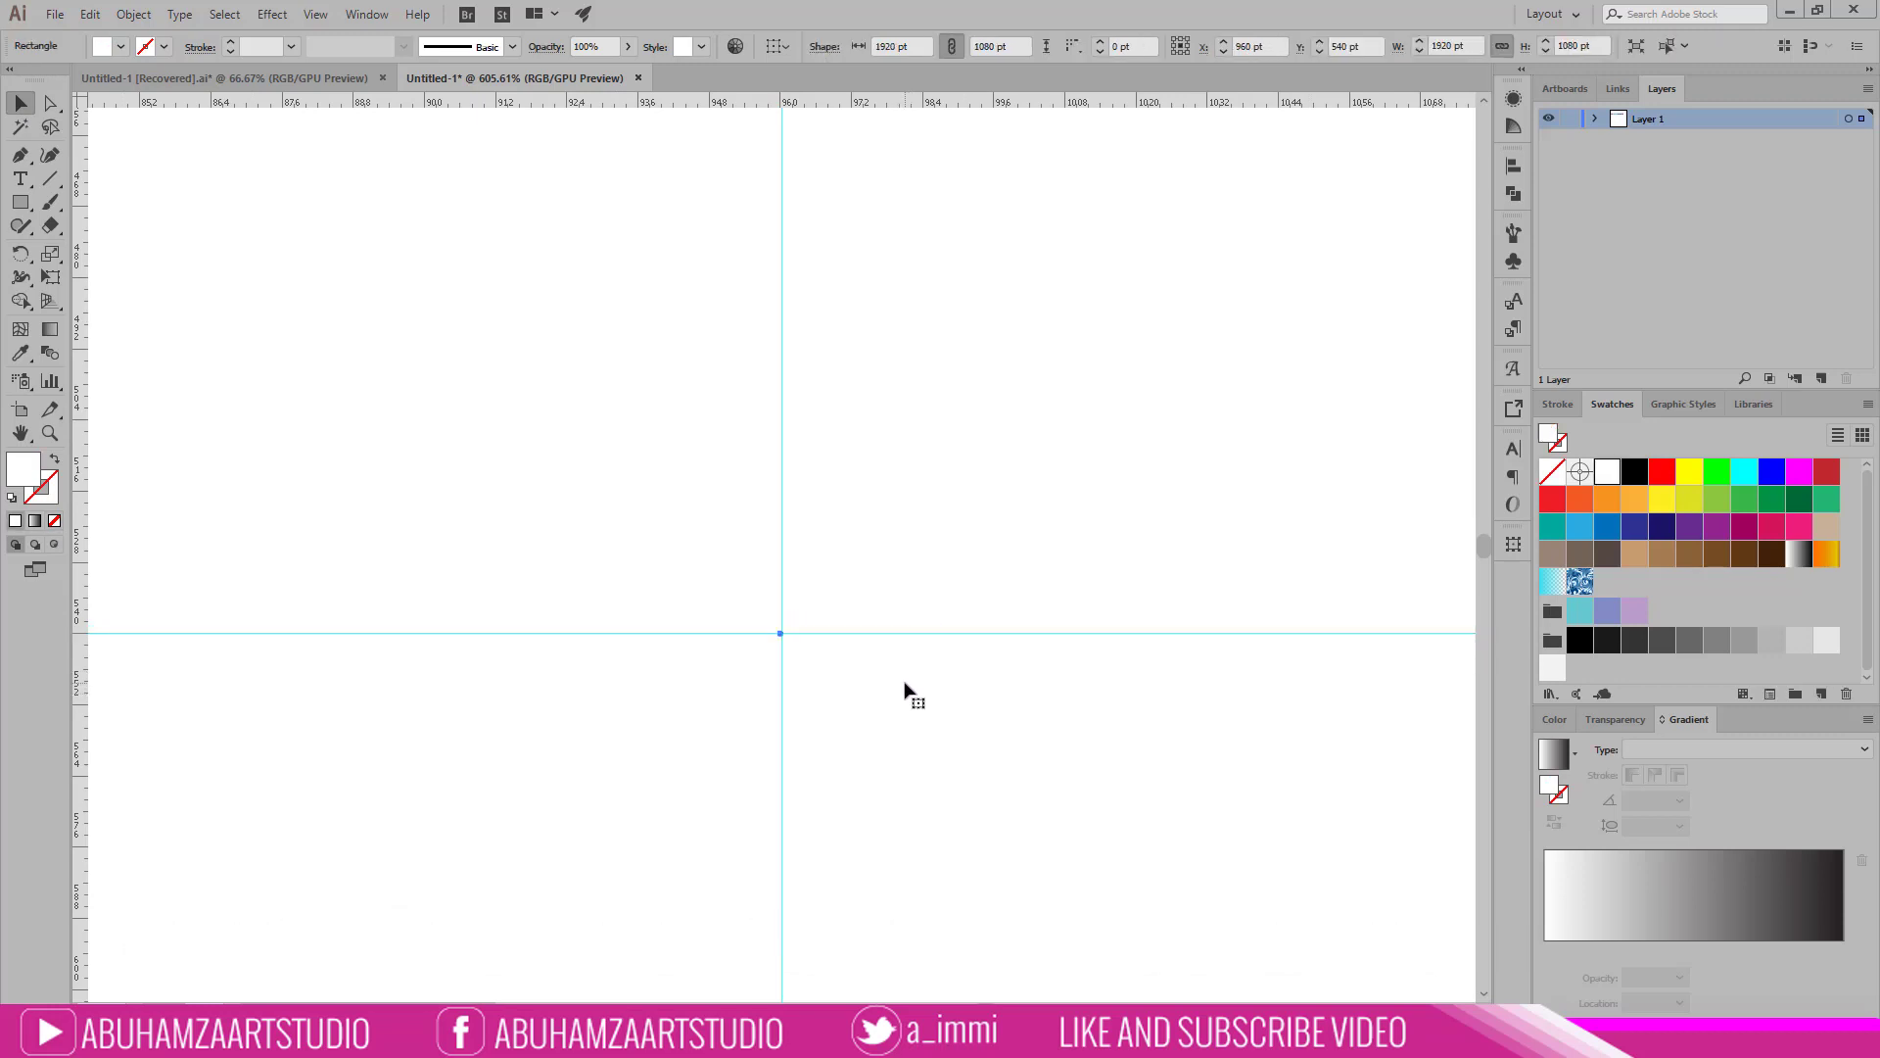
Step: Zoom out to the whole artboard and select the white background rectangle
key("z")
left_click(776, 641, "alt")
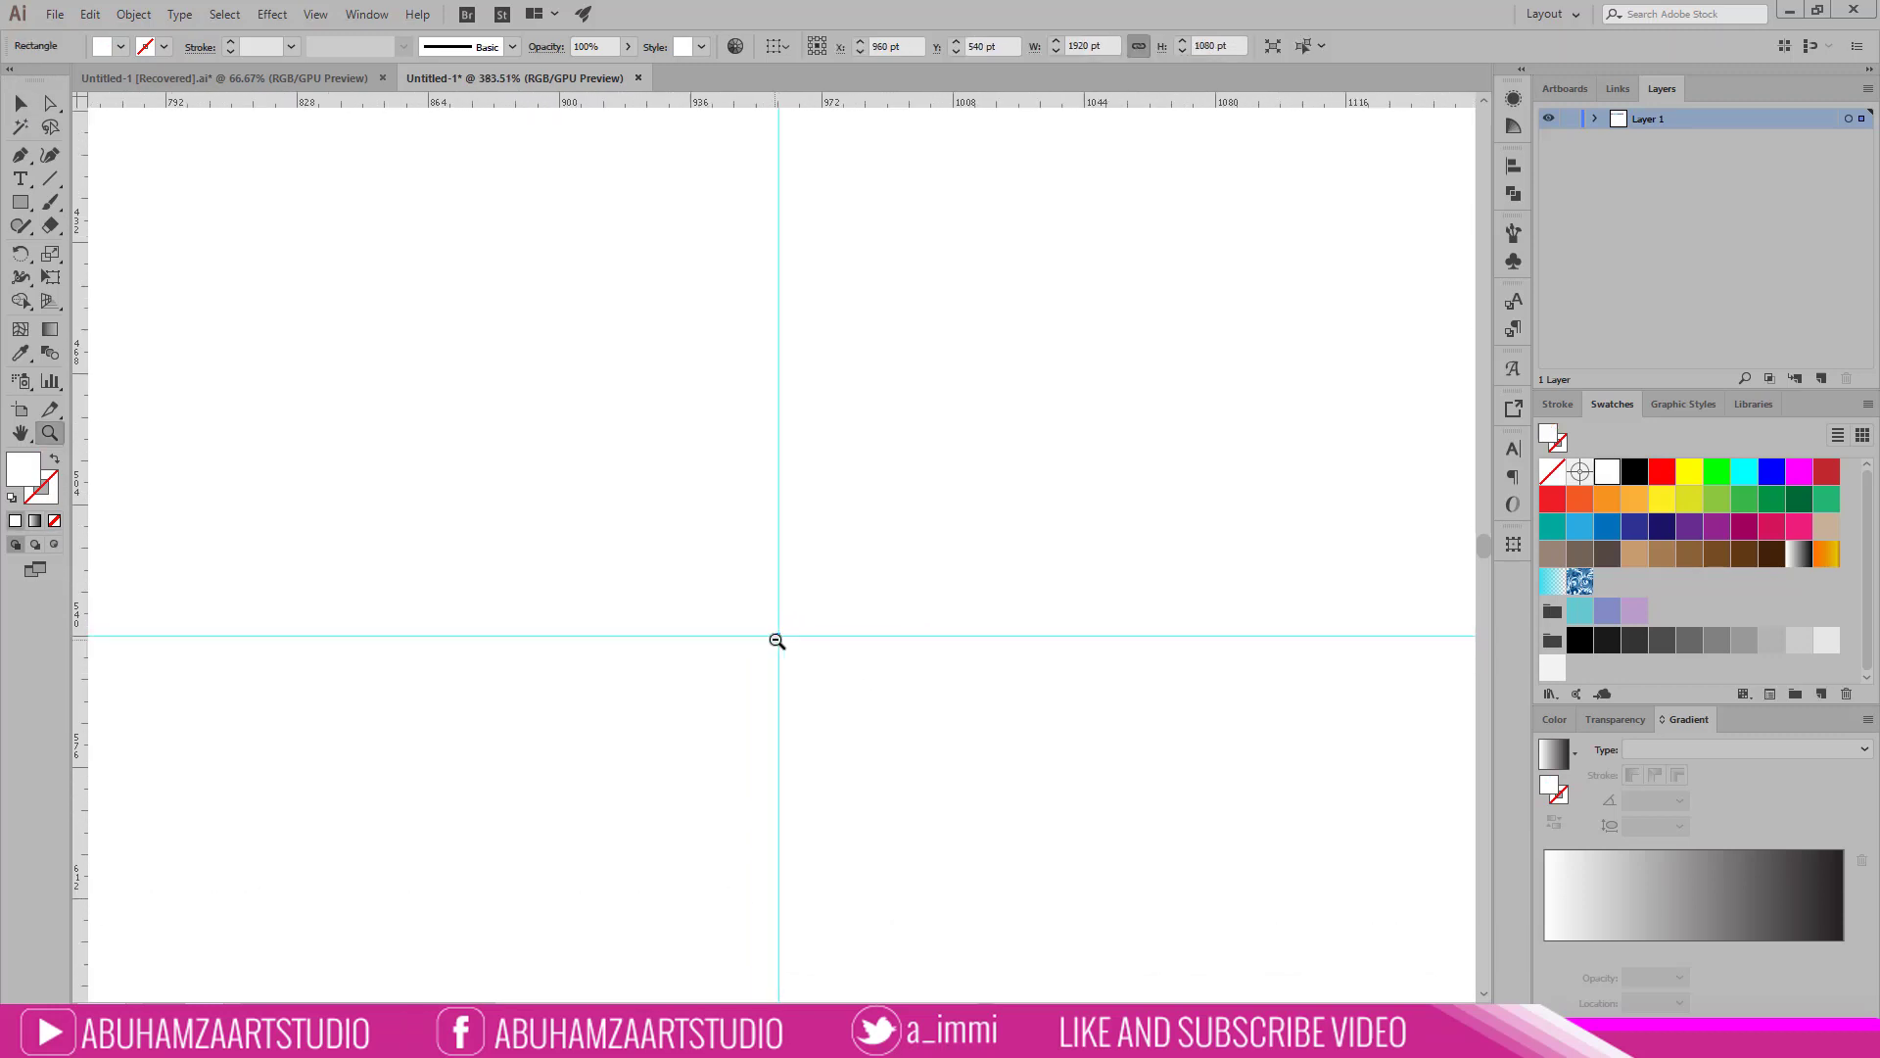
left_click(777, 641, "alt")
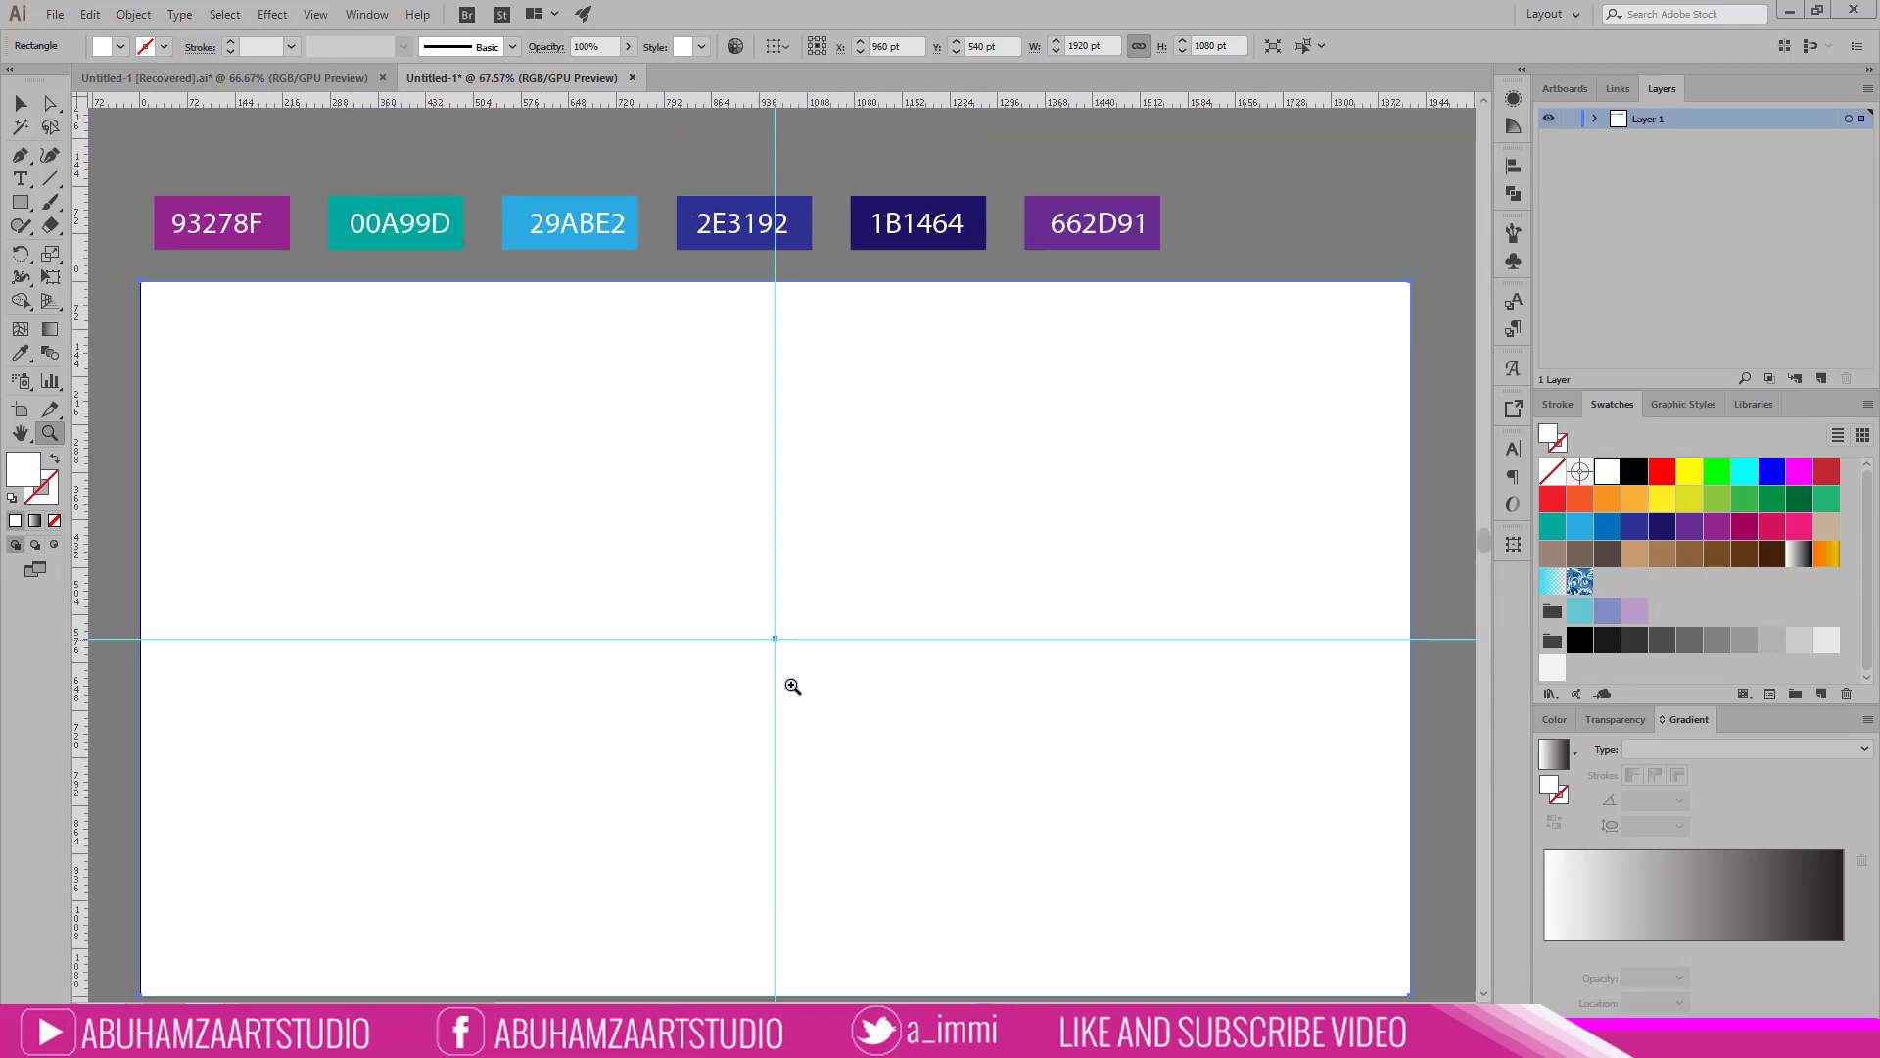
left_click(20, 201)
left_click(147, 15)
mouse_move(156, 129)
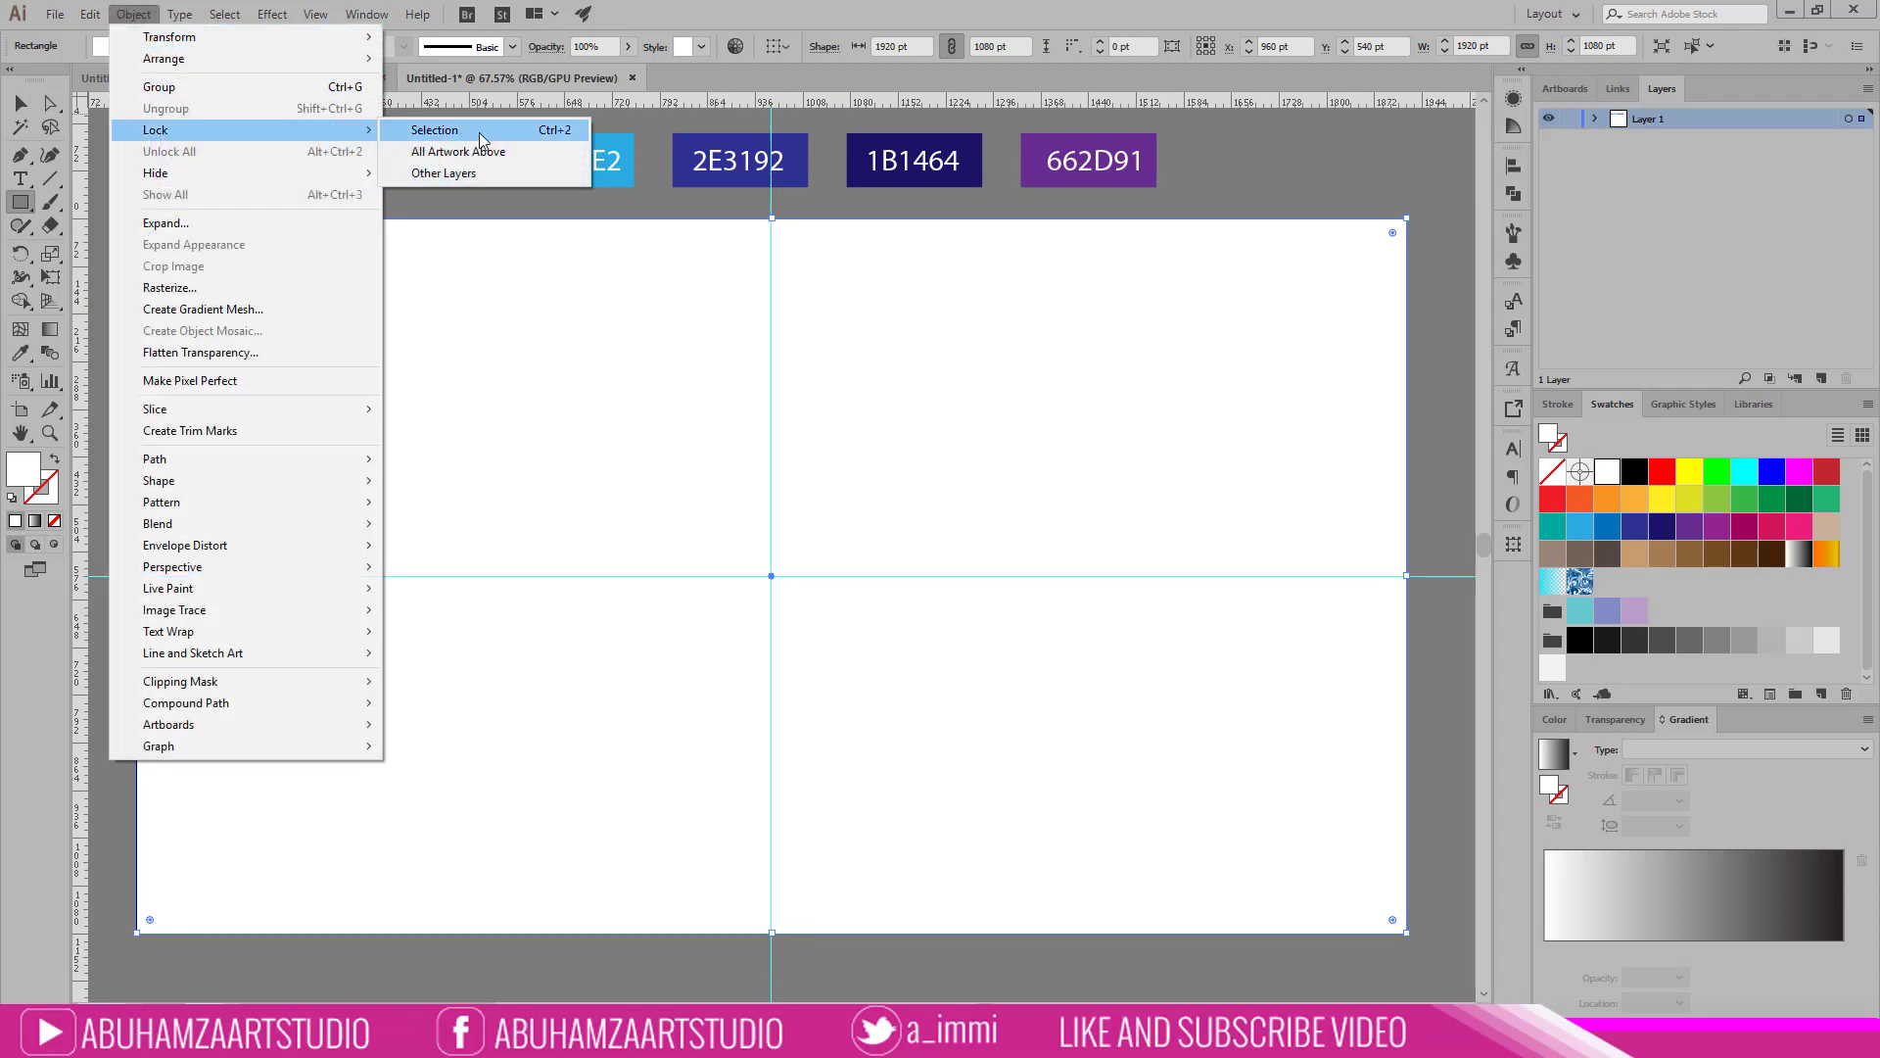
Step: Lock the white background and draw an orange square centred on the guide crossing
left_click(436, 129)
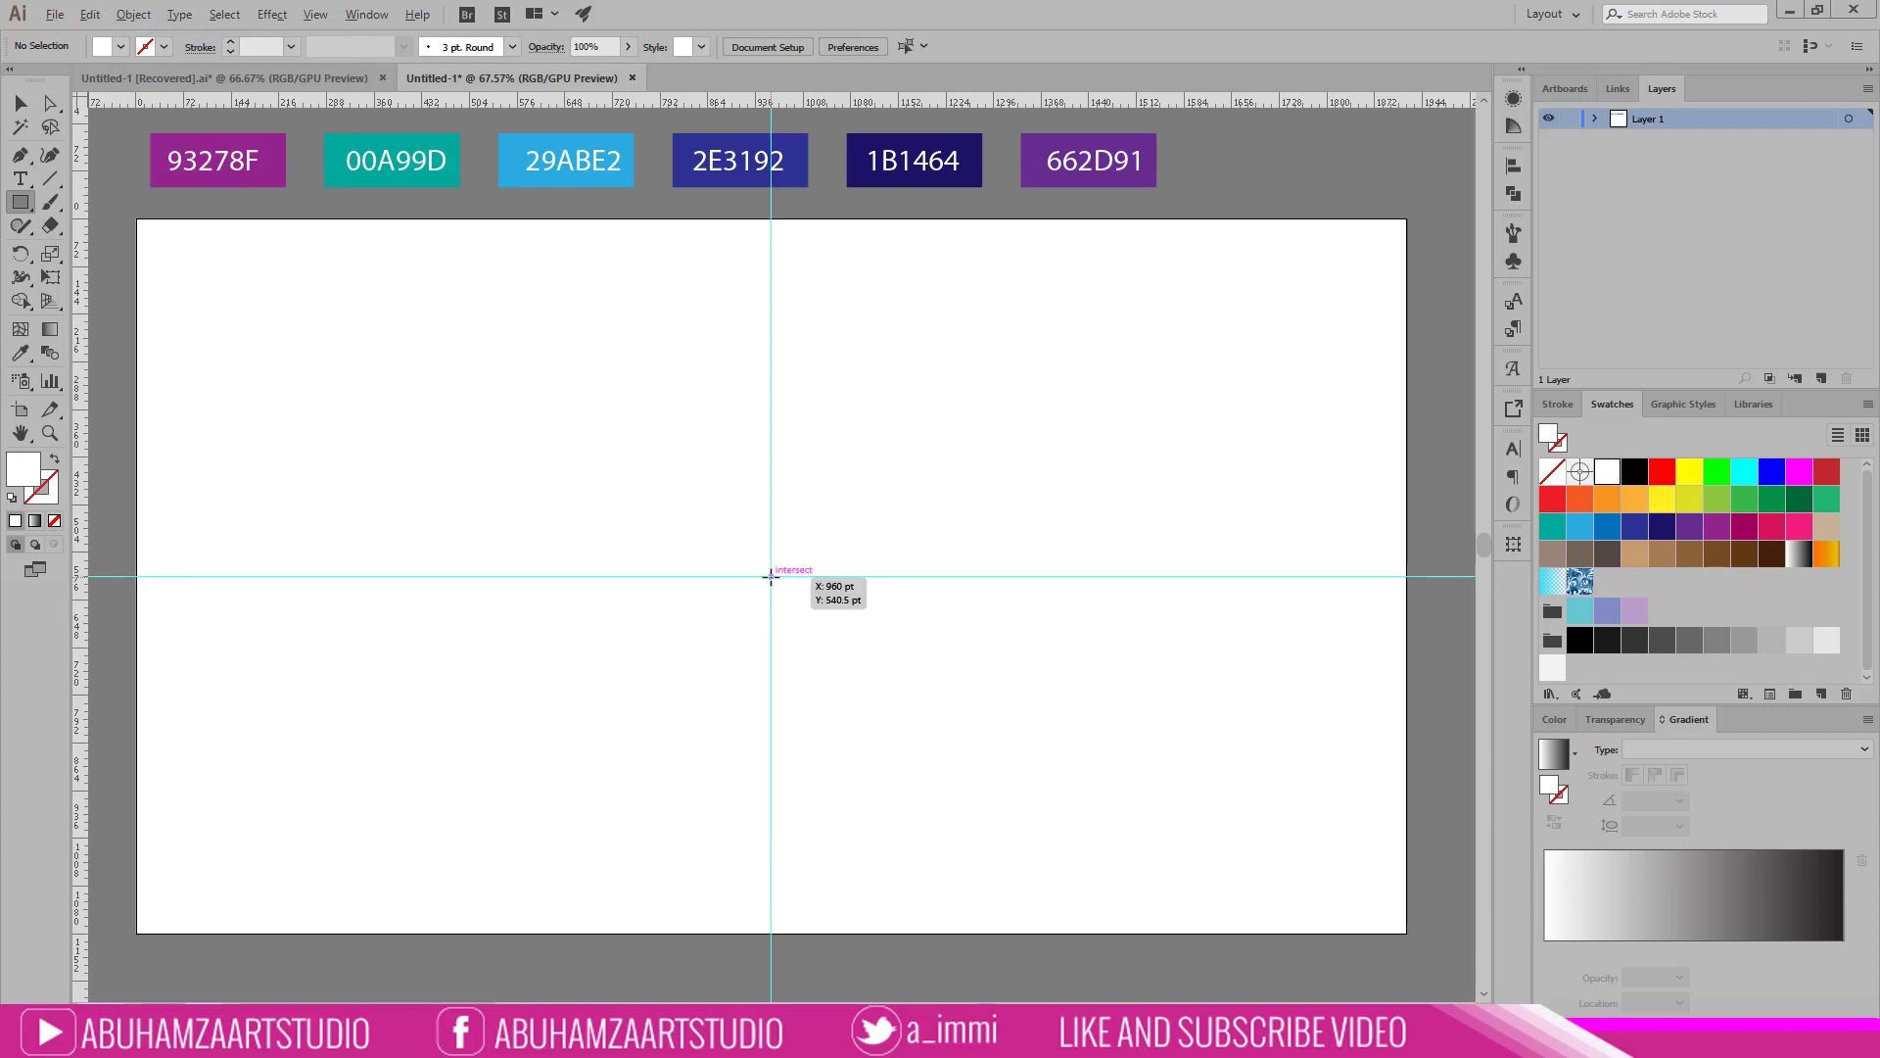
left_click_drag(771, 576, 1119, 806)
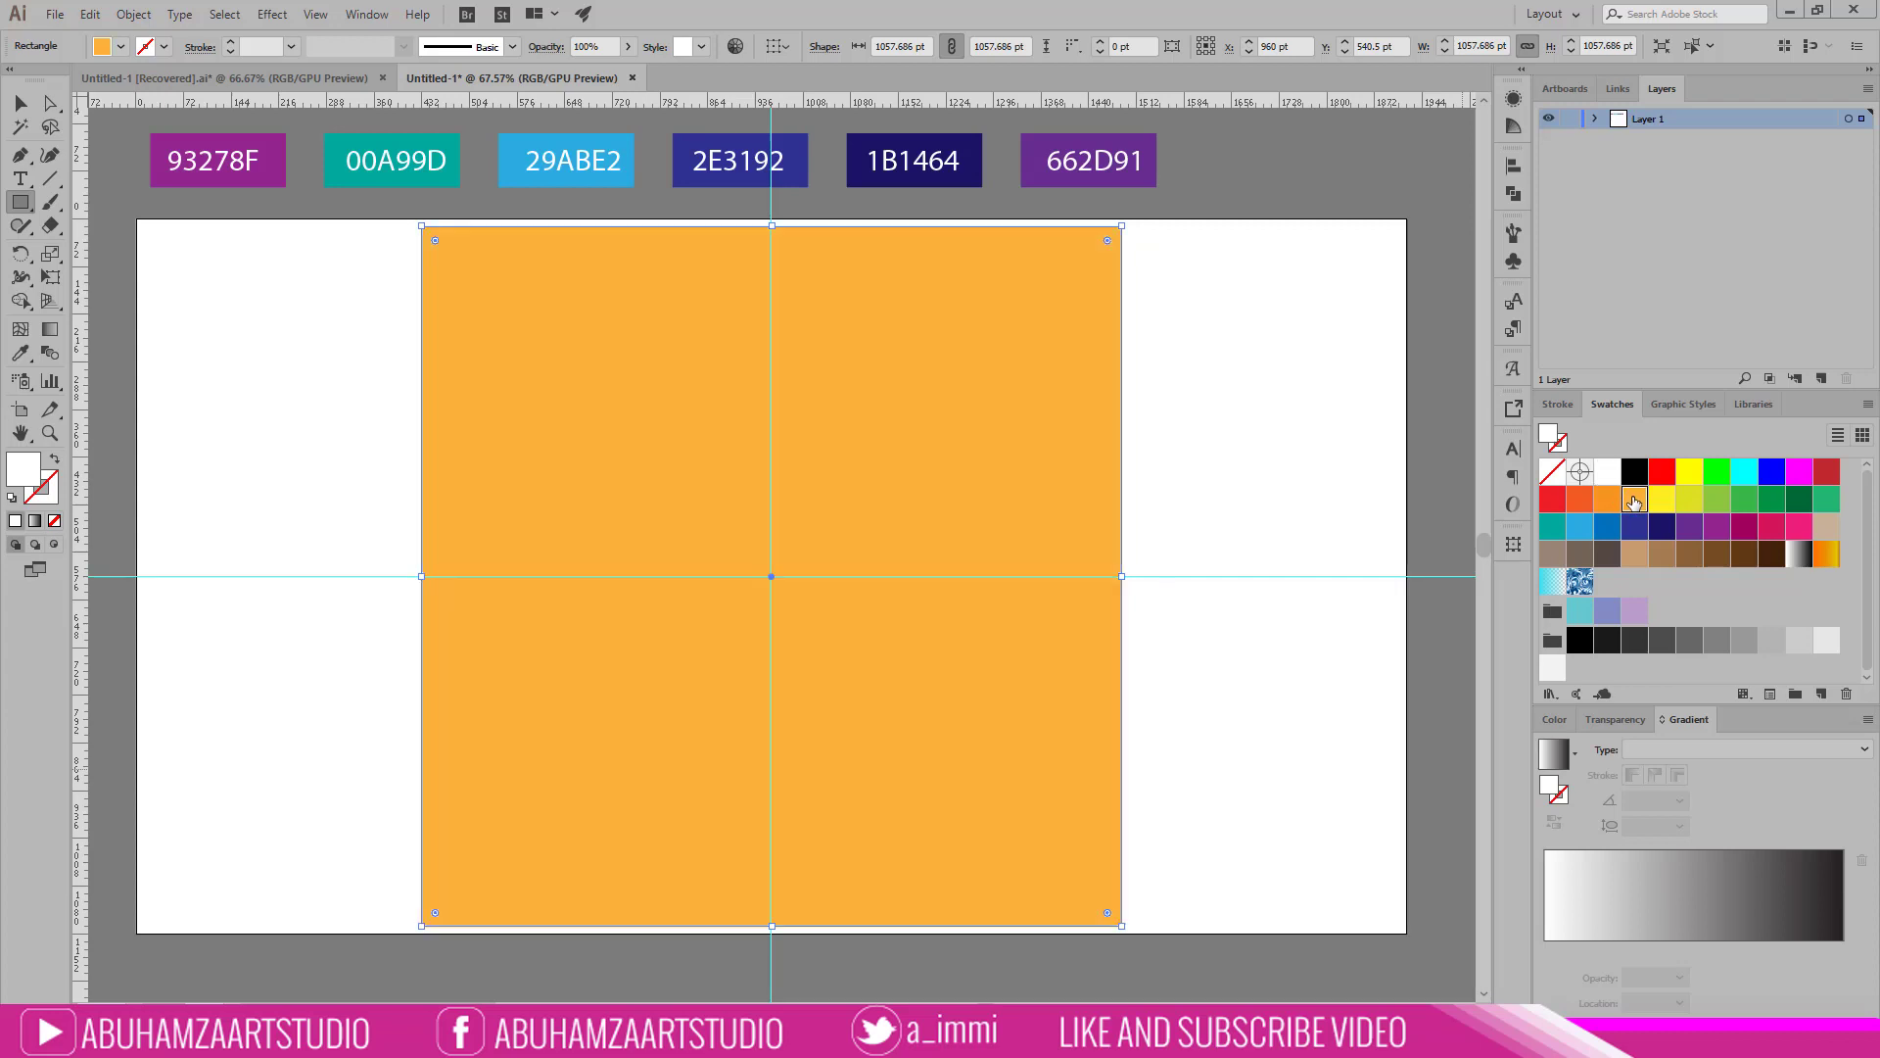
left_click(1630, 503)
Step: Select both centre guides and lock them
left_click(21, 104)
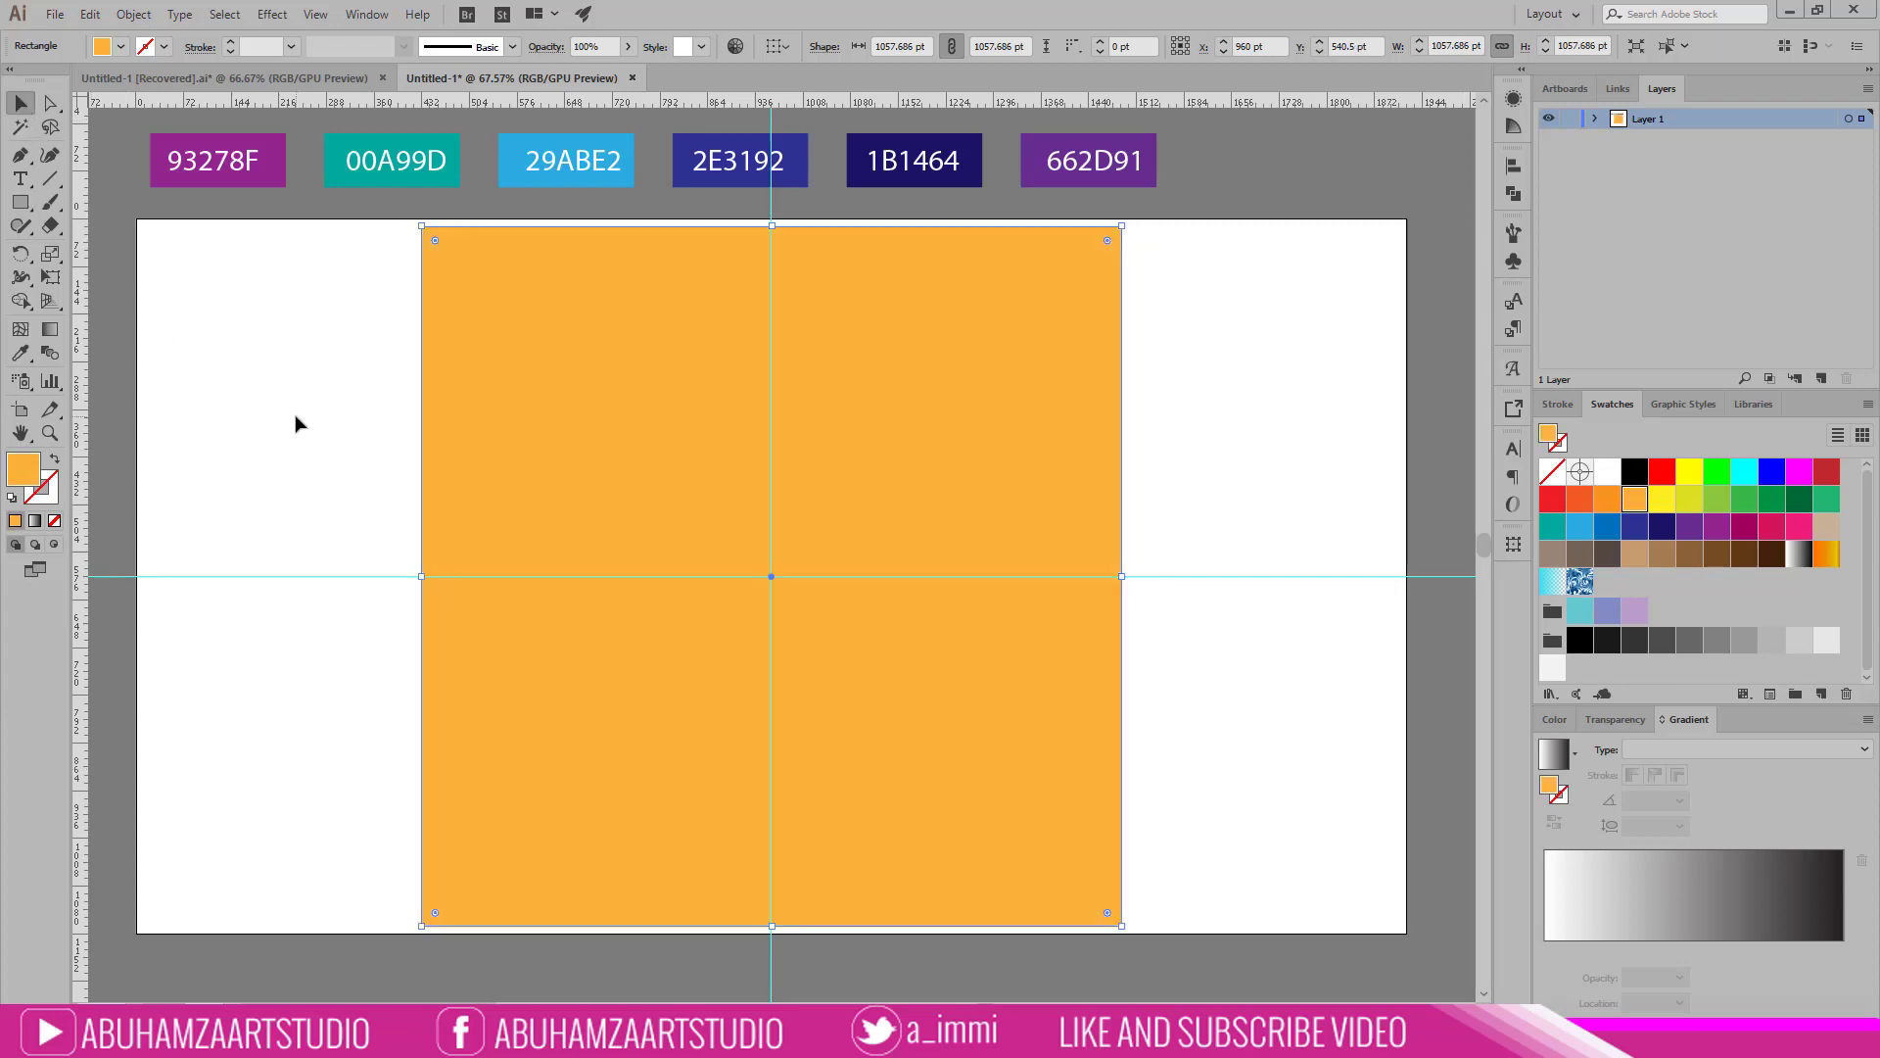
left_click(297, 423)
left_click_drag(294, 461, 330, 691)
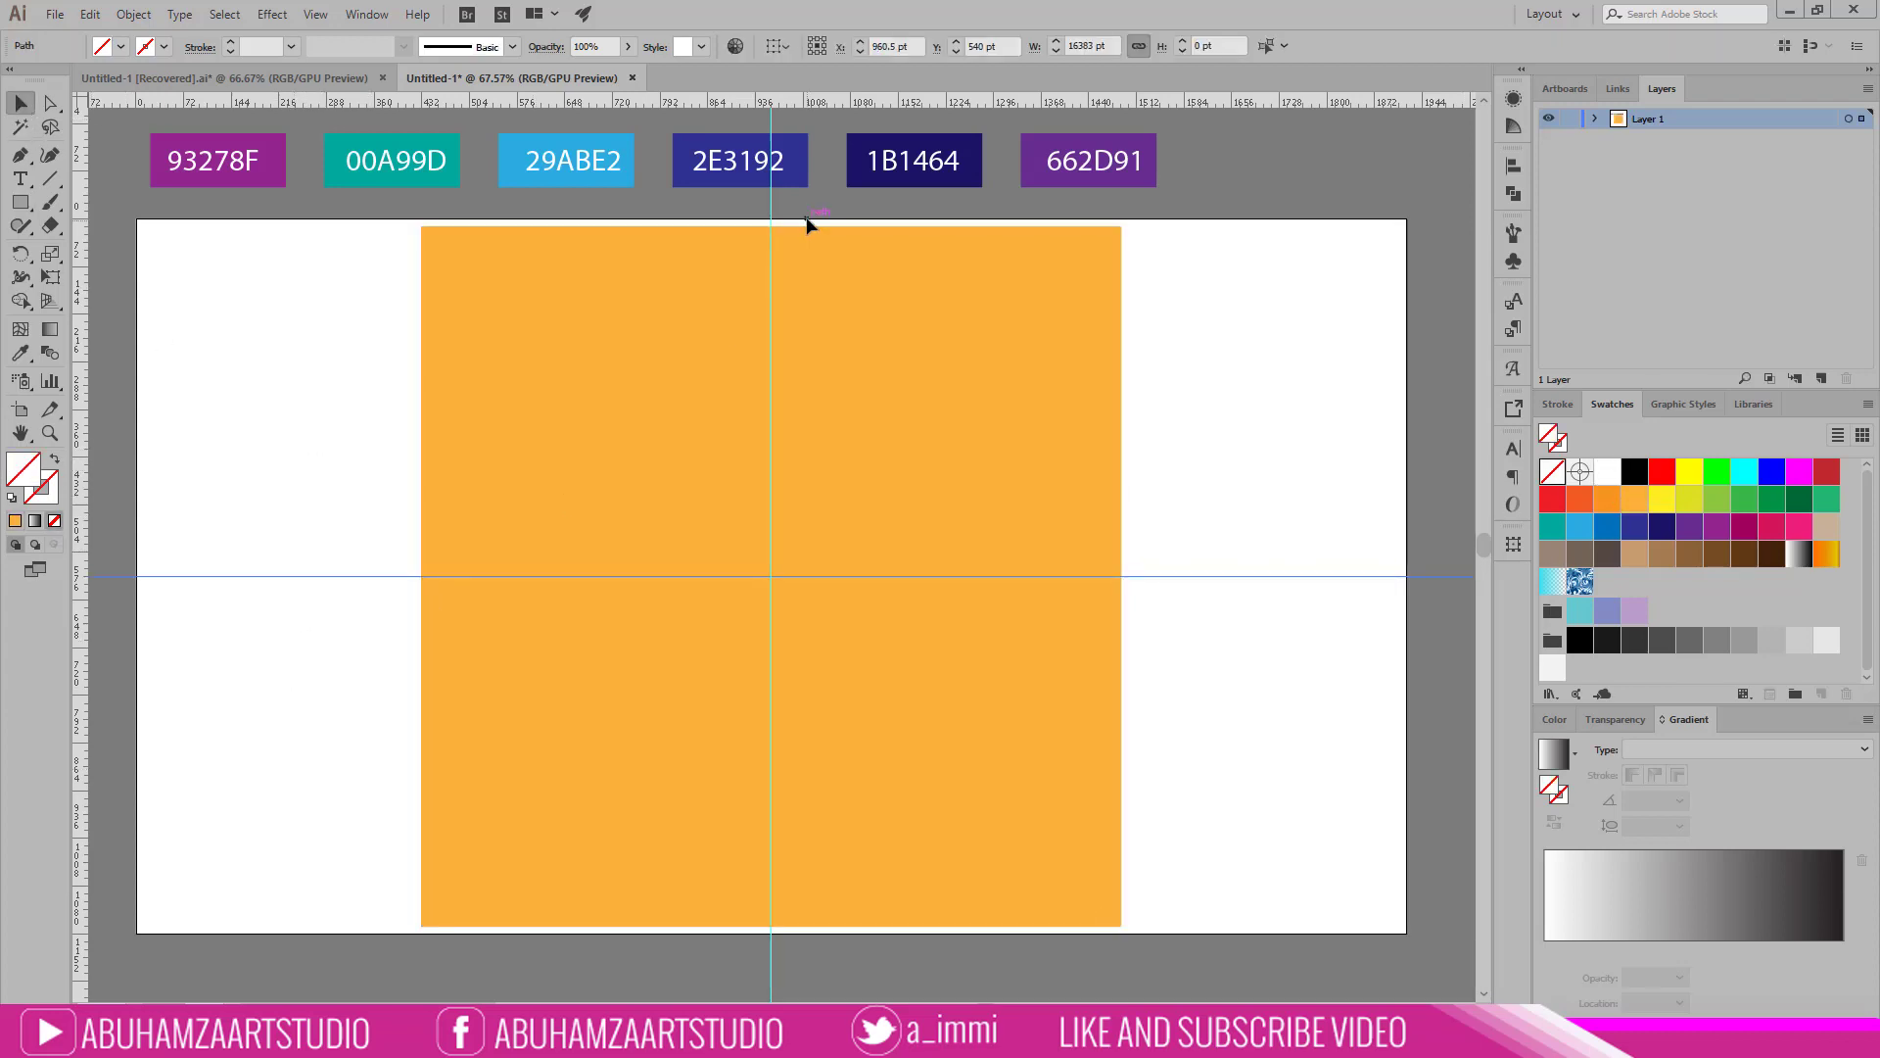
left_click_drag(740, 206, 805, 221)
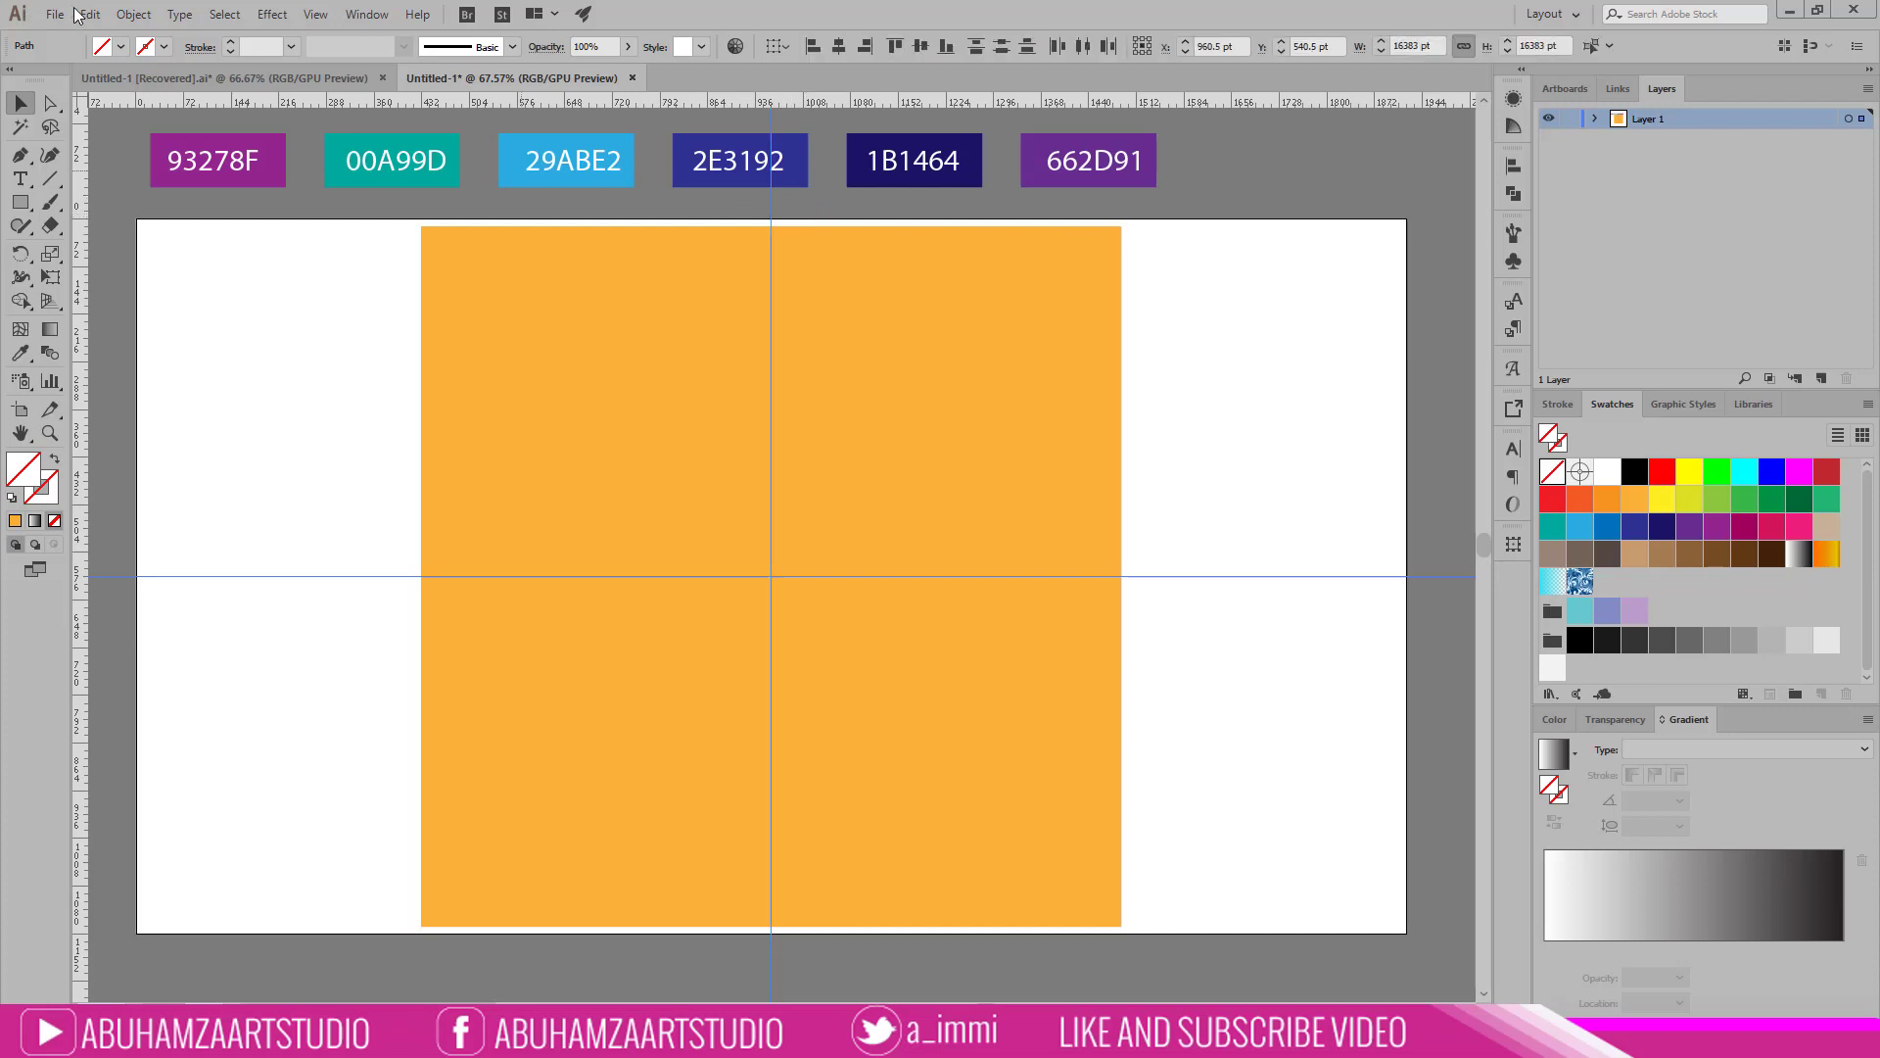
left_click(134, 13)
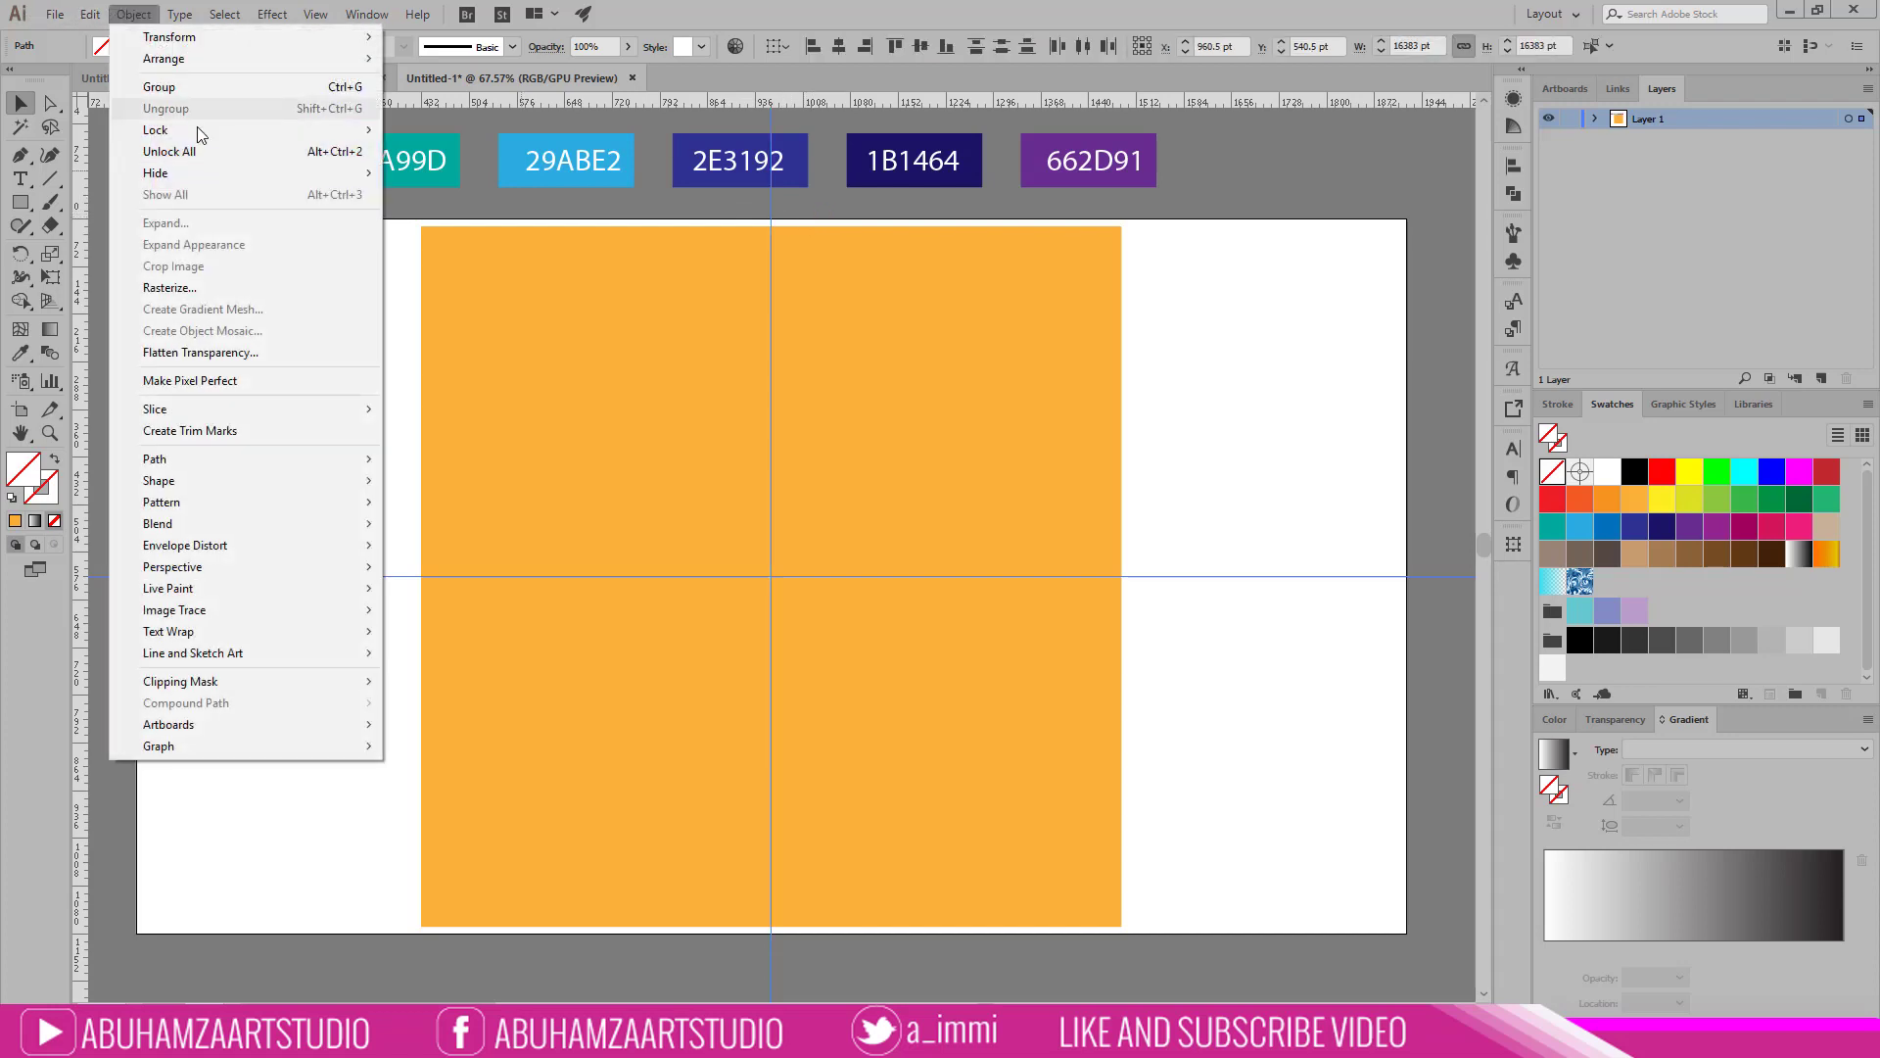
mouse_move(156, 130)
left_click(429, 132)
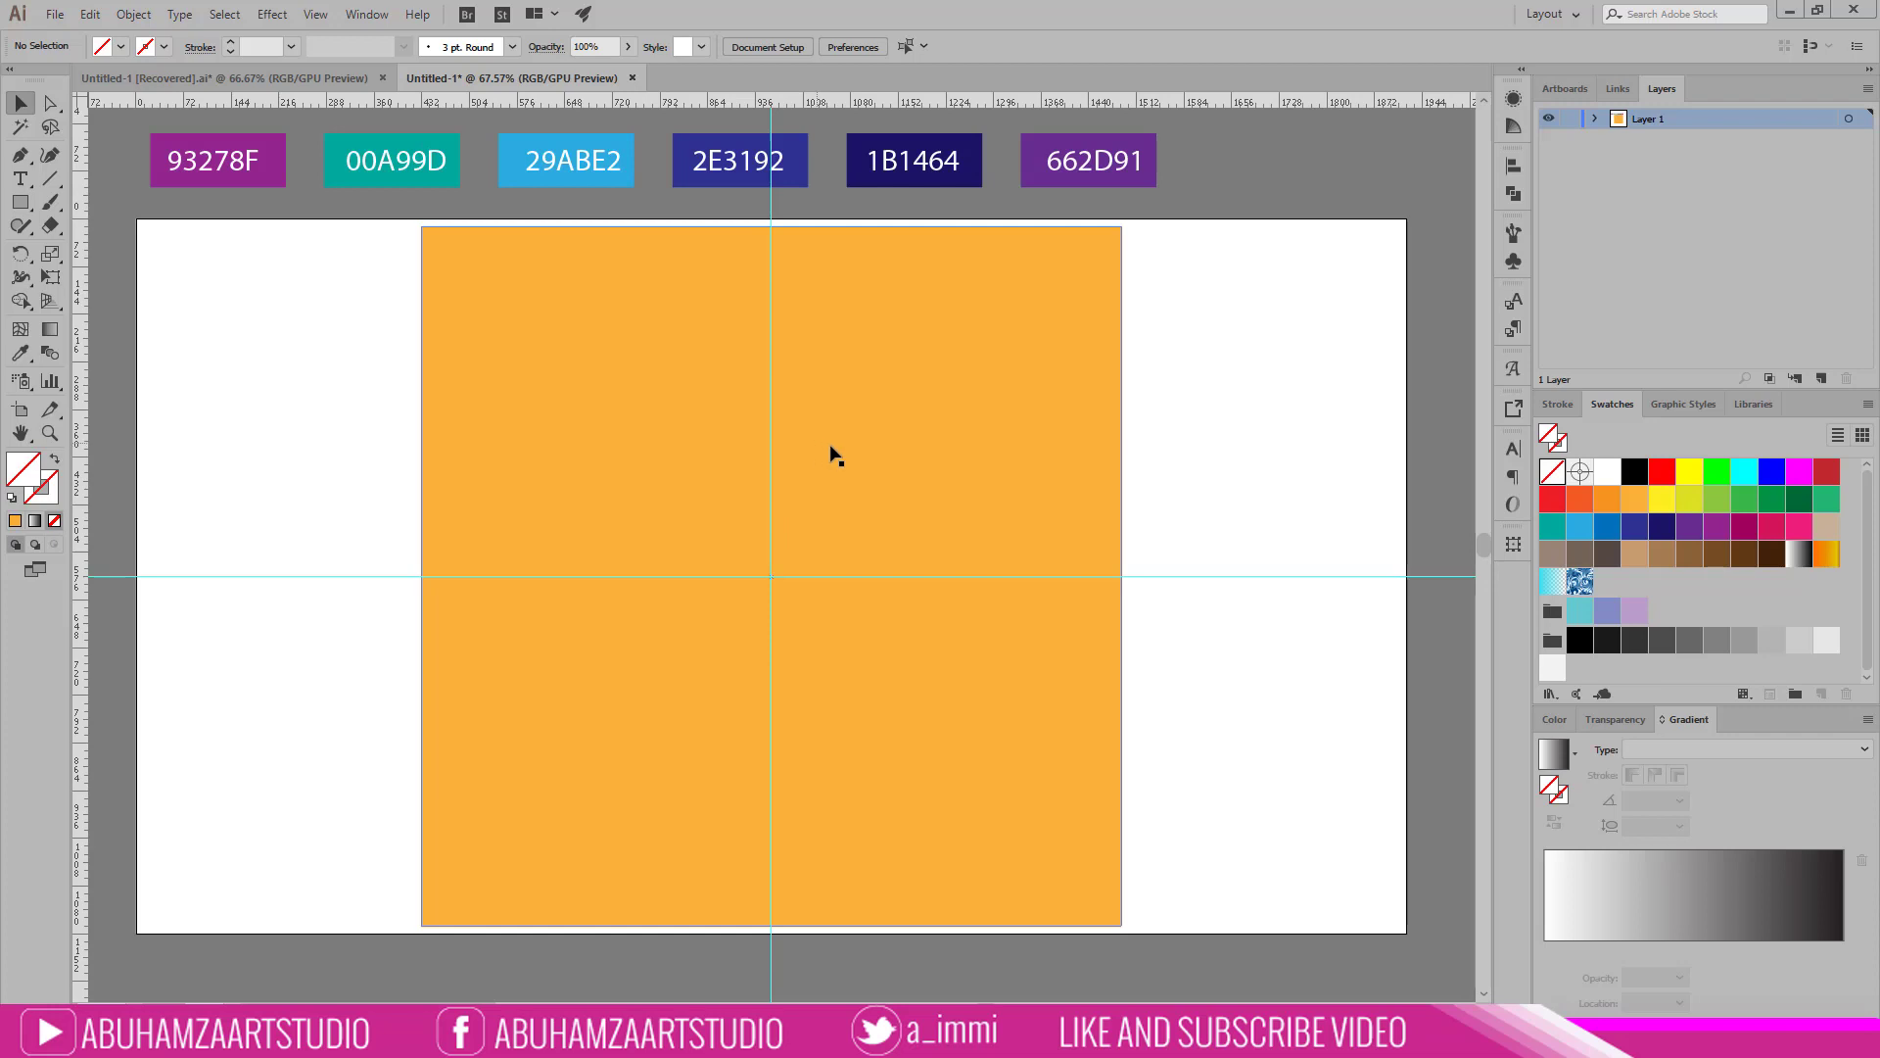
Step: Draw a cyan hexagon about 385 pt wide centred on the guide crossing
left_click(18, 204)
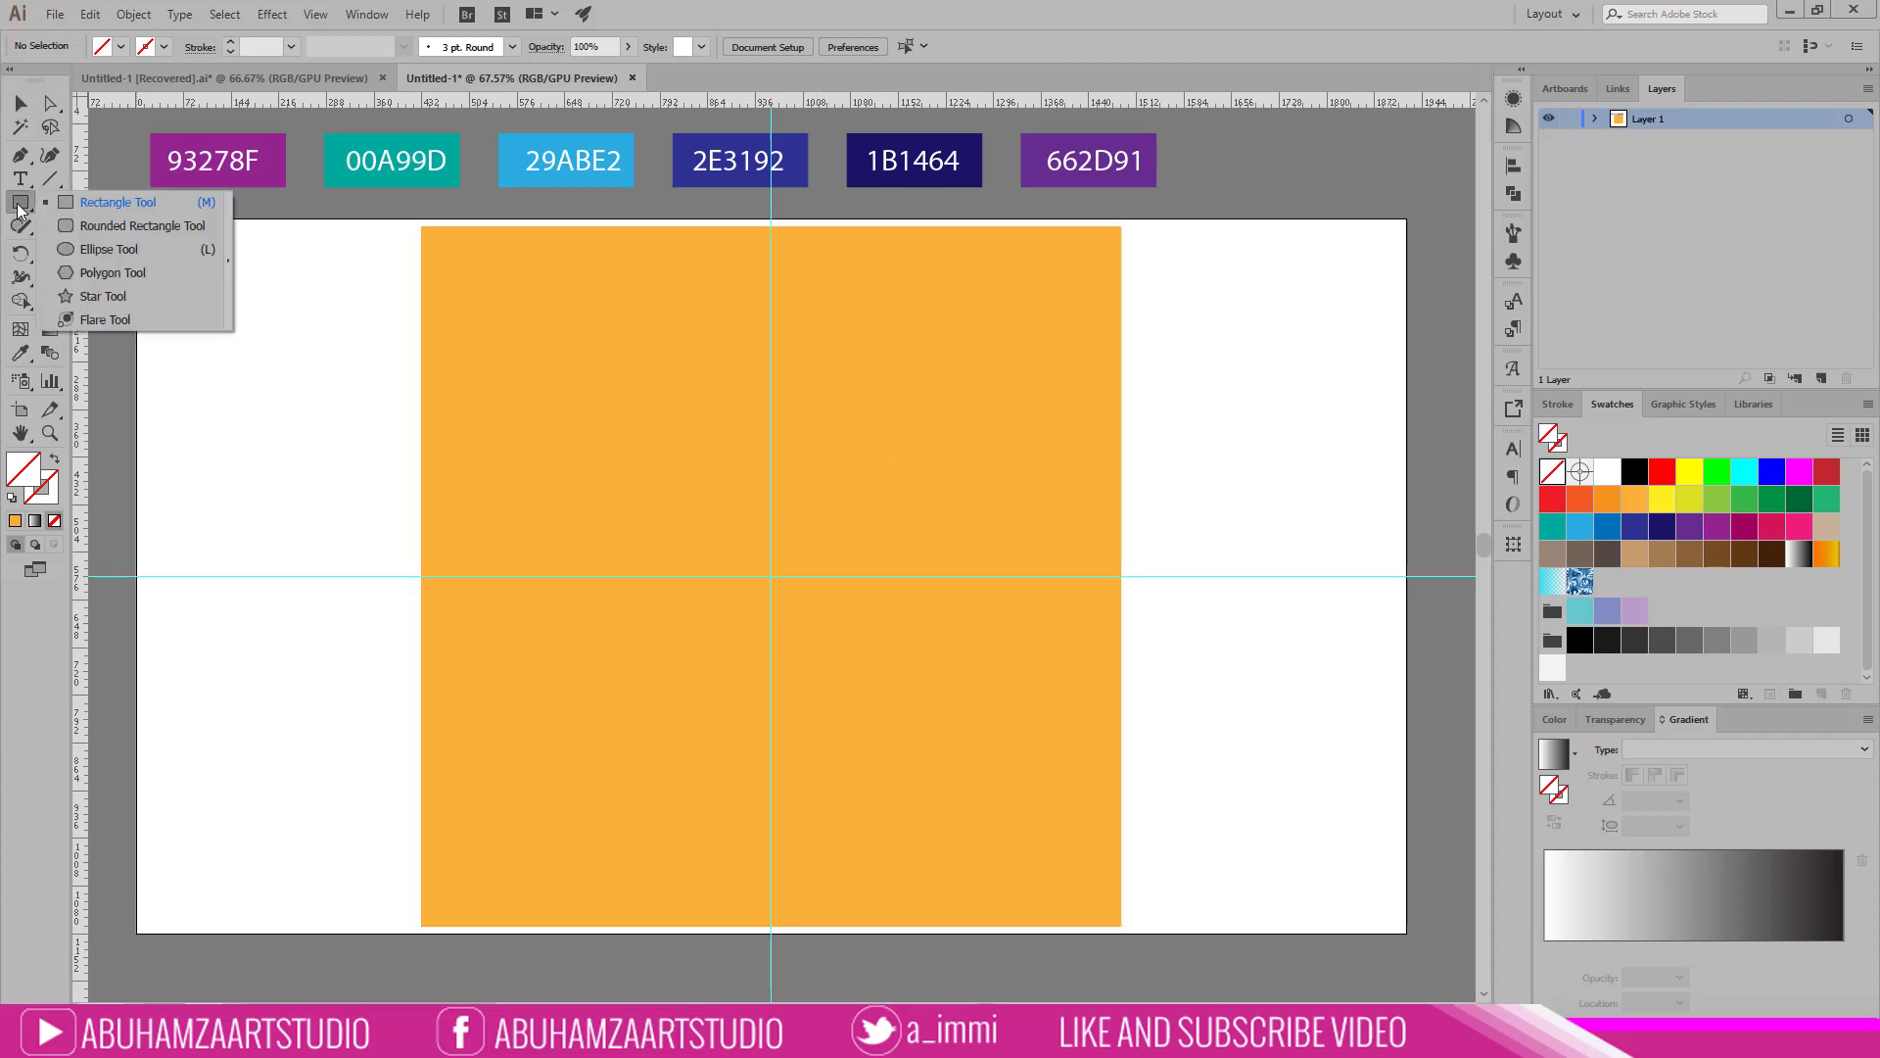
left_click(111, 274)
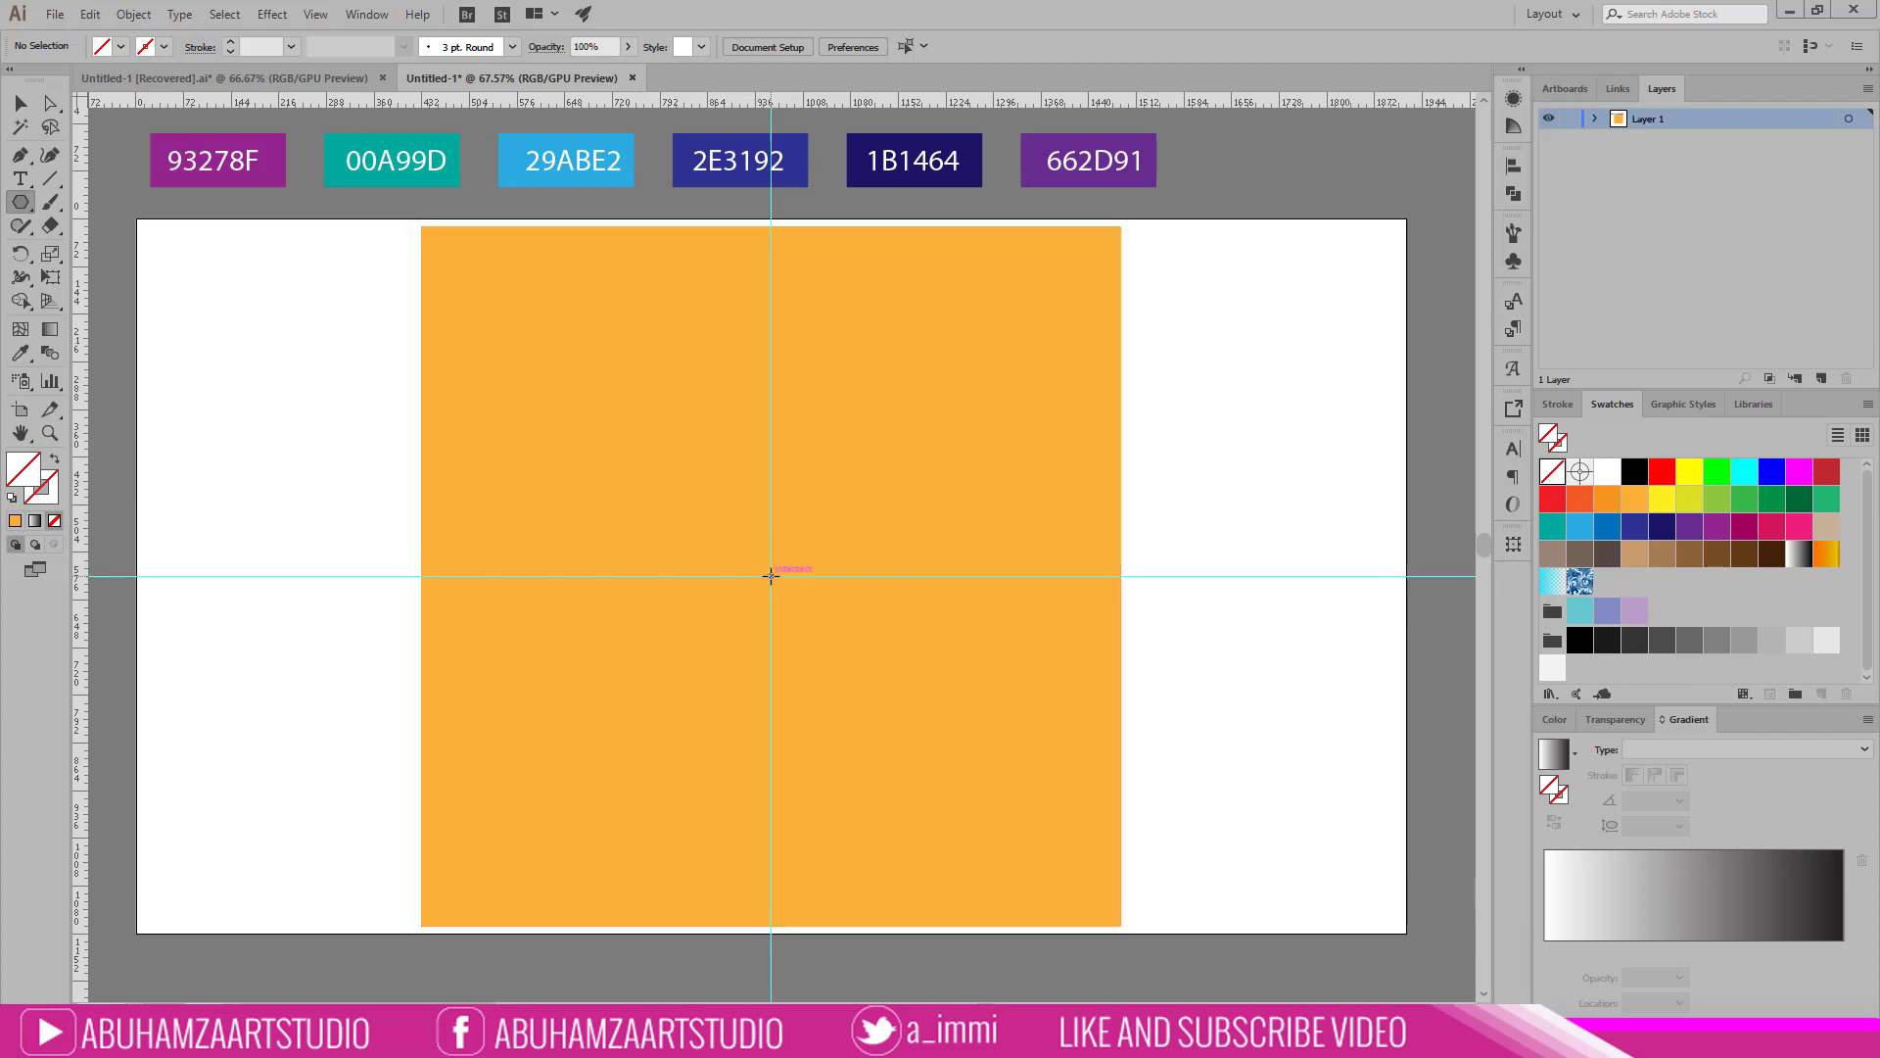
left_click_drag(771, 576, 852, 674)
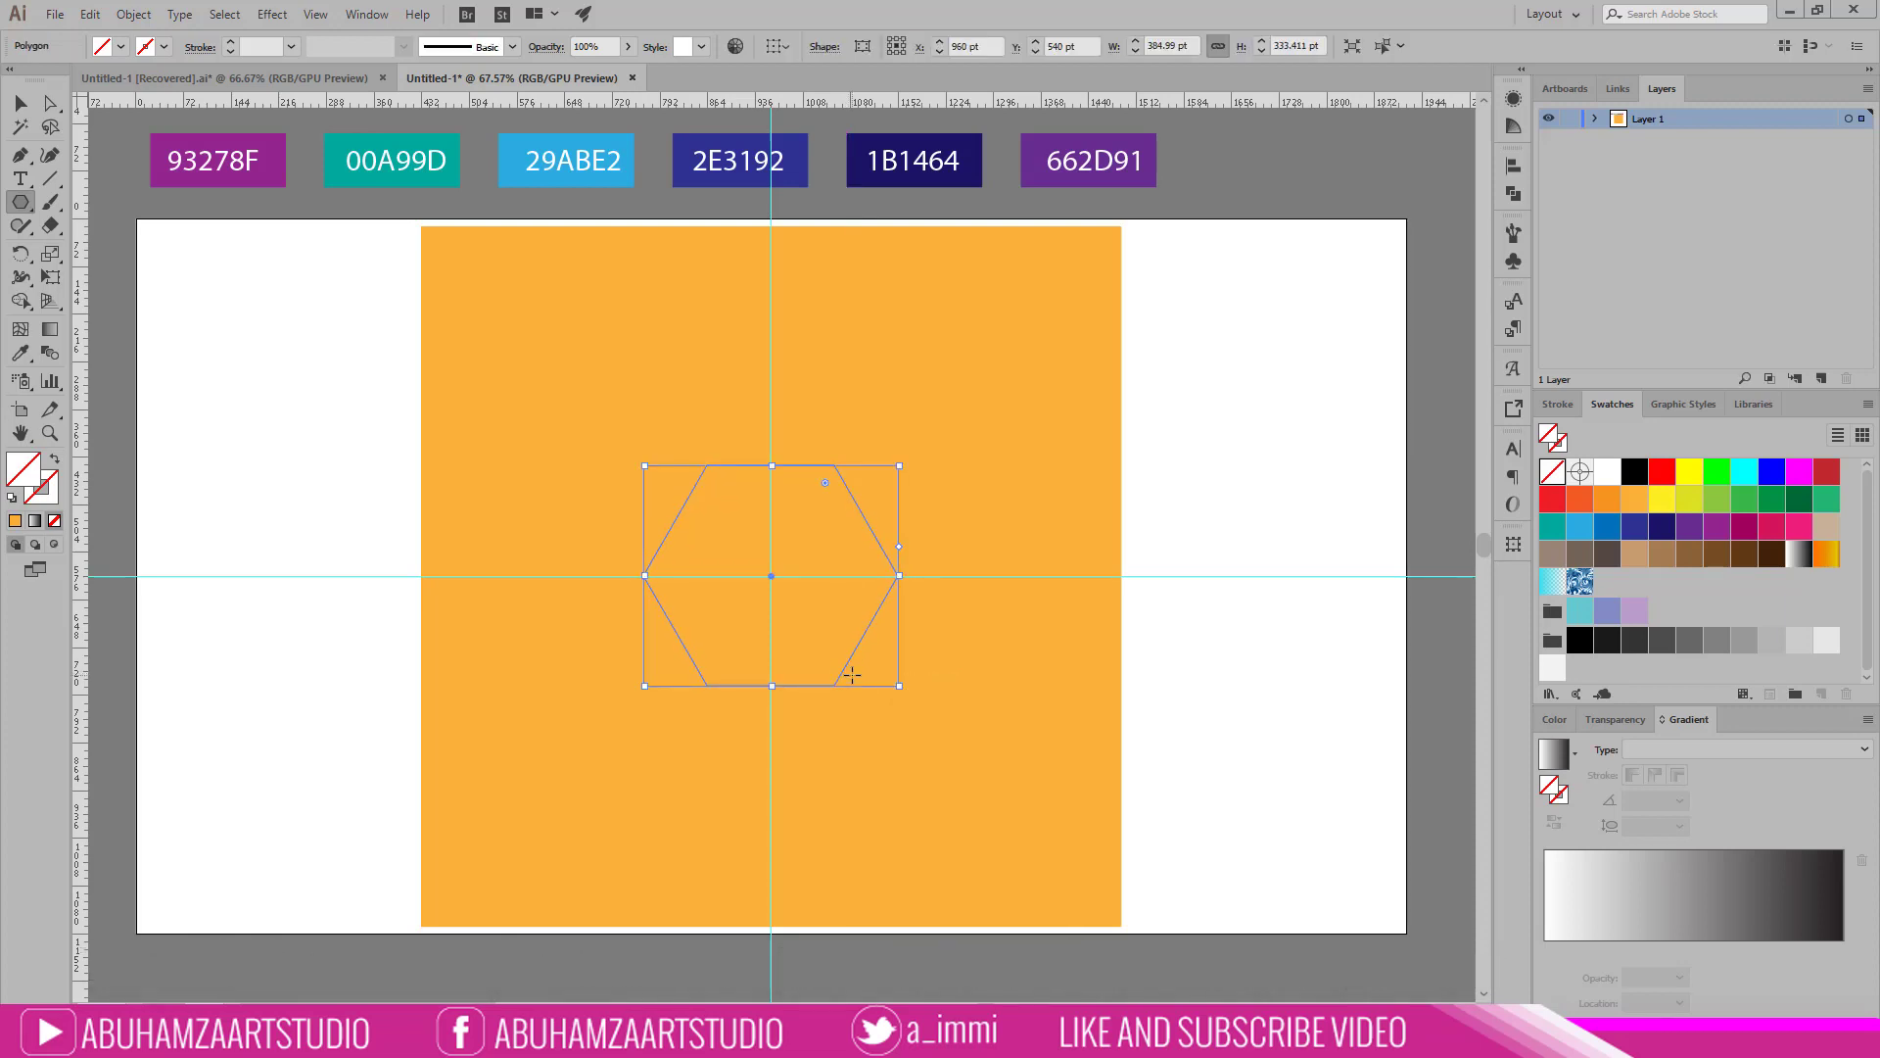
left_click(1663, 503)
left_click(1743, 476)
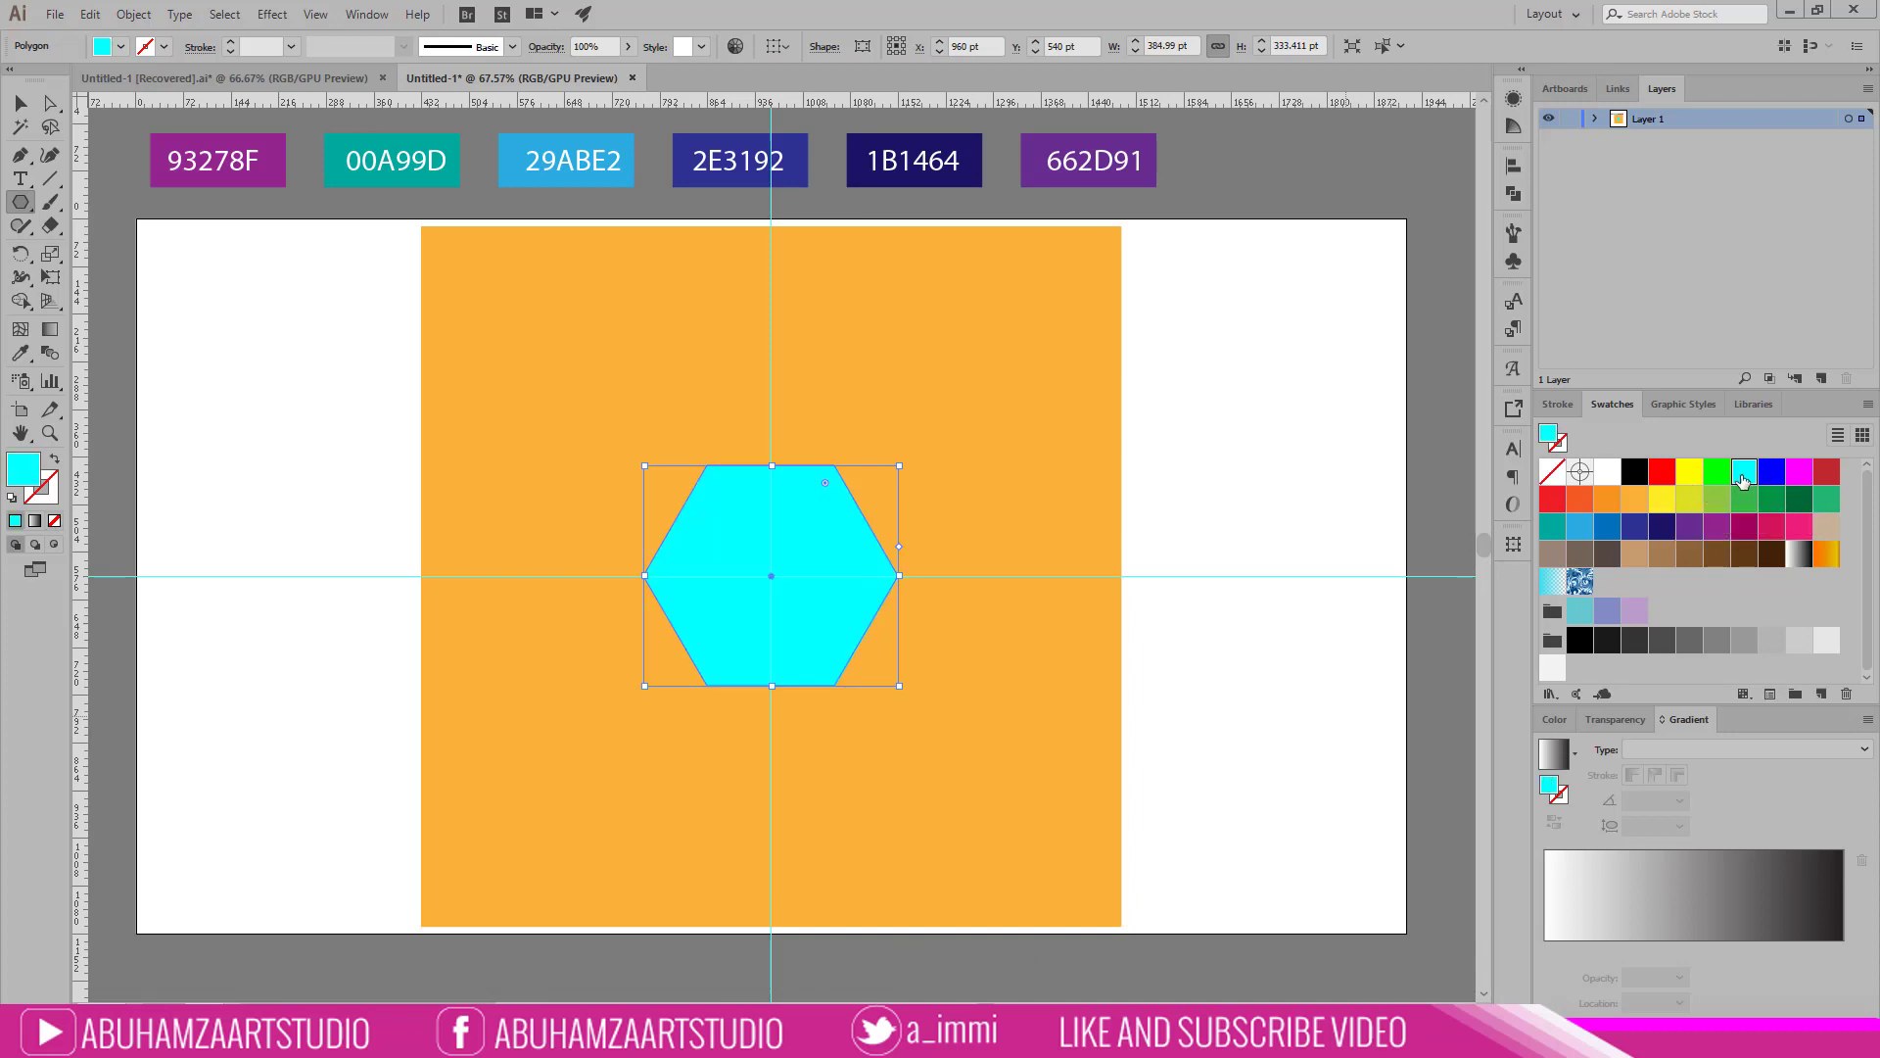
left_click(21, 103)
left_click(251, 336)
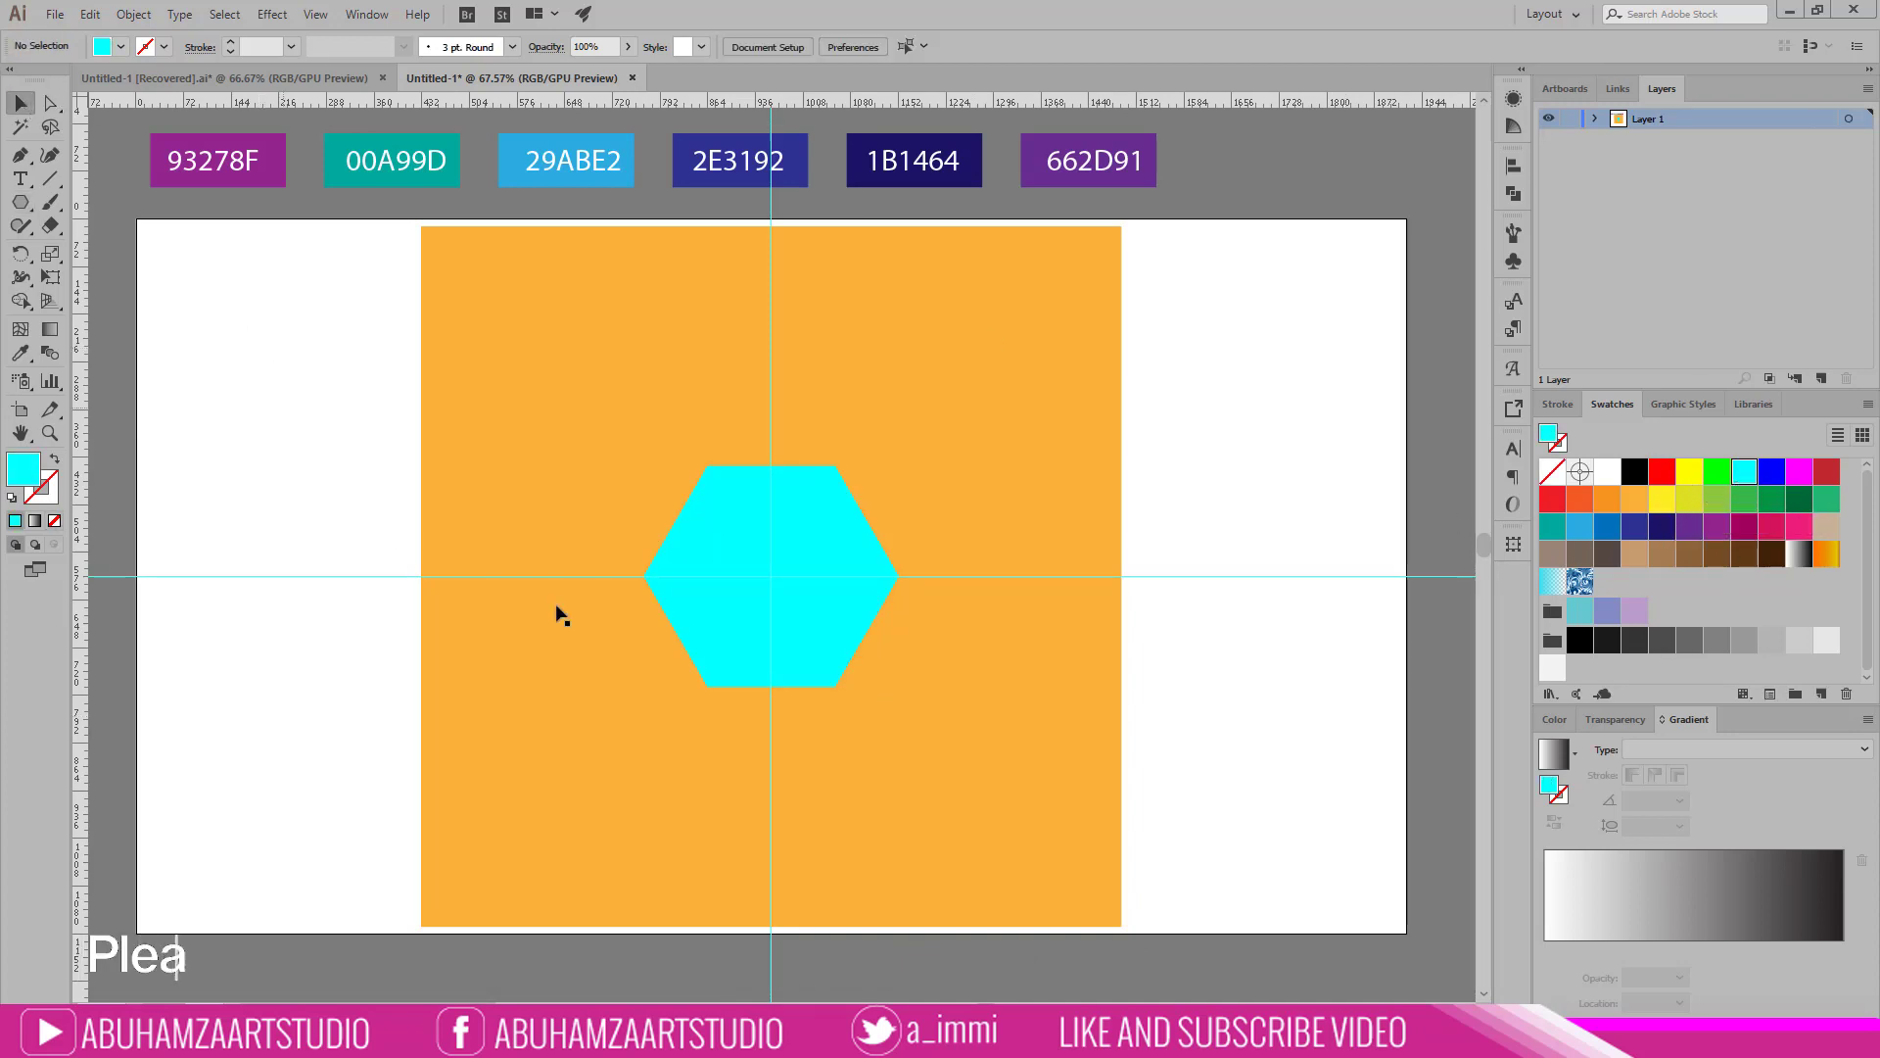
left_click(845, 590)
Step: Snap a horizontal guide to the cyan hexagon's flat top edge
key("ctrl+shift+b")
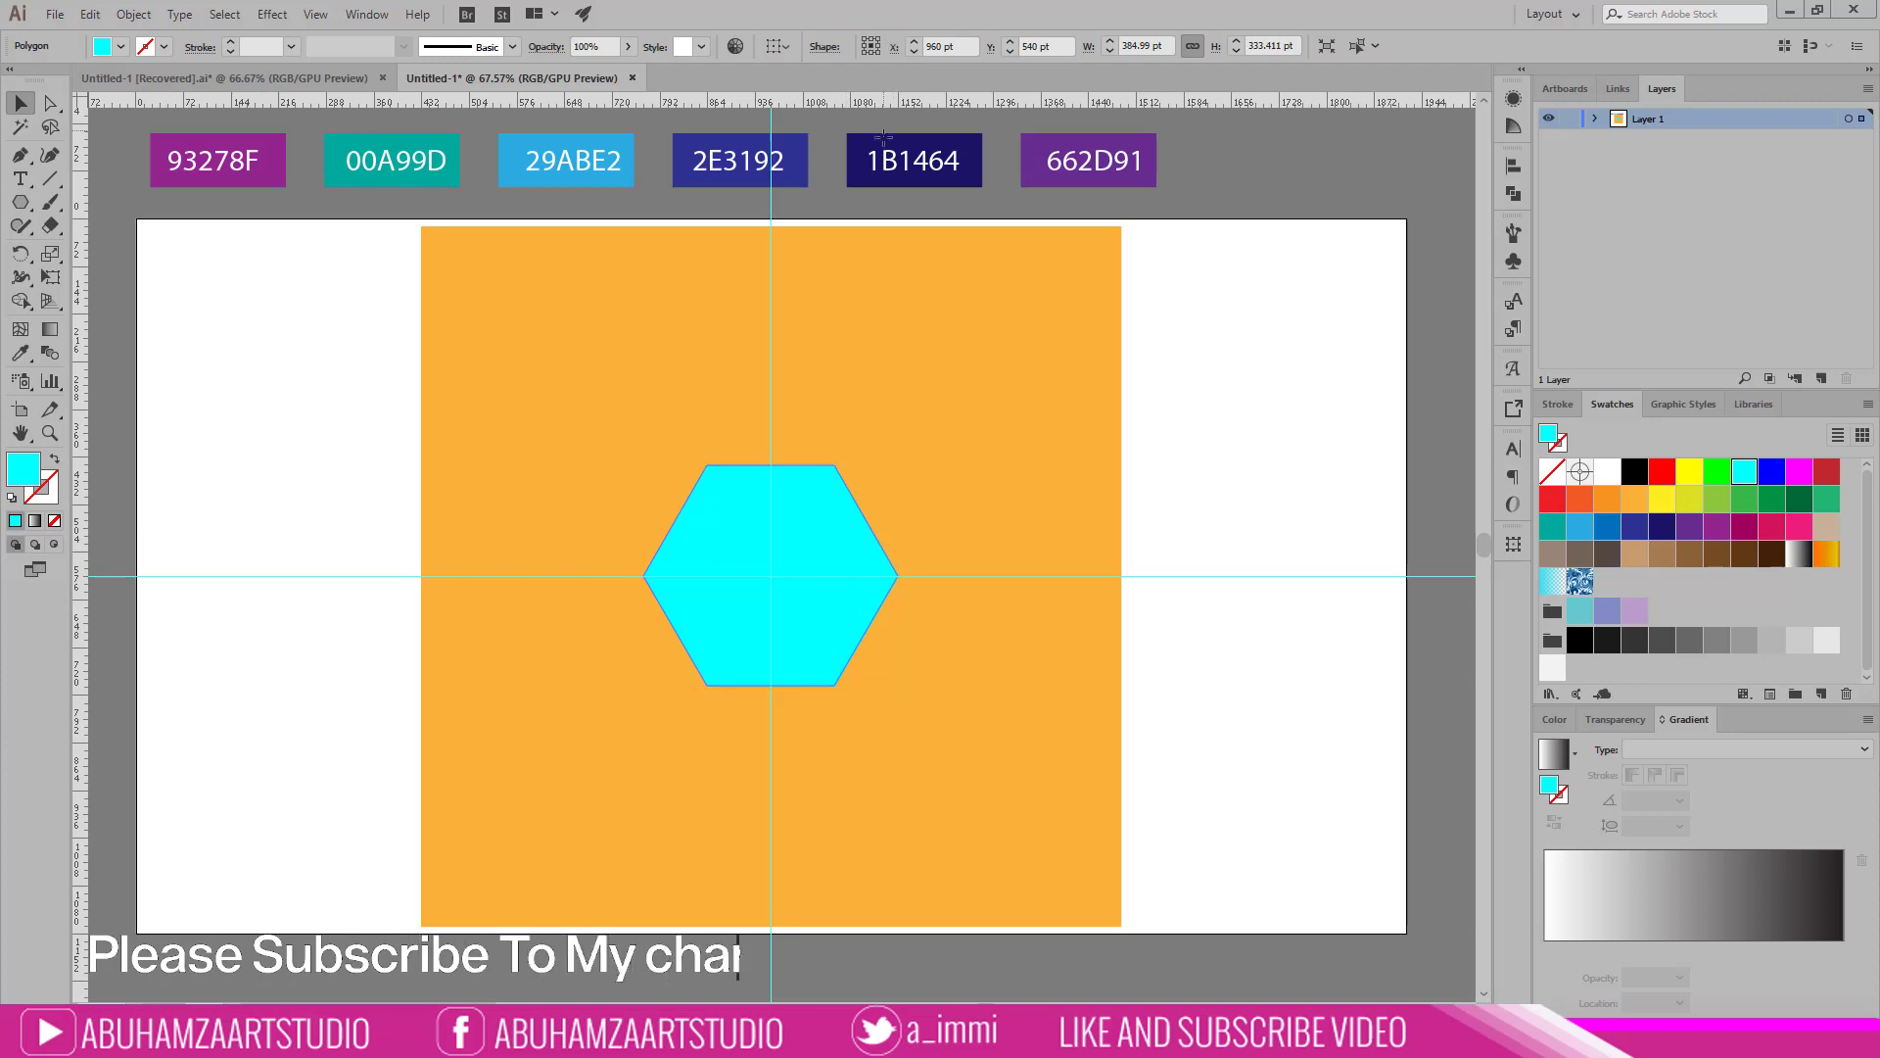
mouse_move(879, 366)
left_mouse_down()
mouse_move(884, 468)
mouse_move(1398, 541)
left_mouse_up()
key("z")
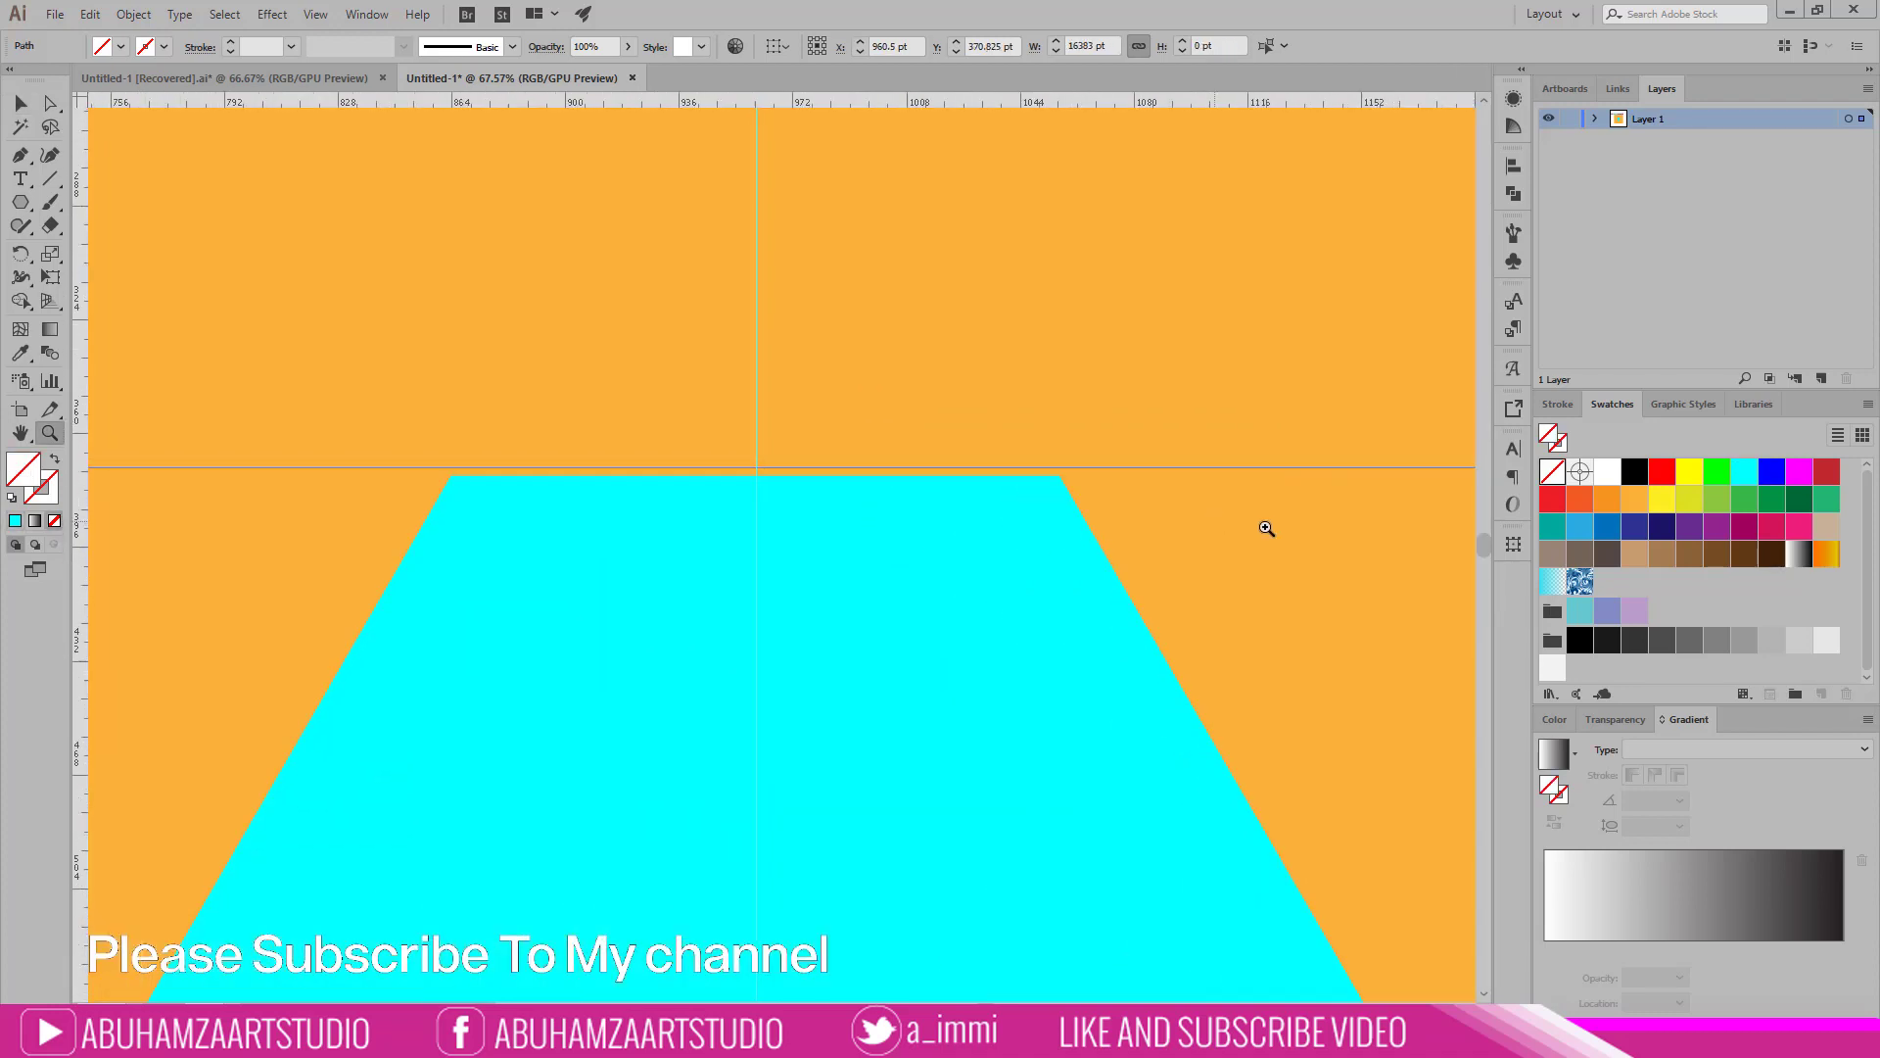
left_click(21, 103)
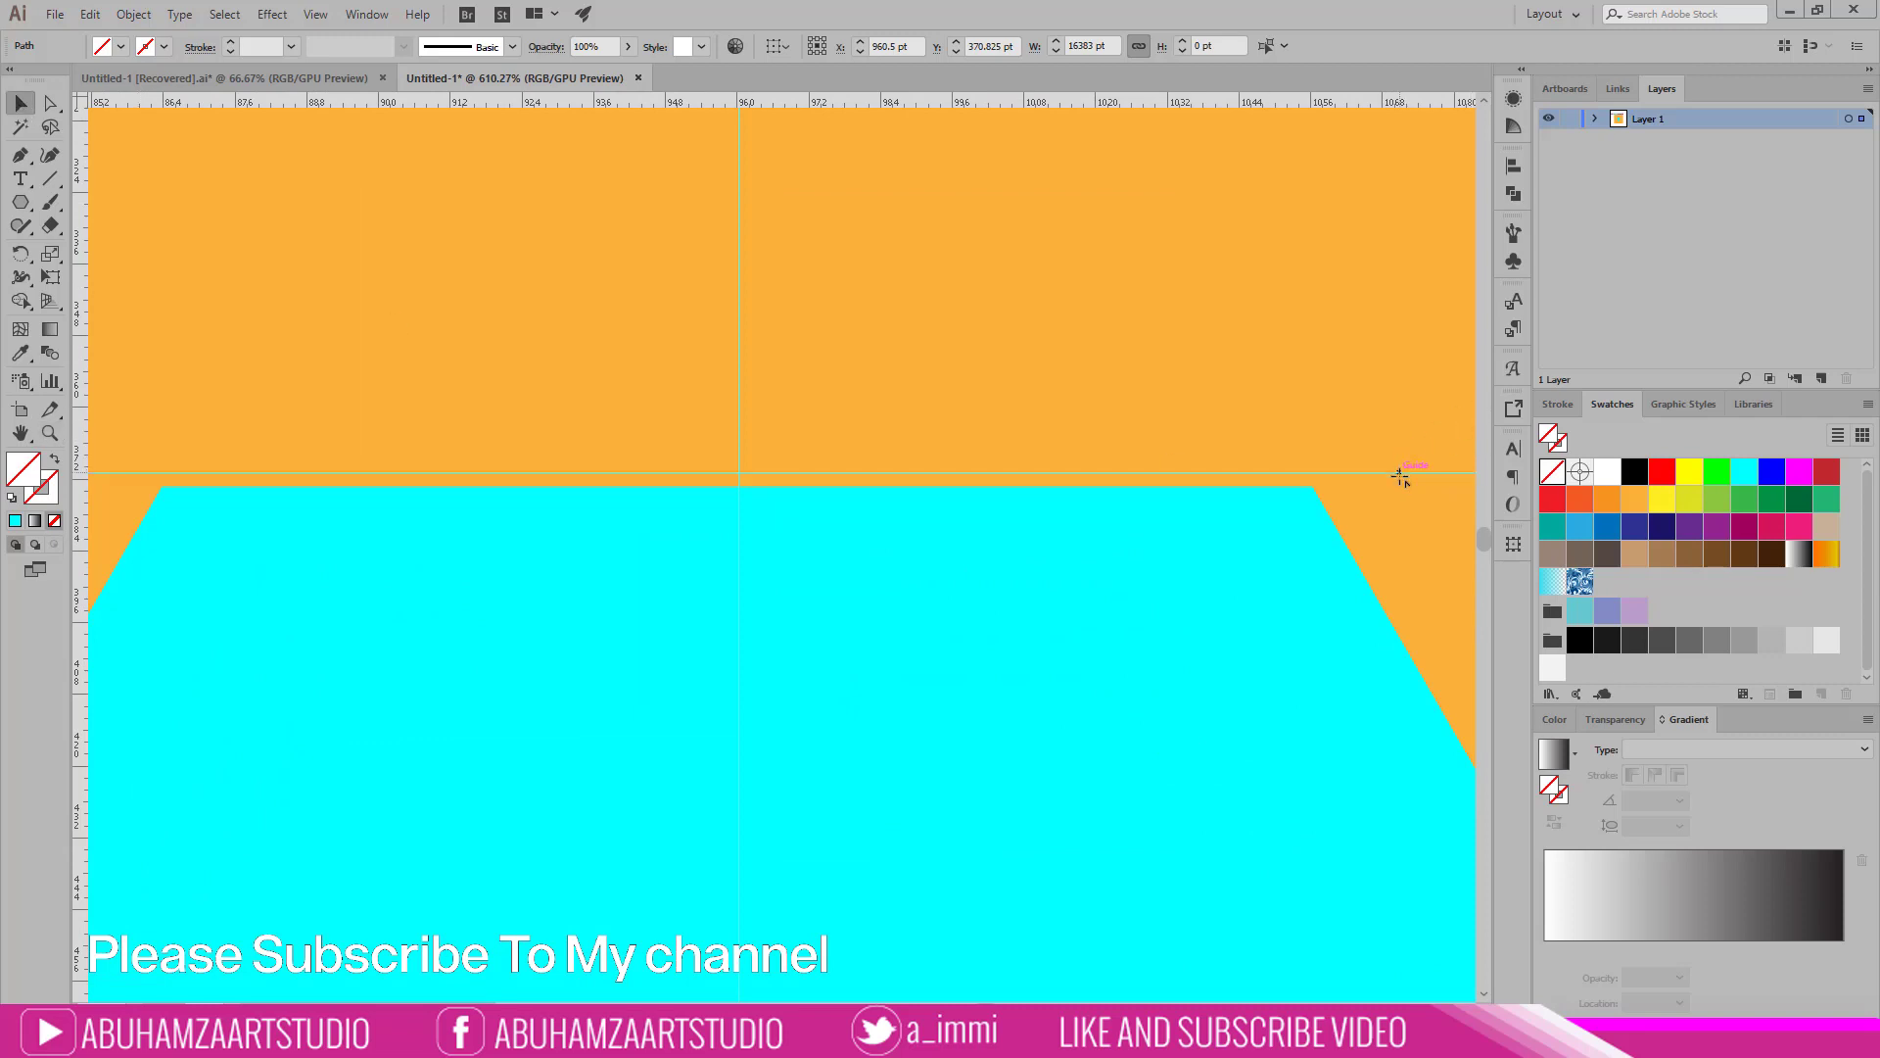
left_click_drag(1401, 477, 1399, 486)
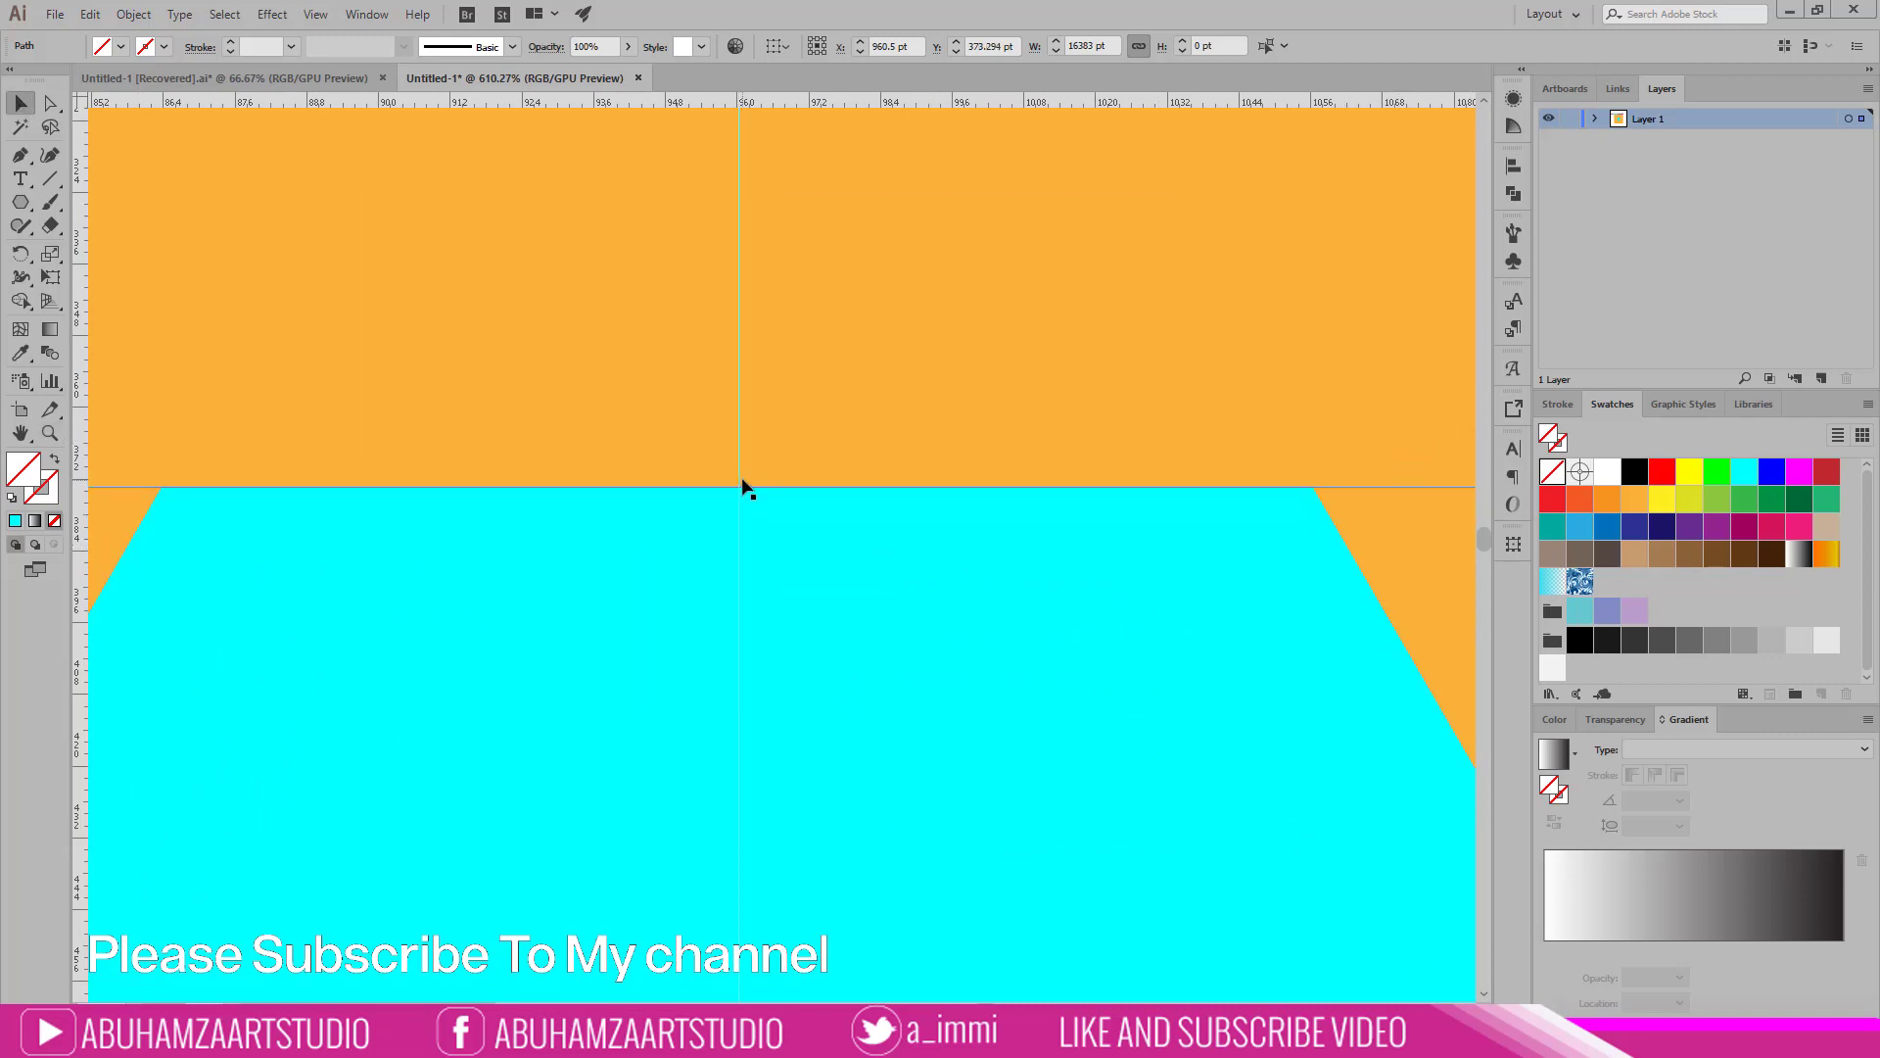
Step: Zoom out to the whole artboard and pan to centre the hexagon
key("z")
left_click(785, 529, "alt")
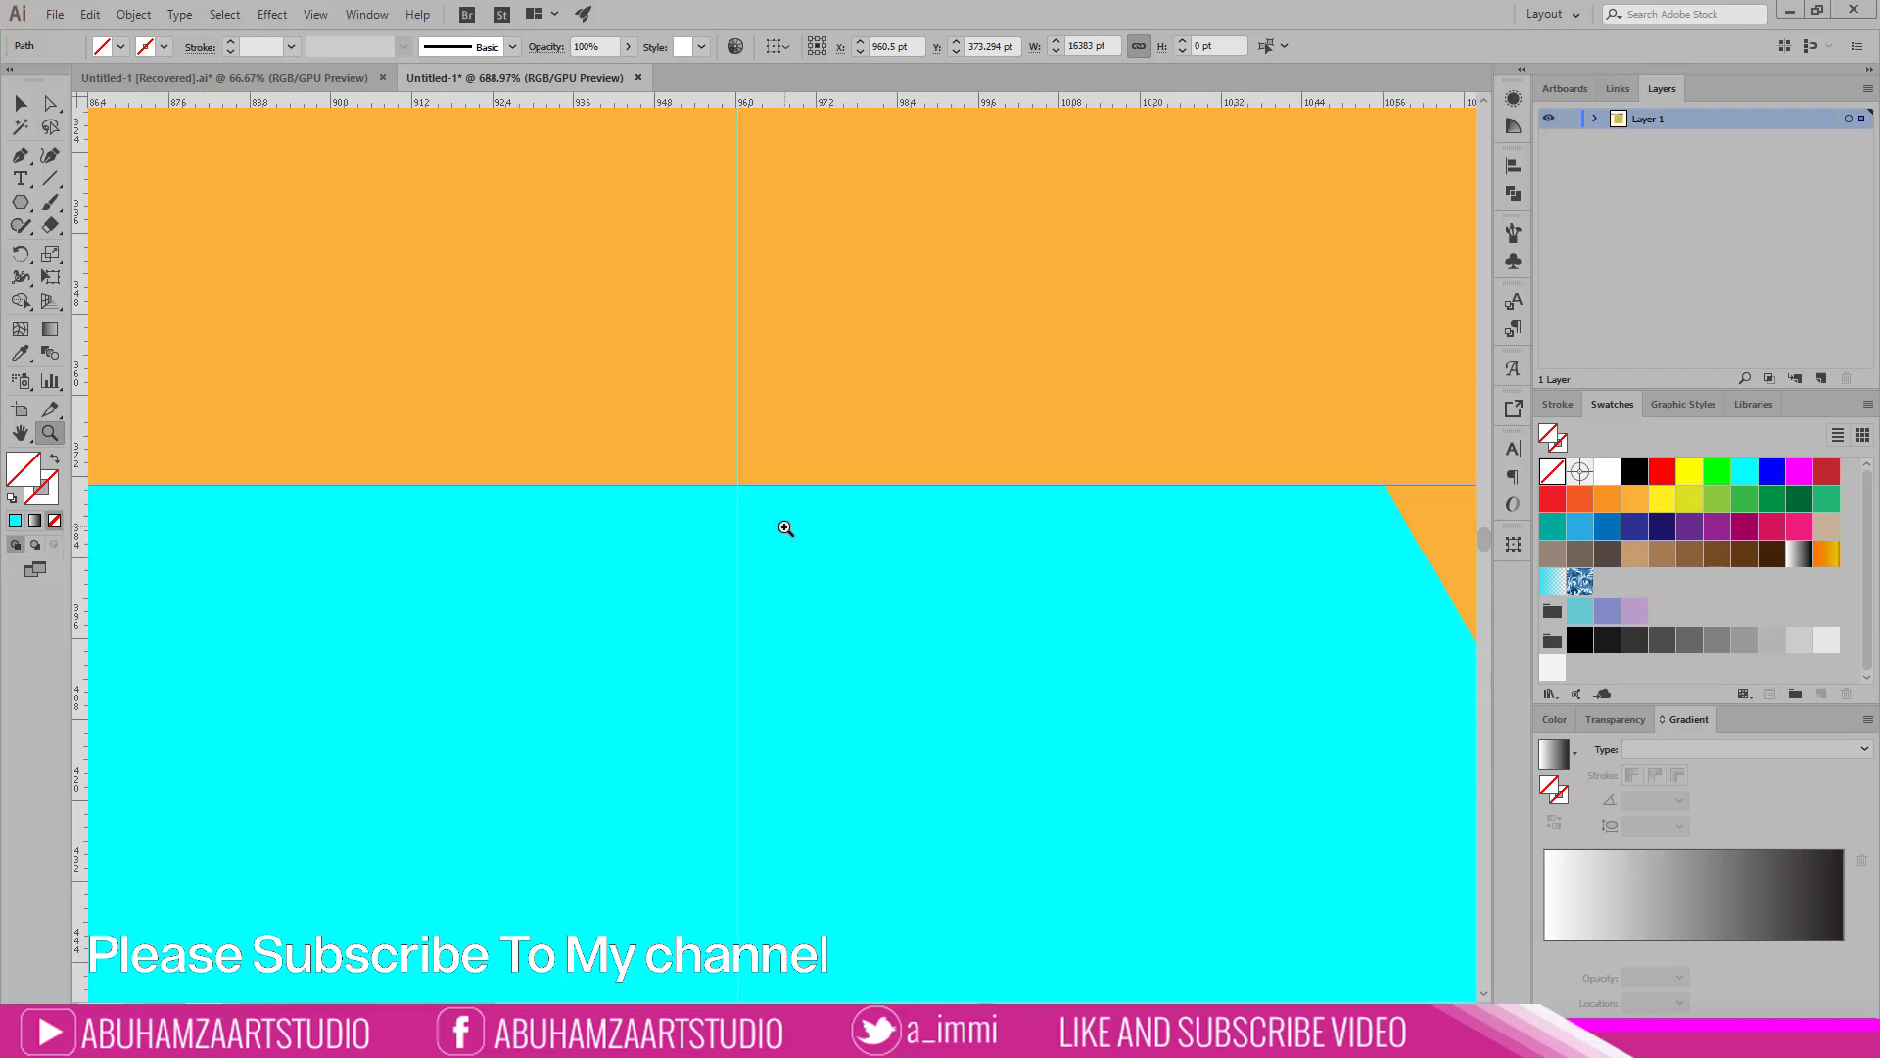
left_click(744, 499, "alt")
left_click(545, 449, "alt")
left_click(418, 427, "alt")
left_click_drag(418, 427, 221, 373)
left_click_drag(718, 749, 689, 611)
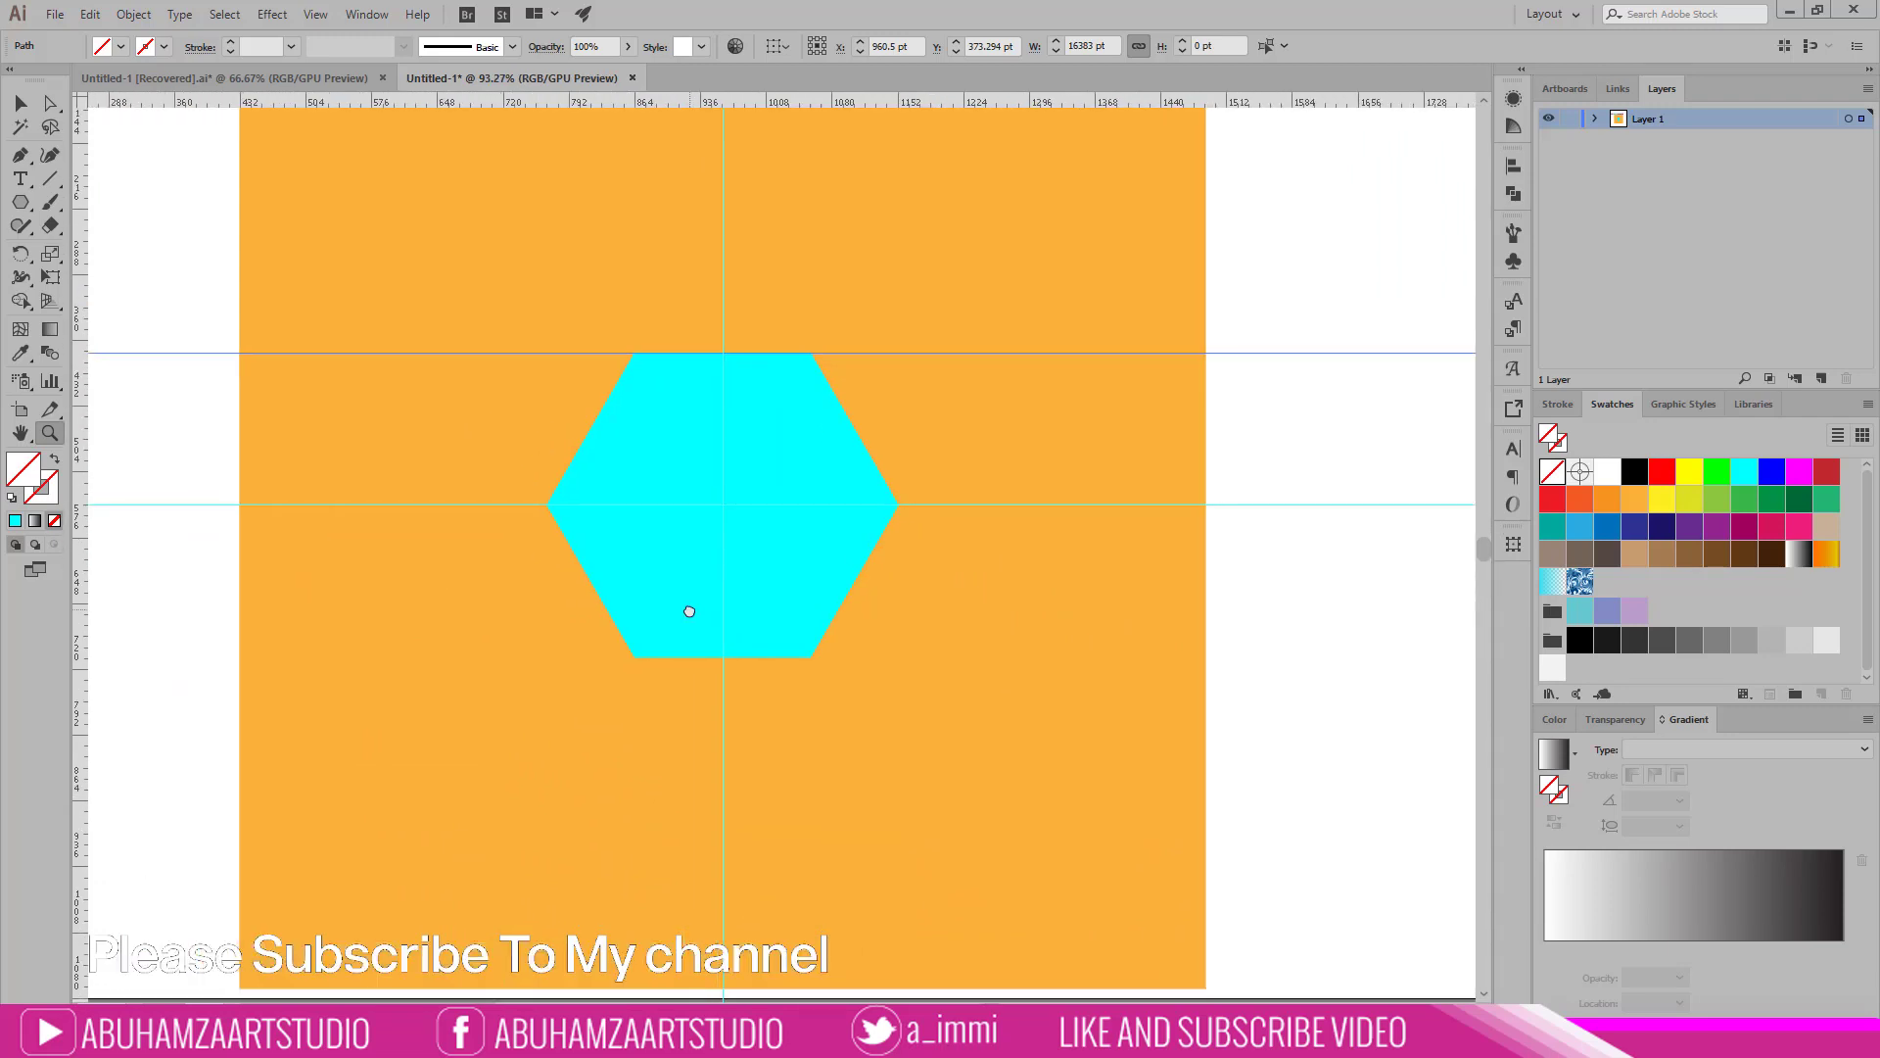
left_click(20, 104)
Step: Rotate-copy the guide line by 360/6 (60°) around the hexagon centre
left_click(21, 253)
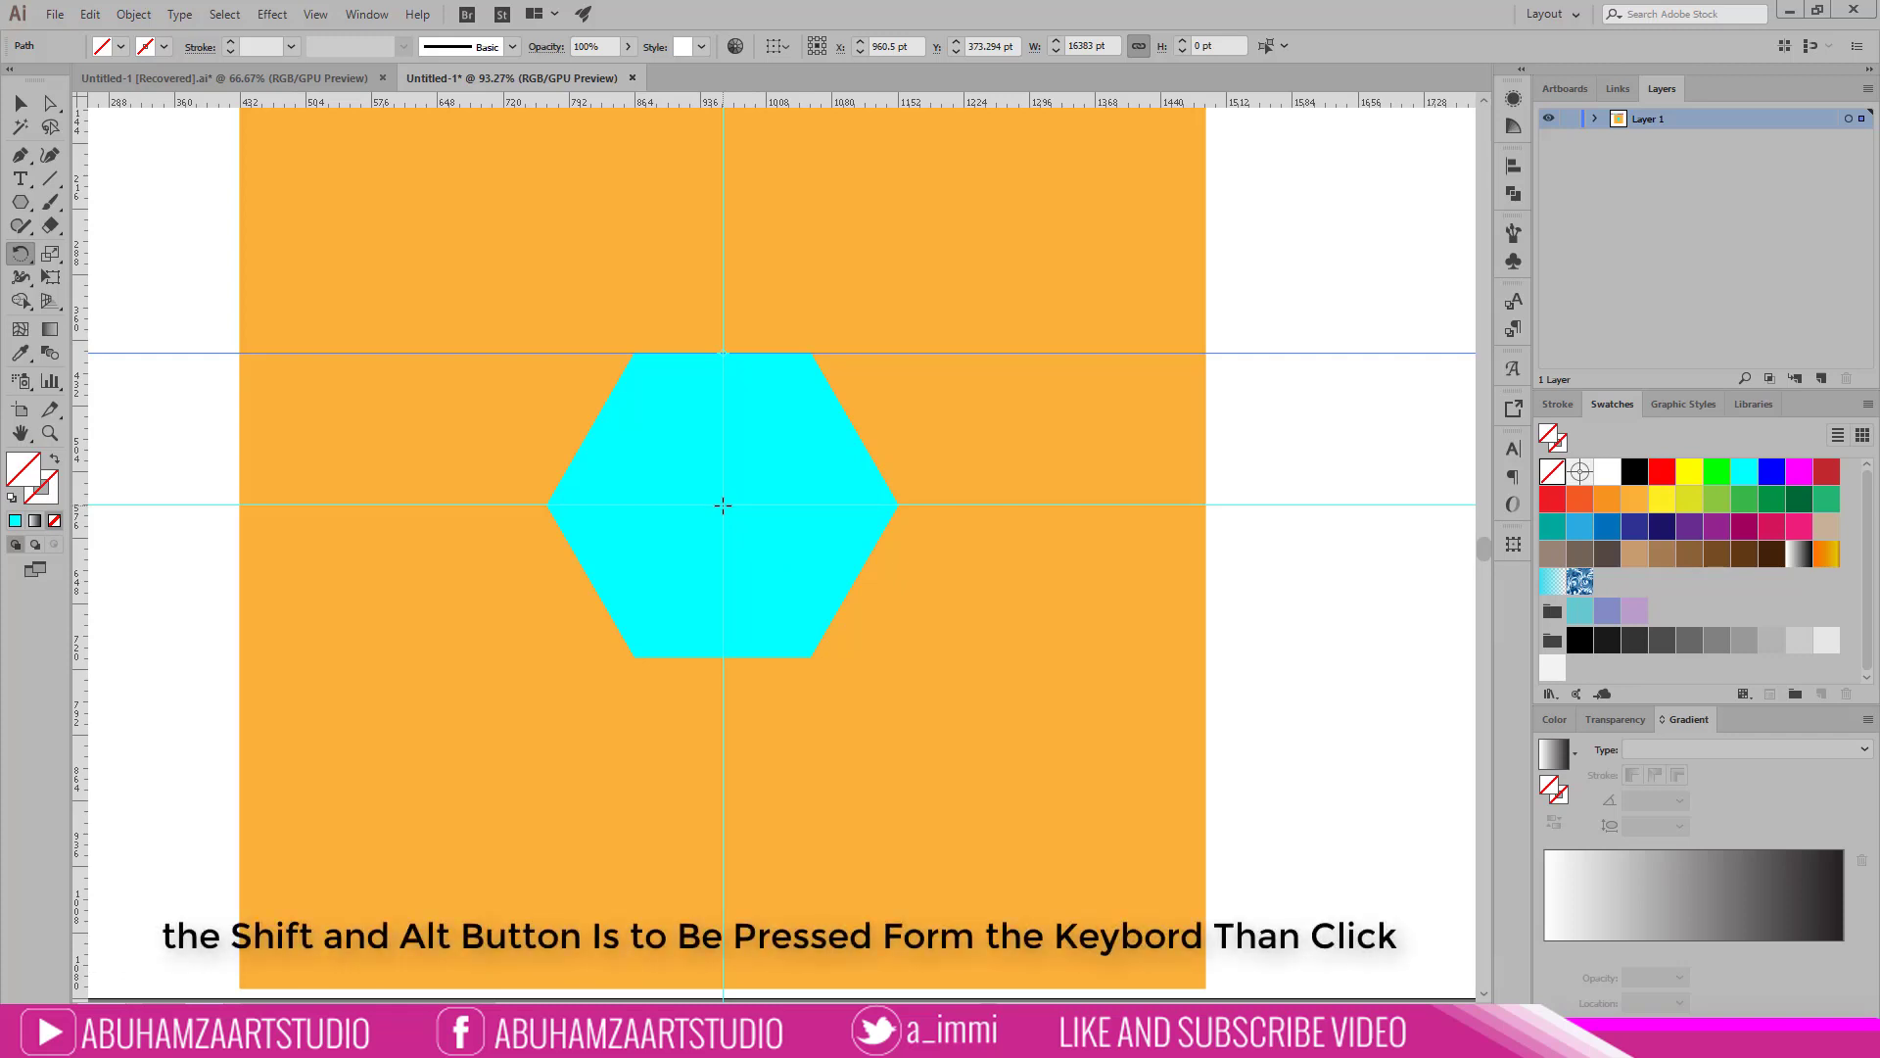
left_click(723, 506, "alt")
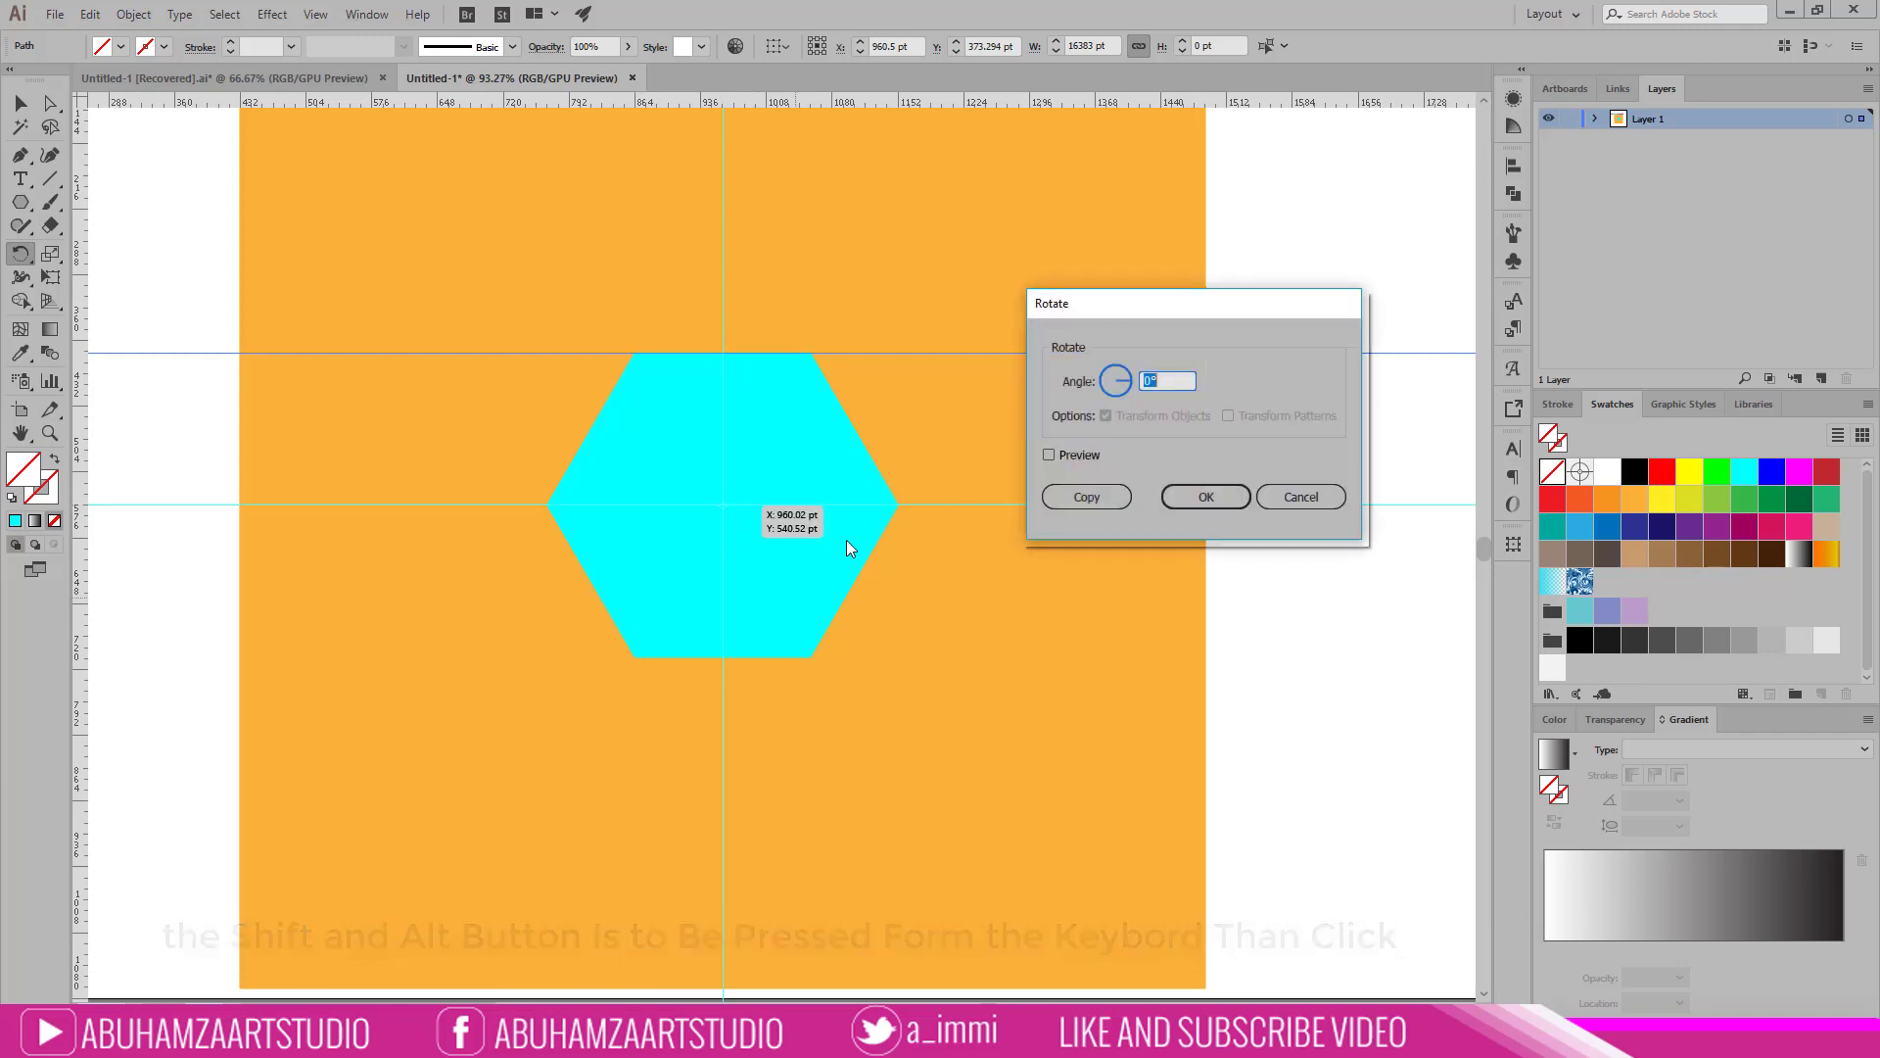
left_click(1066, 458)
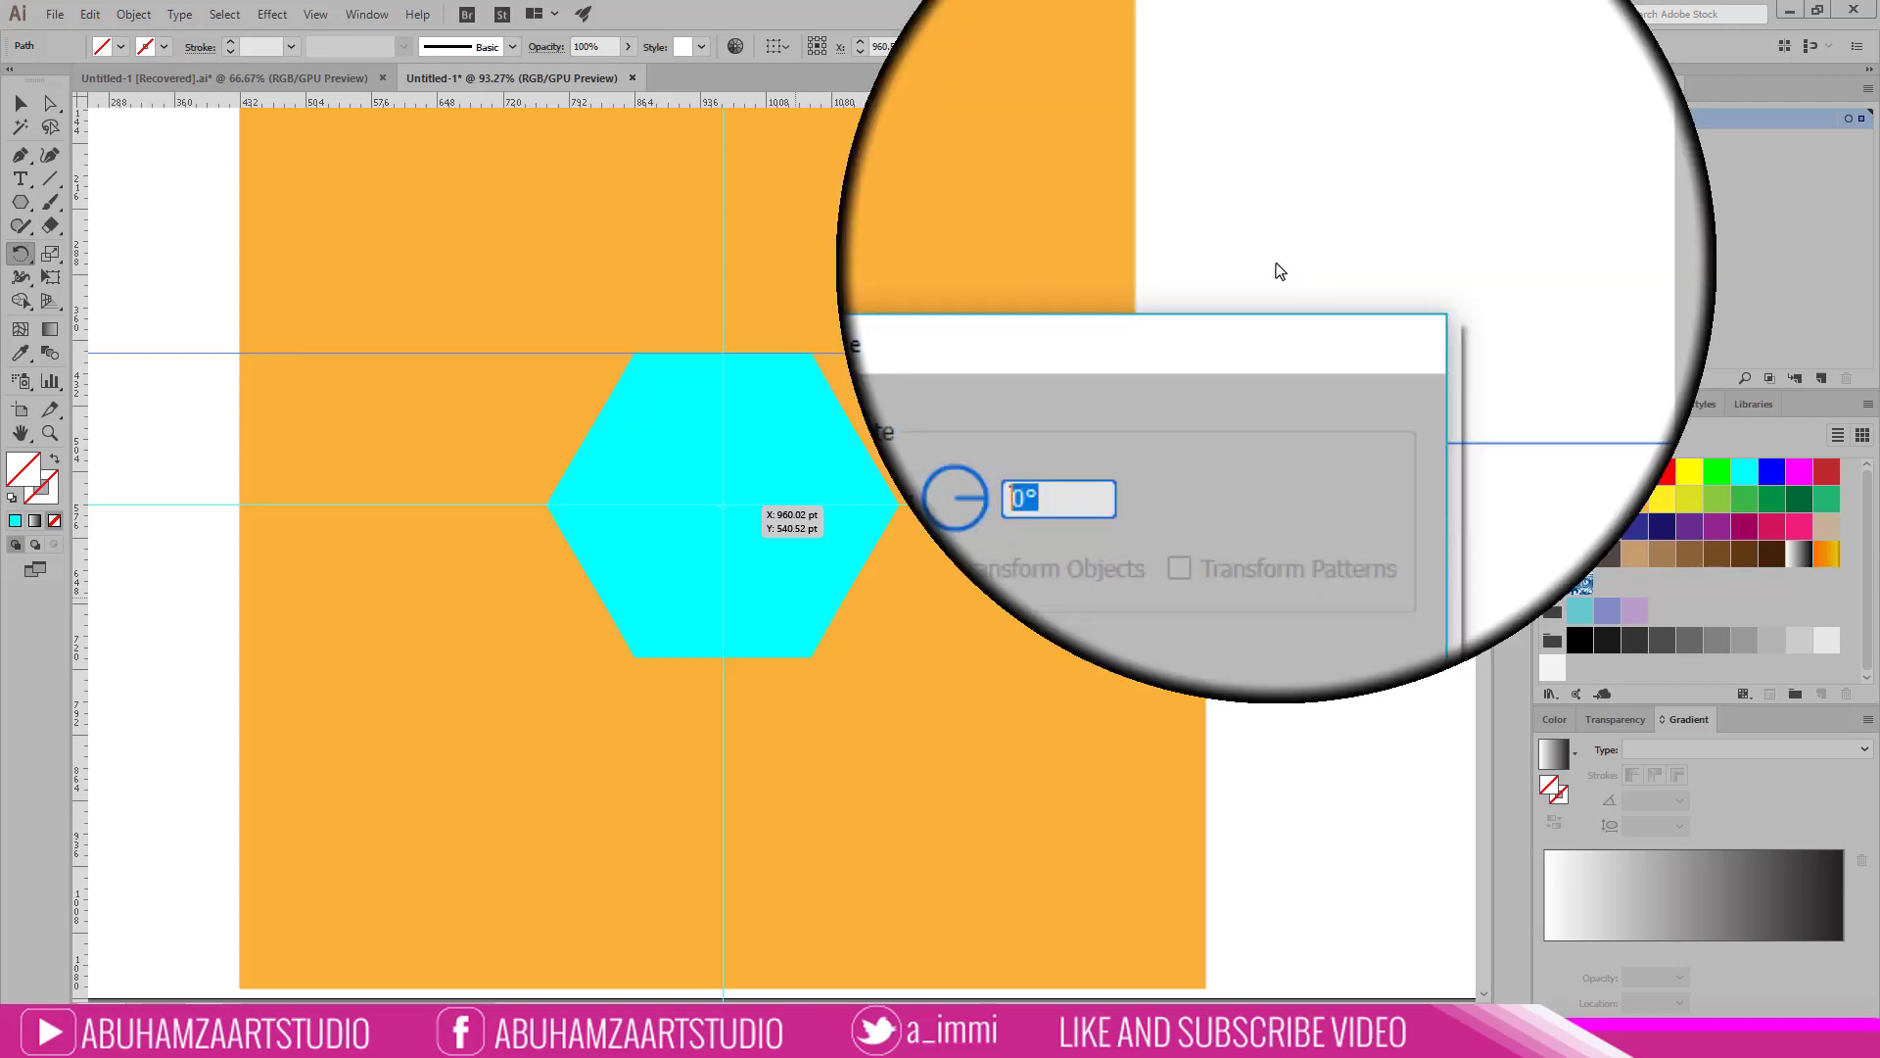
type("360/")
type("6")
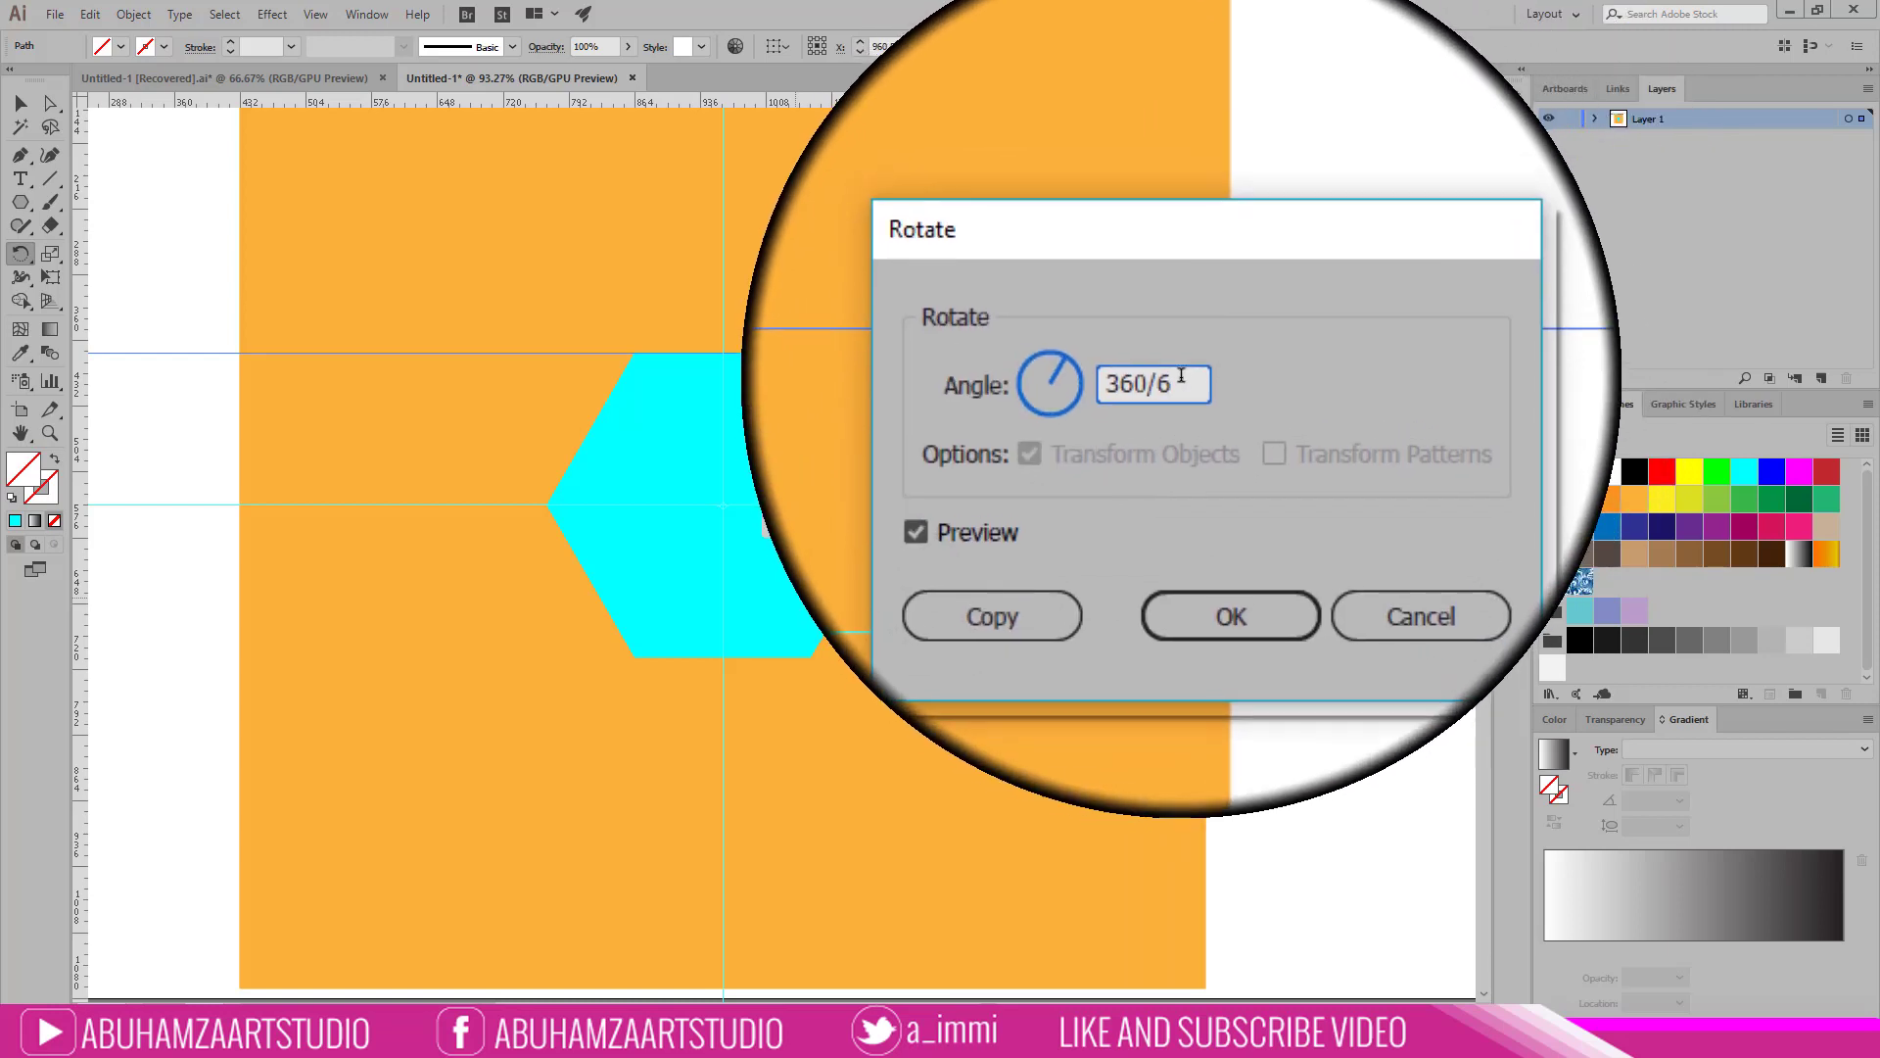
double_click(1175, 378)
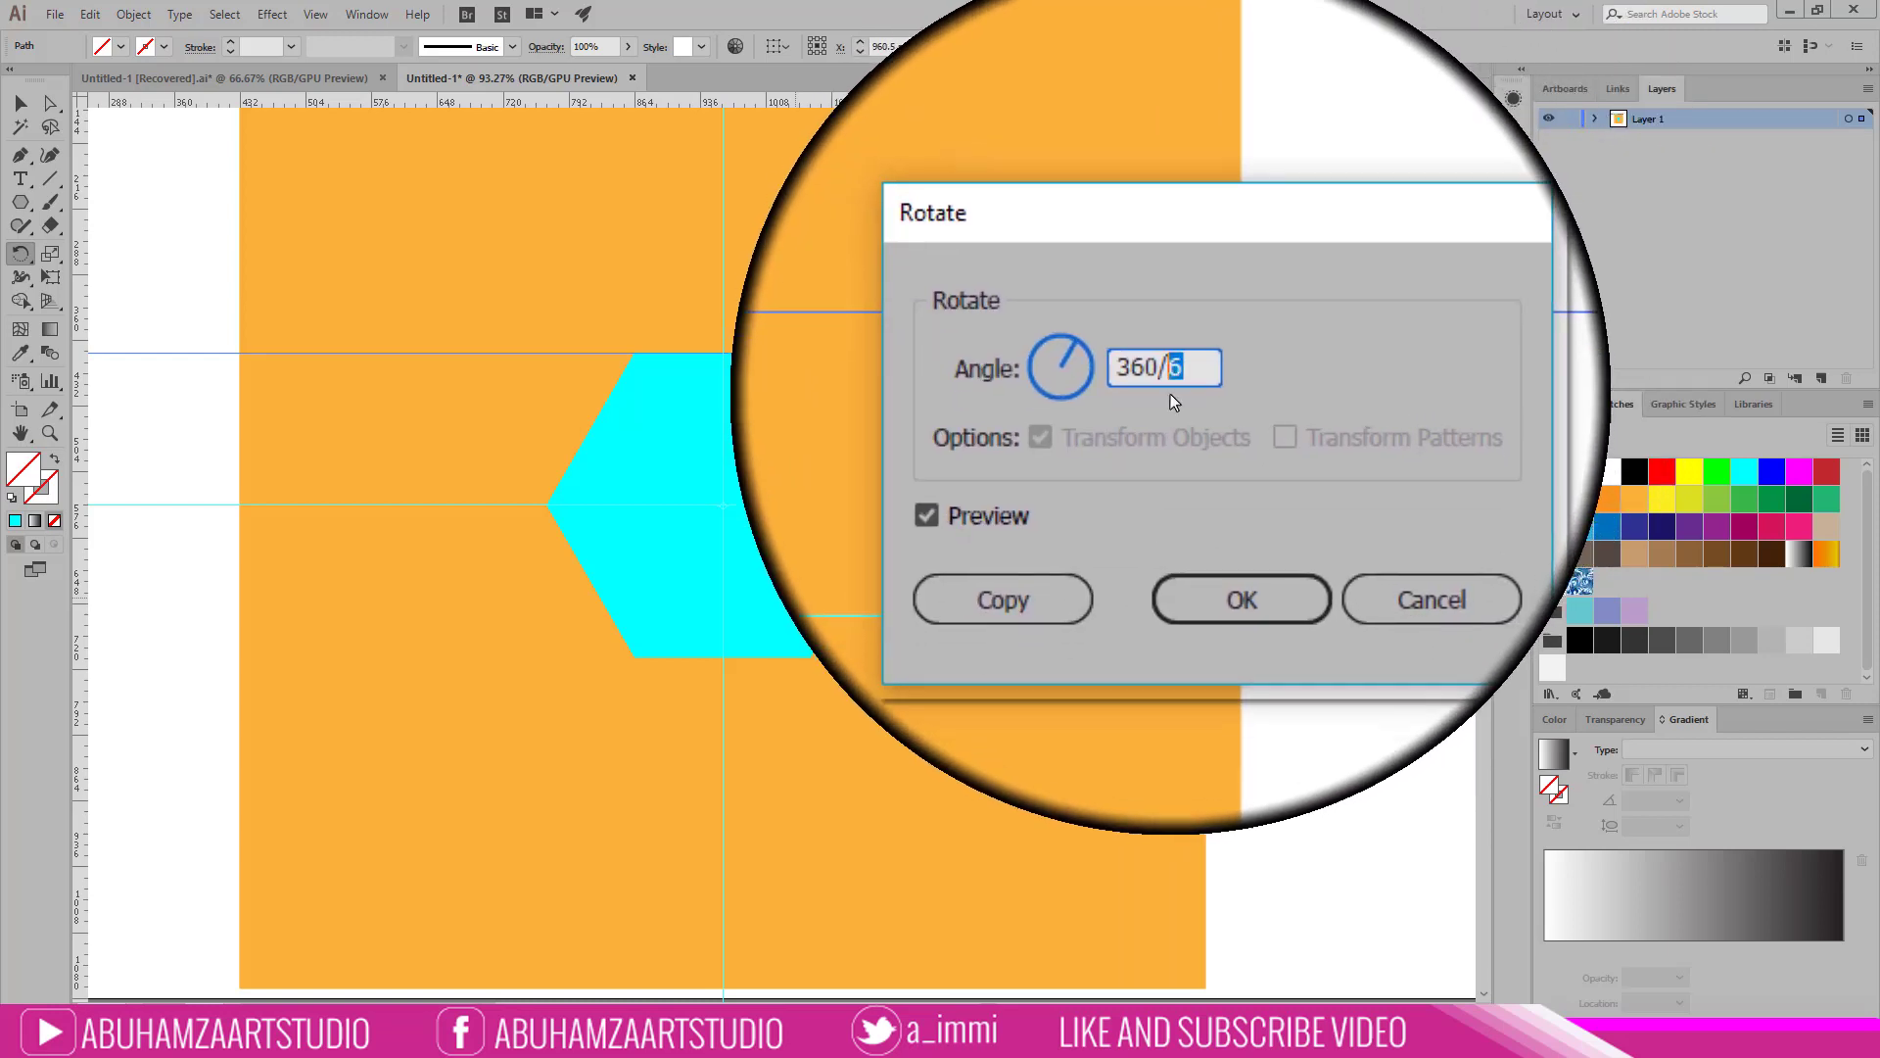
left_click_drag(1167, 392, 1117, 372)
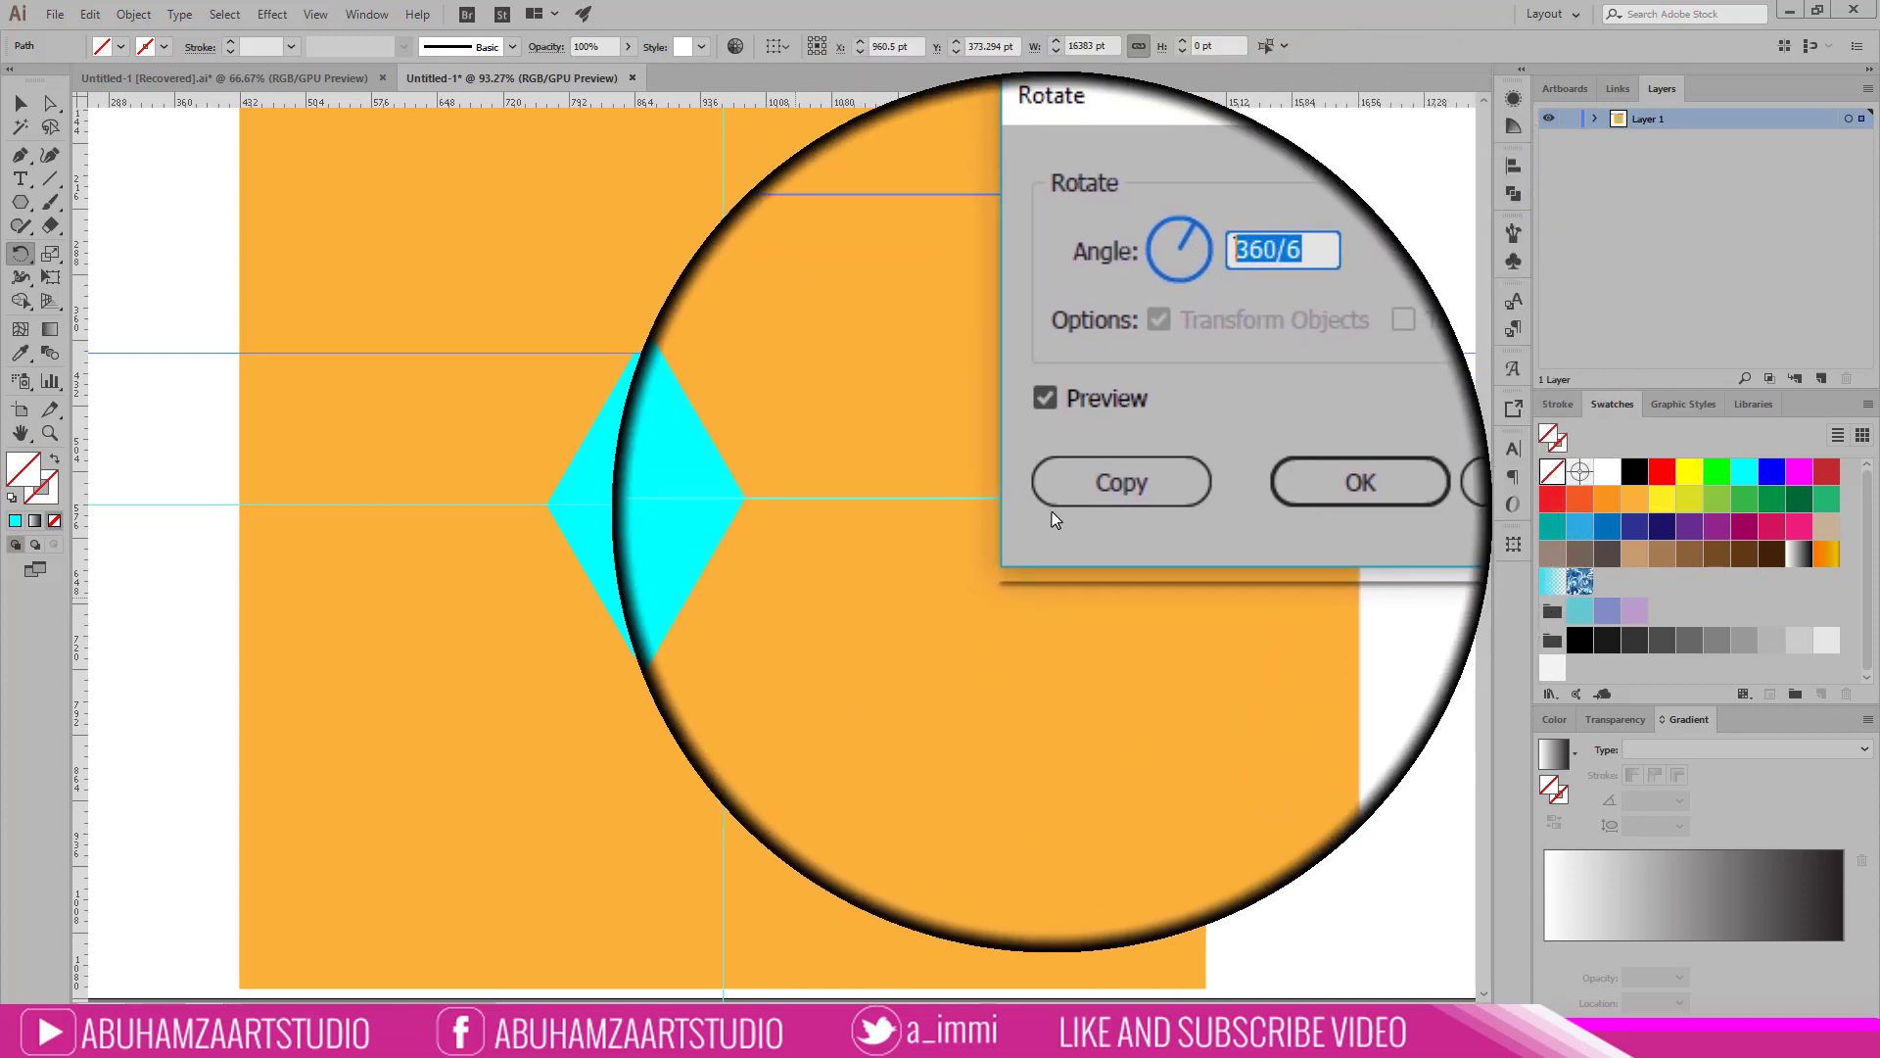
left_click(1072, 498)
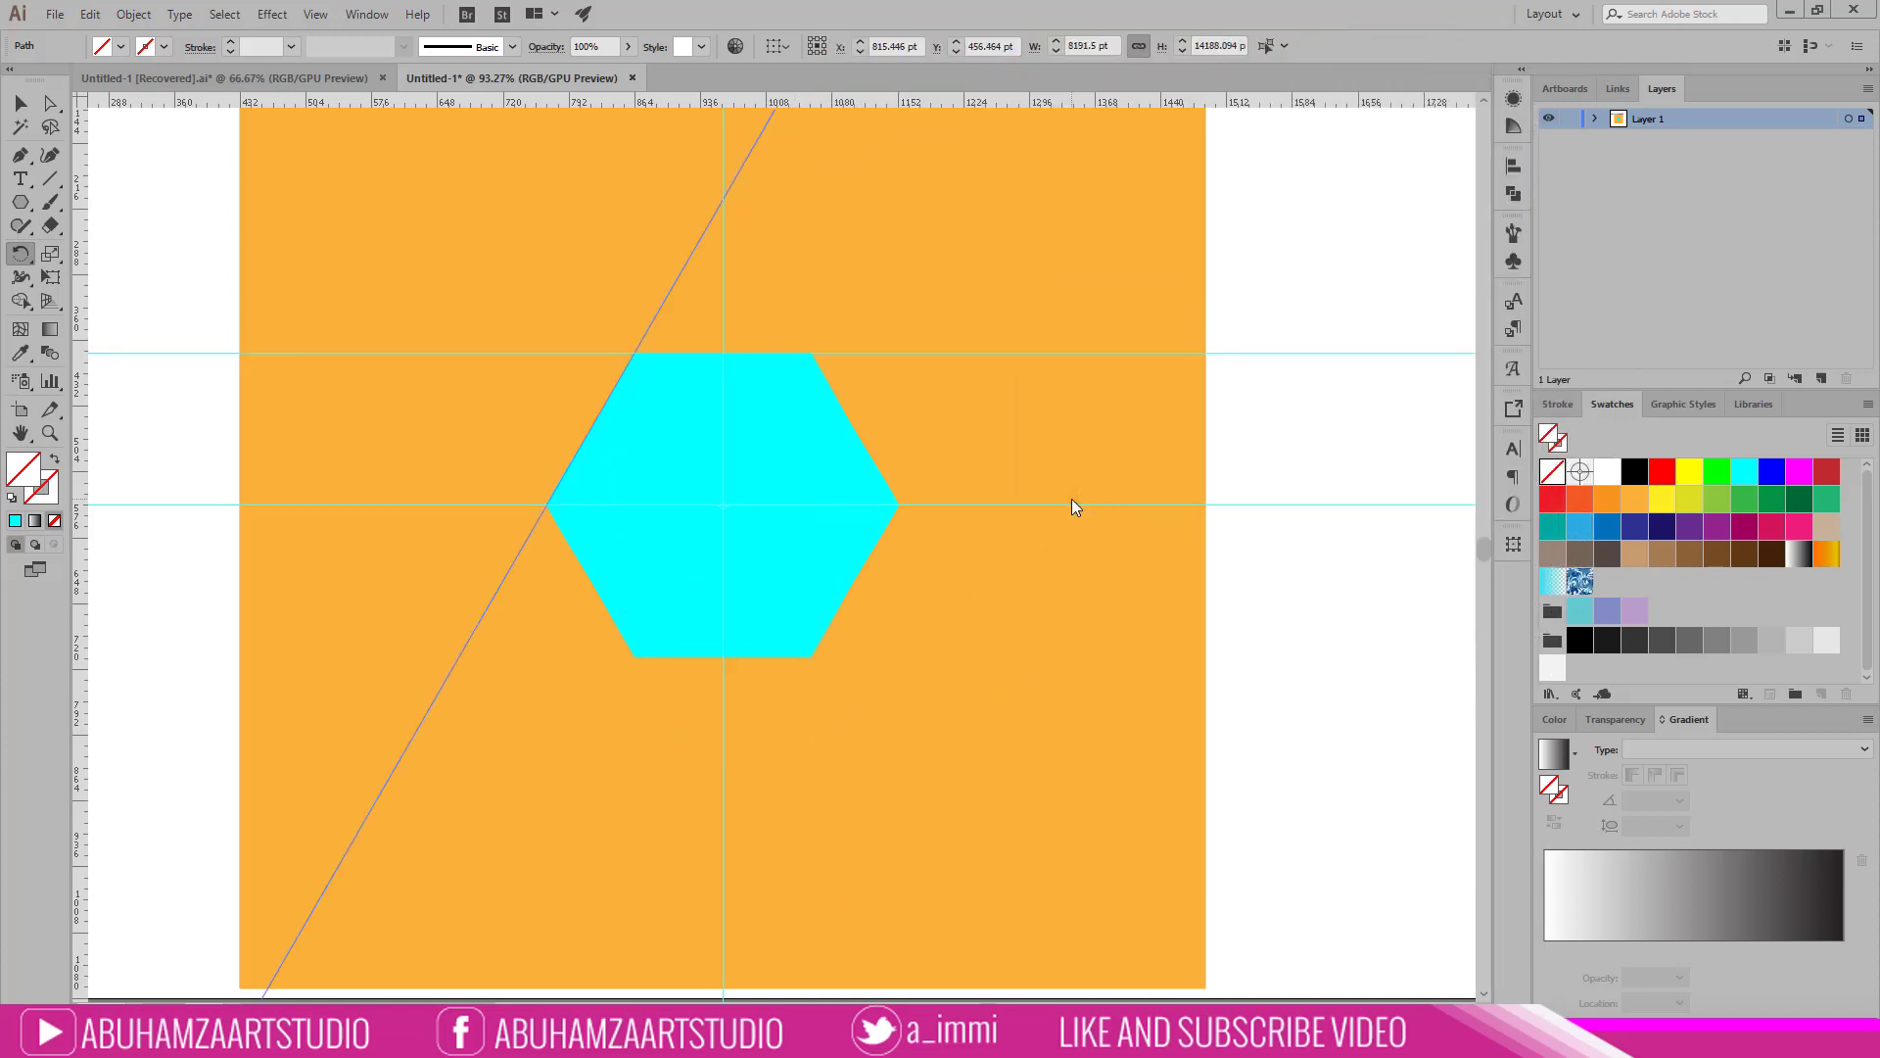
Step: Repeat the 60° rotated copy twice, then start scaling the orange square from its centre
key("ctrl+d")
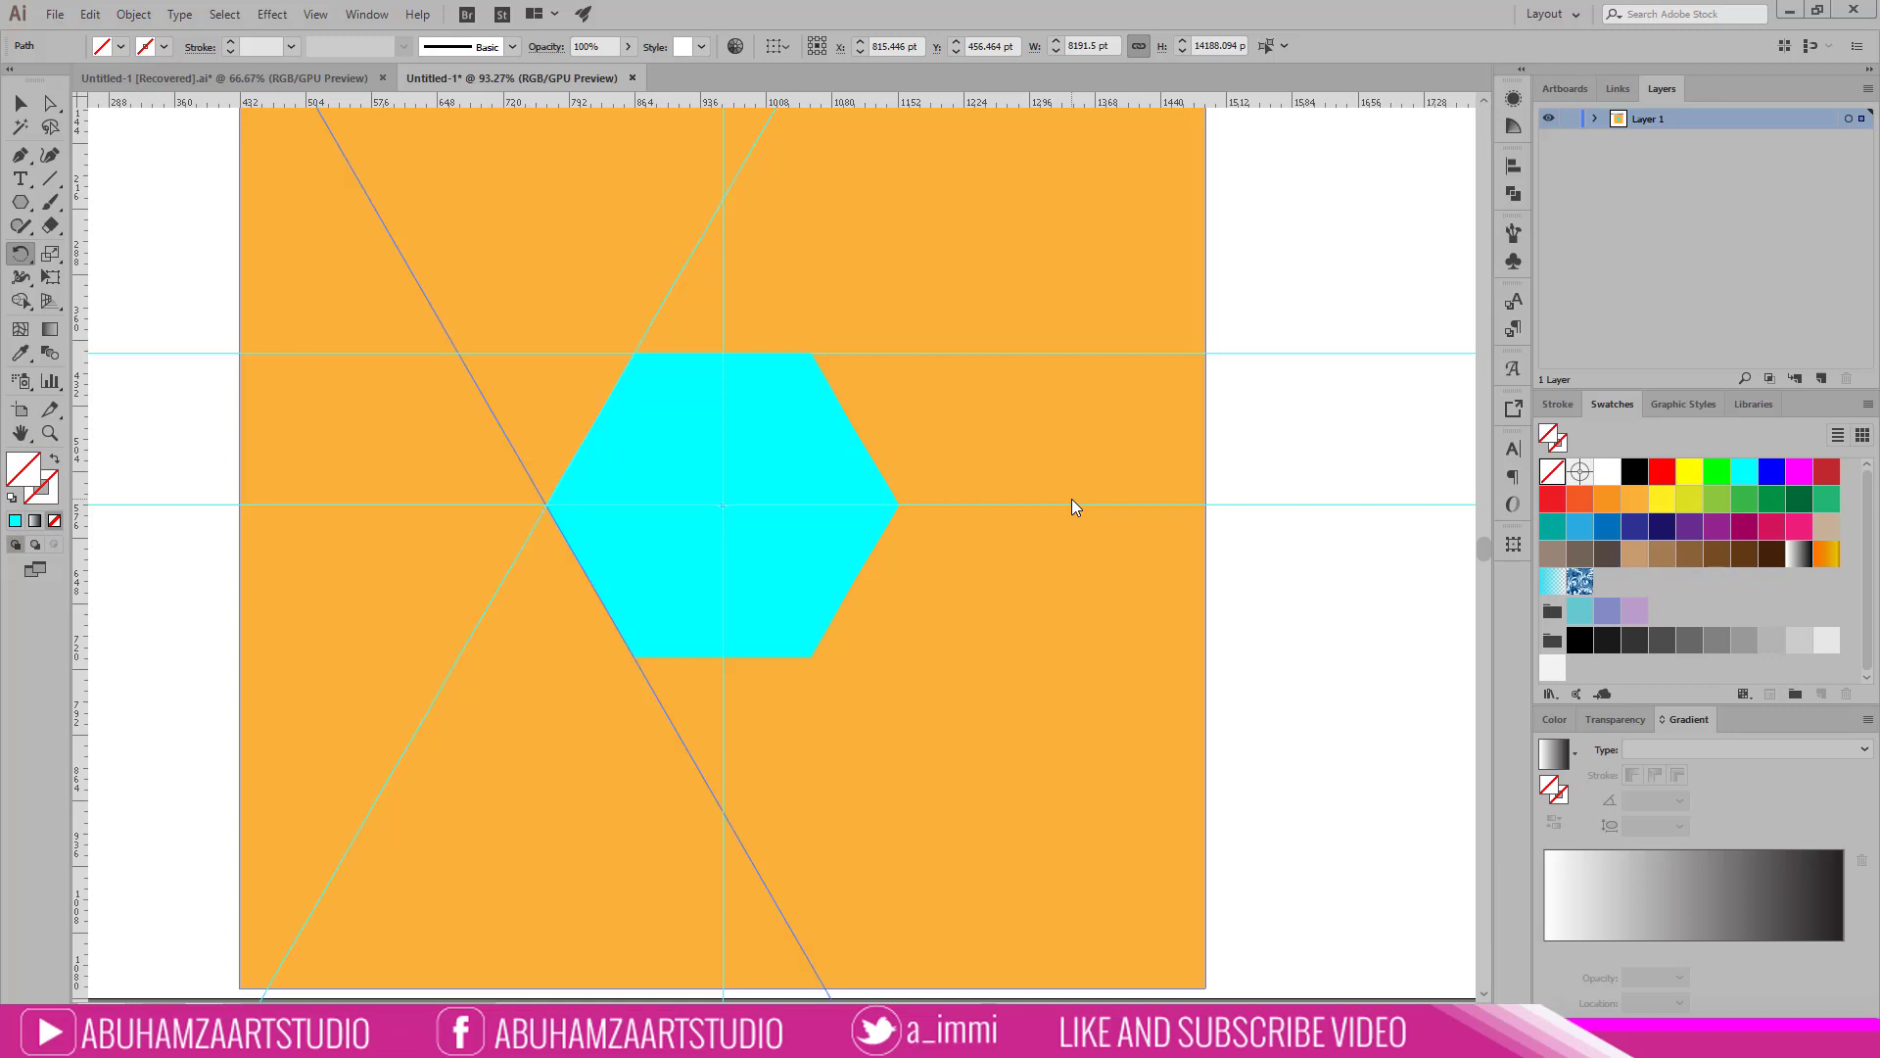
key("ctrl+d")
key("ctrl+d")
key("ctrl+d")
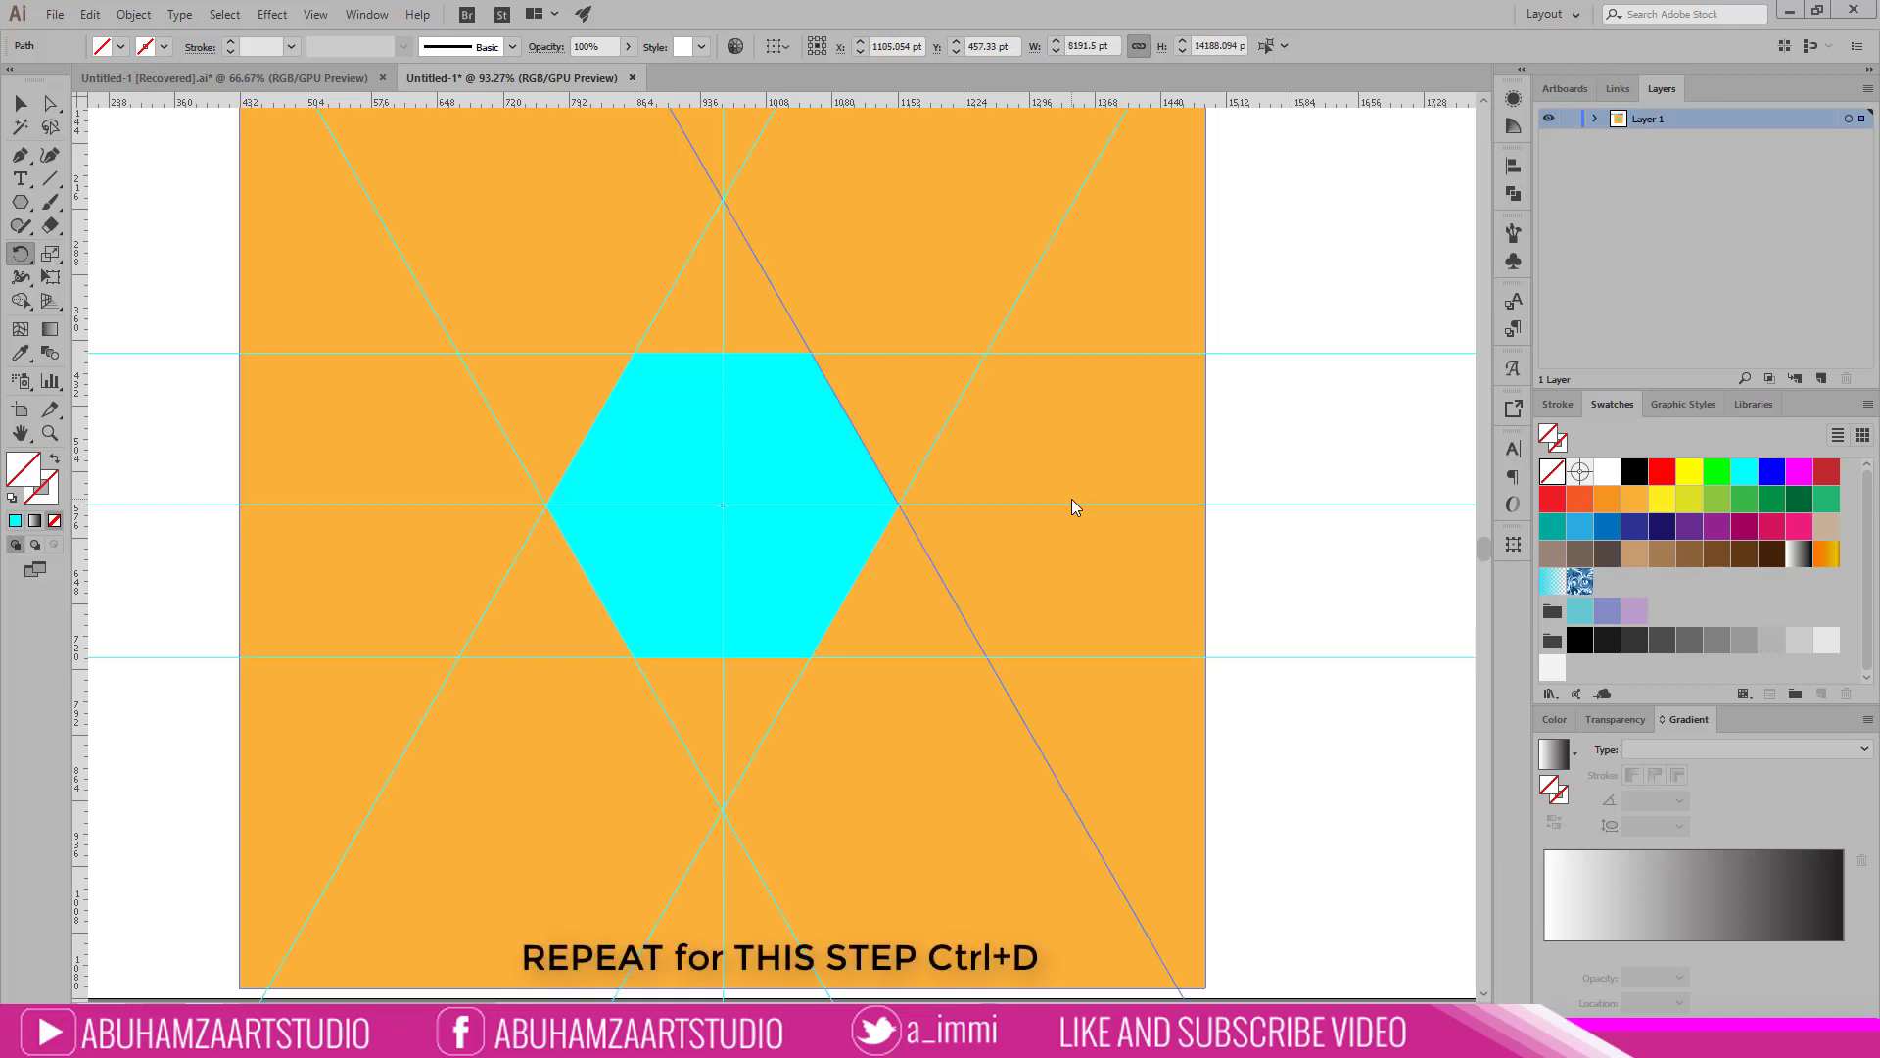
left_click(21, 103)
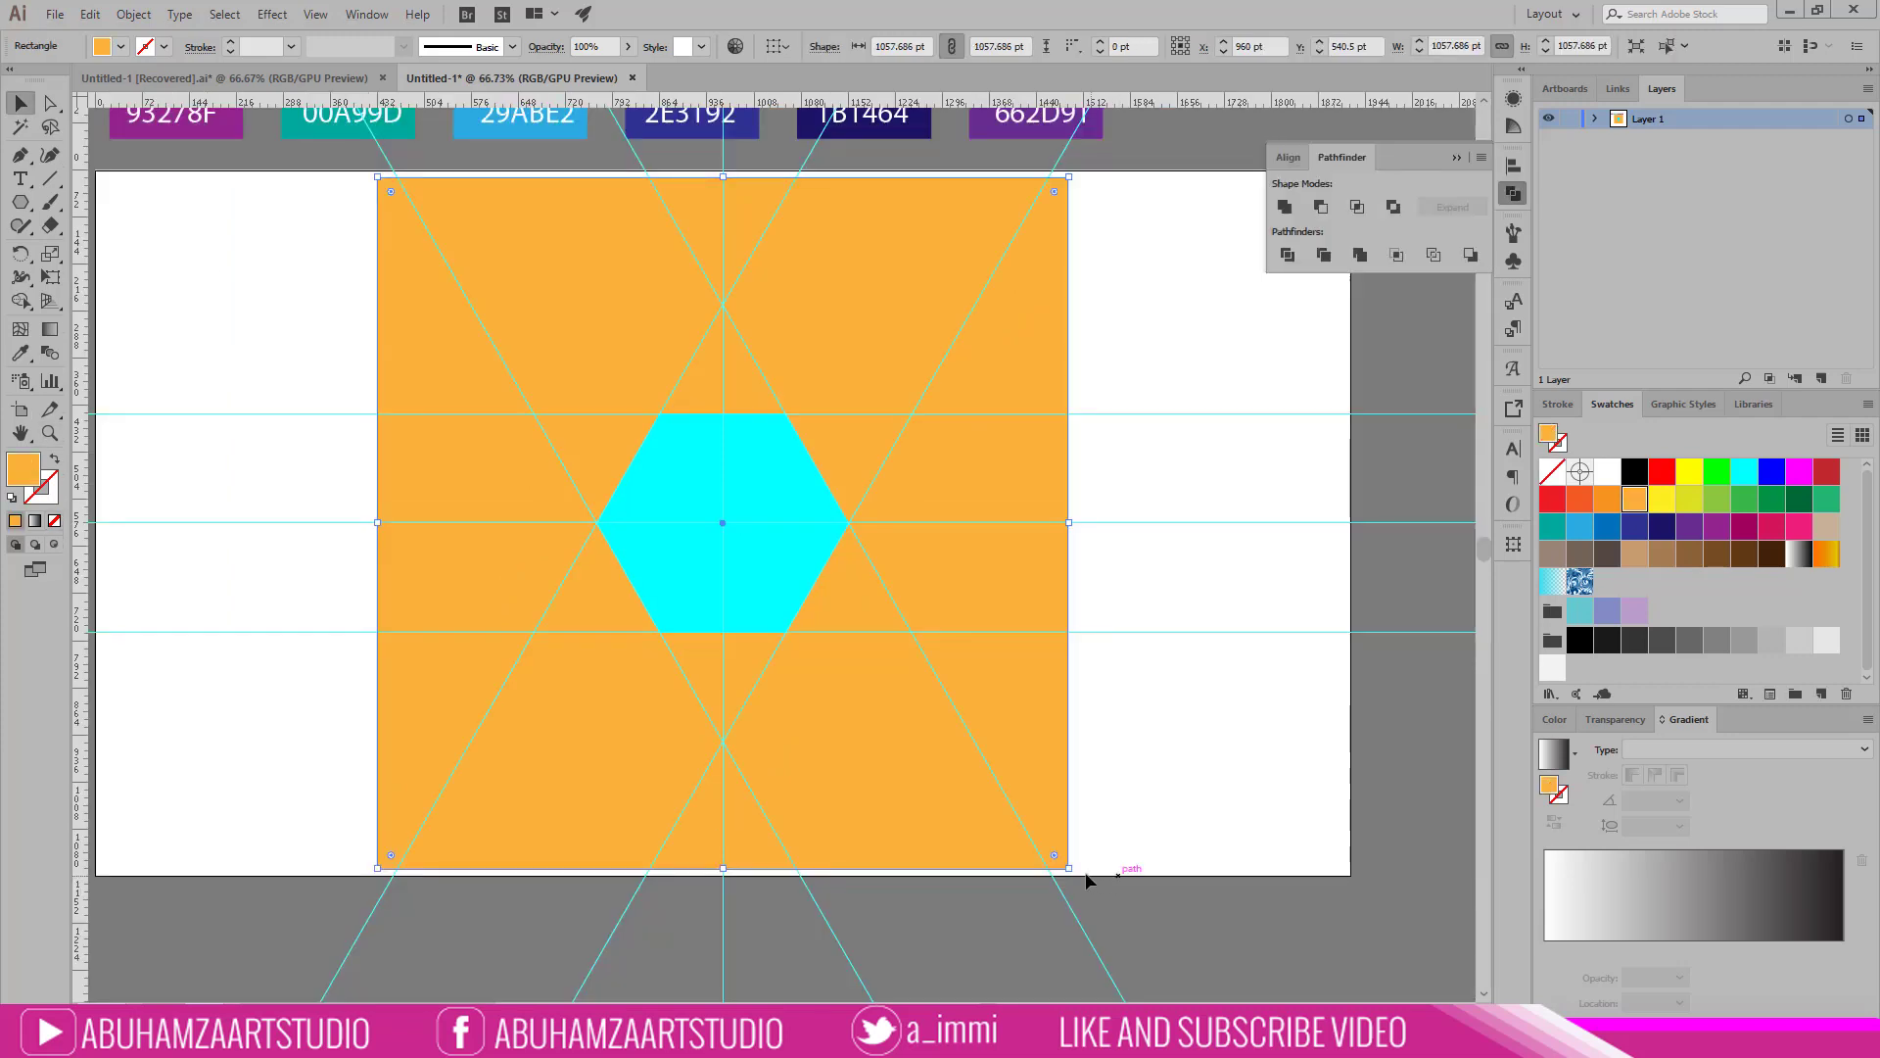
left_click_drag(1072, 868, 1019, 829)
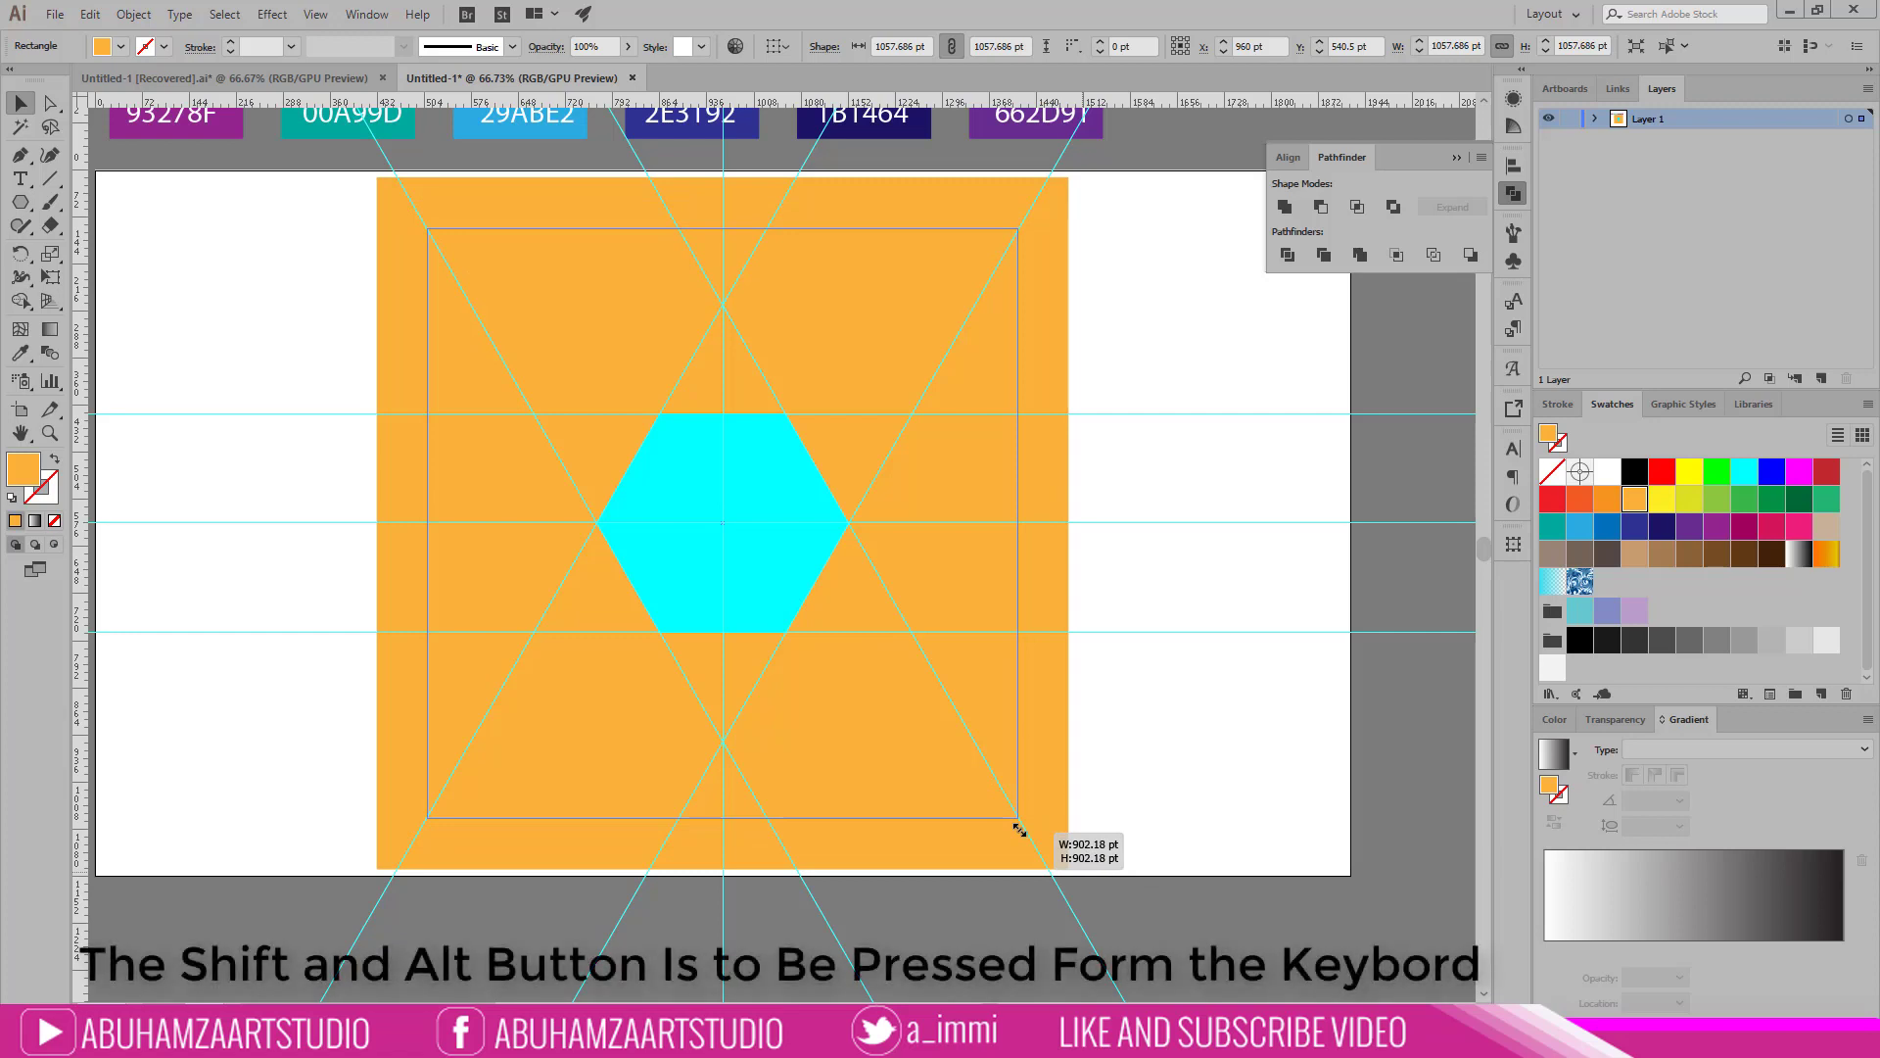
Step: Scale the orange square to about 911 pt and select the square, hexagon and all lines
left_click_drag(1018, 828, 1029, 785)
key("z")
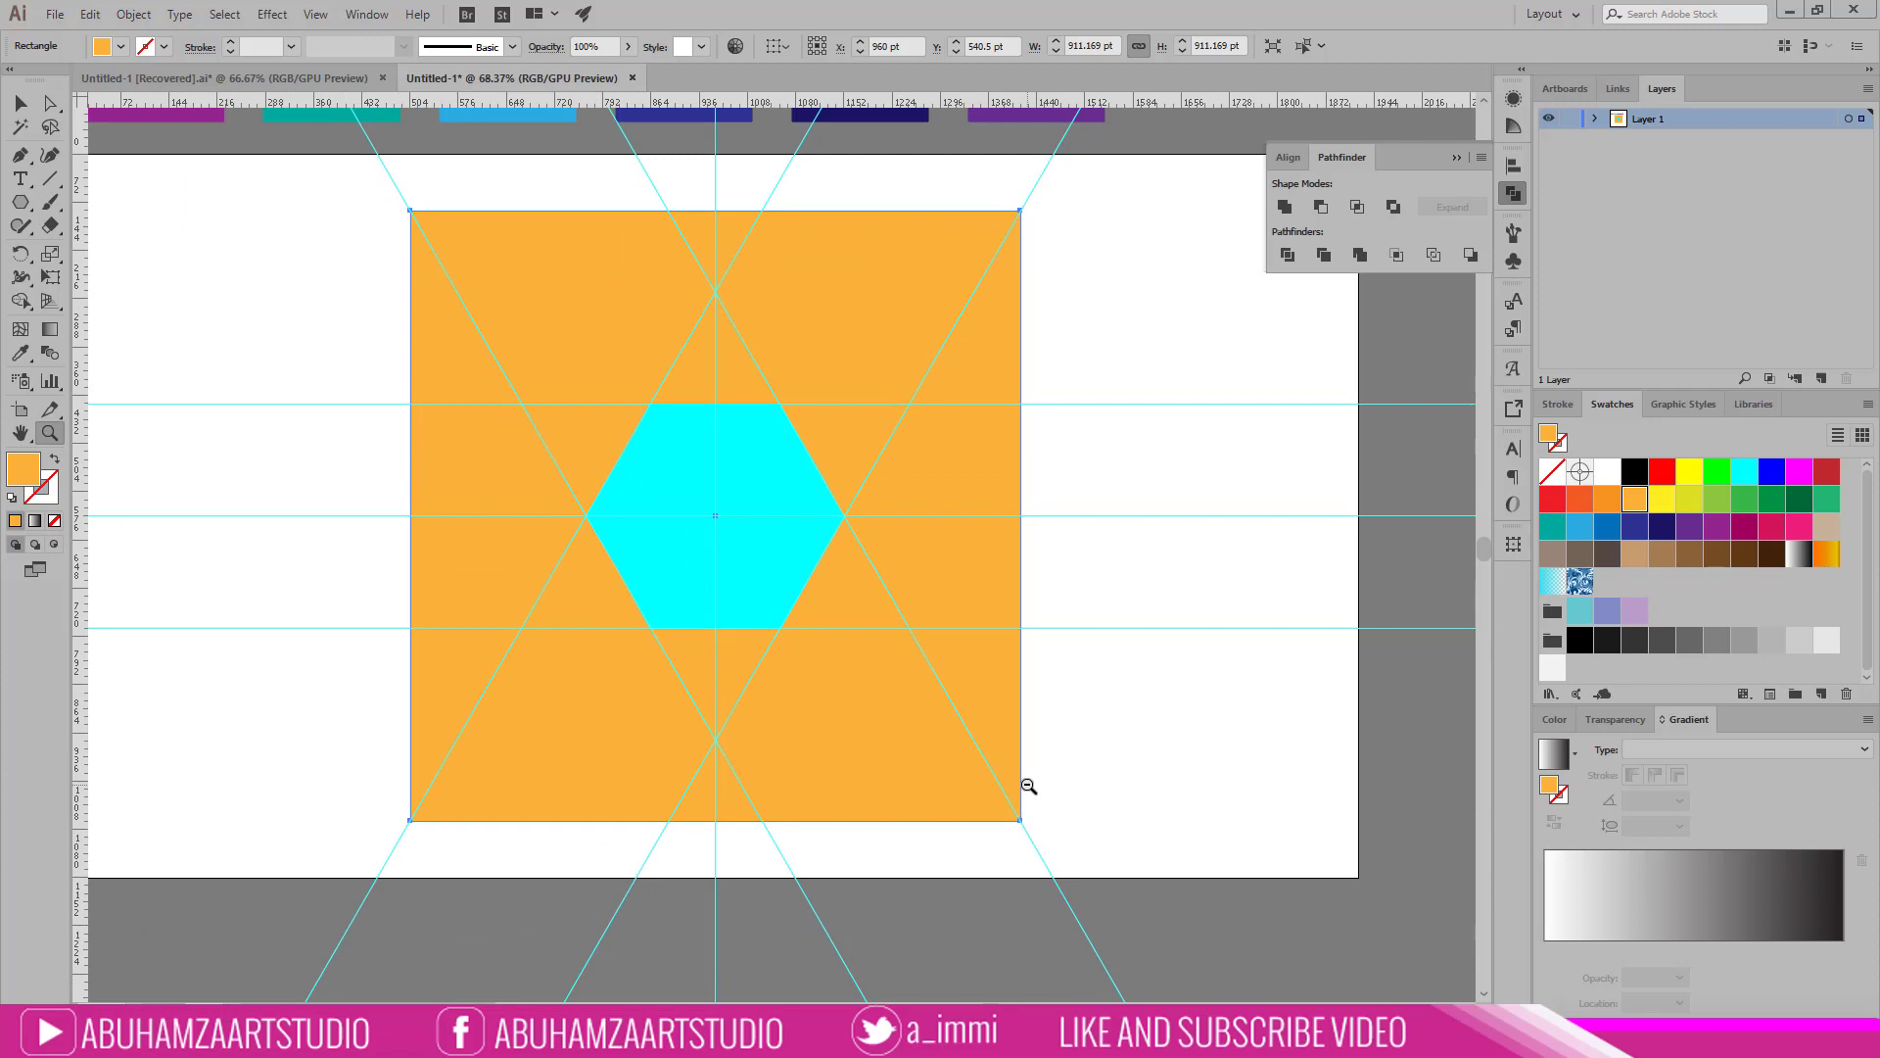
left_click_drag(996, 779, 1002, 785)
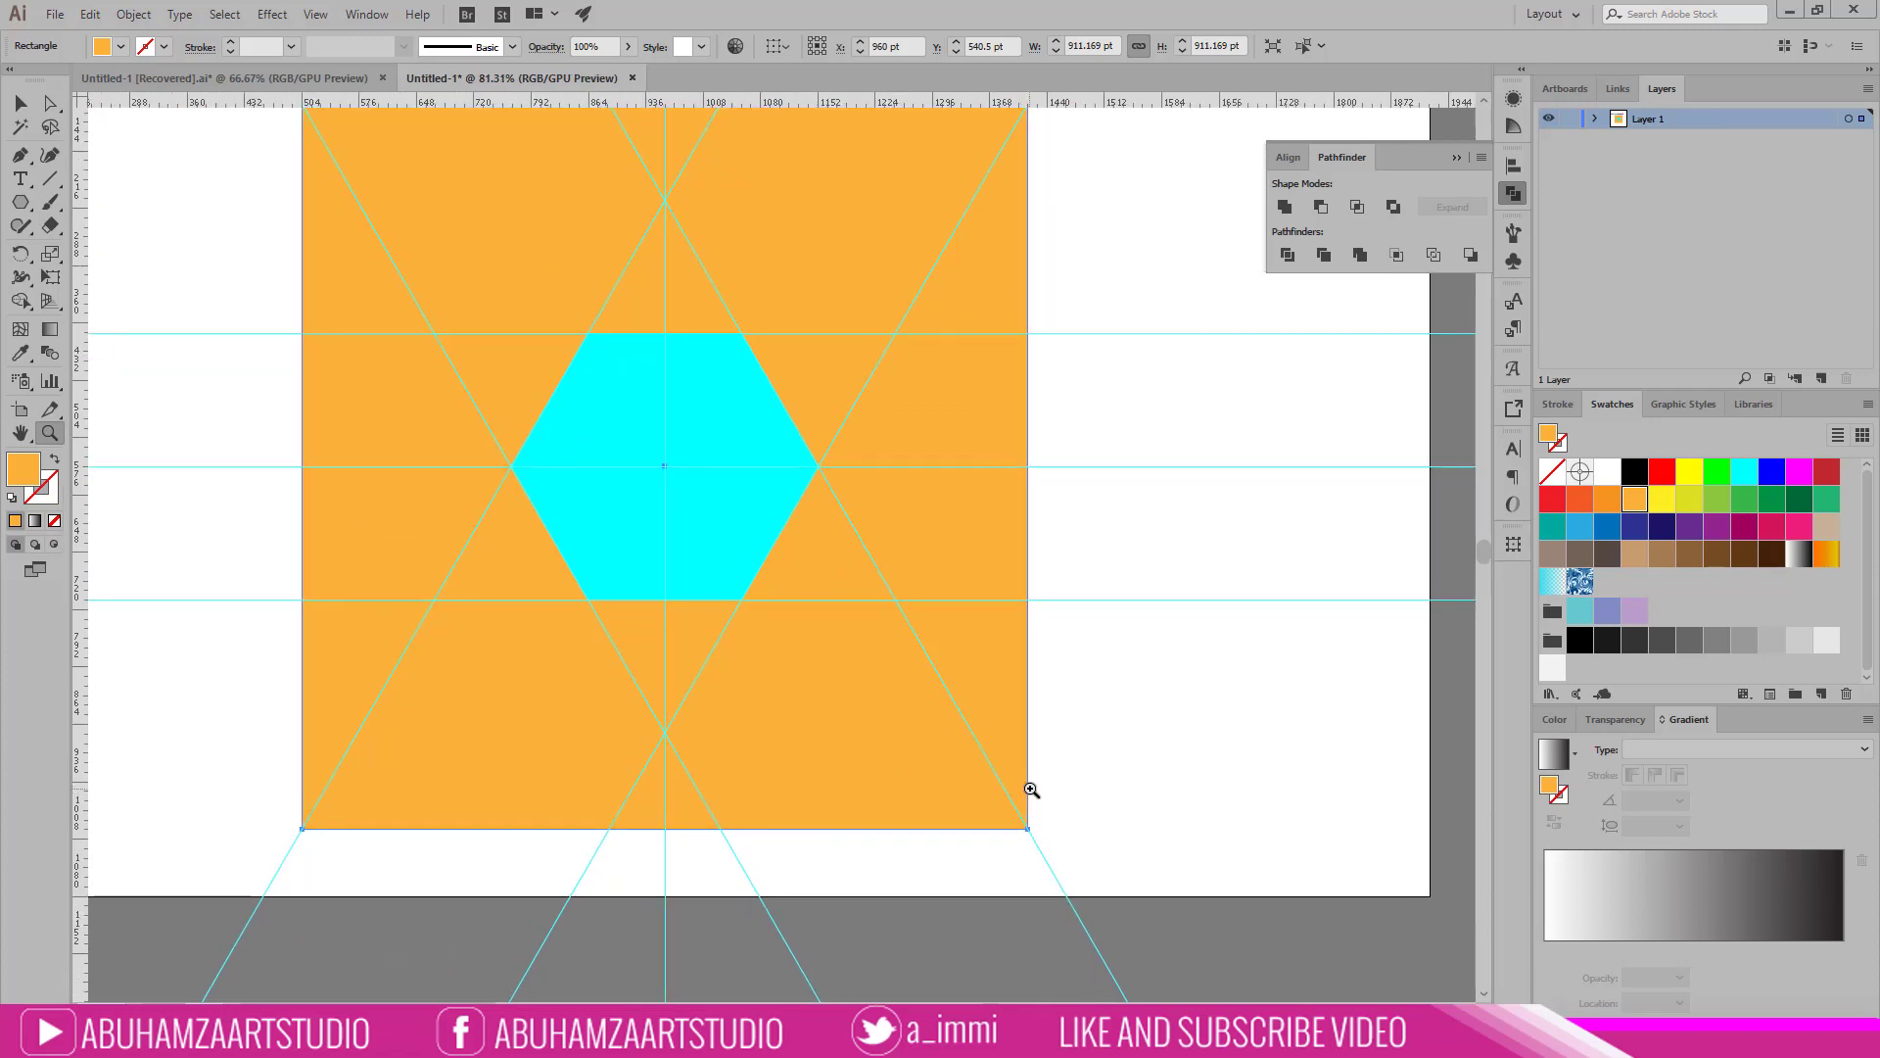
left_click(1018, 836)
left_click(20, 102)
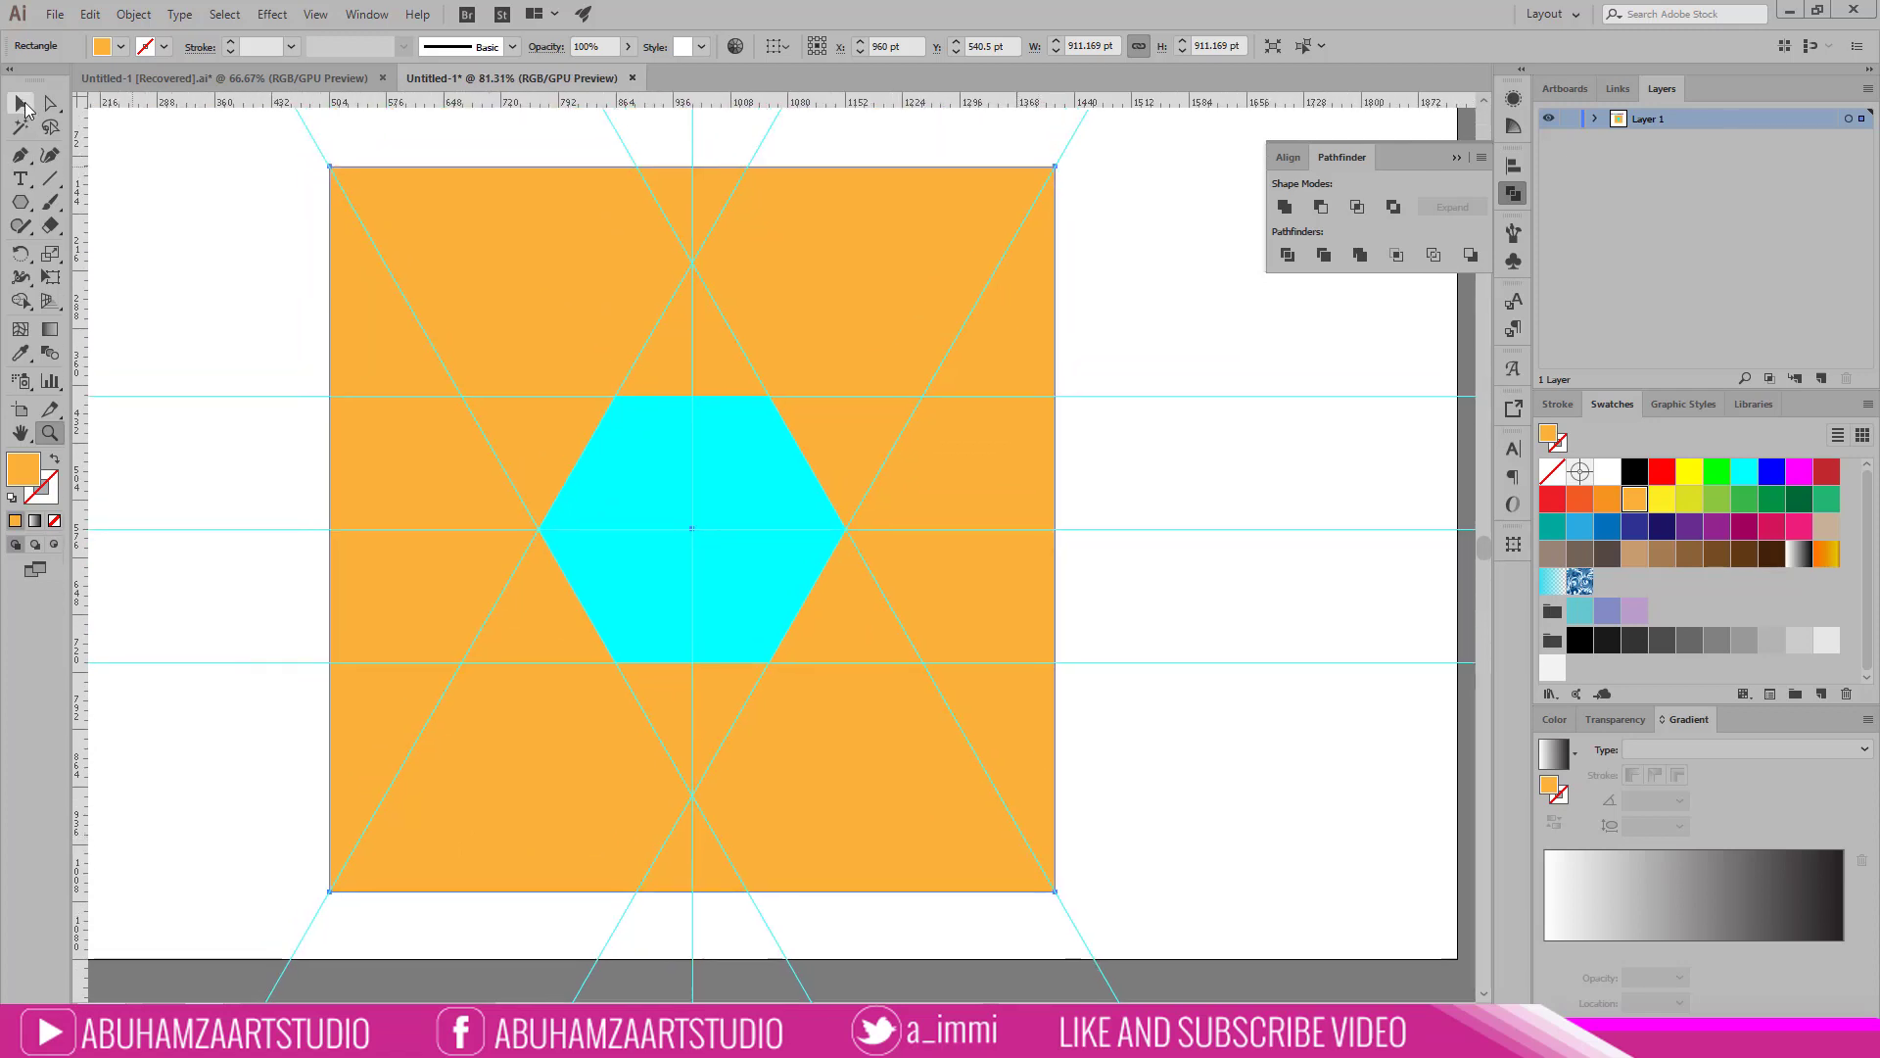
left_click(244, 232)
left_click_drag(236, 193, 1159, 874)
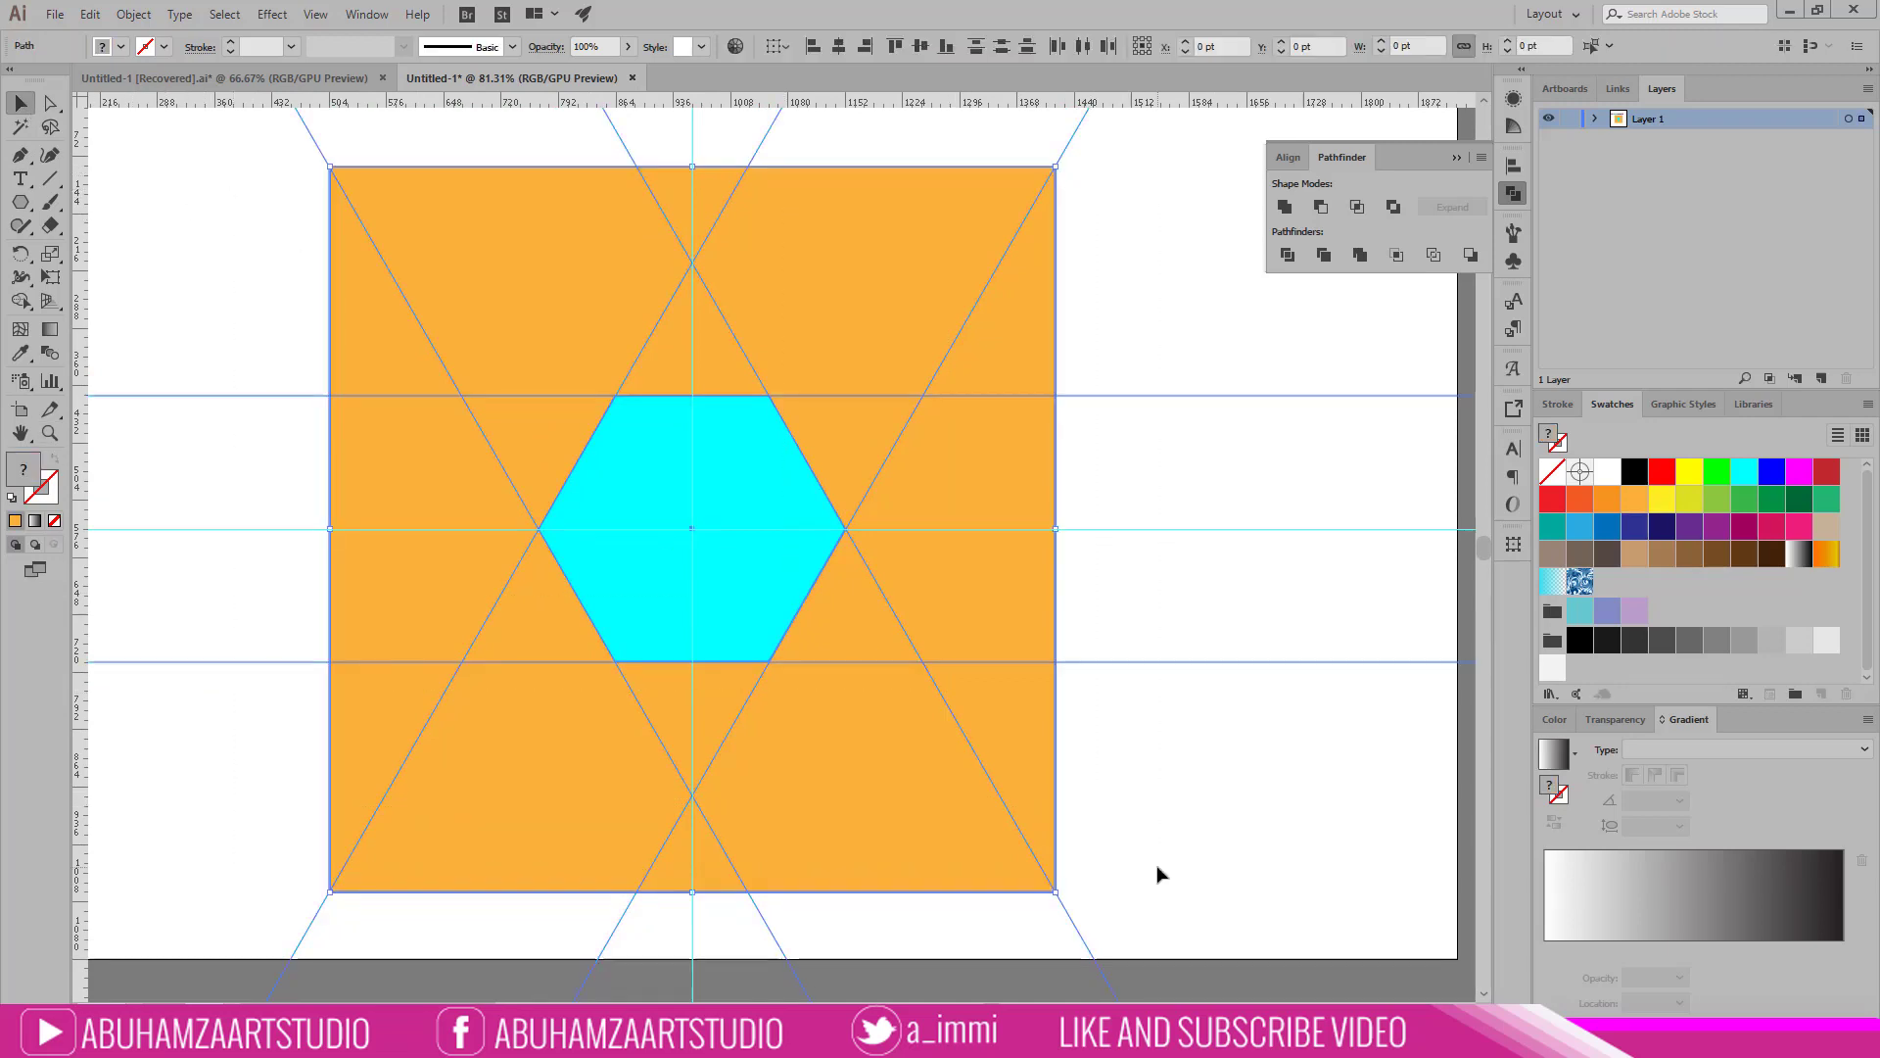
Step: Divide the shapes along the lines with Pathfinder and ungroup the resulting pieces
left_click(1288, 255)
right_click(871, 286)
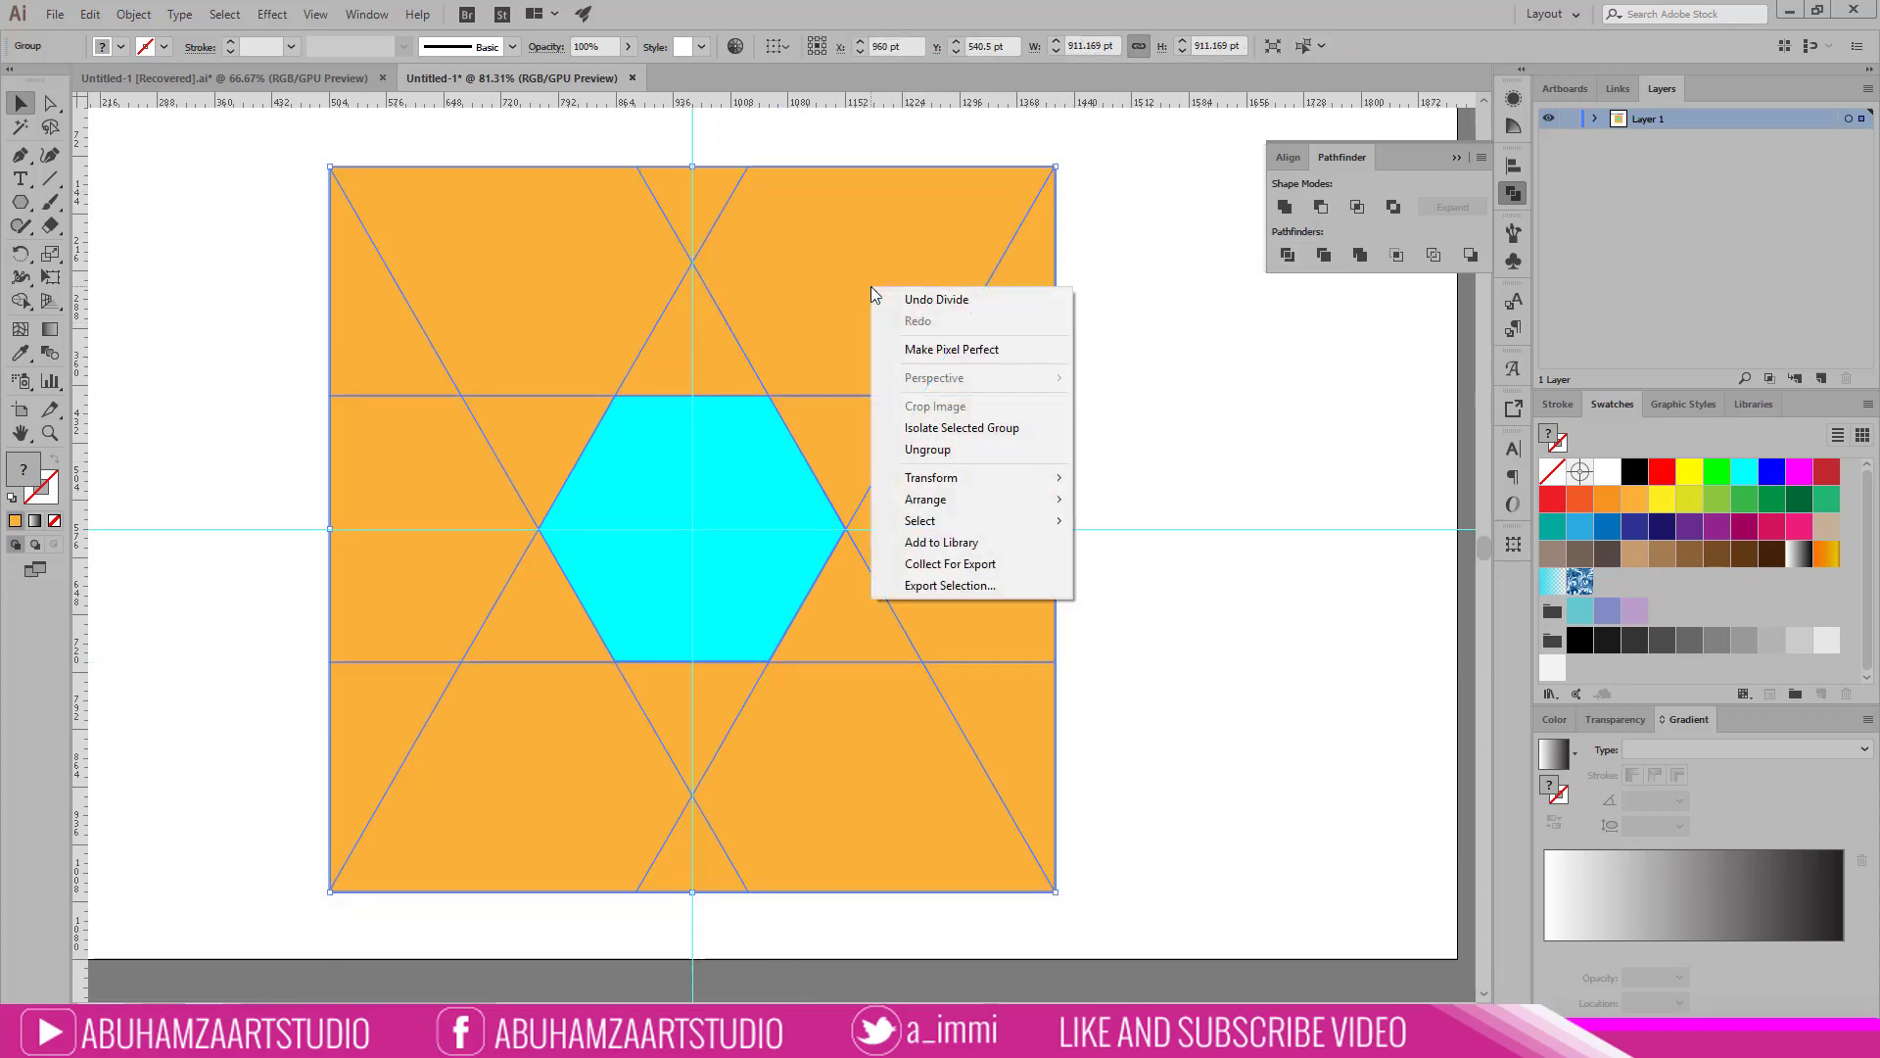
left_click(956, 455)
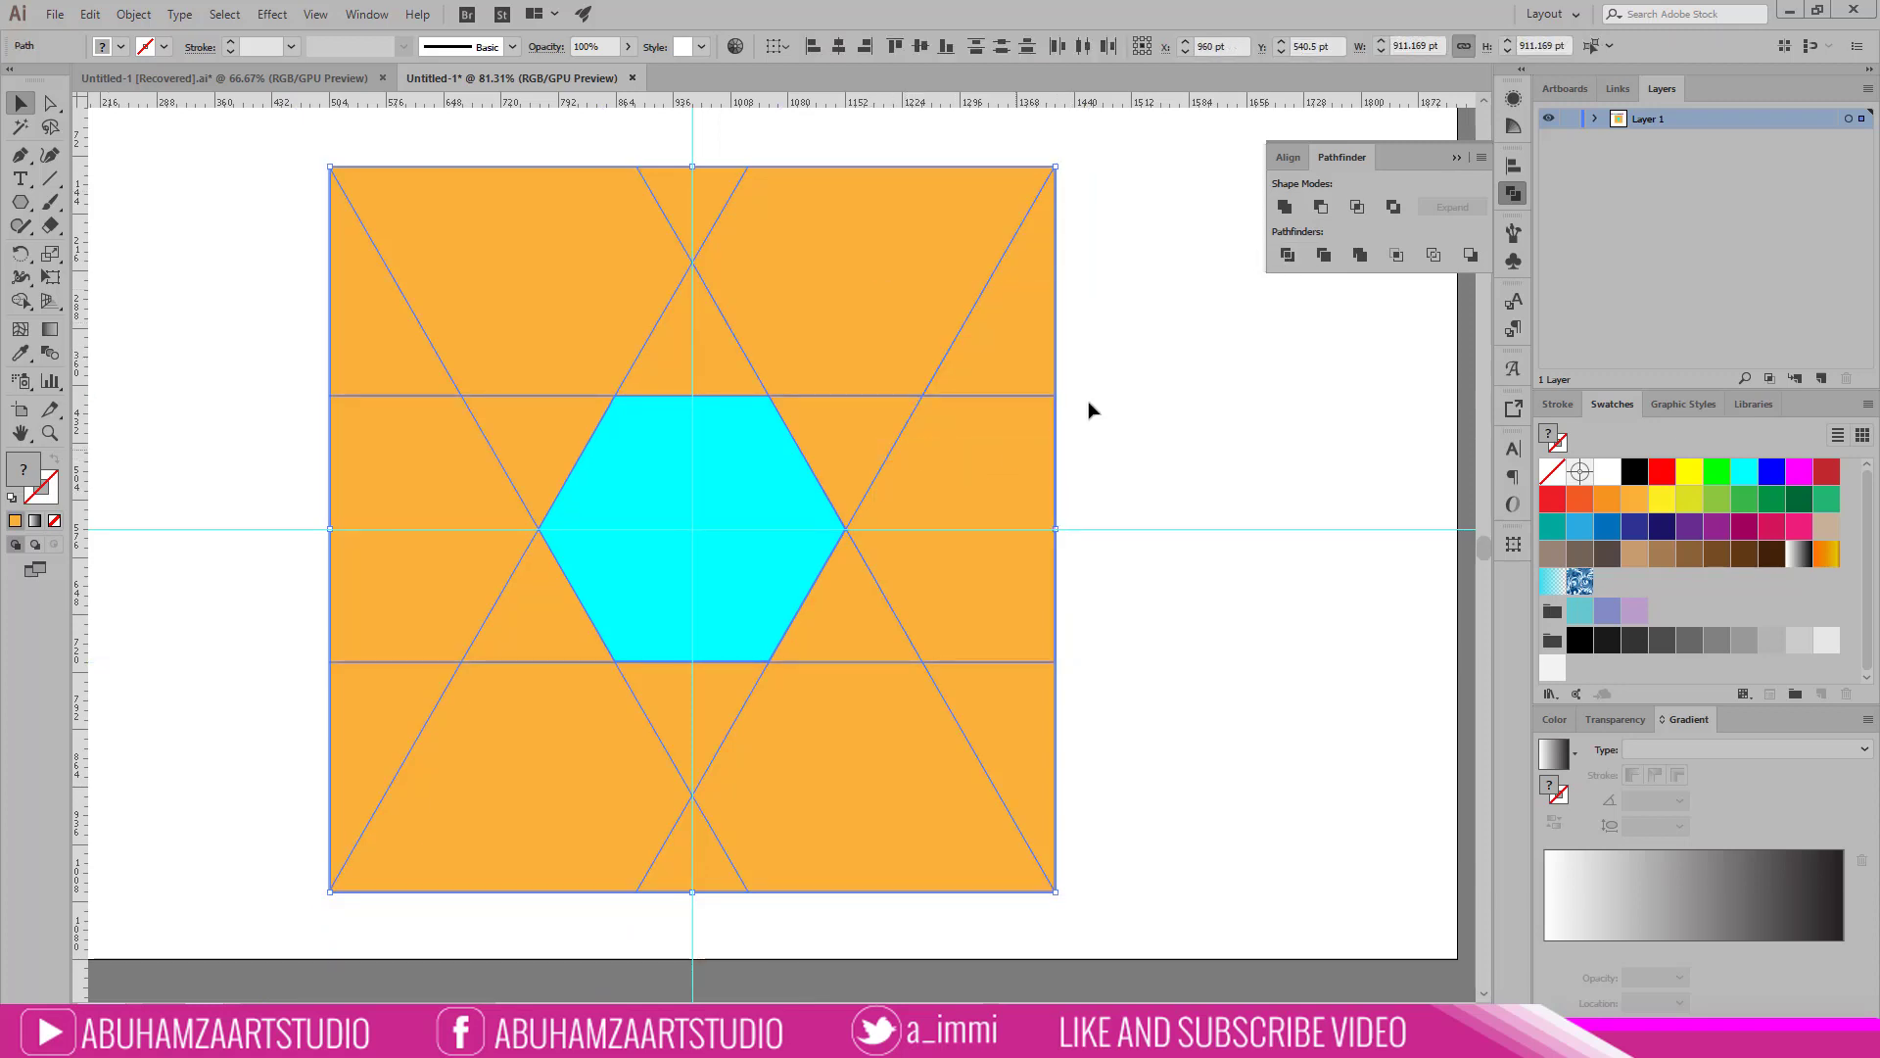
left_click(1236, 315)
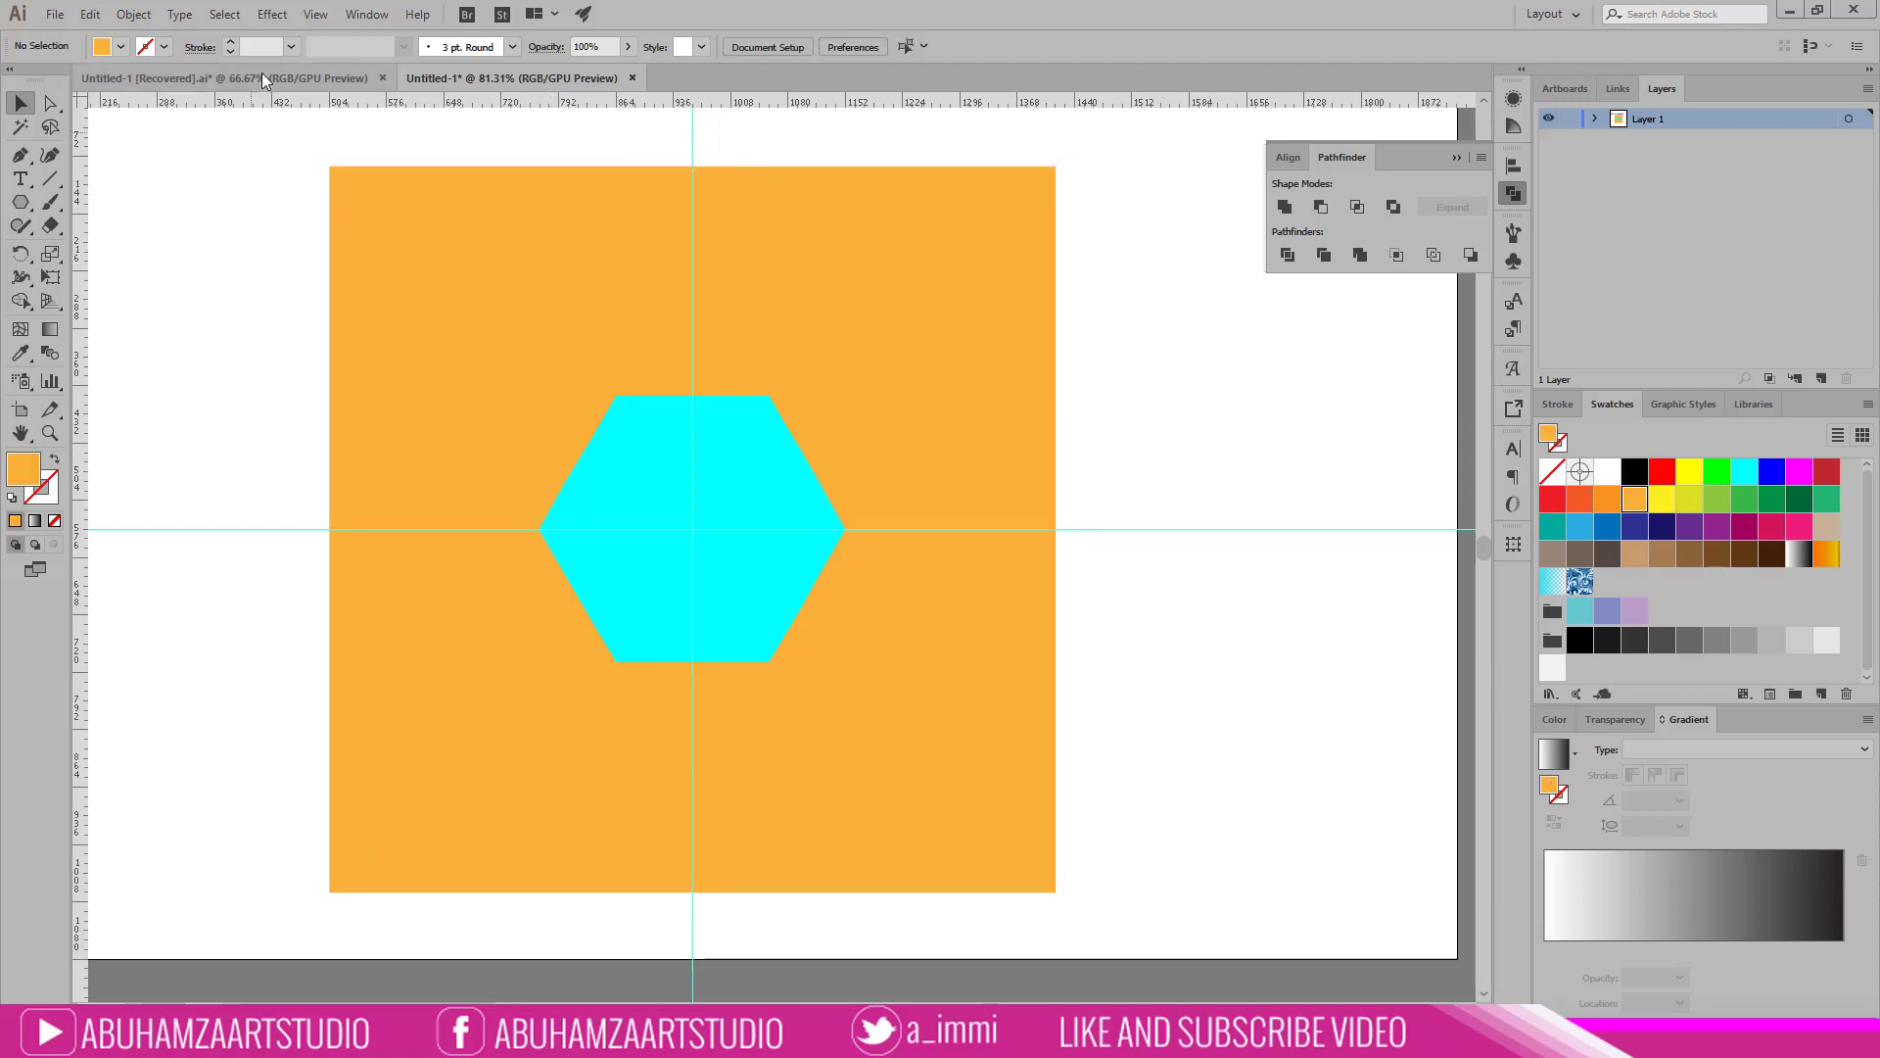
Step: Colour the top-left pieces green and unite them into one triangle
left_click(480, 286)
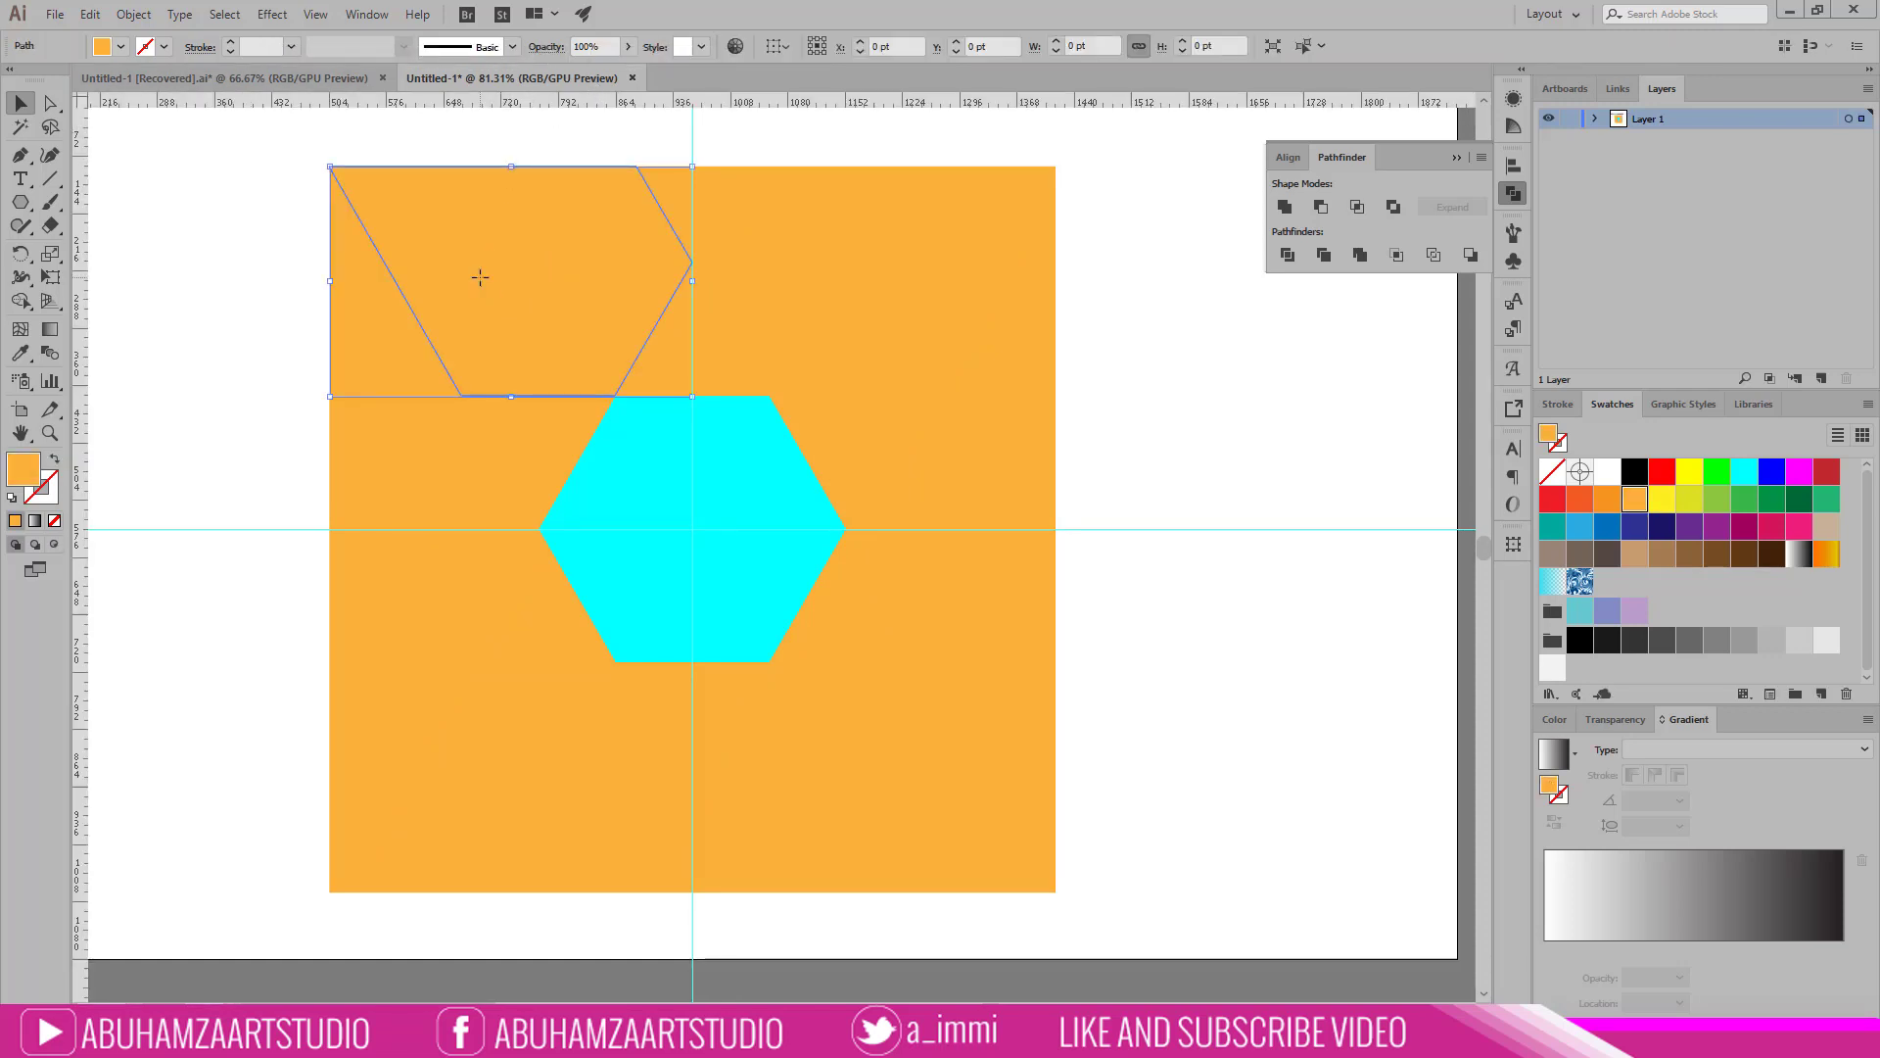
left_click(538, 451, "shift")
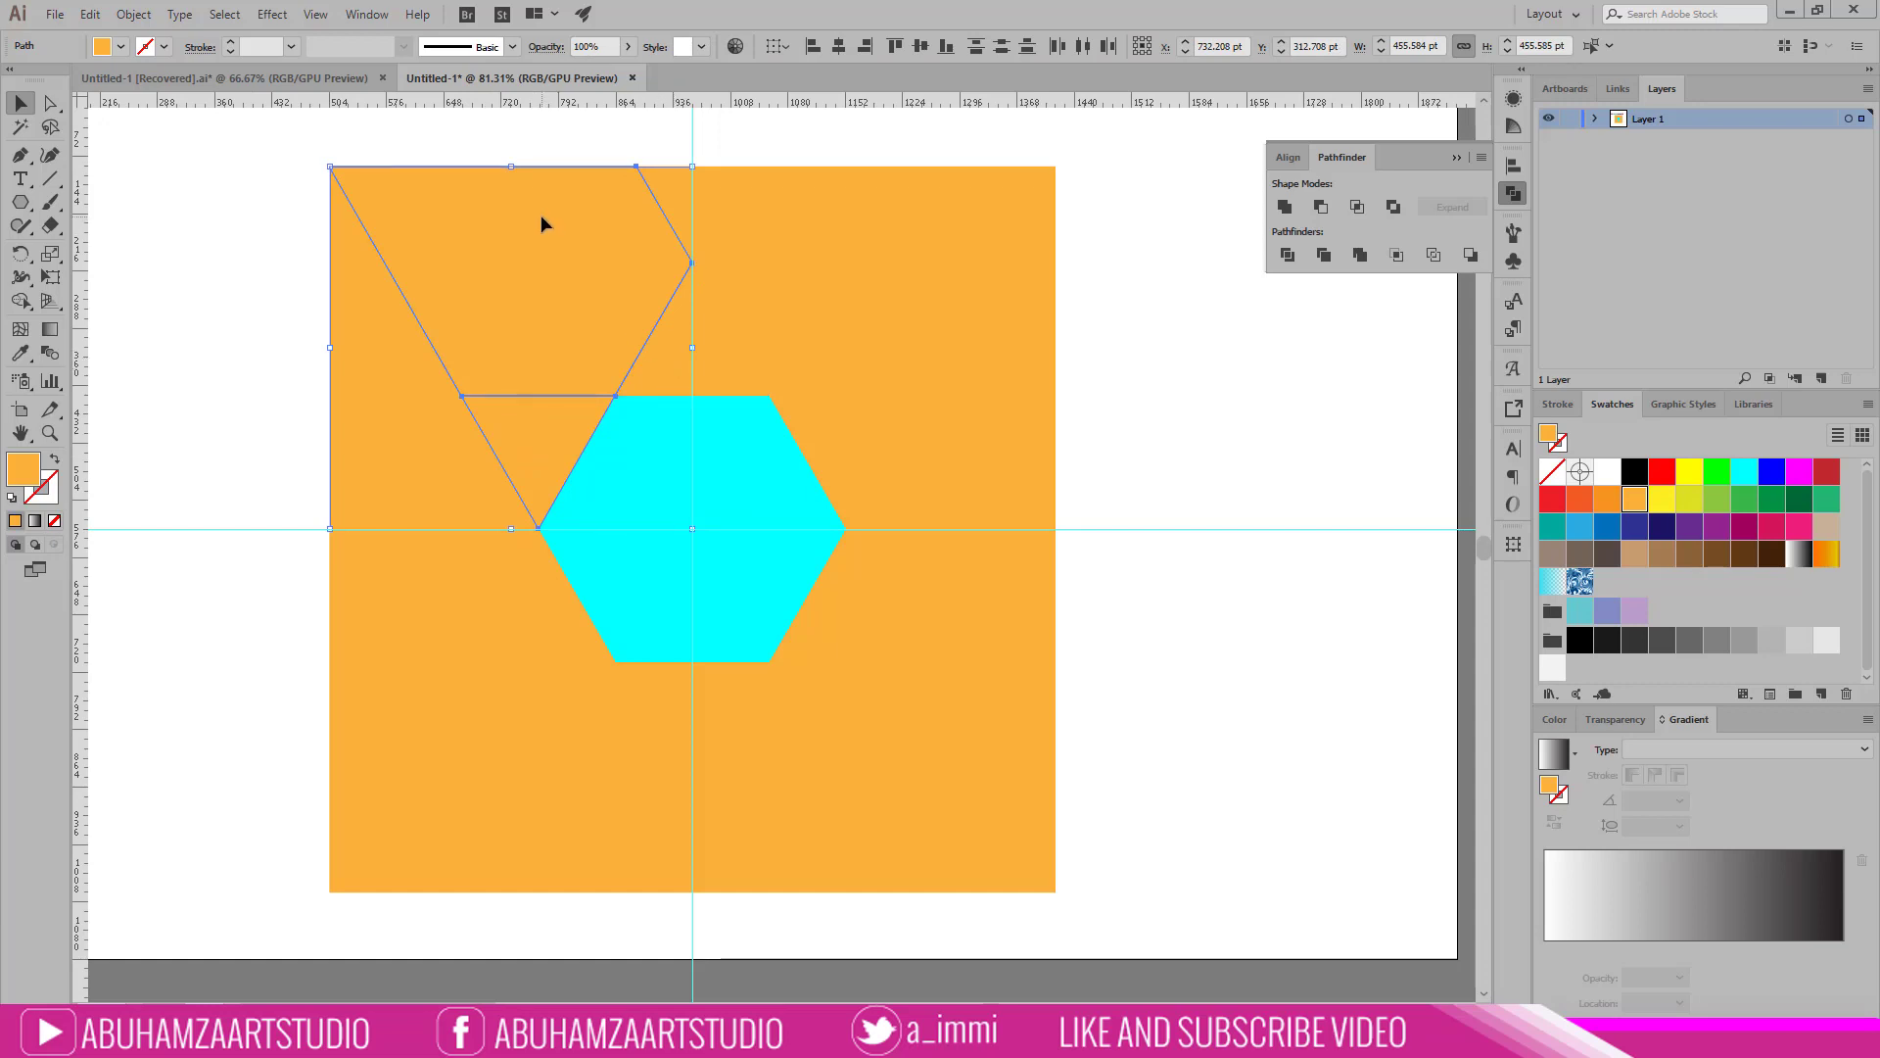
left_click(681, 189, "shift")
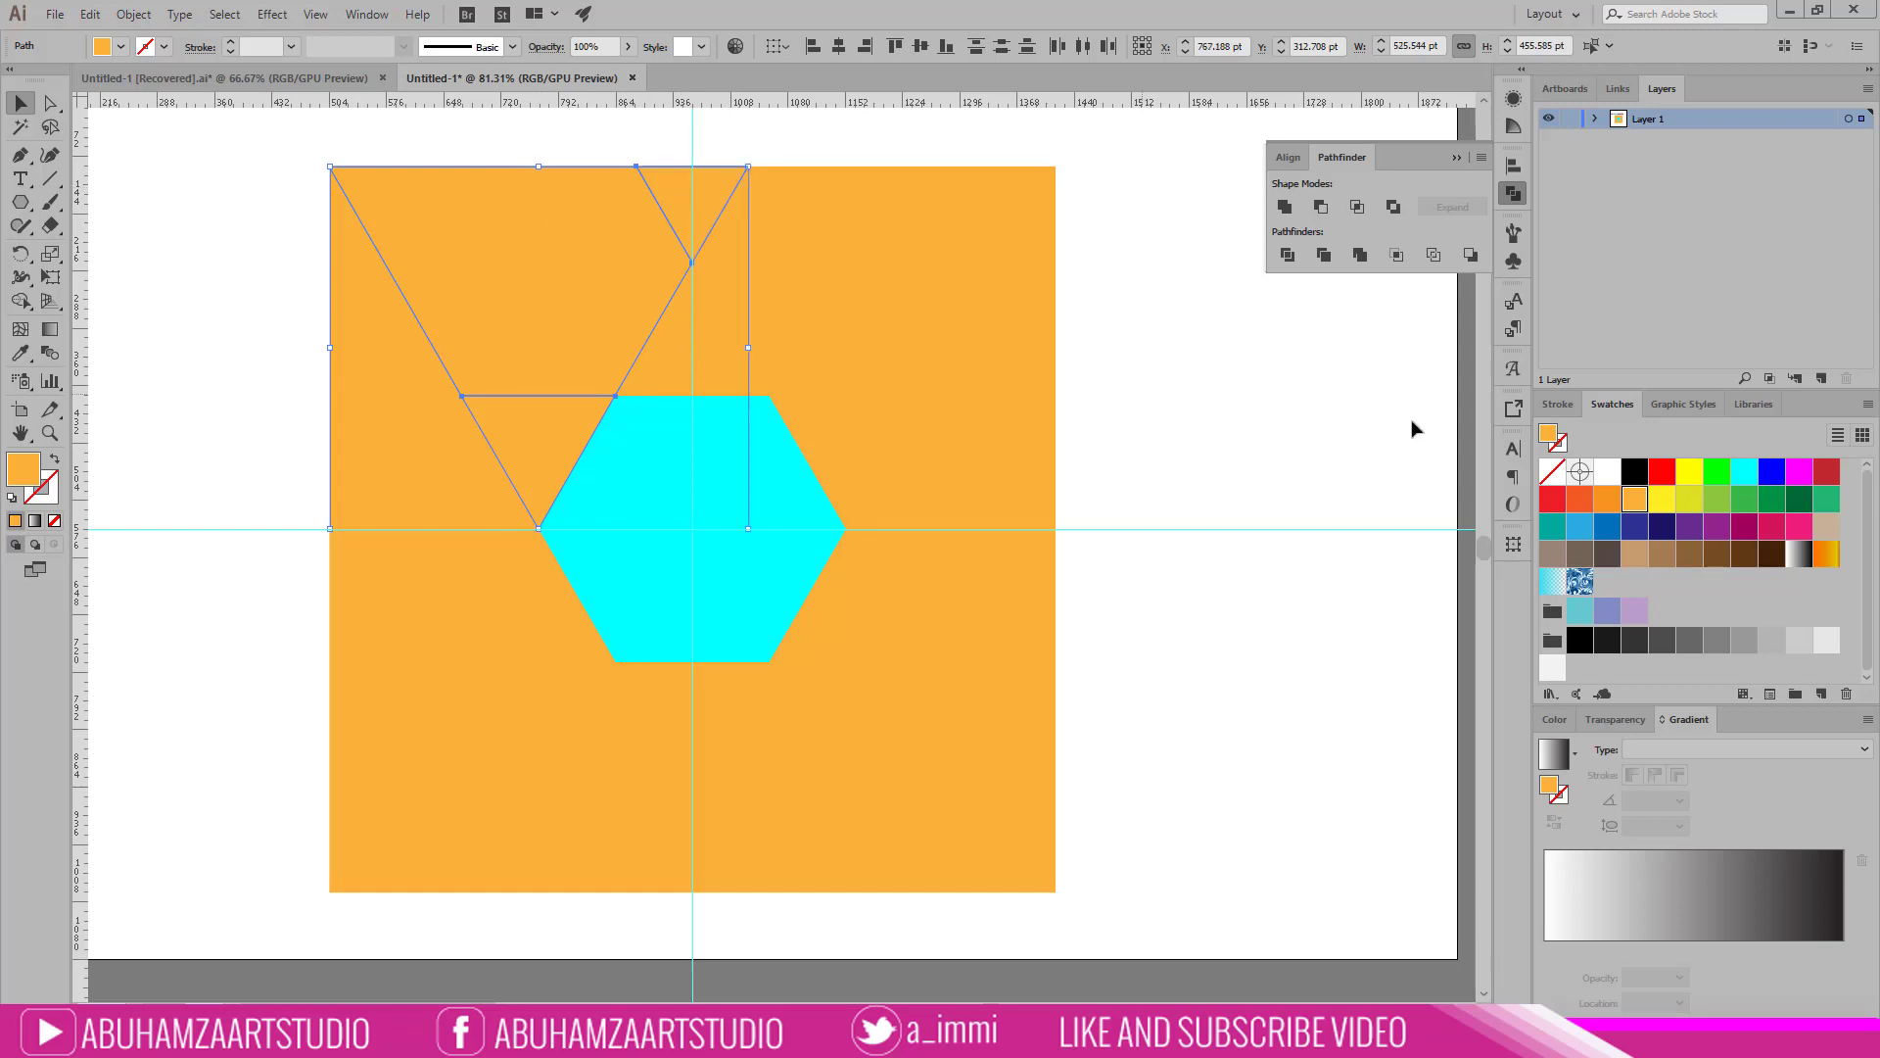
left_click(1717, 473)
left_click(1284, 209)
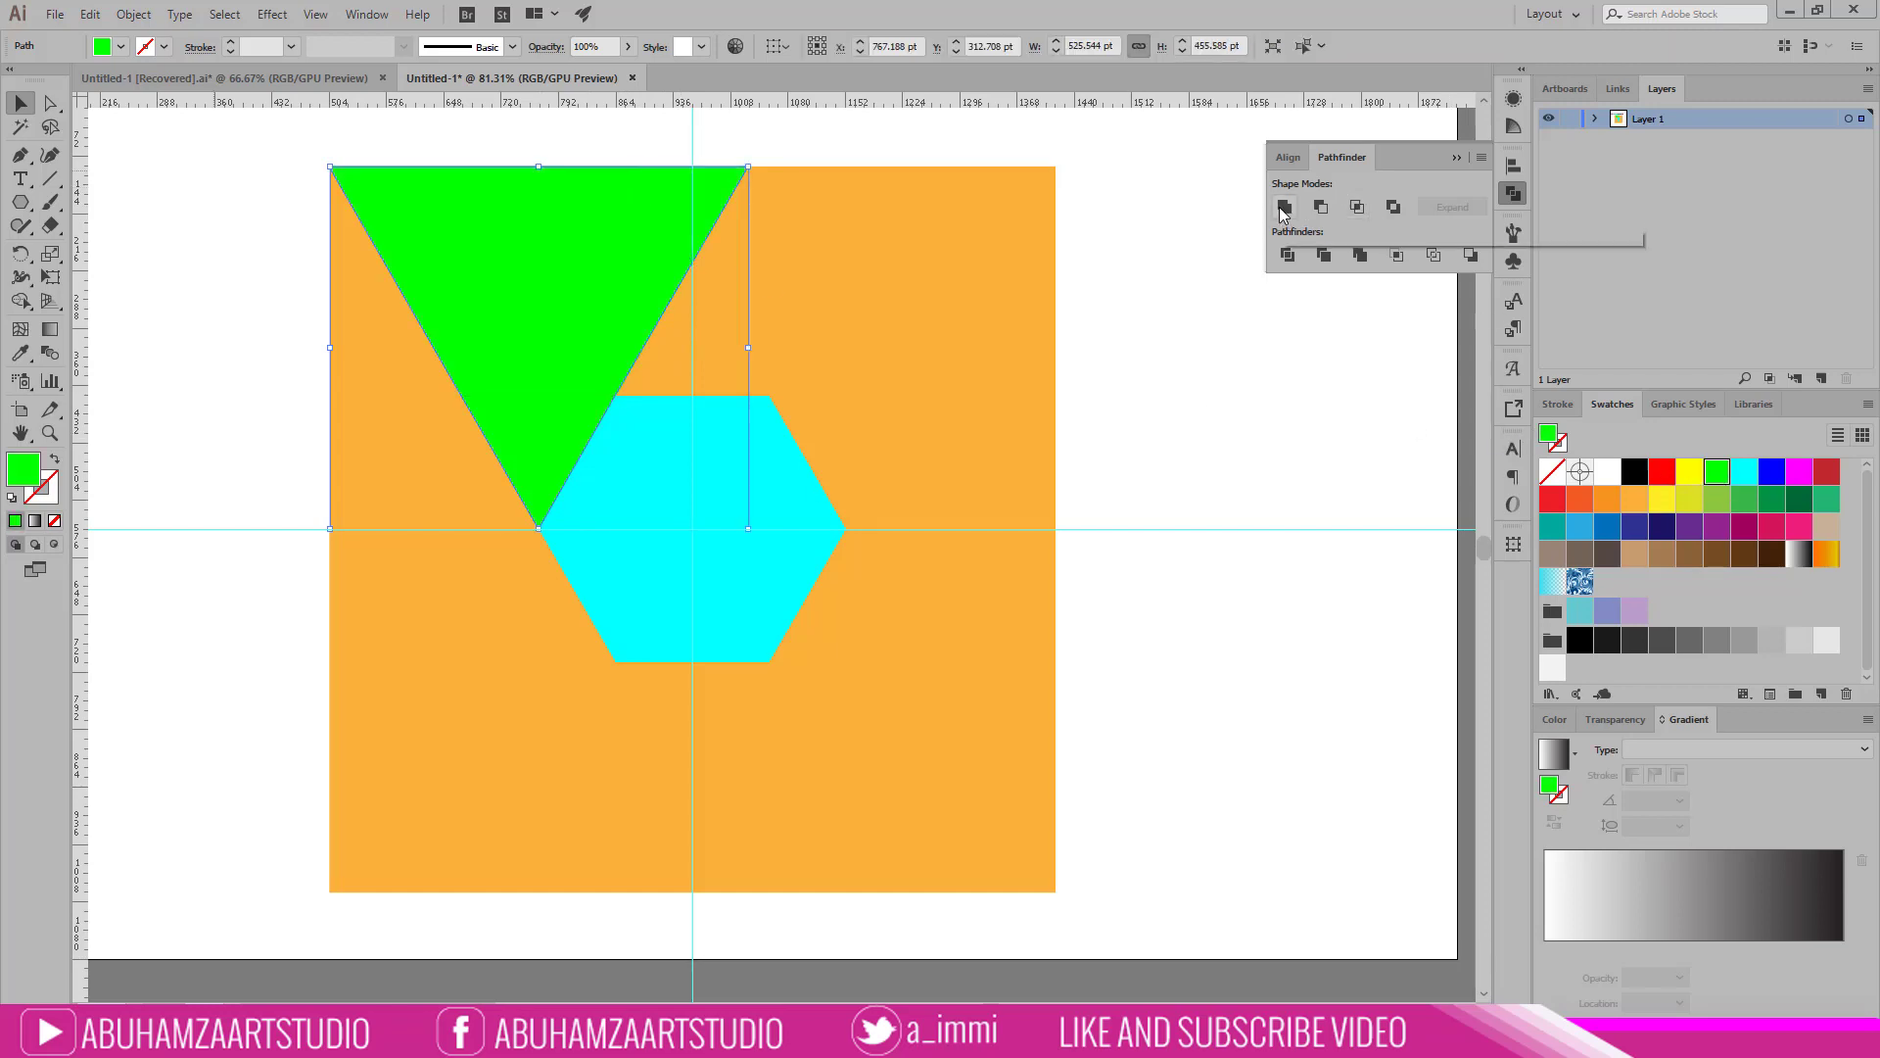
Step: Colour the top pieces red and unite them into one shape
left_click(722, 380)
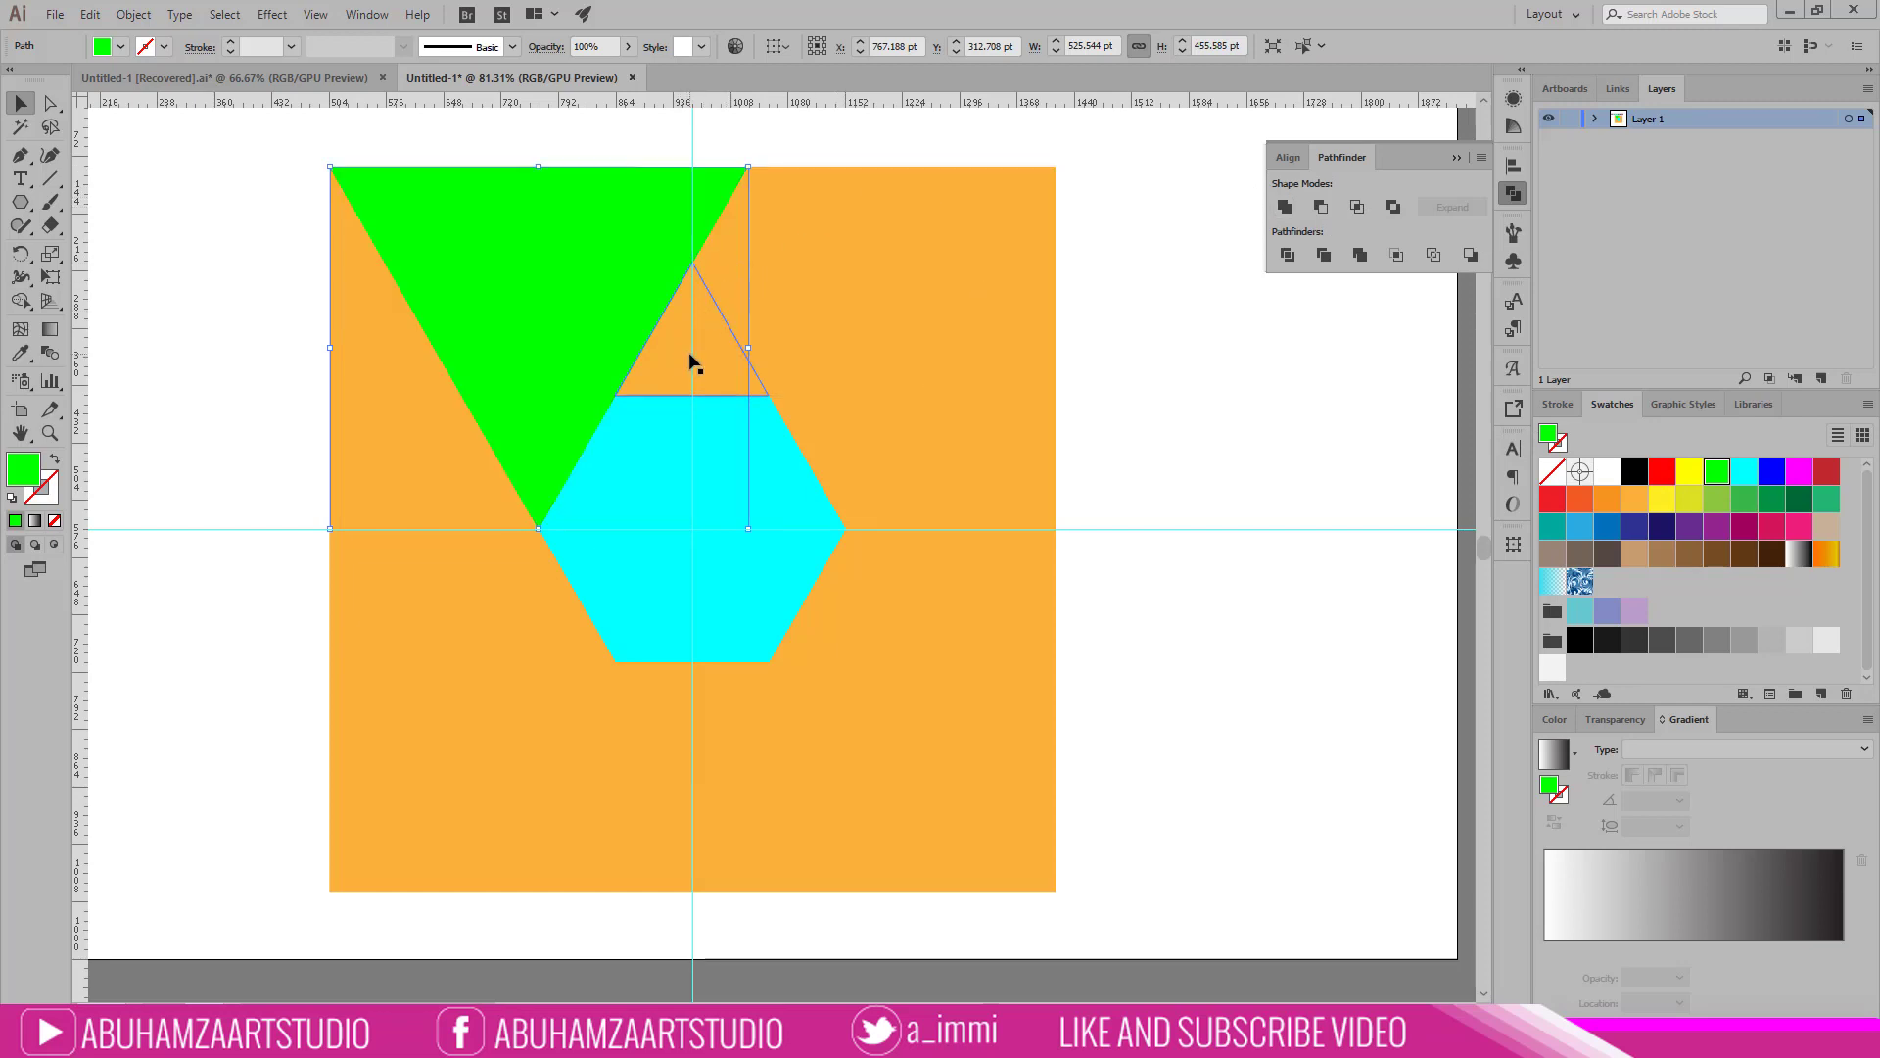
left_click(808, 247, "shift")
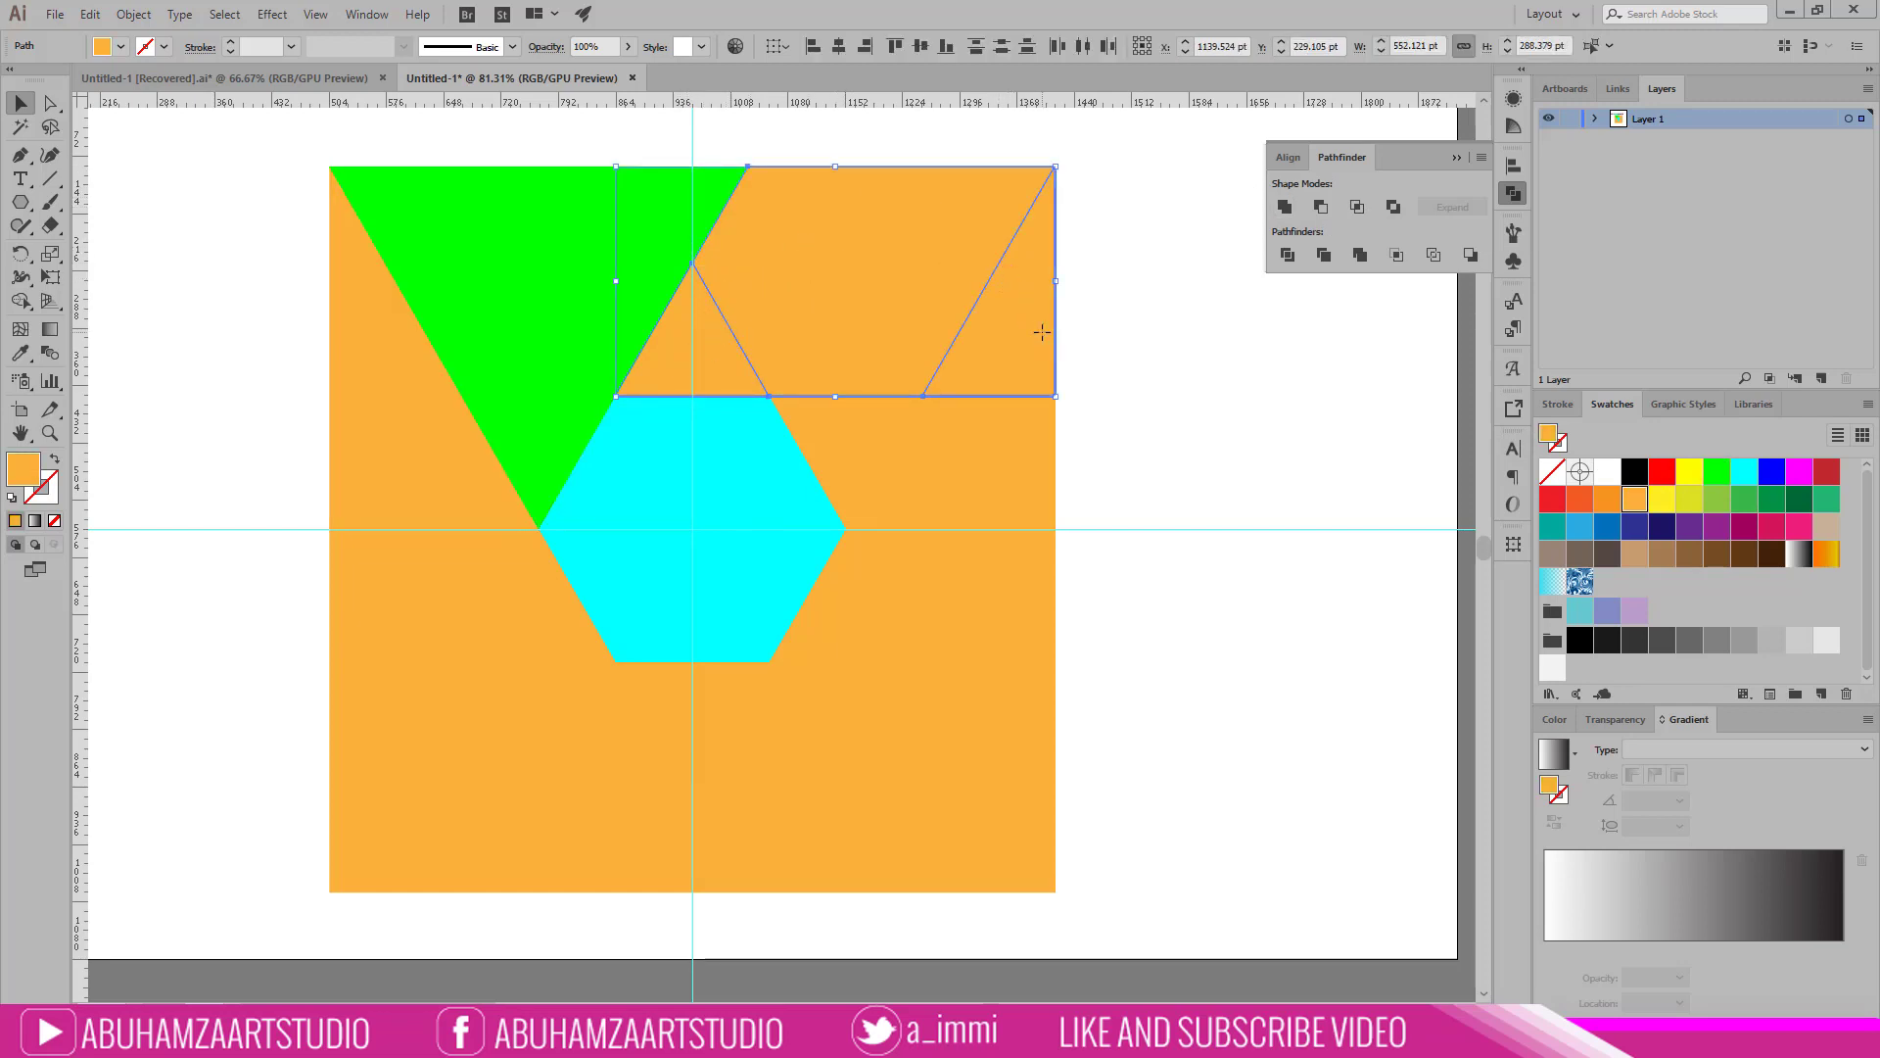
left_click(1662, 471)
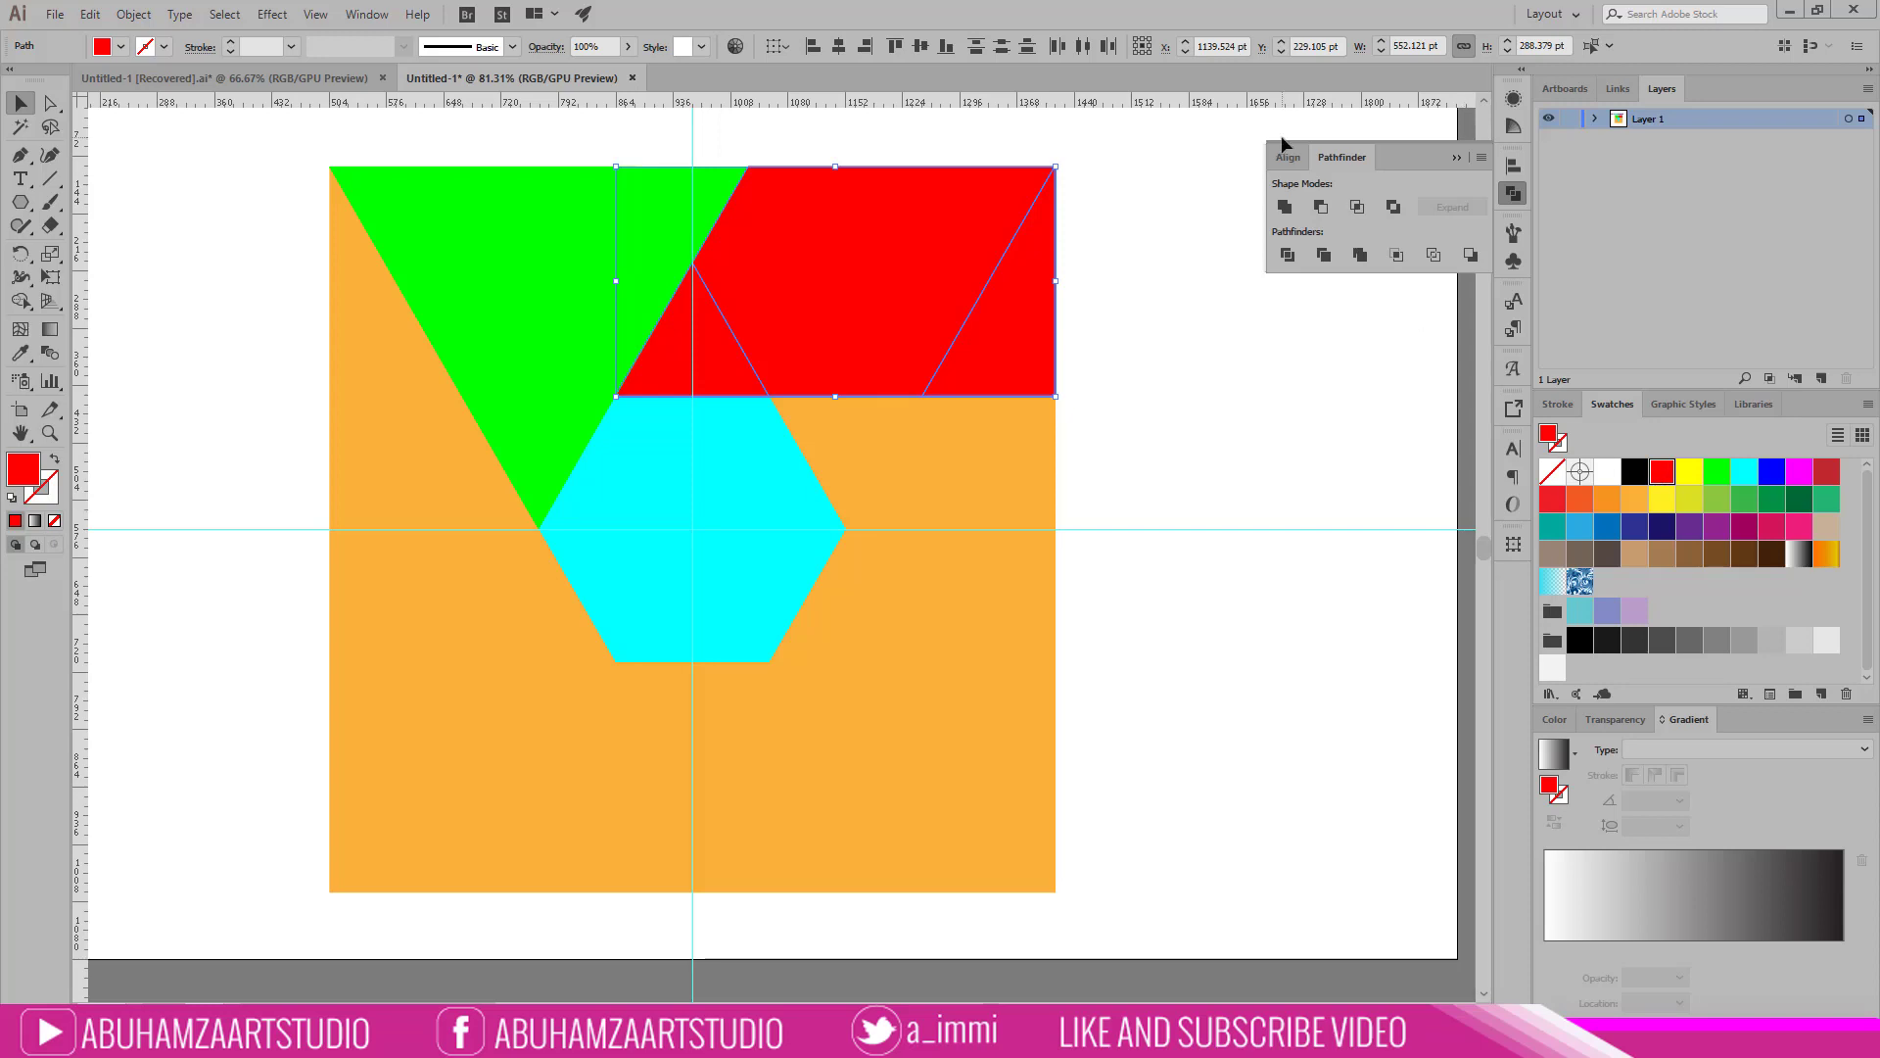
left_click(1285, 208)
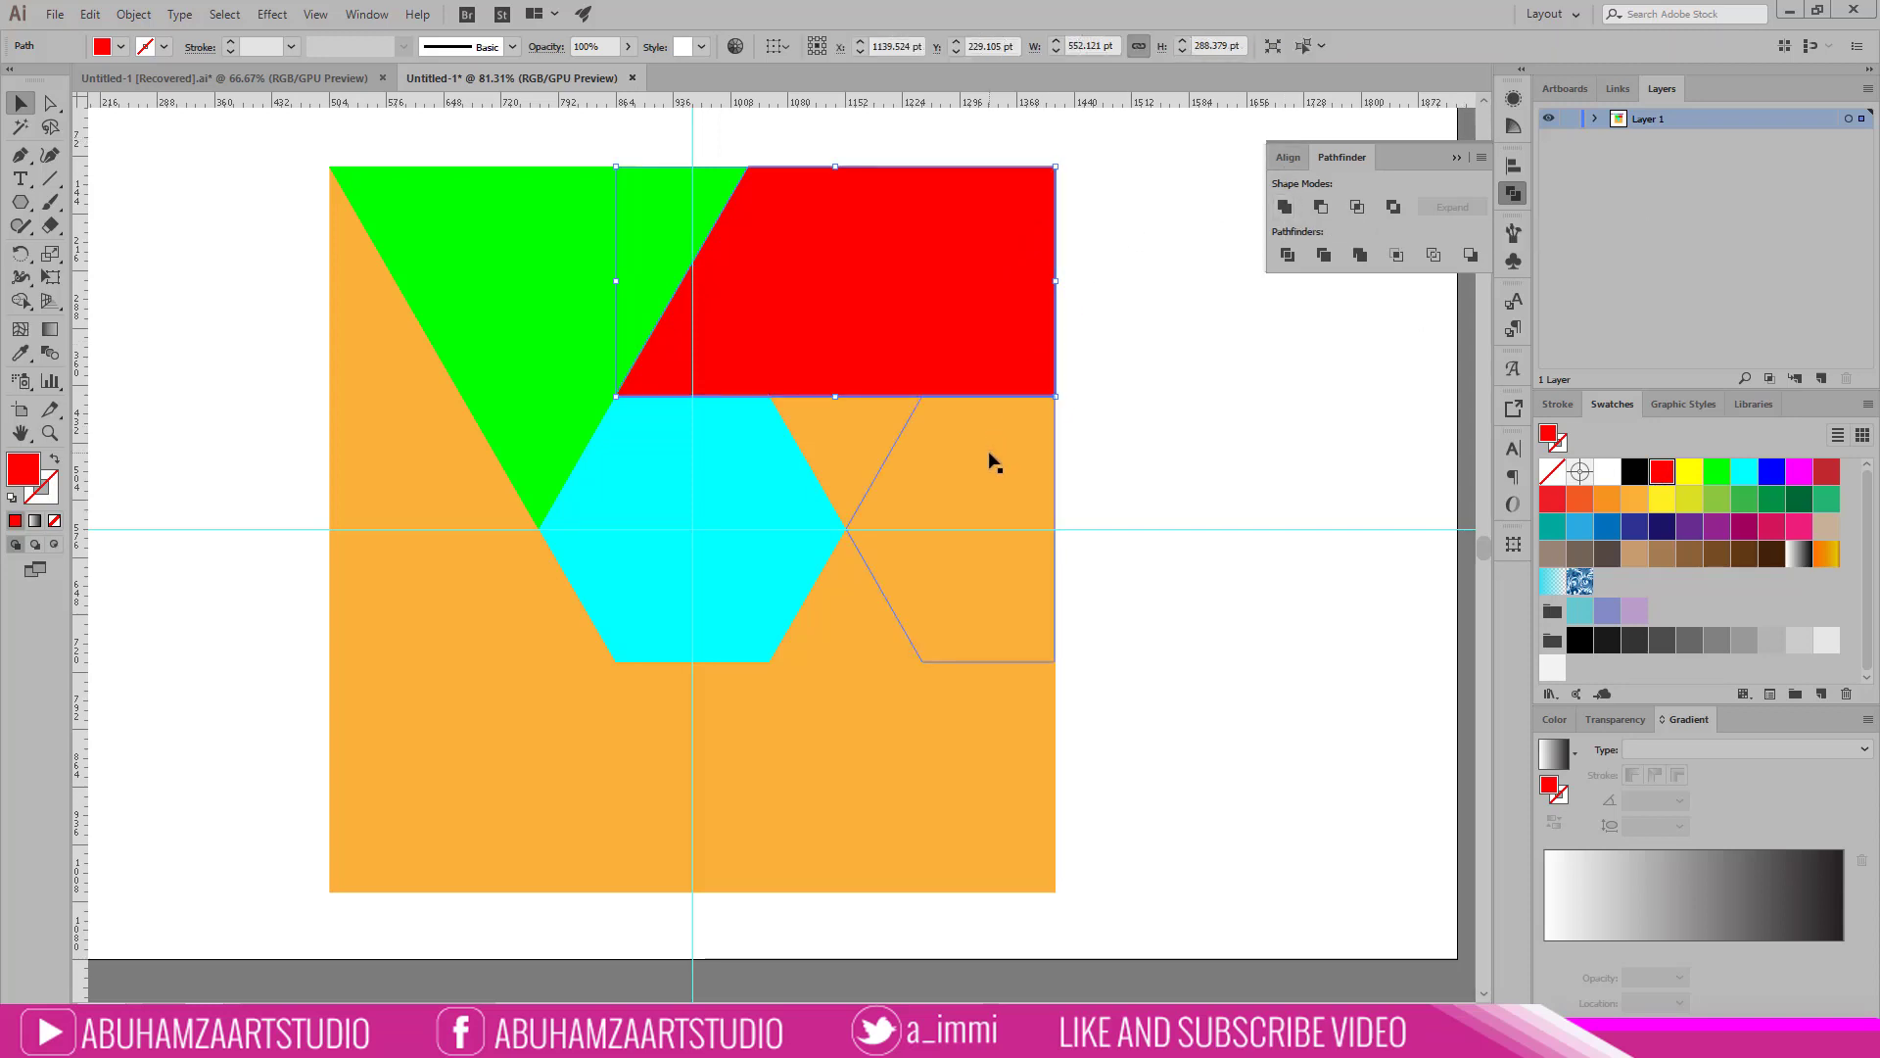
Step: Select the three orange pieces to the right of the hexagon
left_click(857, 426)
left_click(992, 446, "shift")
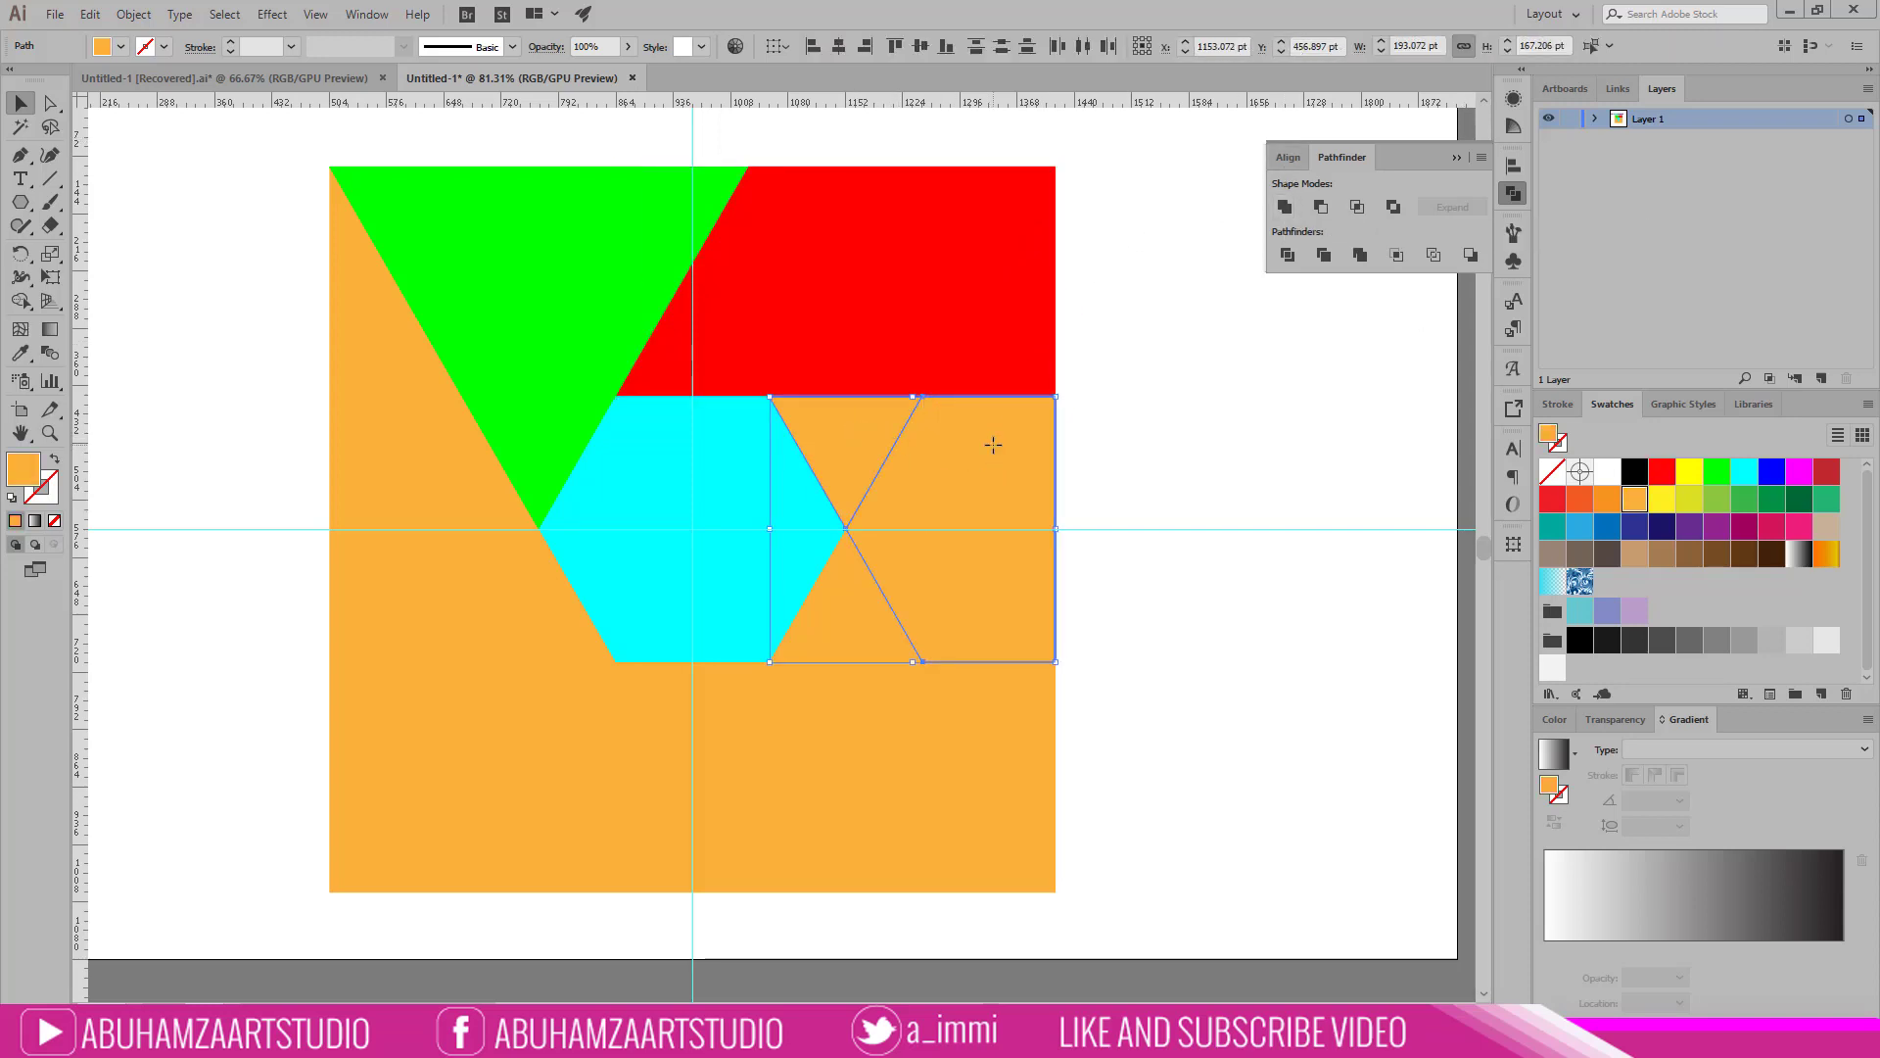
left_click(1005, 736, "shift")
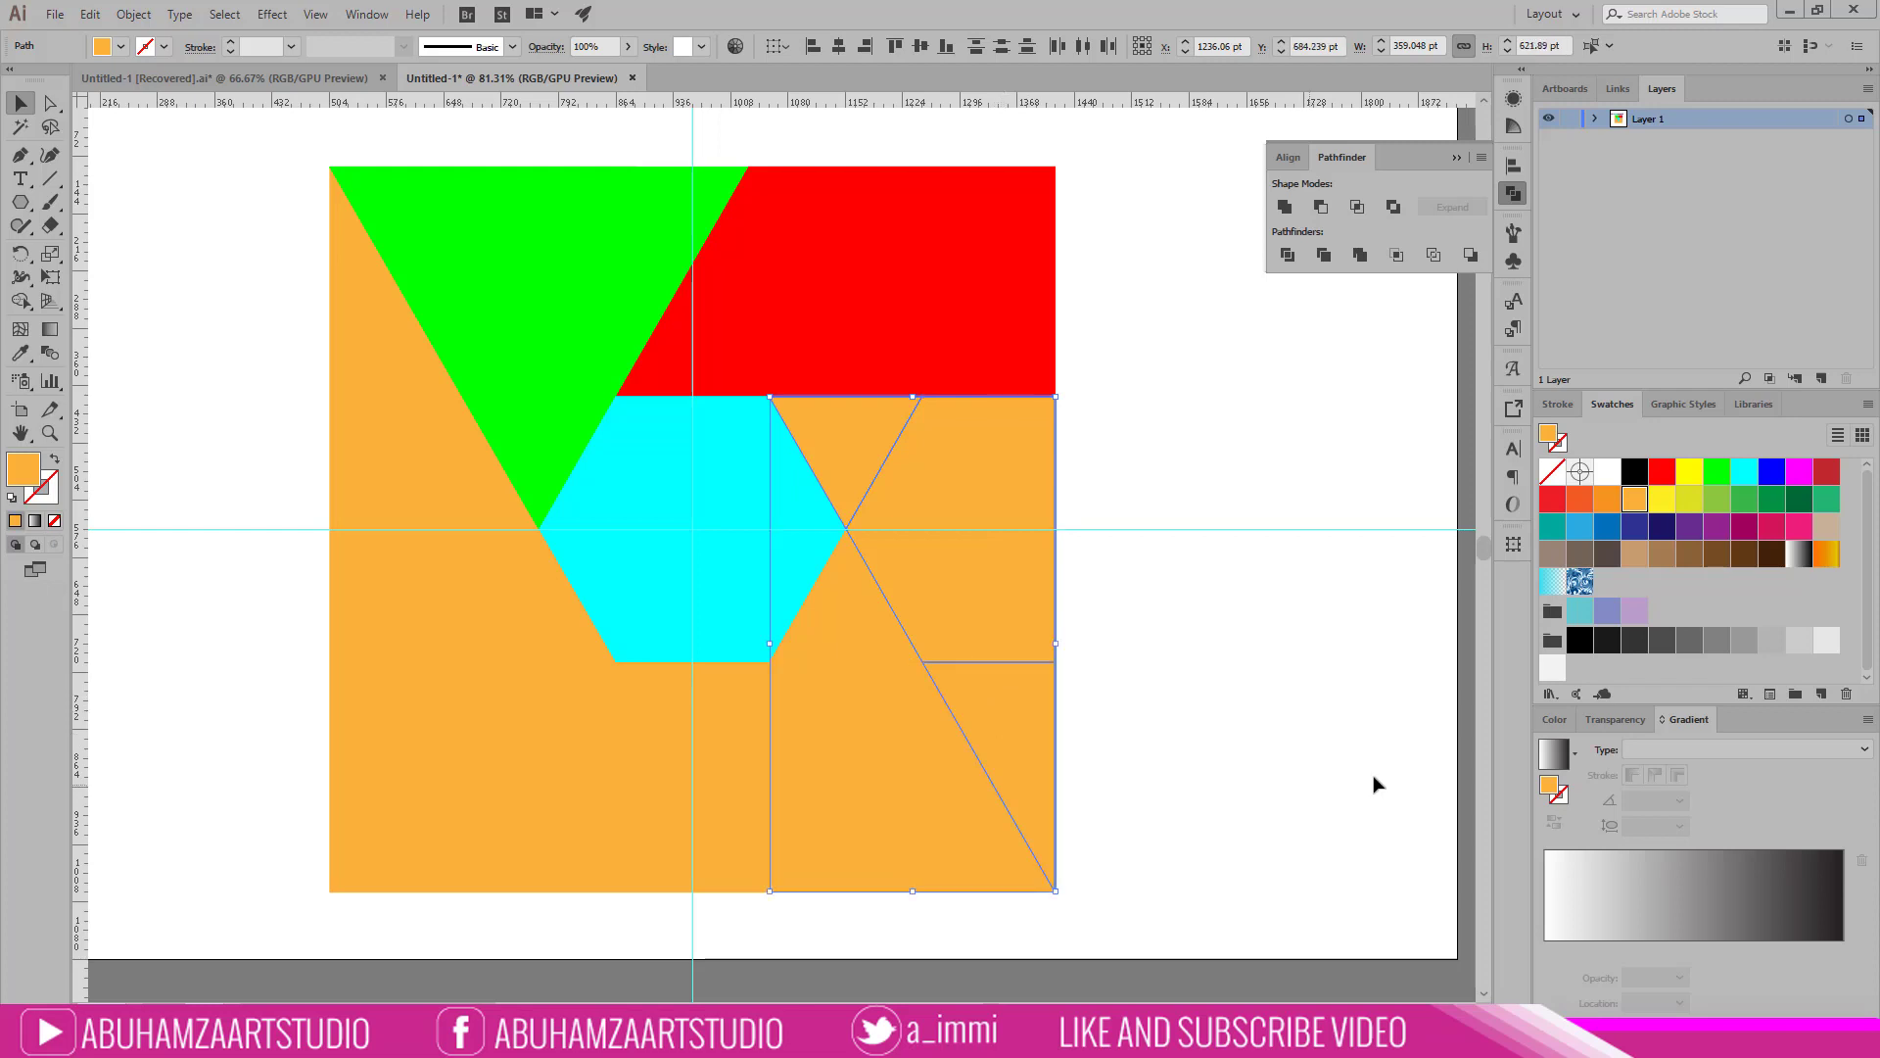
Step: Unite the right pieces in teal and the lower pieces into an orange-red triangle
left_click(1549, 531)
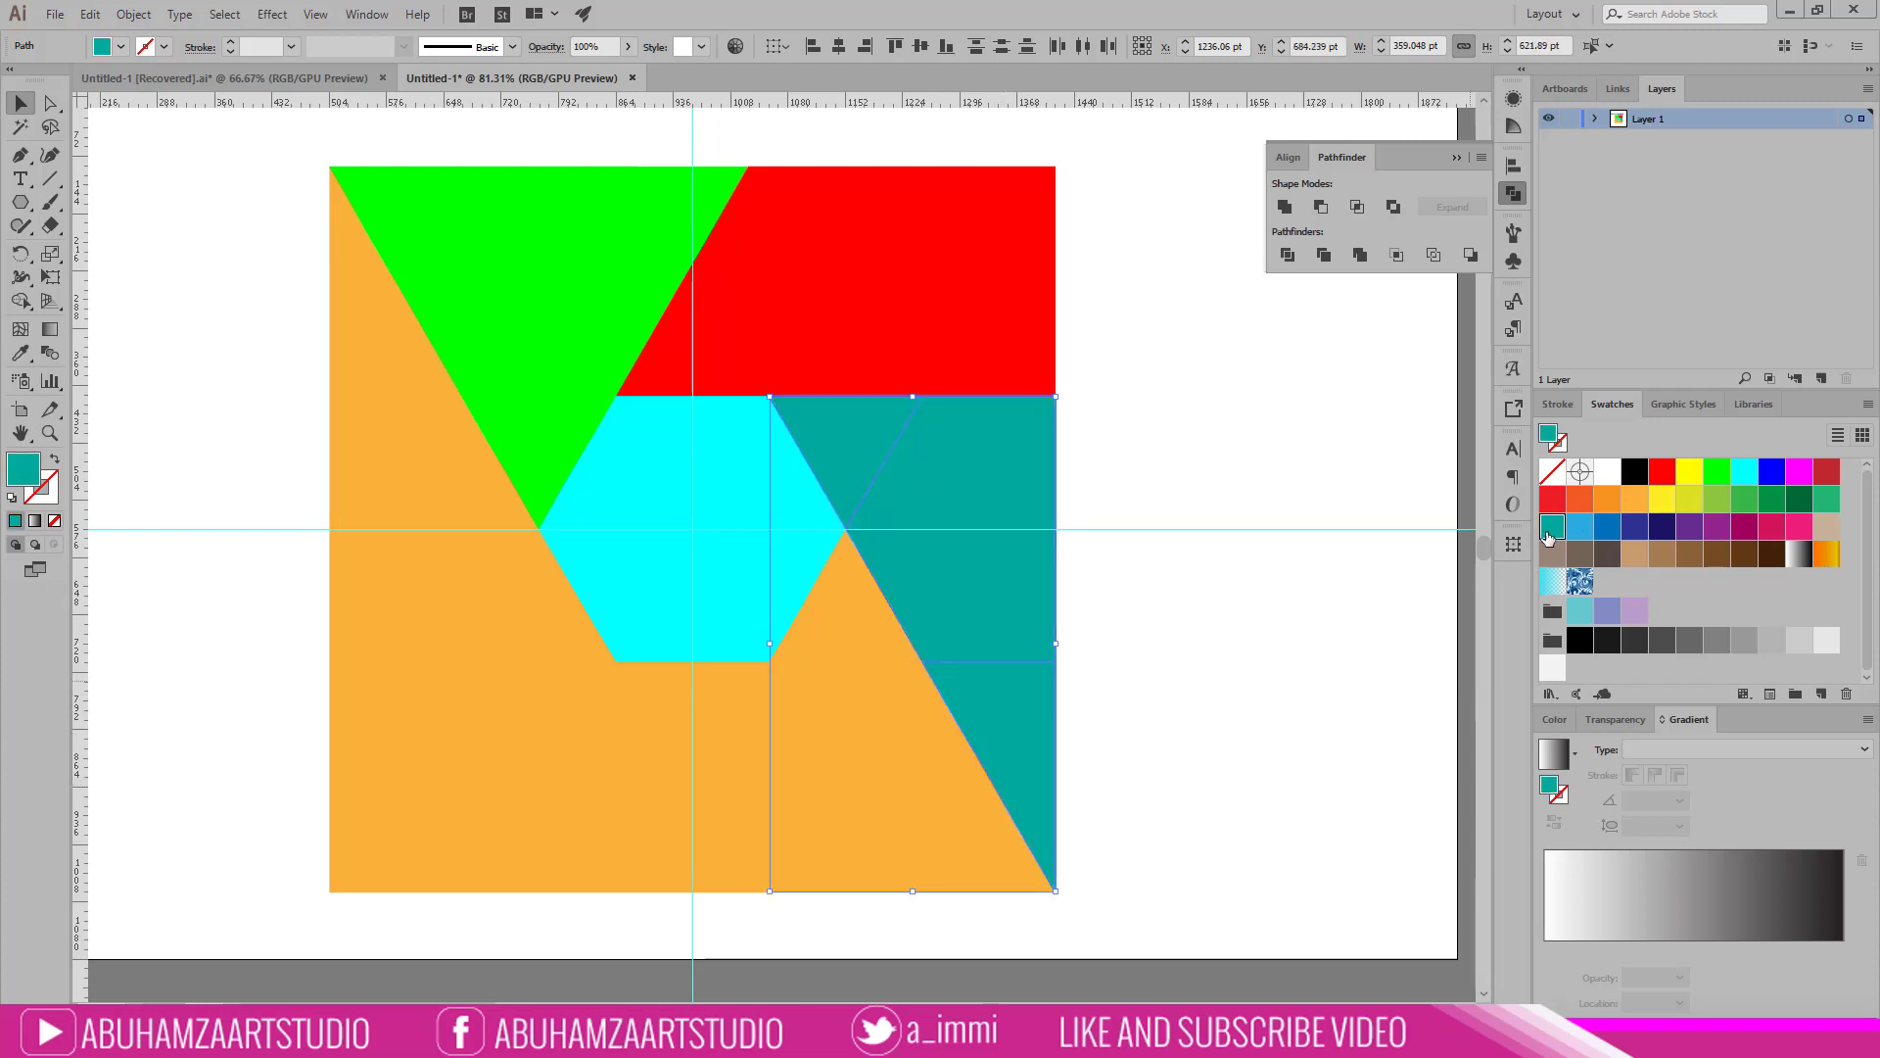
left_click(1285, 206)
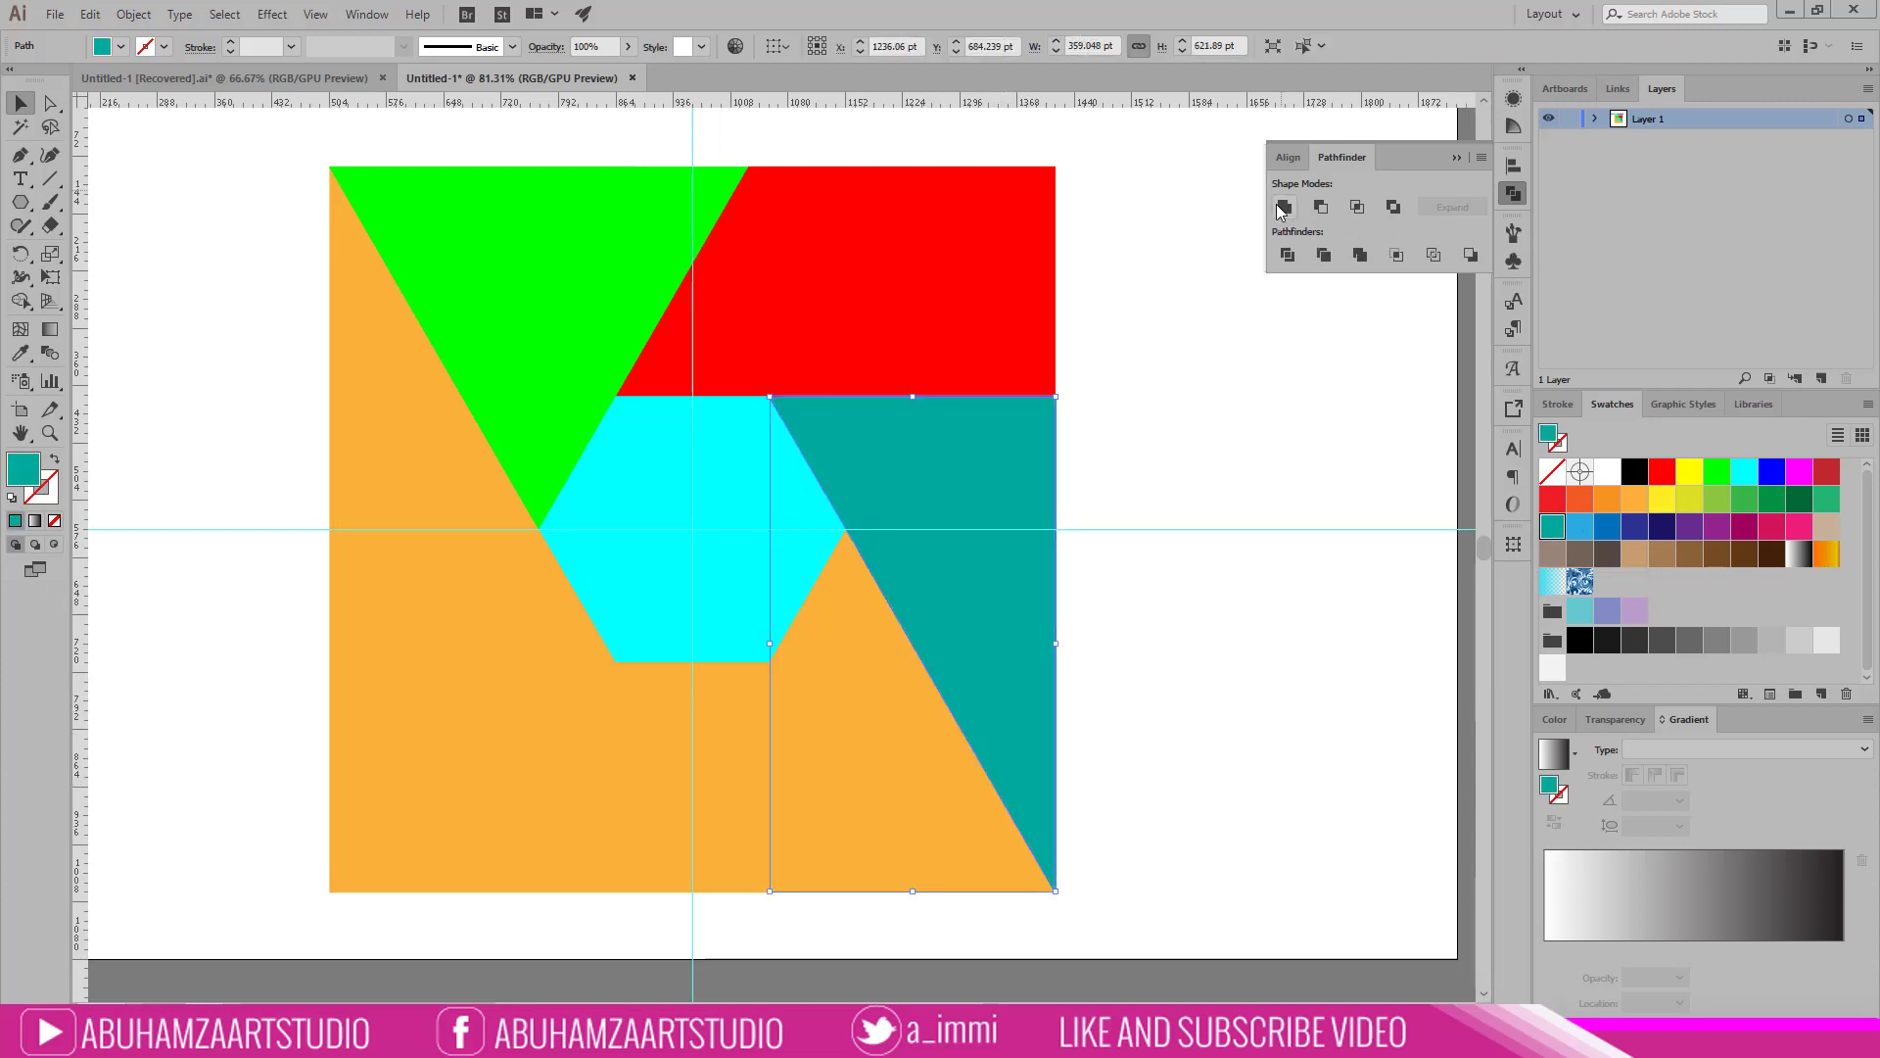
left_click(848, 626)
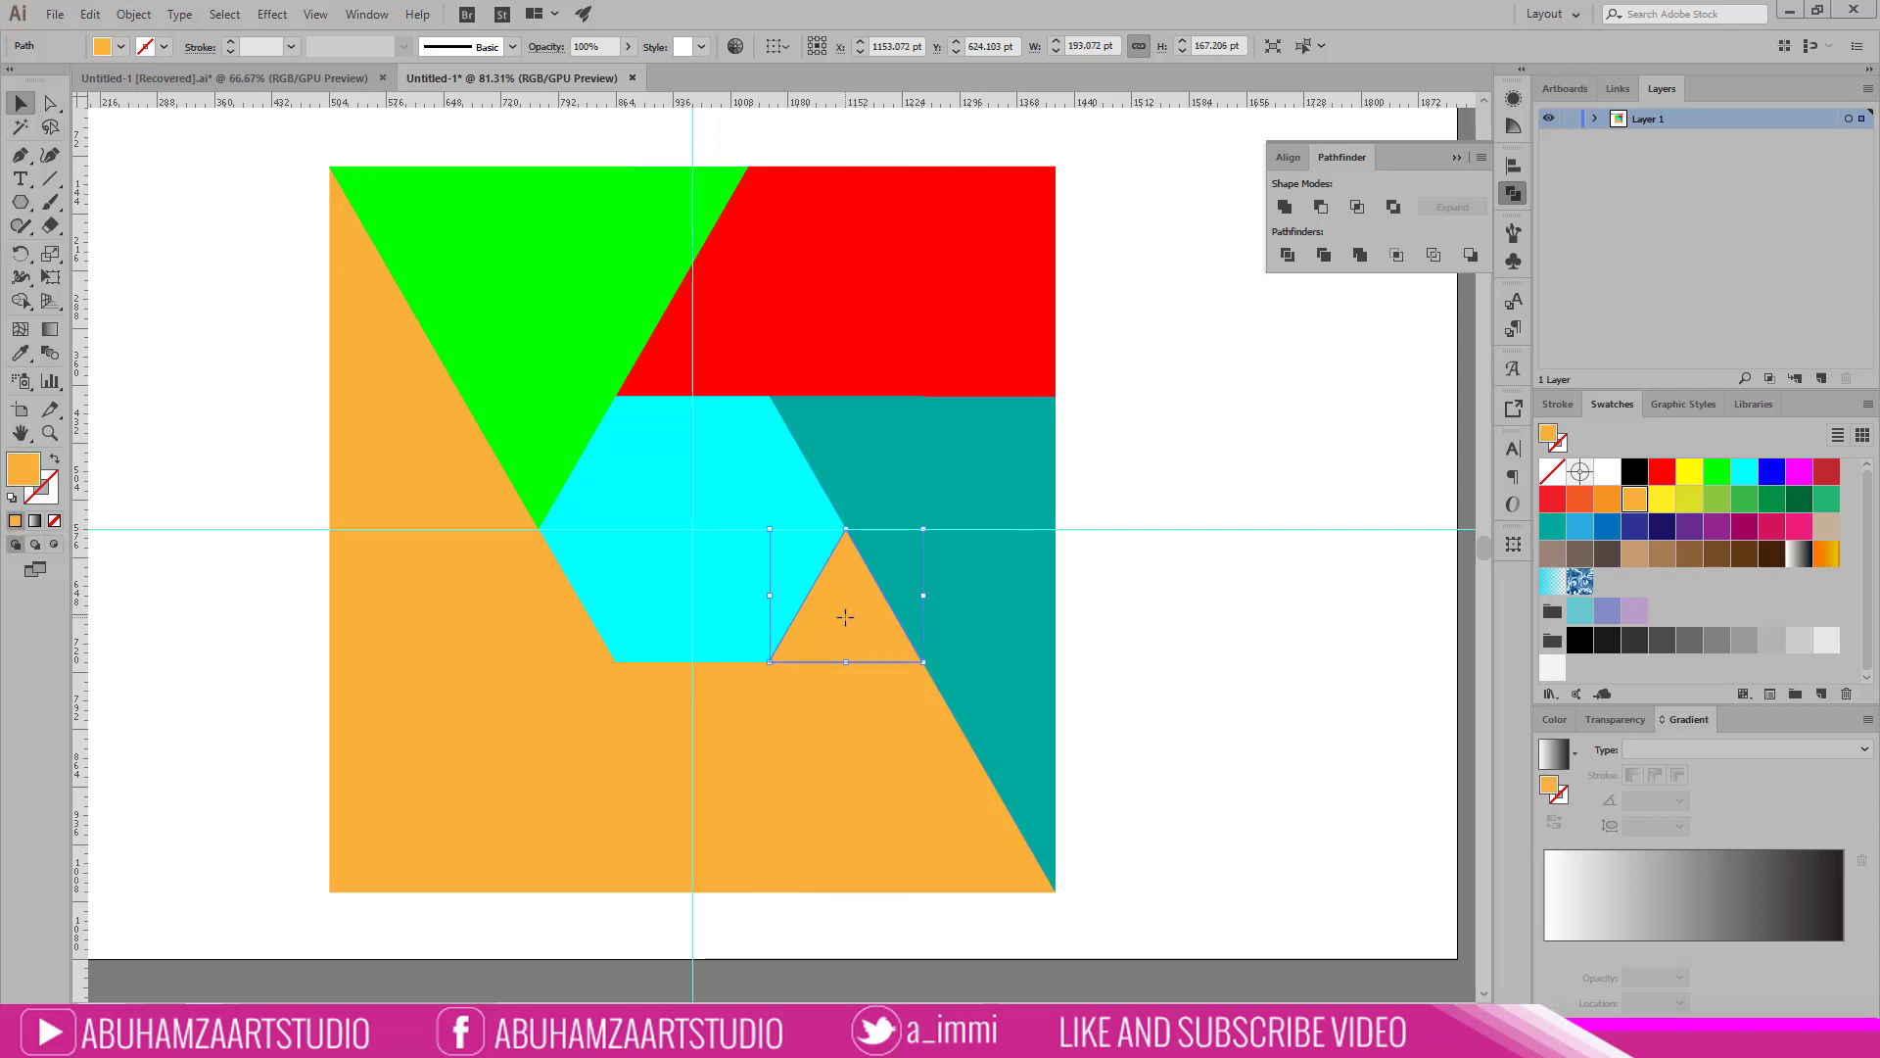
left_click(888, 735, "shift")
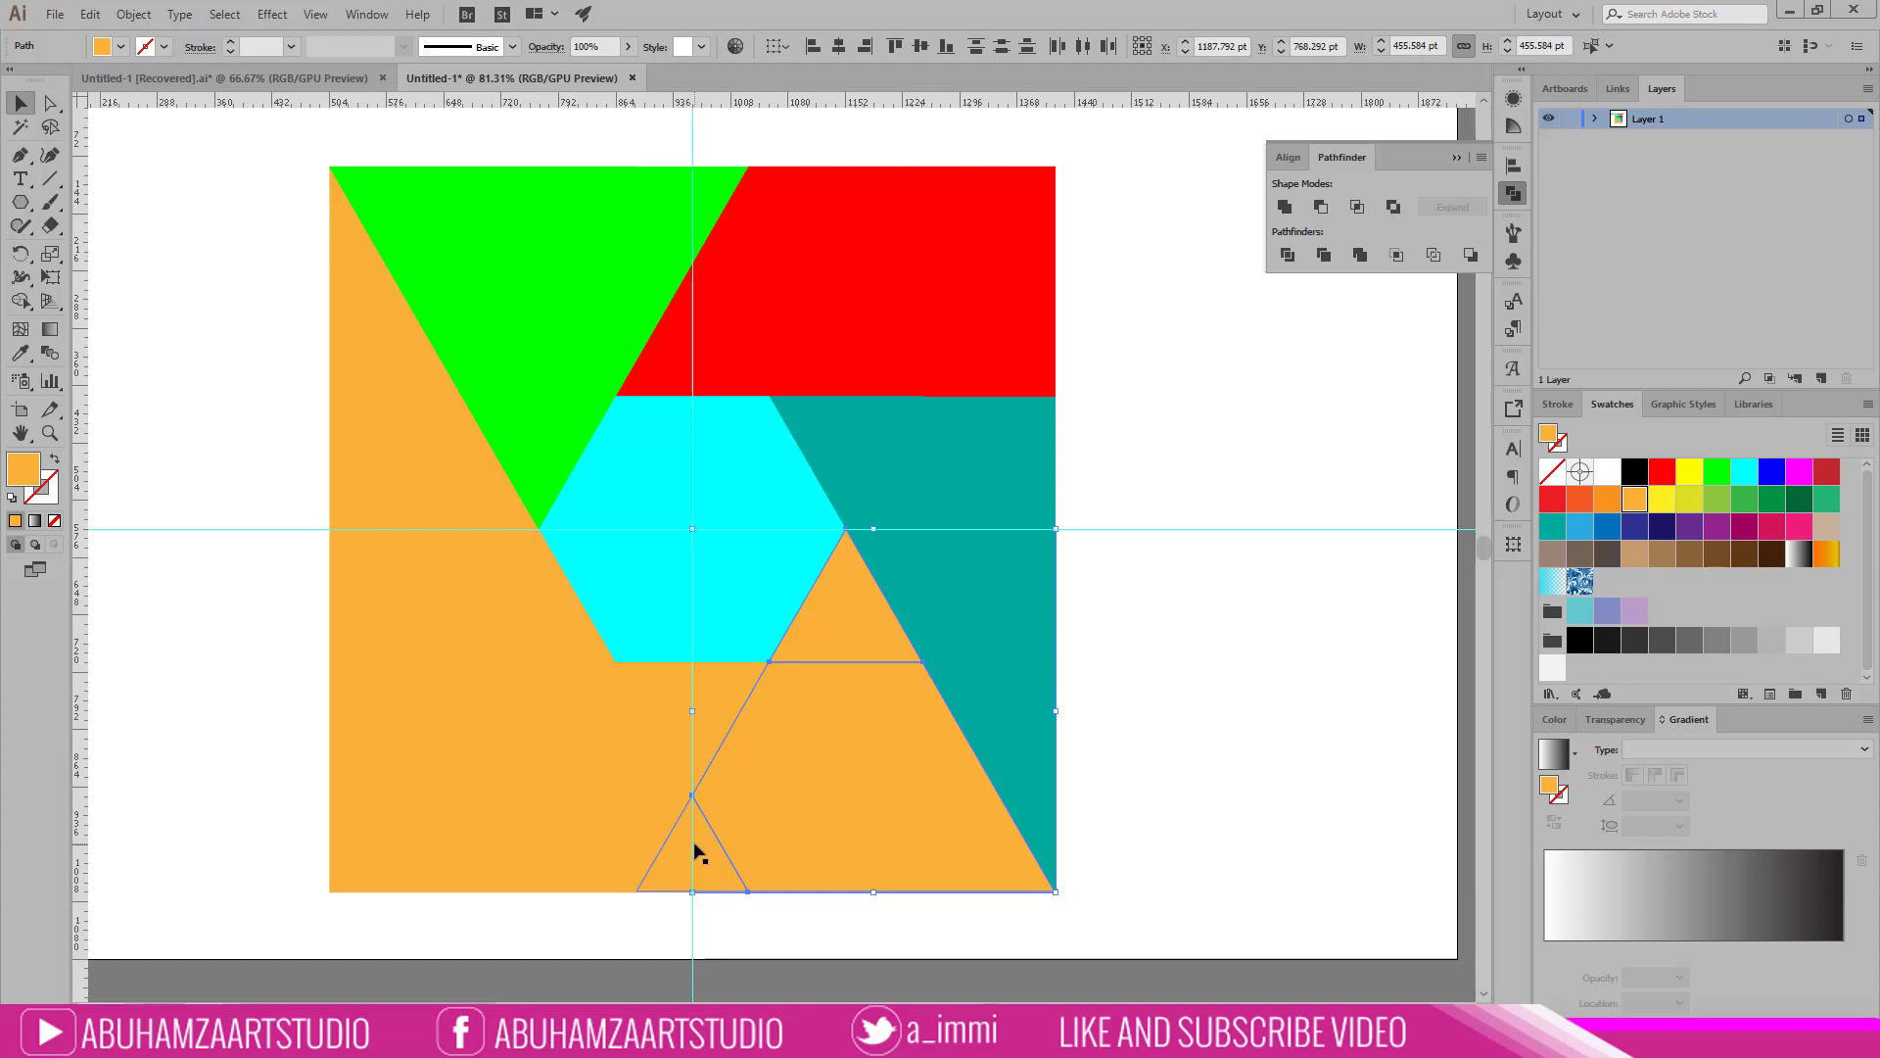
left_click(675, 870, "shift")
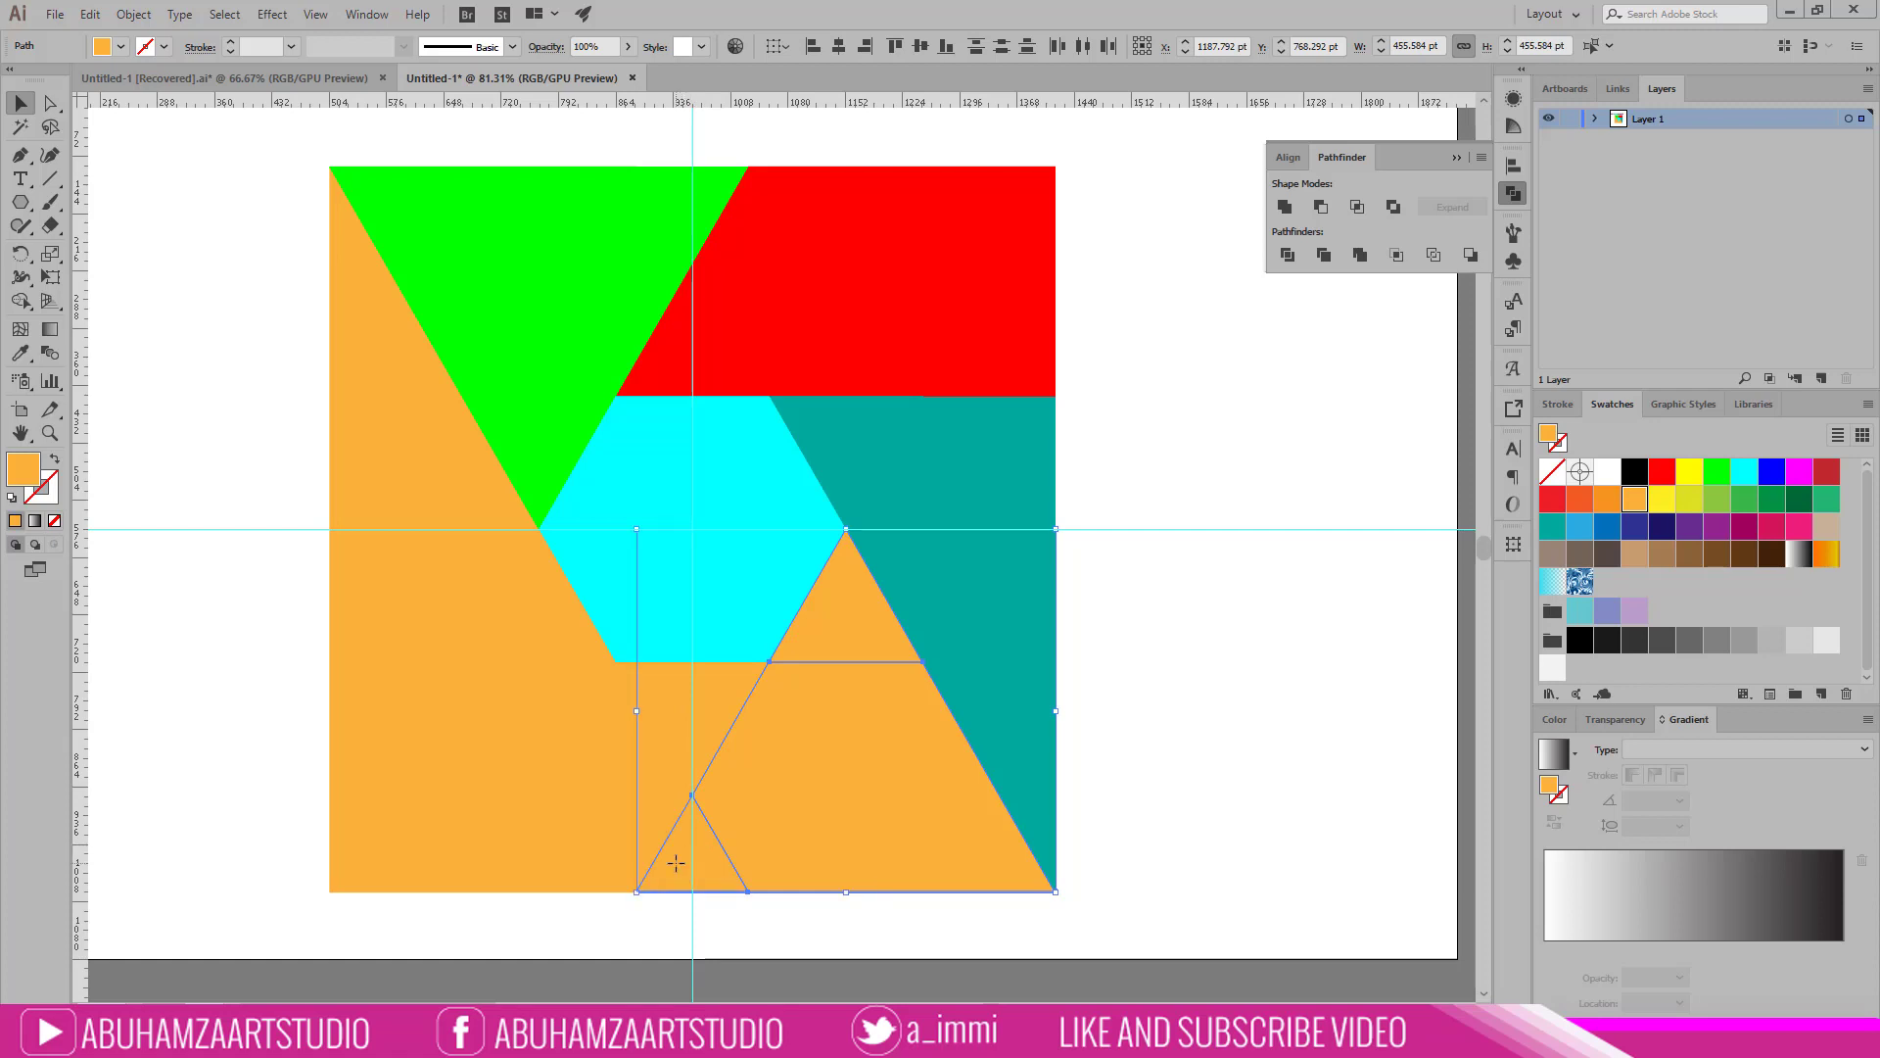
left_click(1579, 501)
left_click(1284, 207)
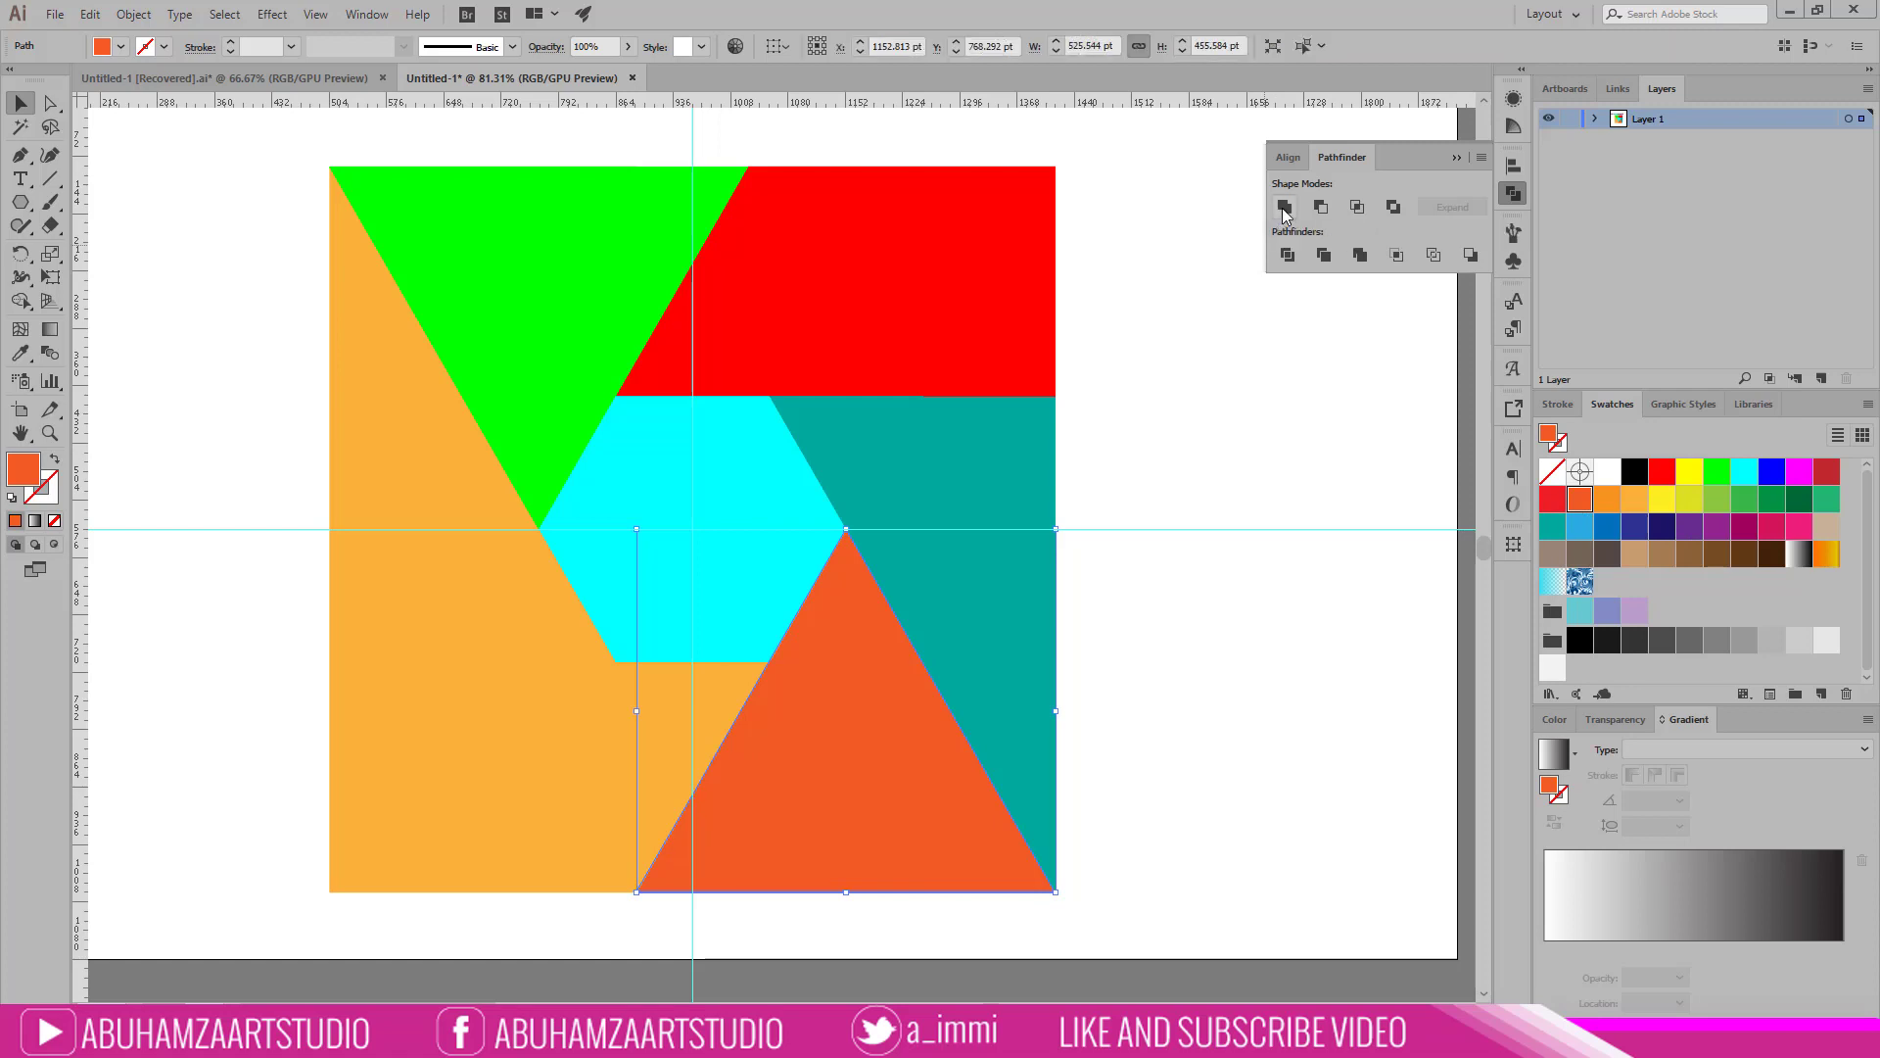
Step: Colour the lower-left pieces brownish-grey and unite them
left_click(680, 725)
left_click(462, 778, "shift")
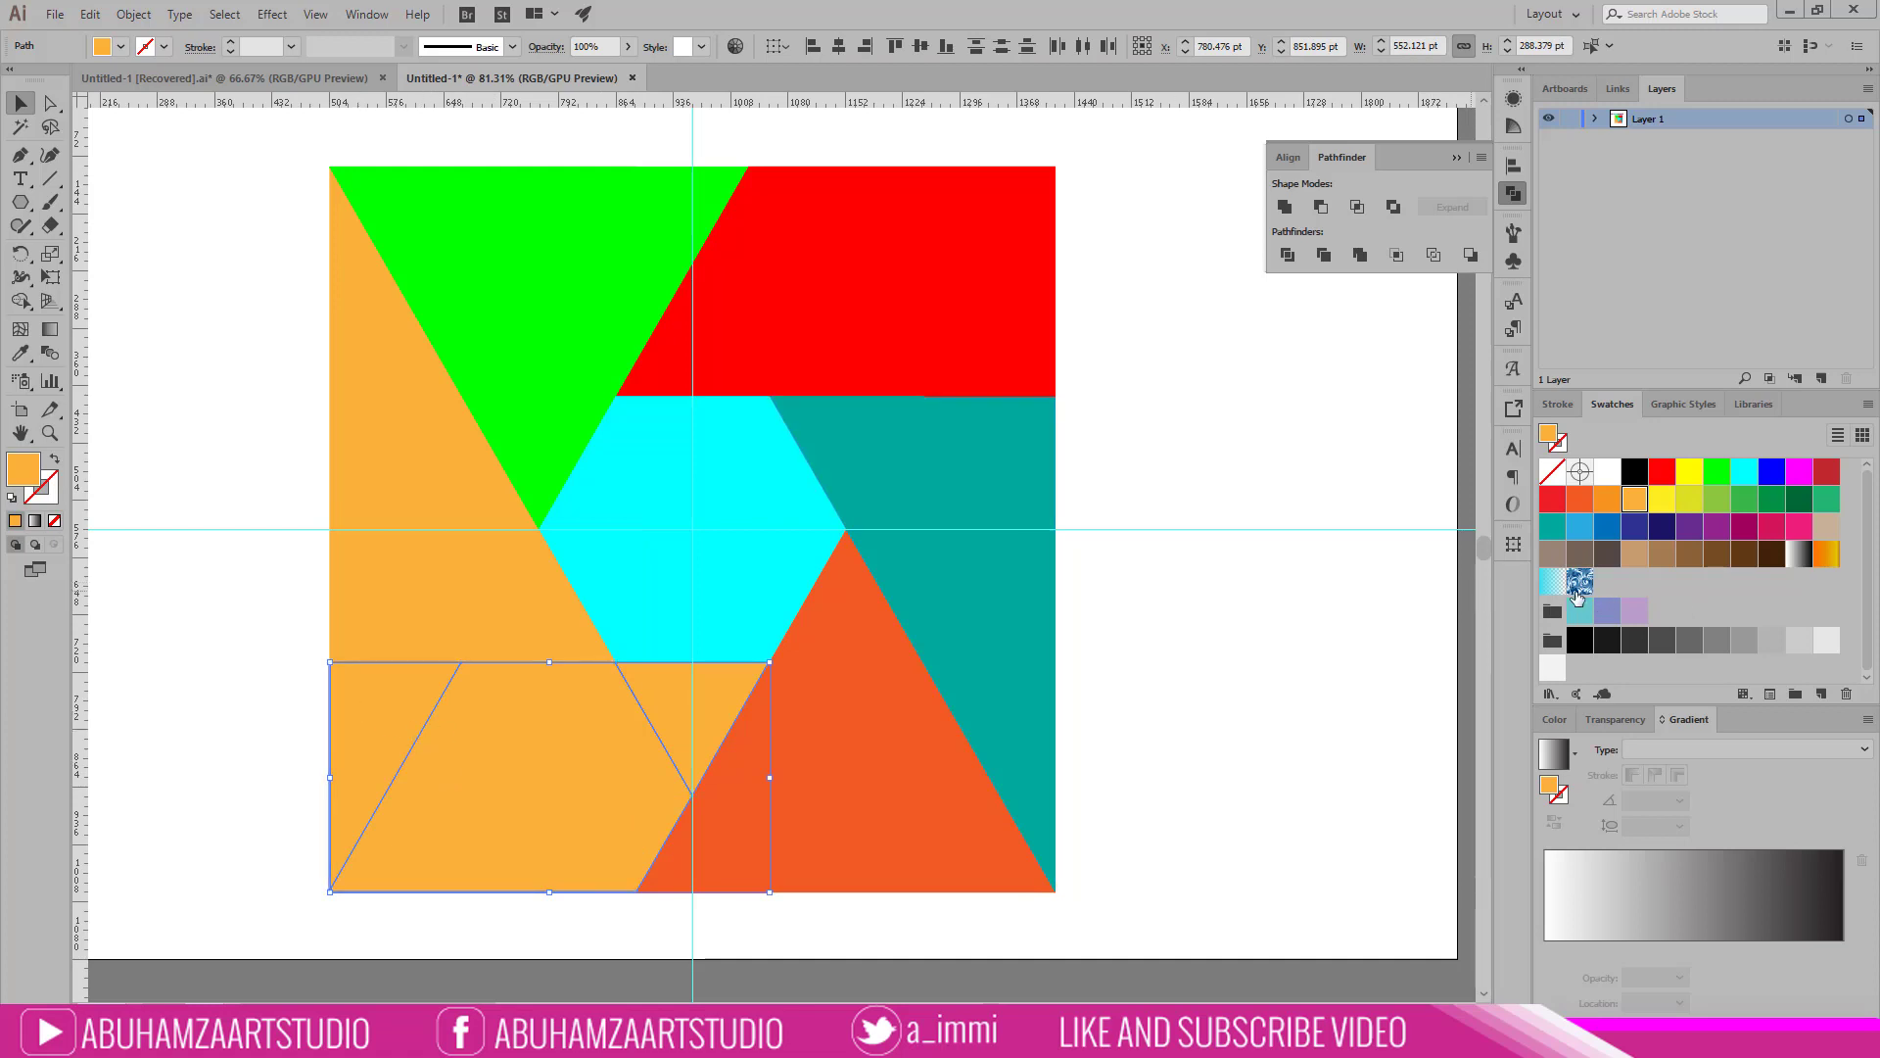
left_click(1555, 550)
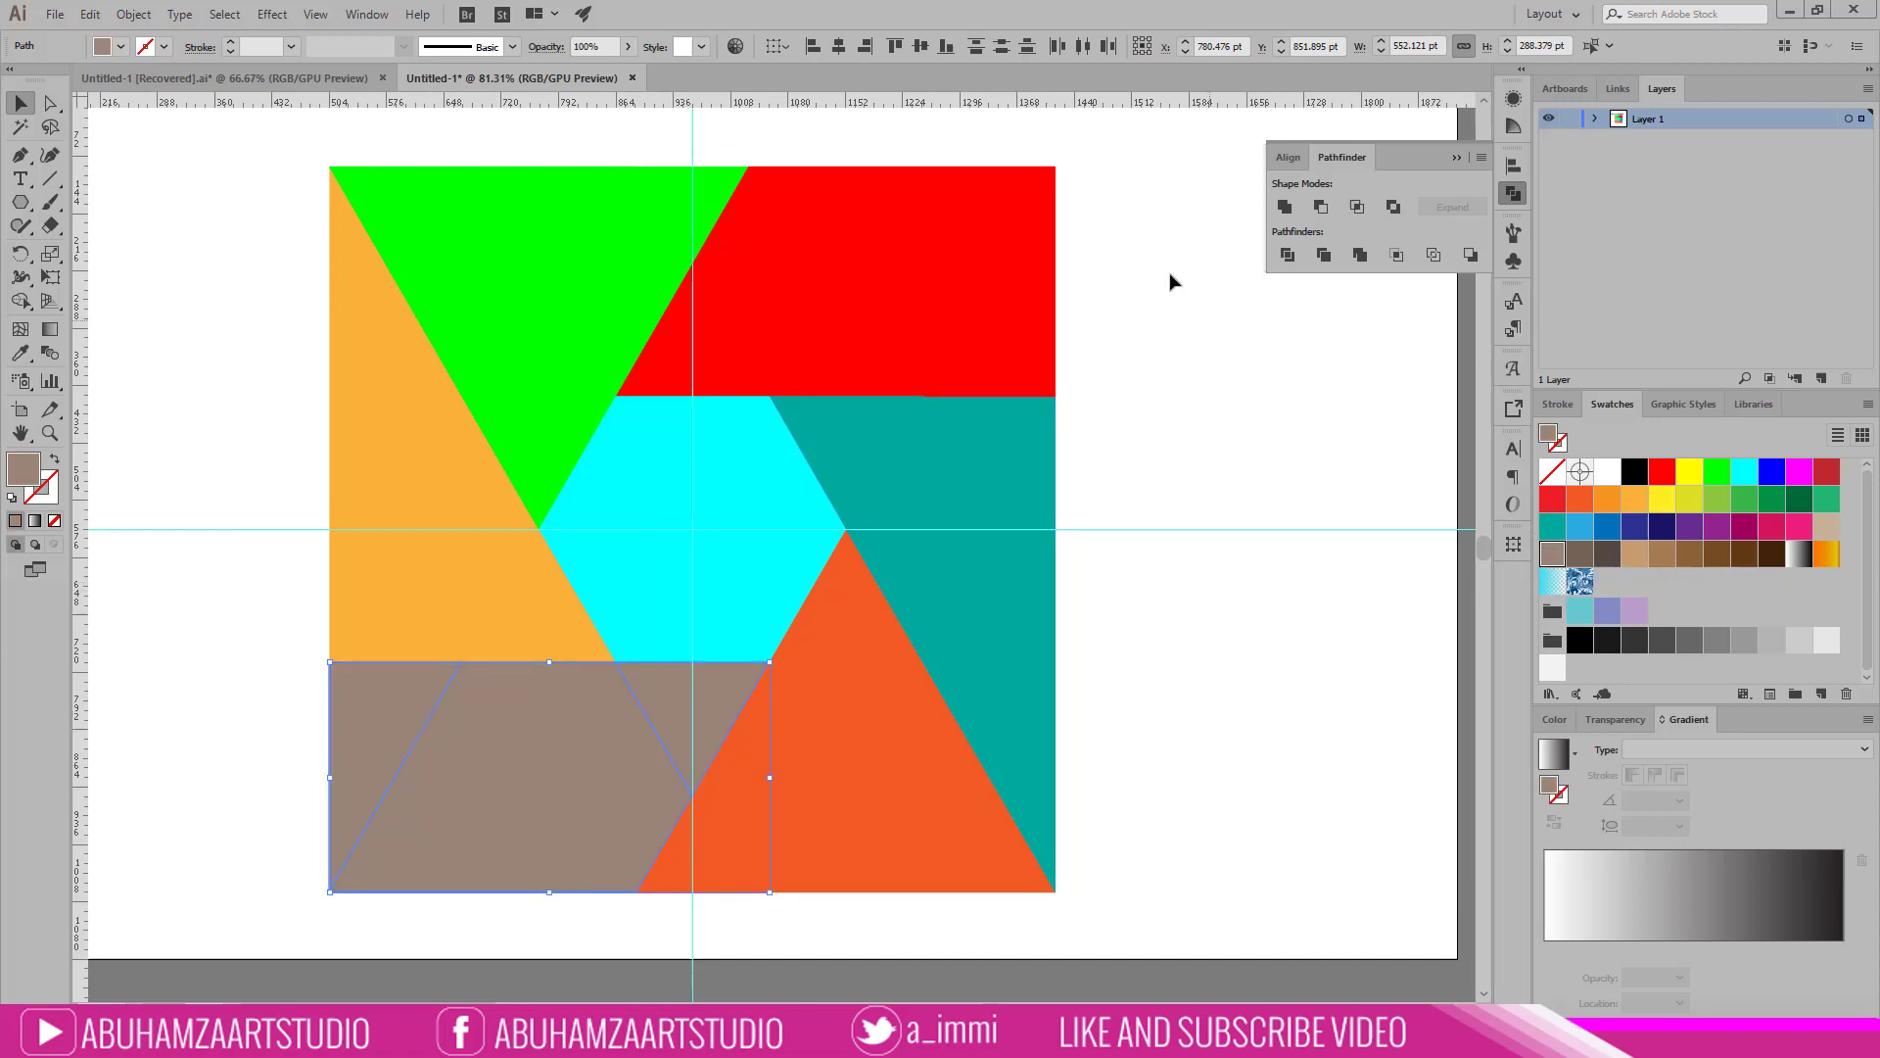
left_click(1284, 207)
Step: Unite the three left orange pieces into one triangle, then select all coloured pieces
left_click(529, 600)
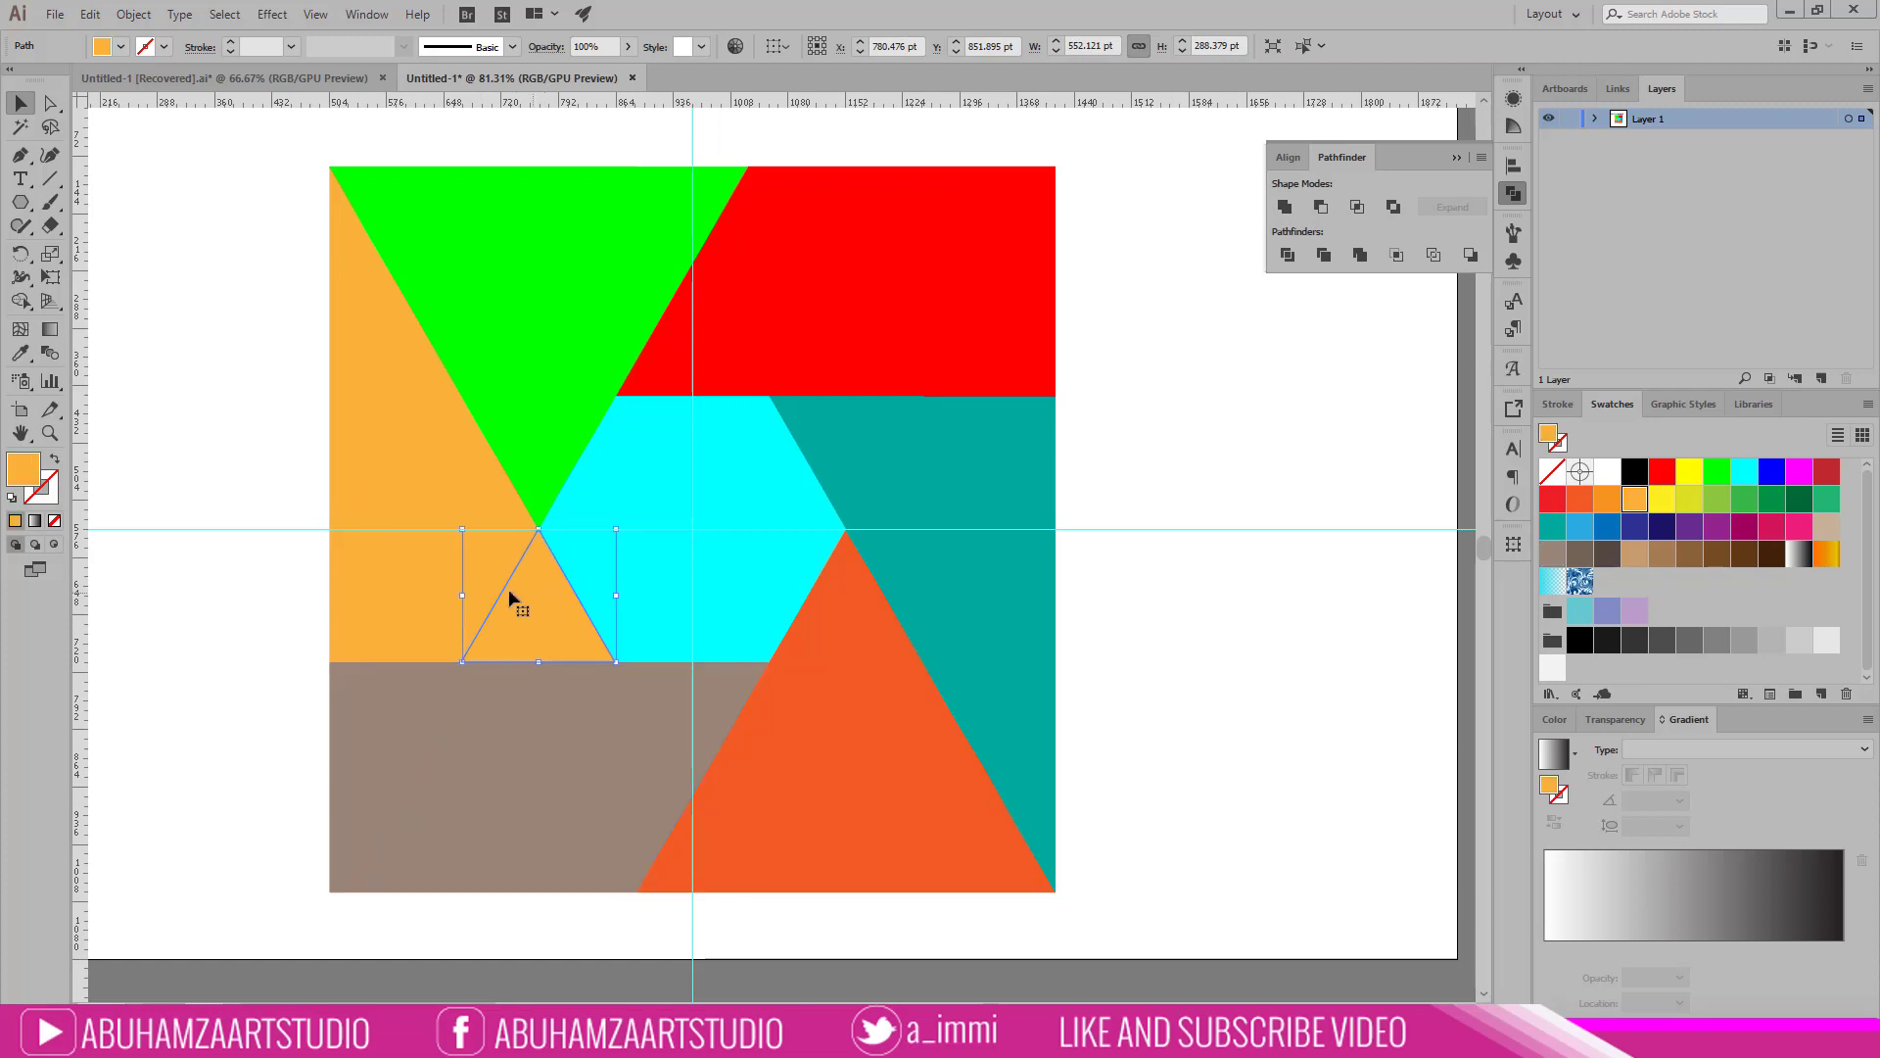
left_click(442, 592, "shift")
left_click(377, 348, "shift")
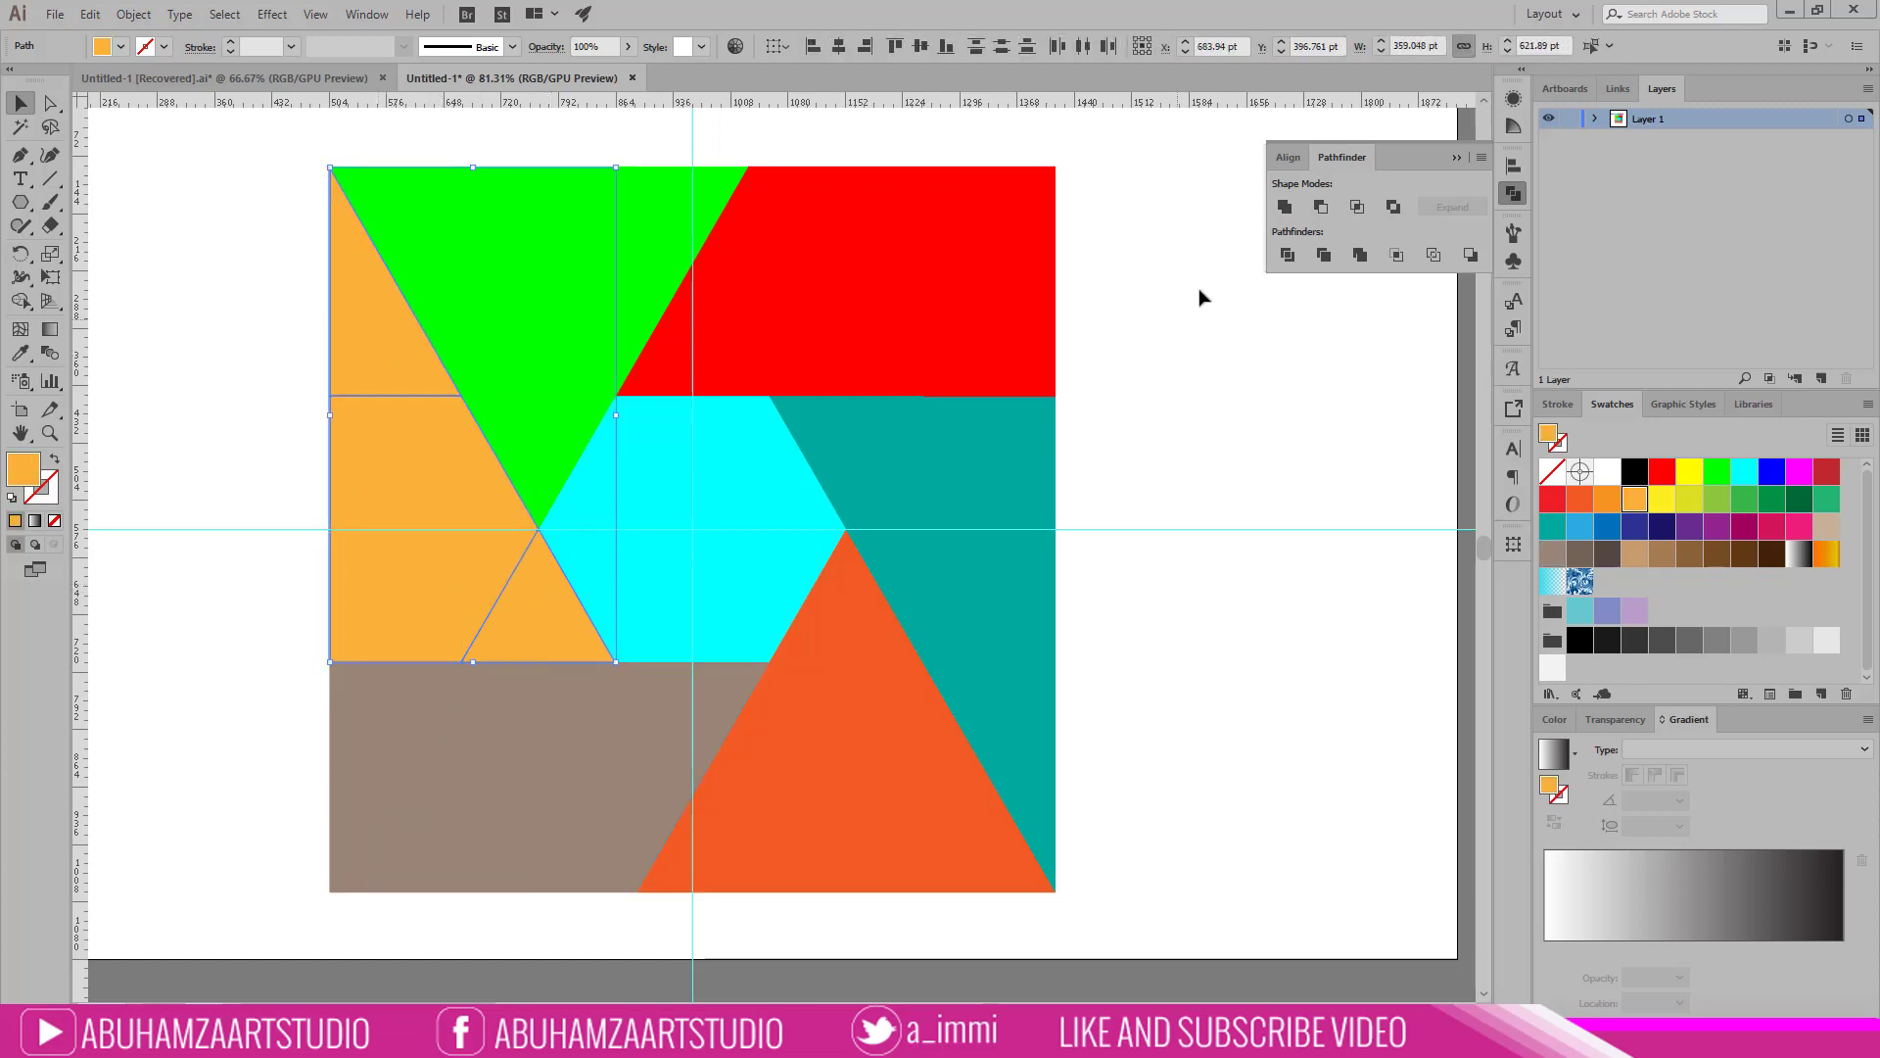
left_click(1284, 208)
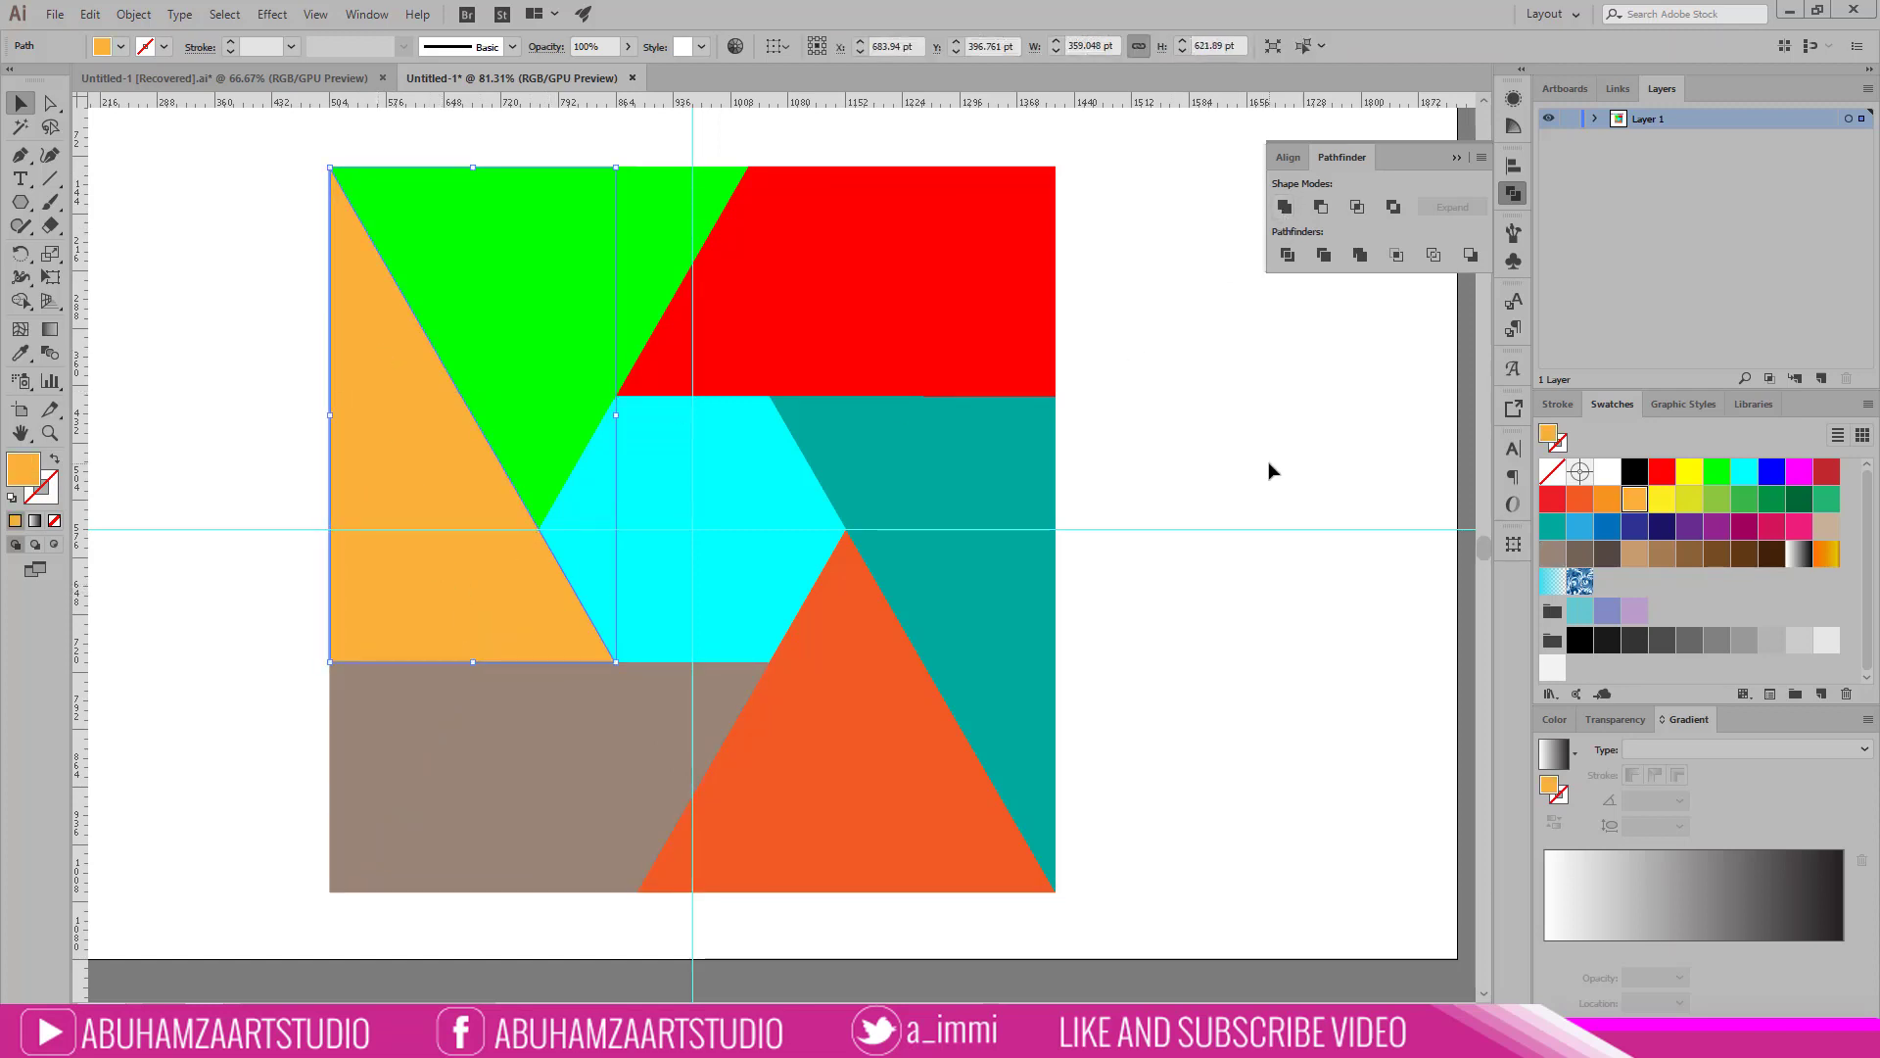
left_click(1273, 424)
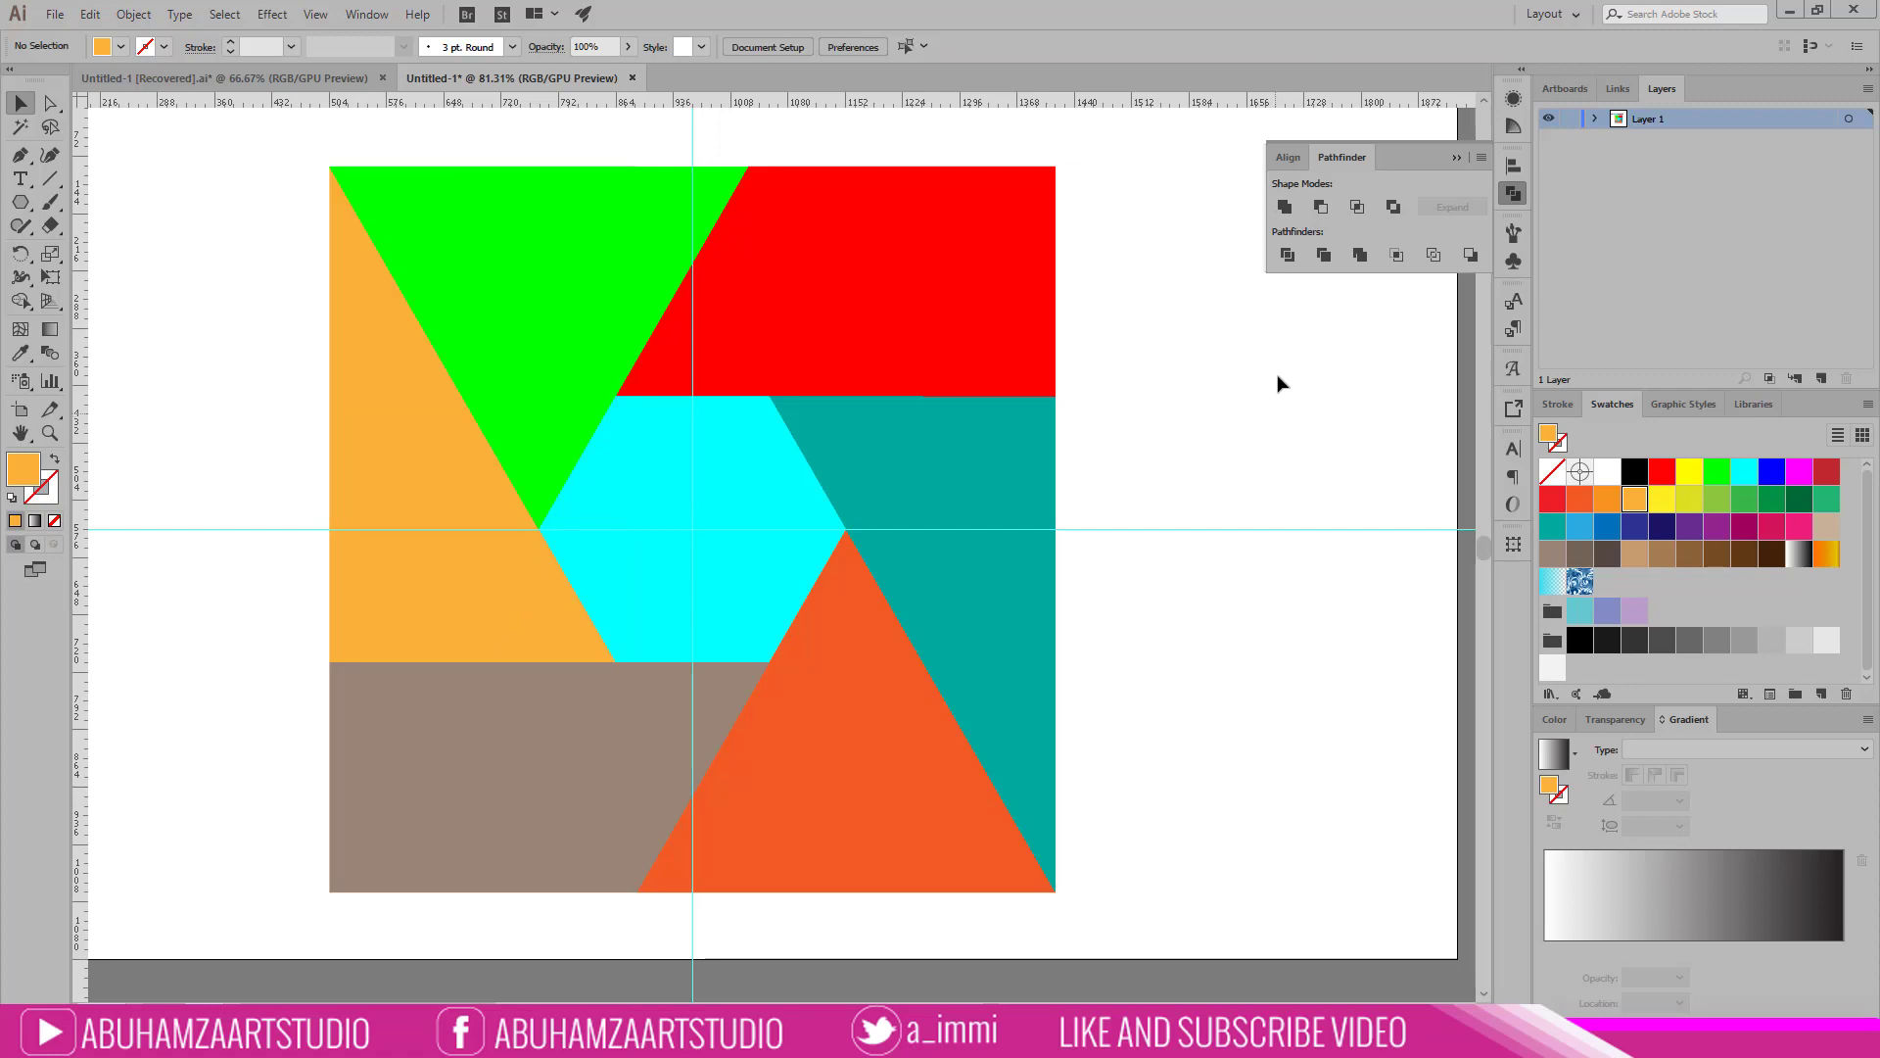
left_click_drag(1189, 294, 472, 770)
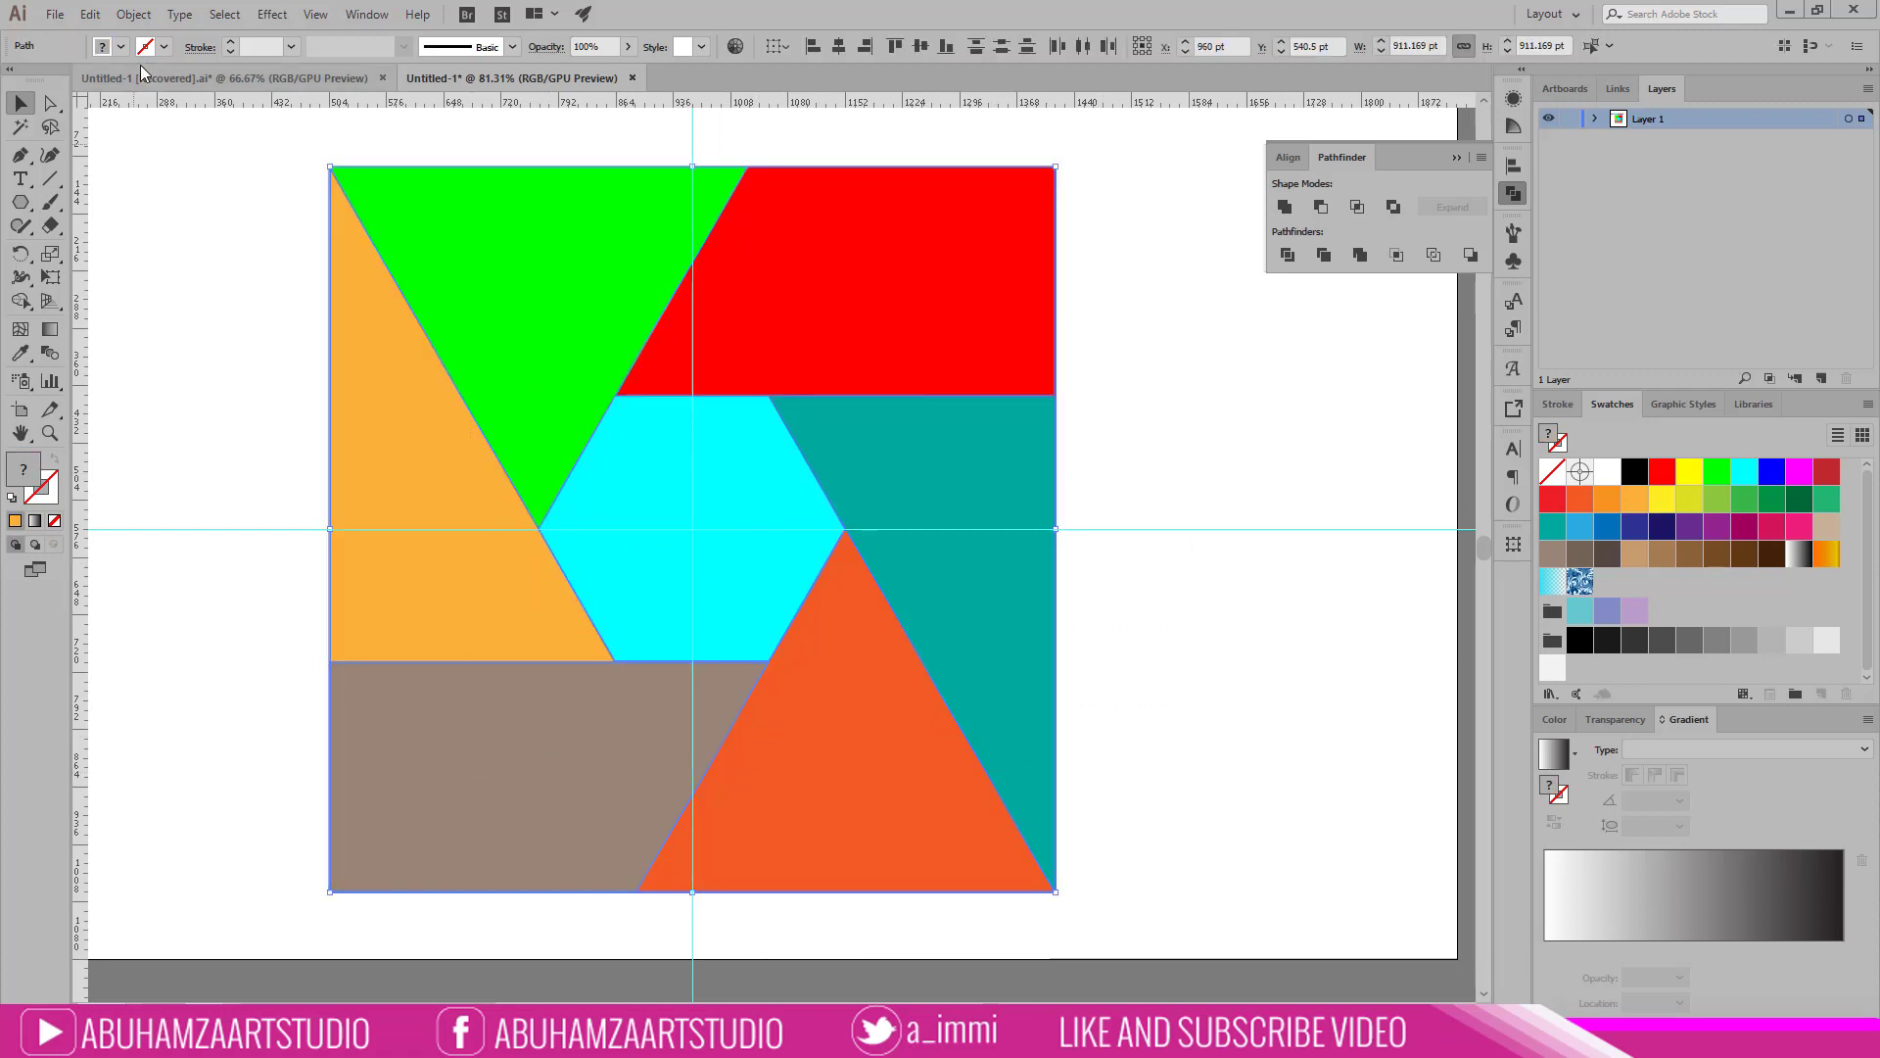
Step: Apply Offset Path at -15 pt to all pieces, checking it with Preview first
left_click(135, 14)
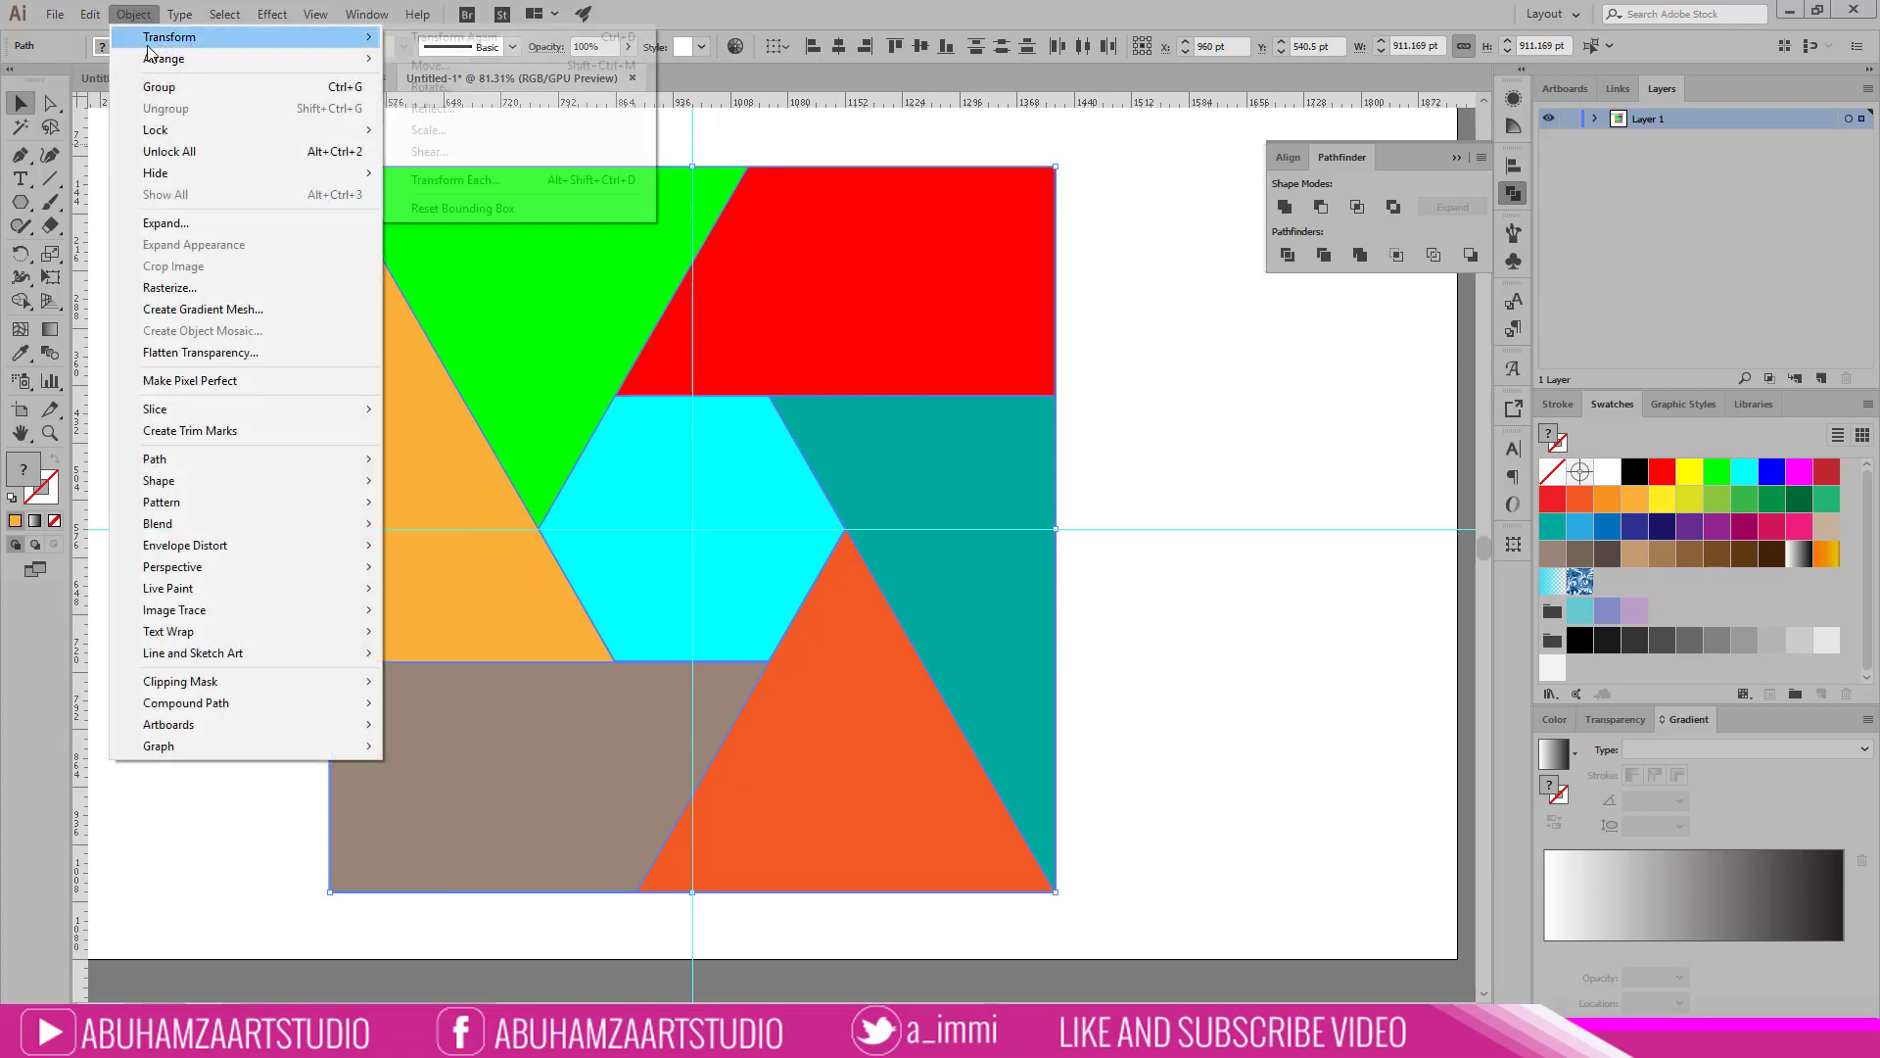
mouse_move(155, 459)
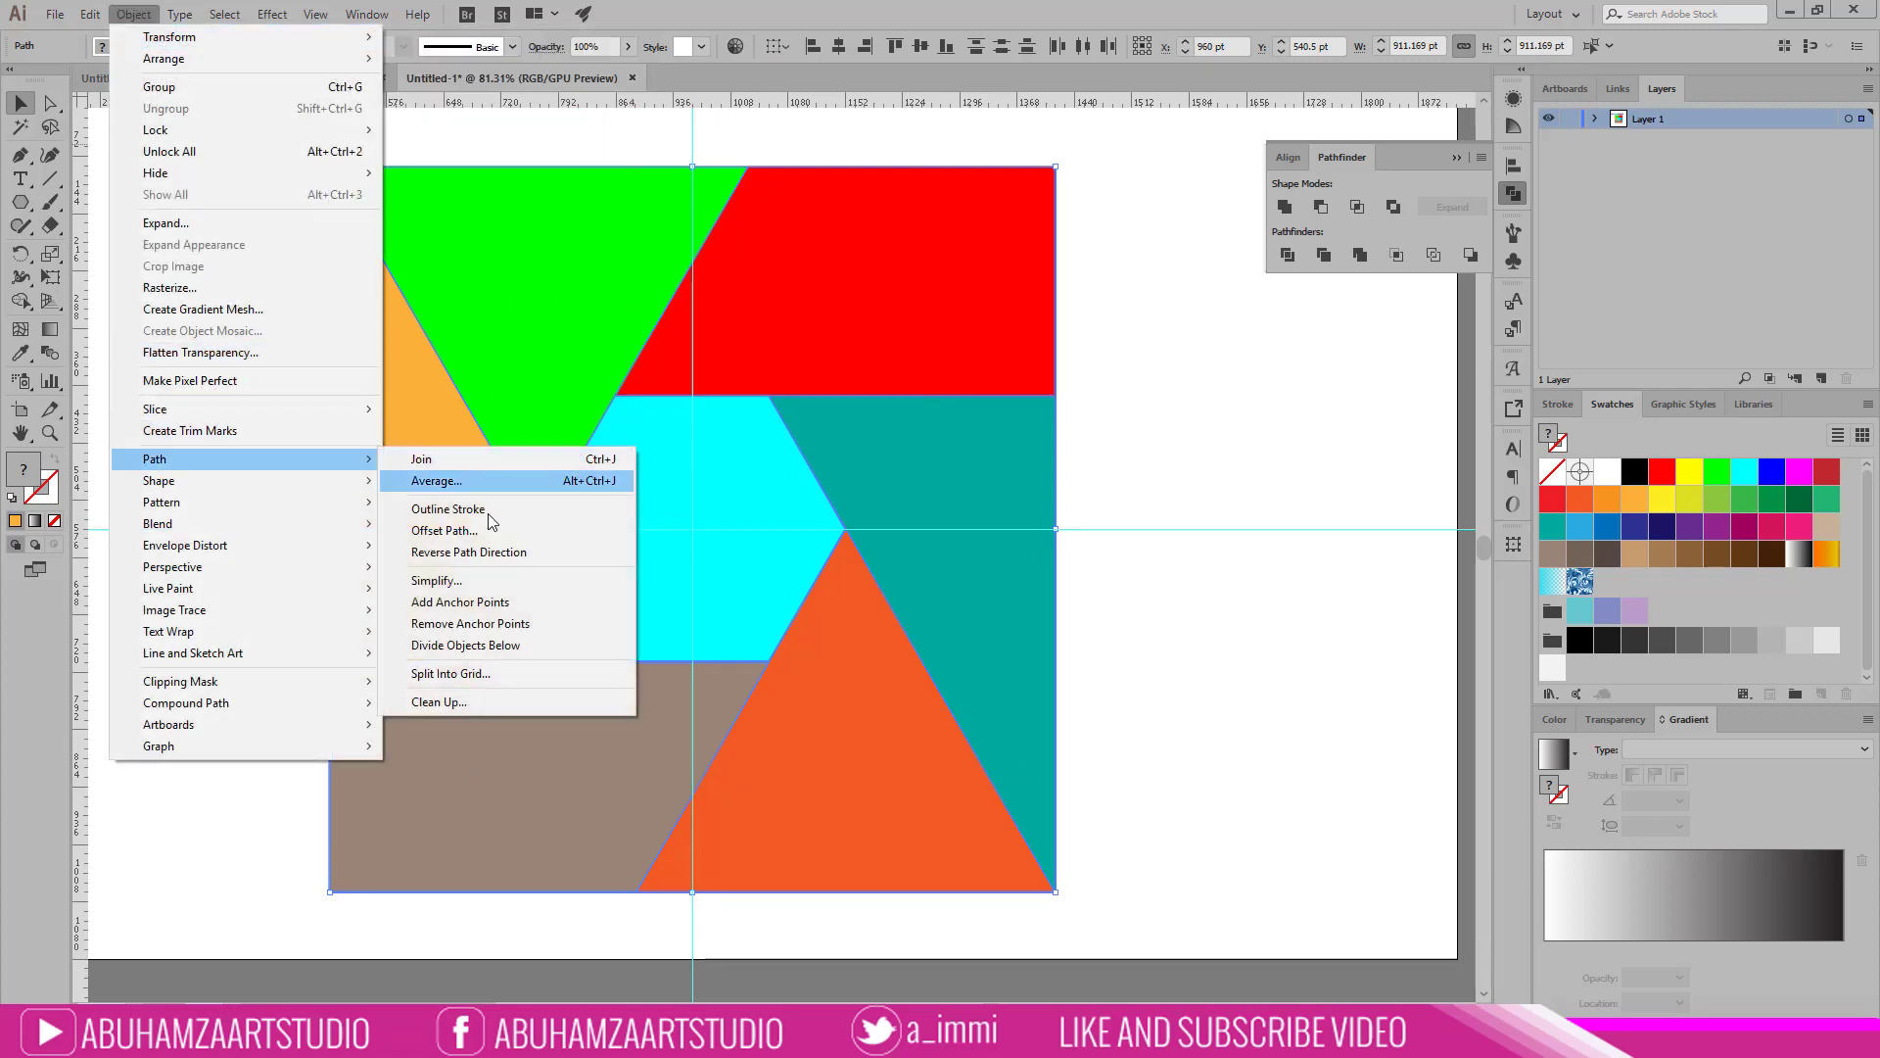
left_click(460, 530)
left_click(1169, 573)
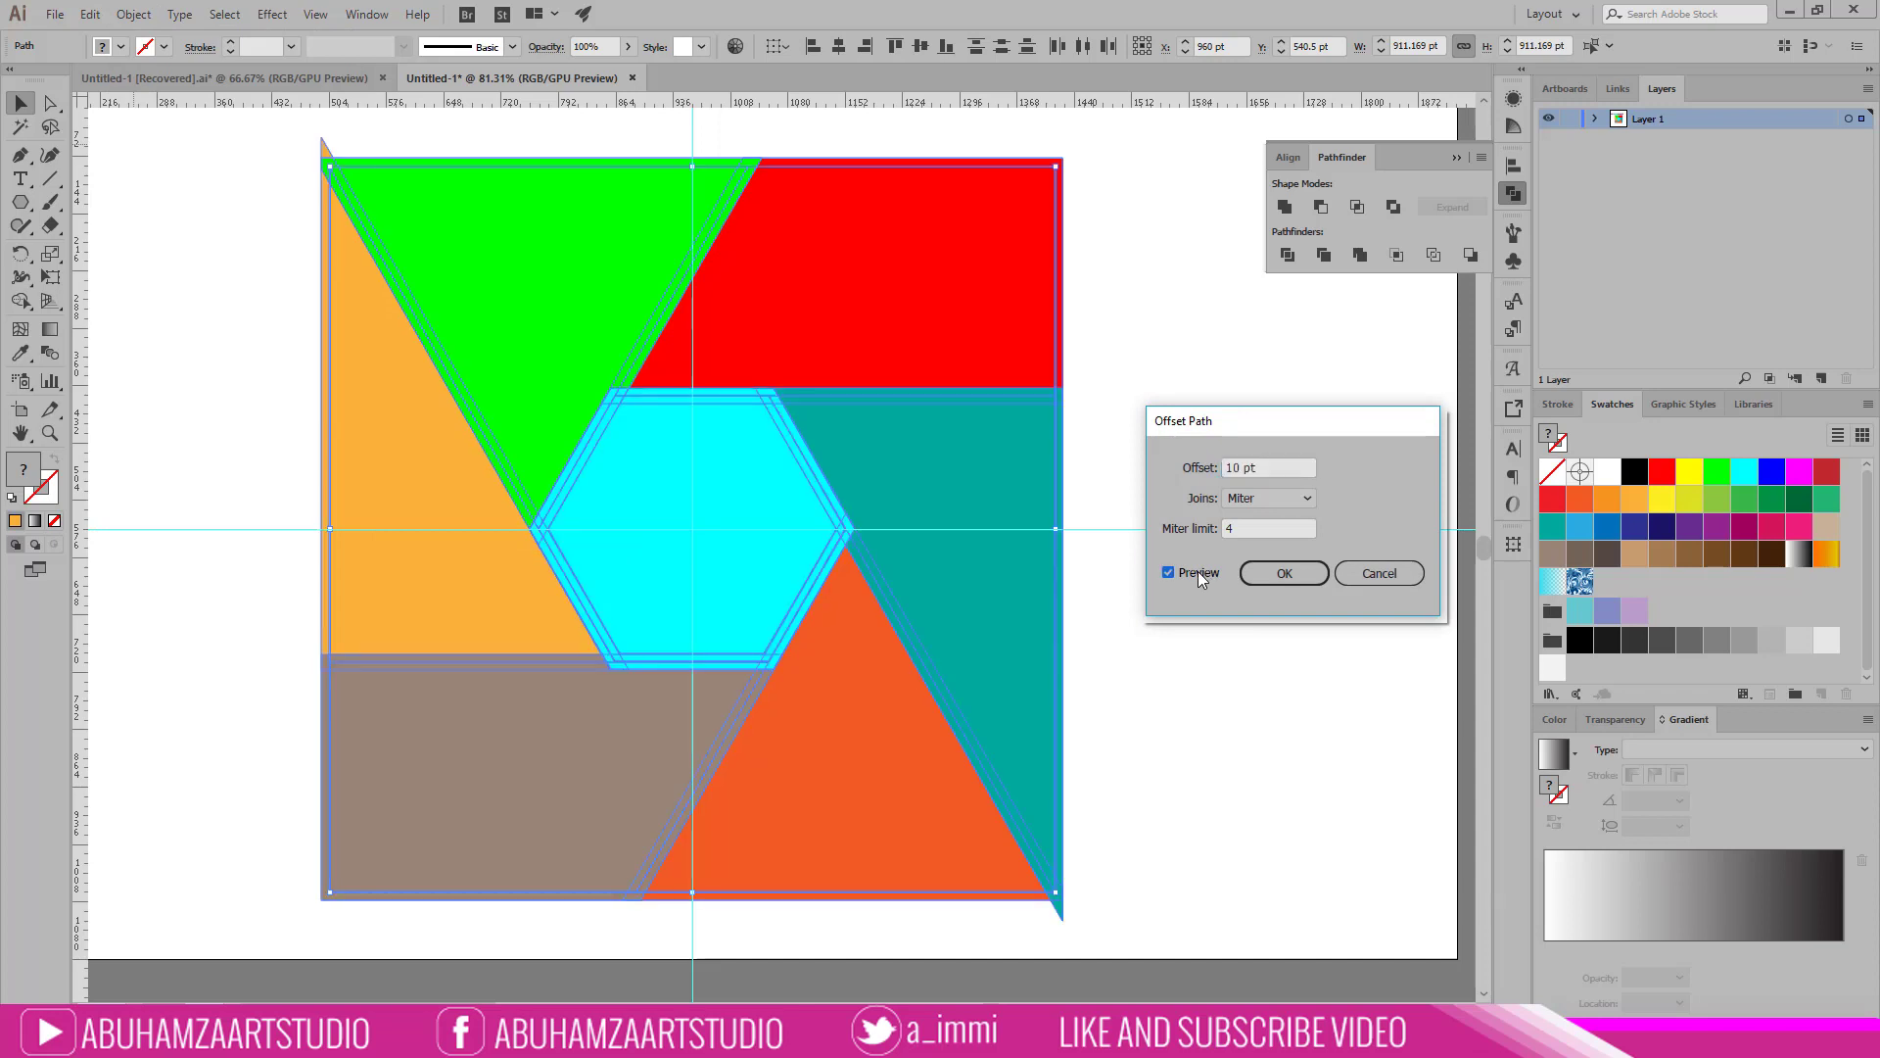
left_click_drag(1264, 468, 1143, 450)
type("-")
type("15")
double_click(1168, 573)
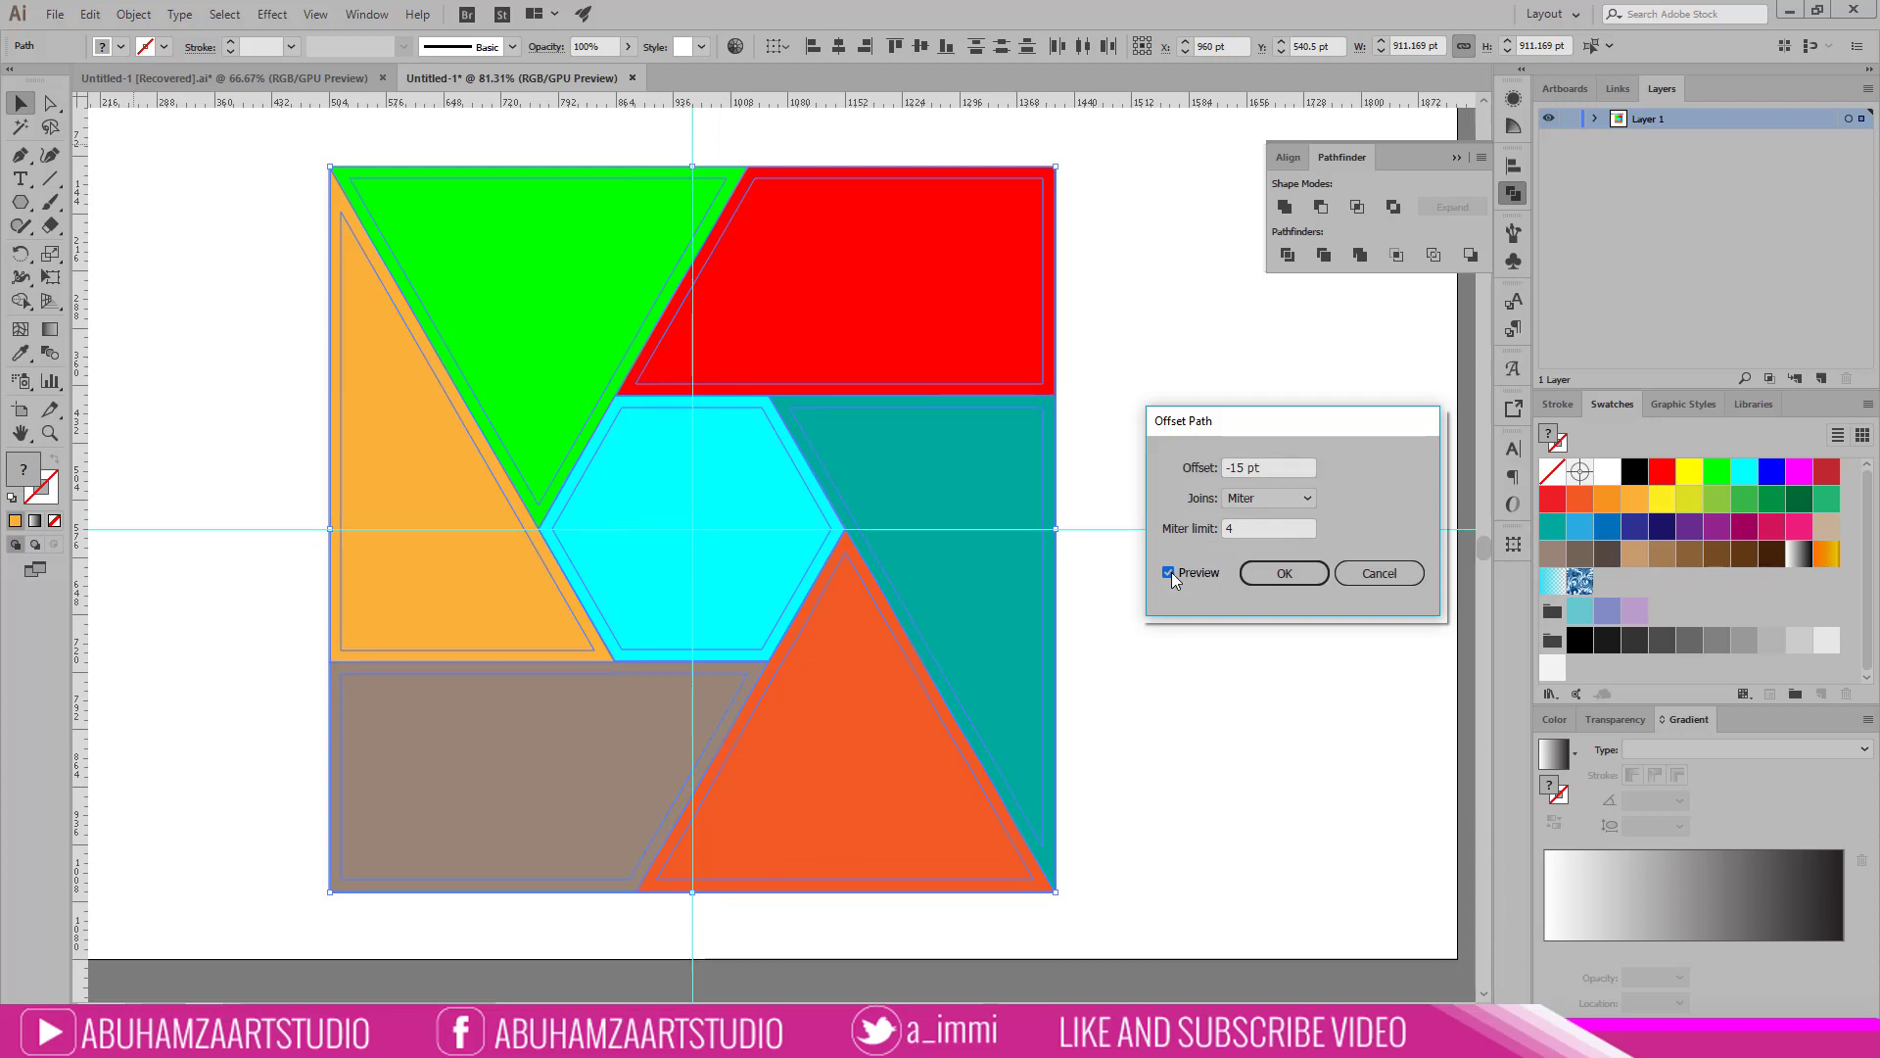
left_click(1293, 575)
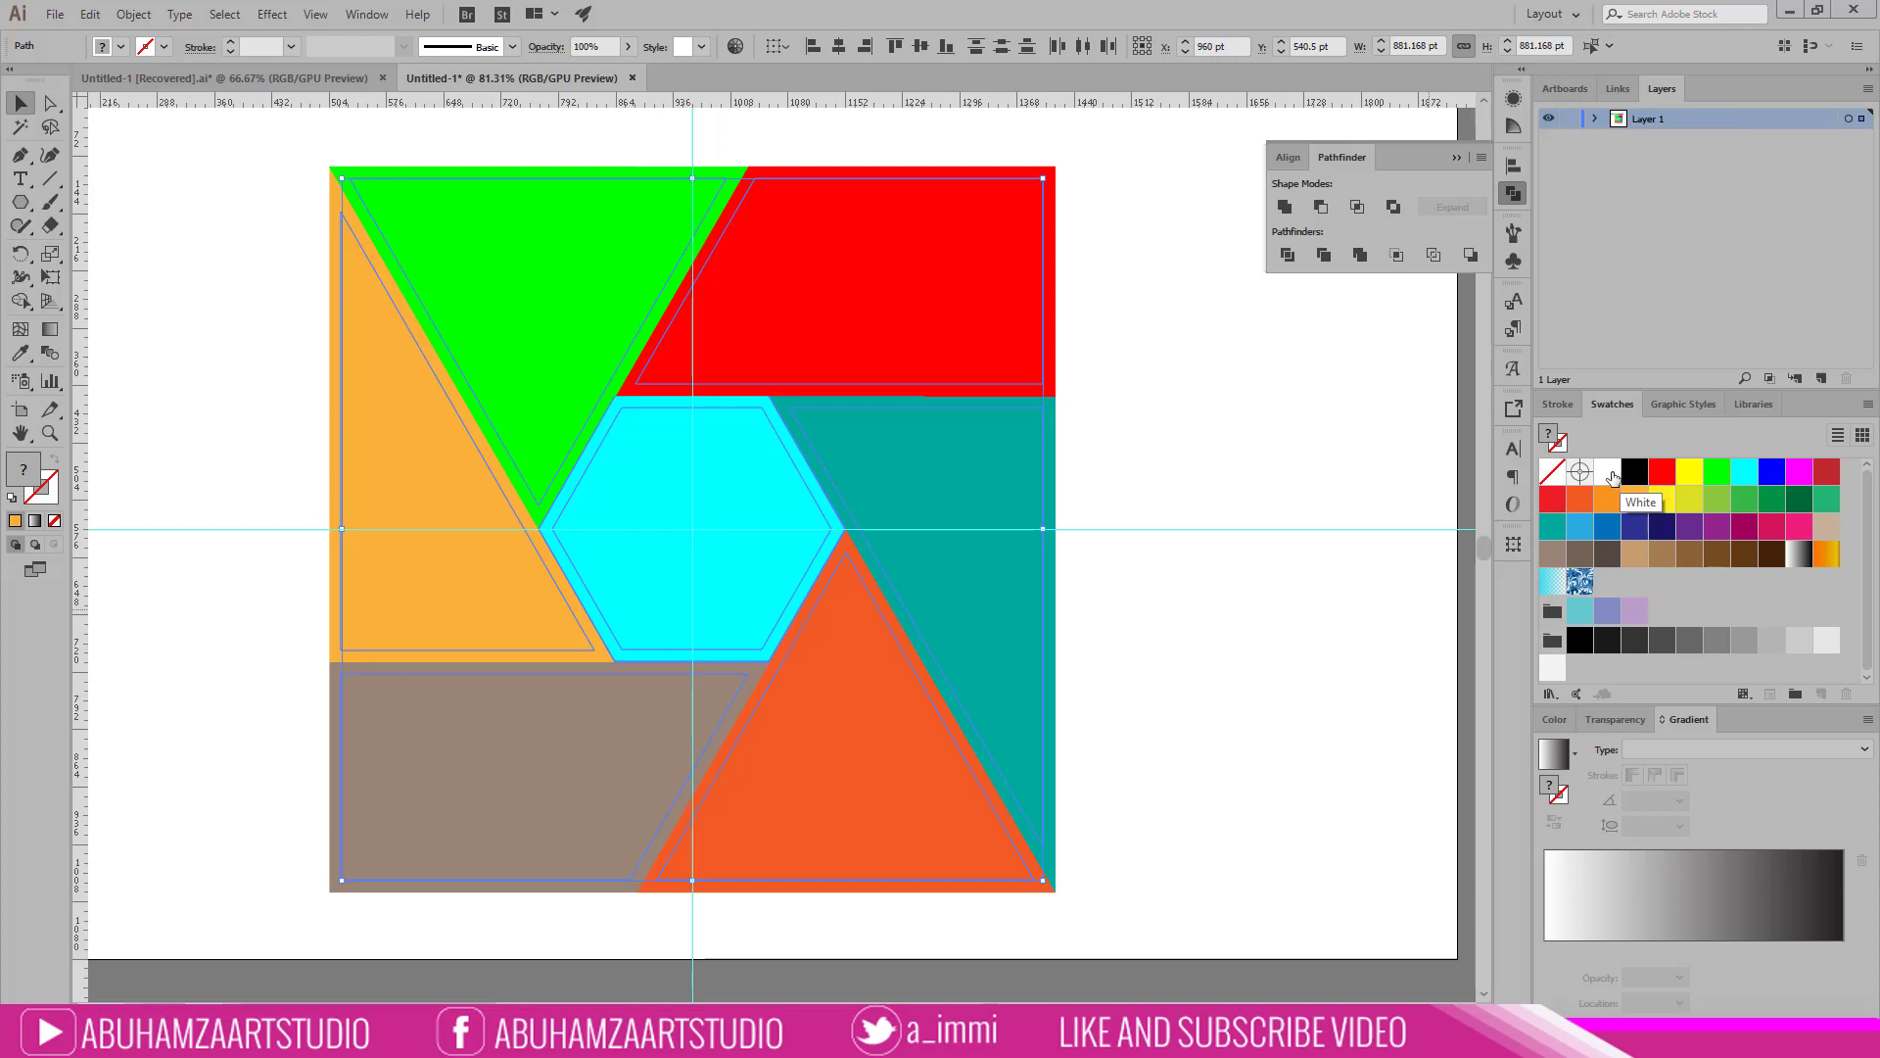
Step: Fill the inset copies yellow, lock them, and select the original coloured pieces
left_click(1696, 481)
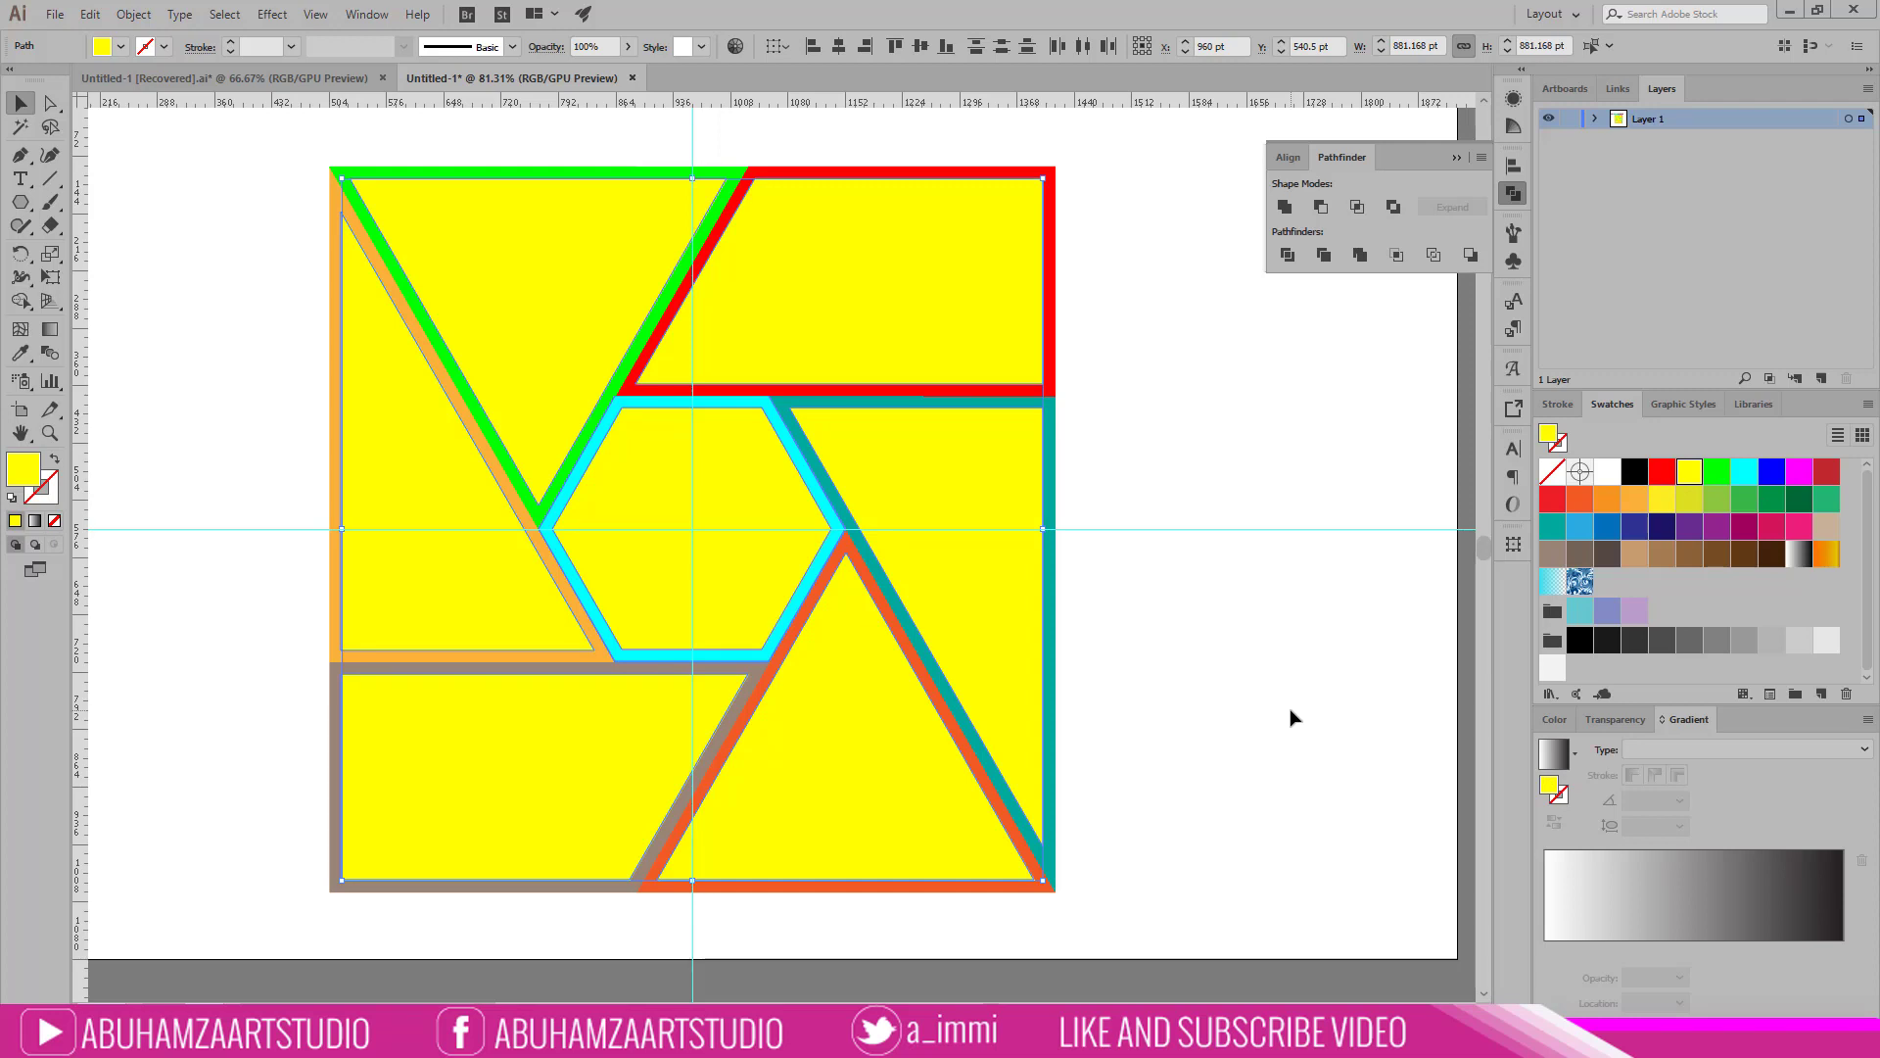
left_click(144, 16)
mouse_move(156, 129)
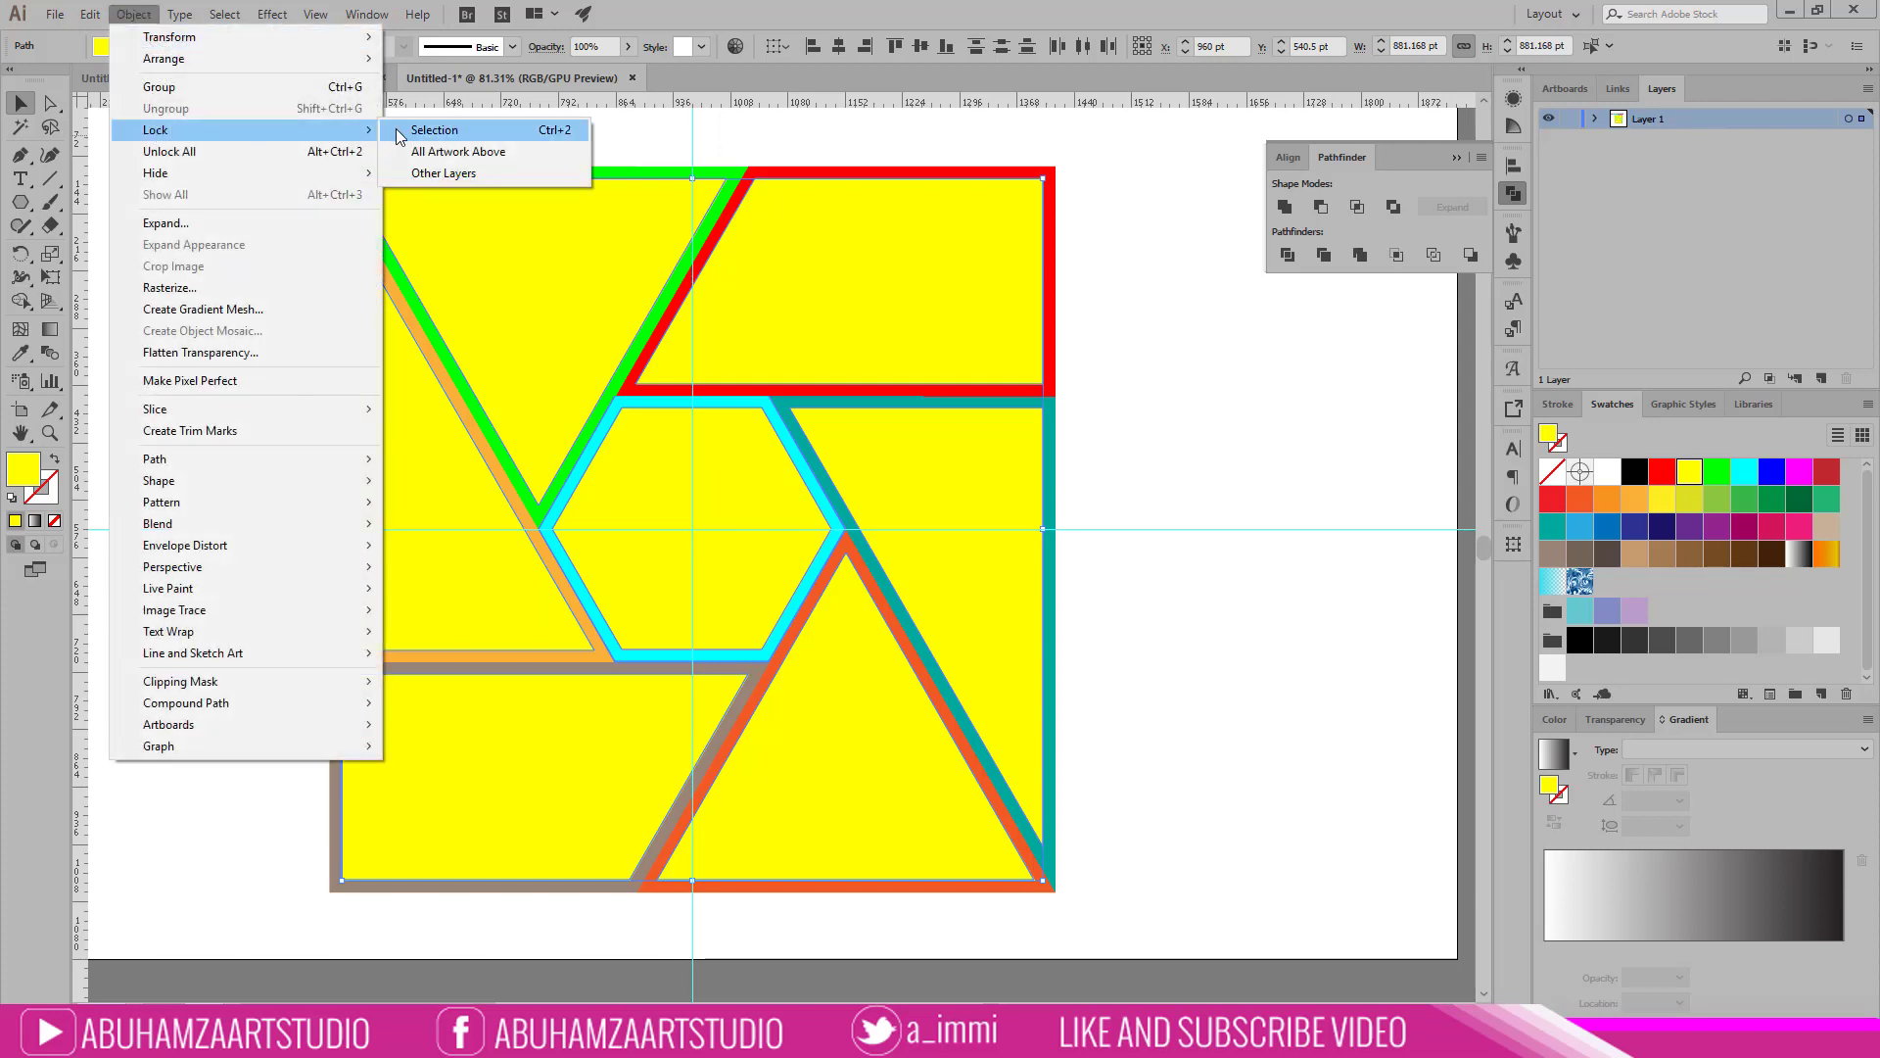
left_click(397, 131)
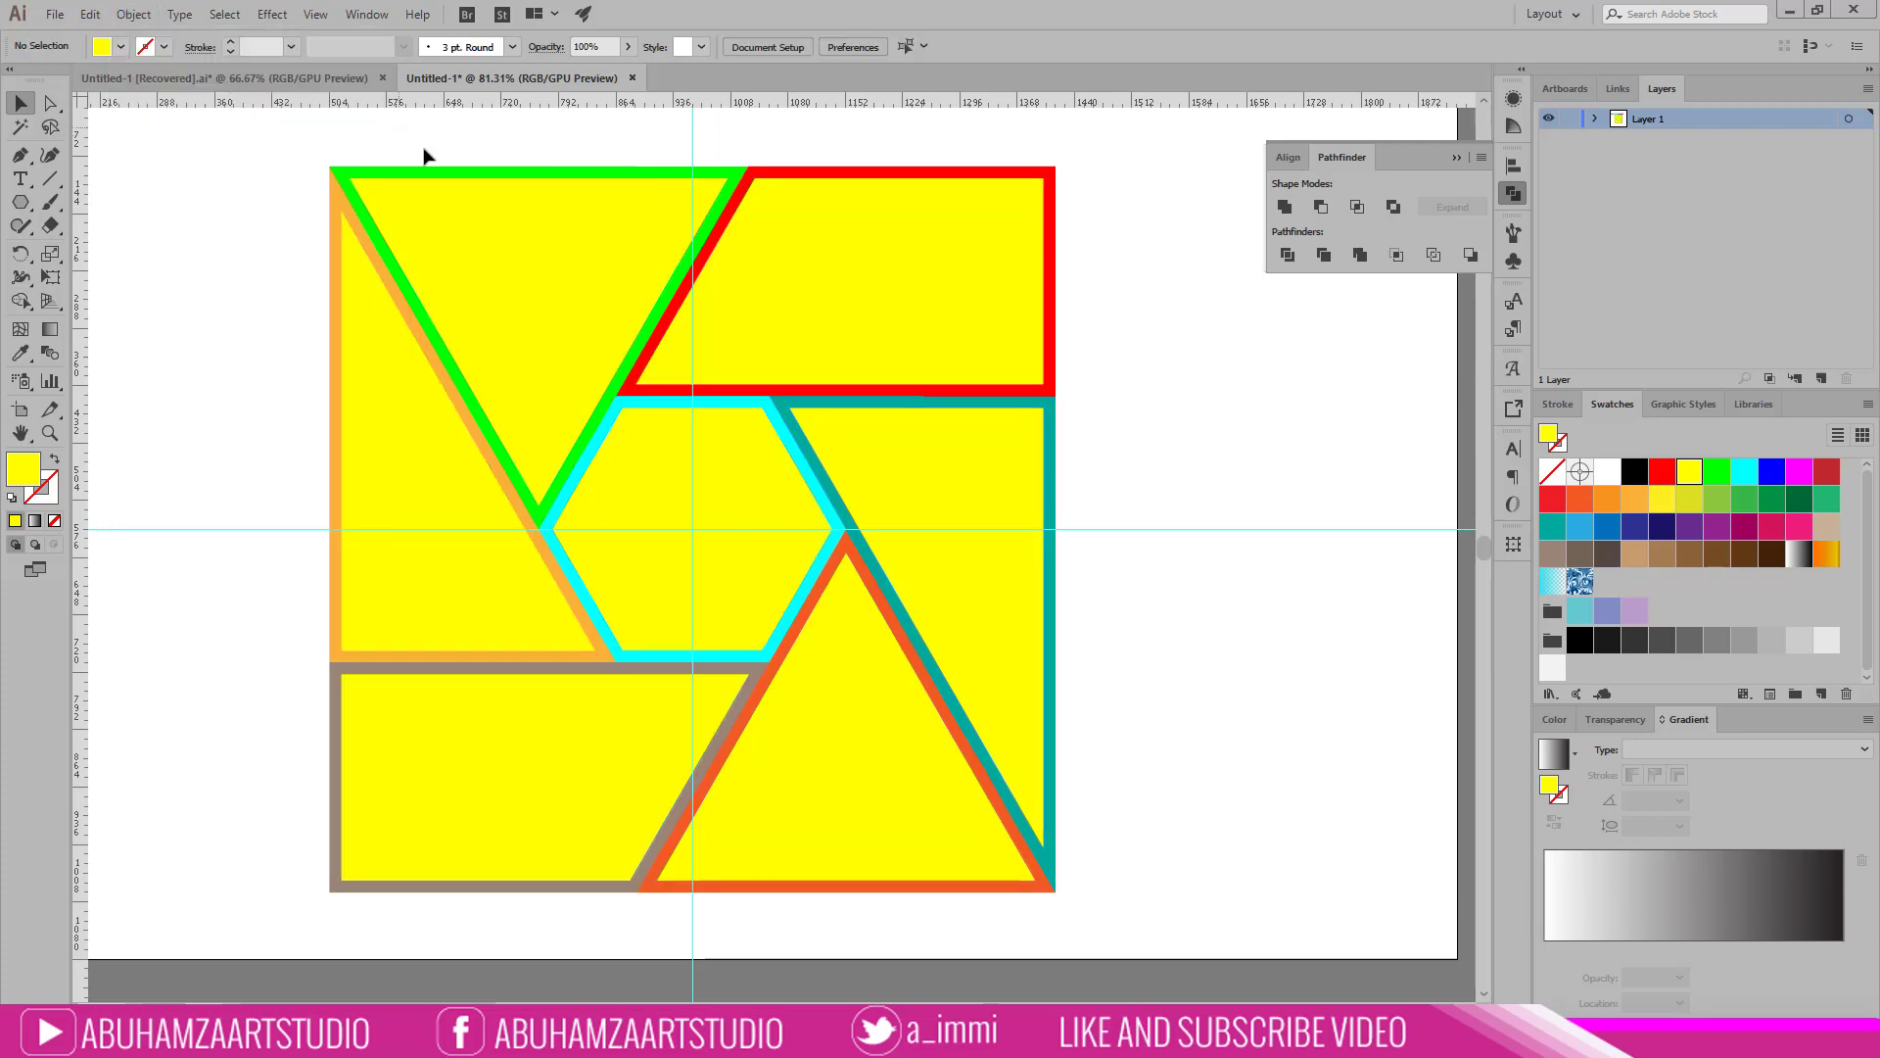
left_click_drag(1142, 174, 490, 839)
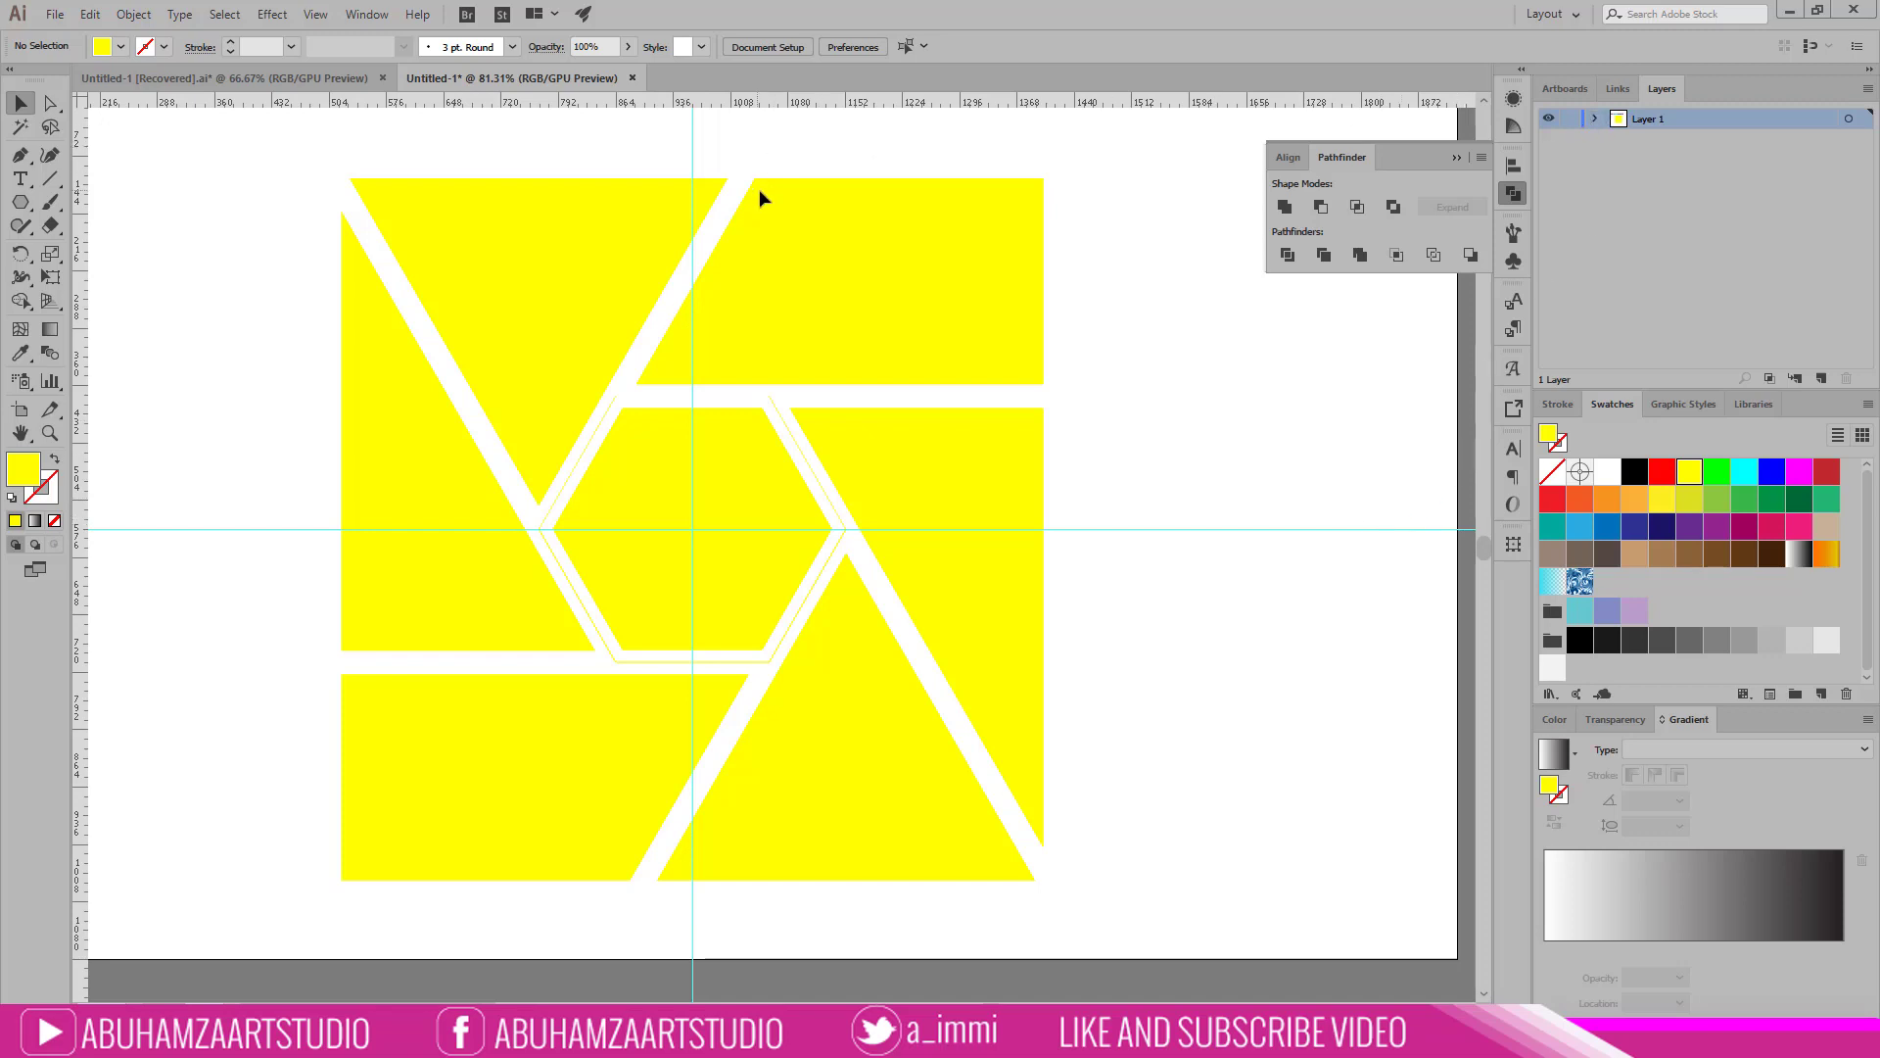
Step: Unlock all the yellow inset shapes with Object > Unlock All and deselect everything
left_click(133, 14)
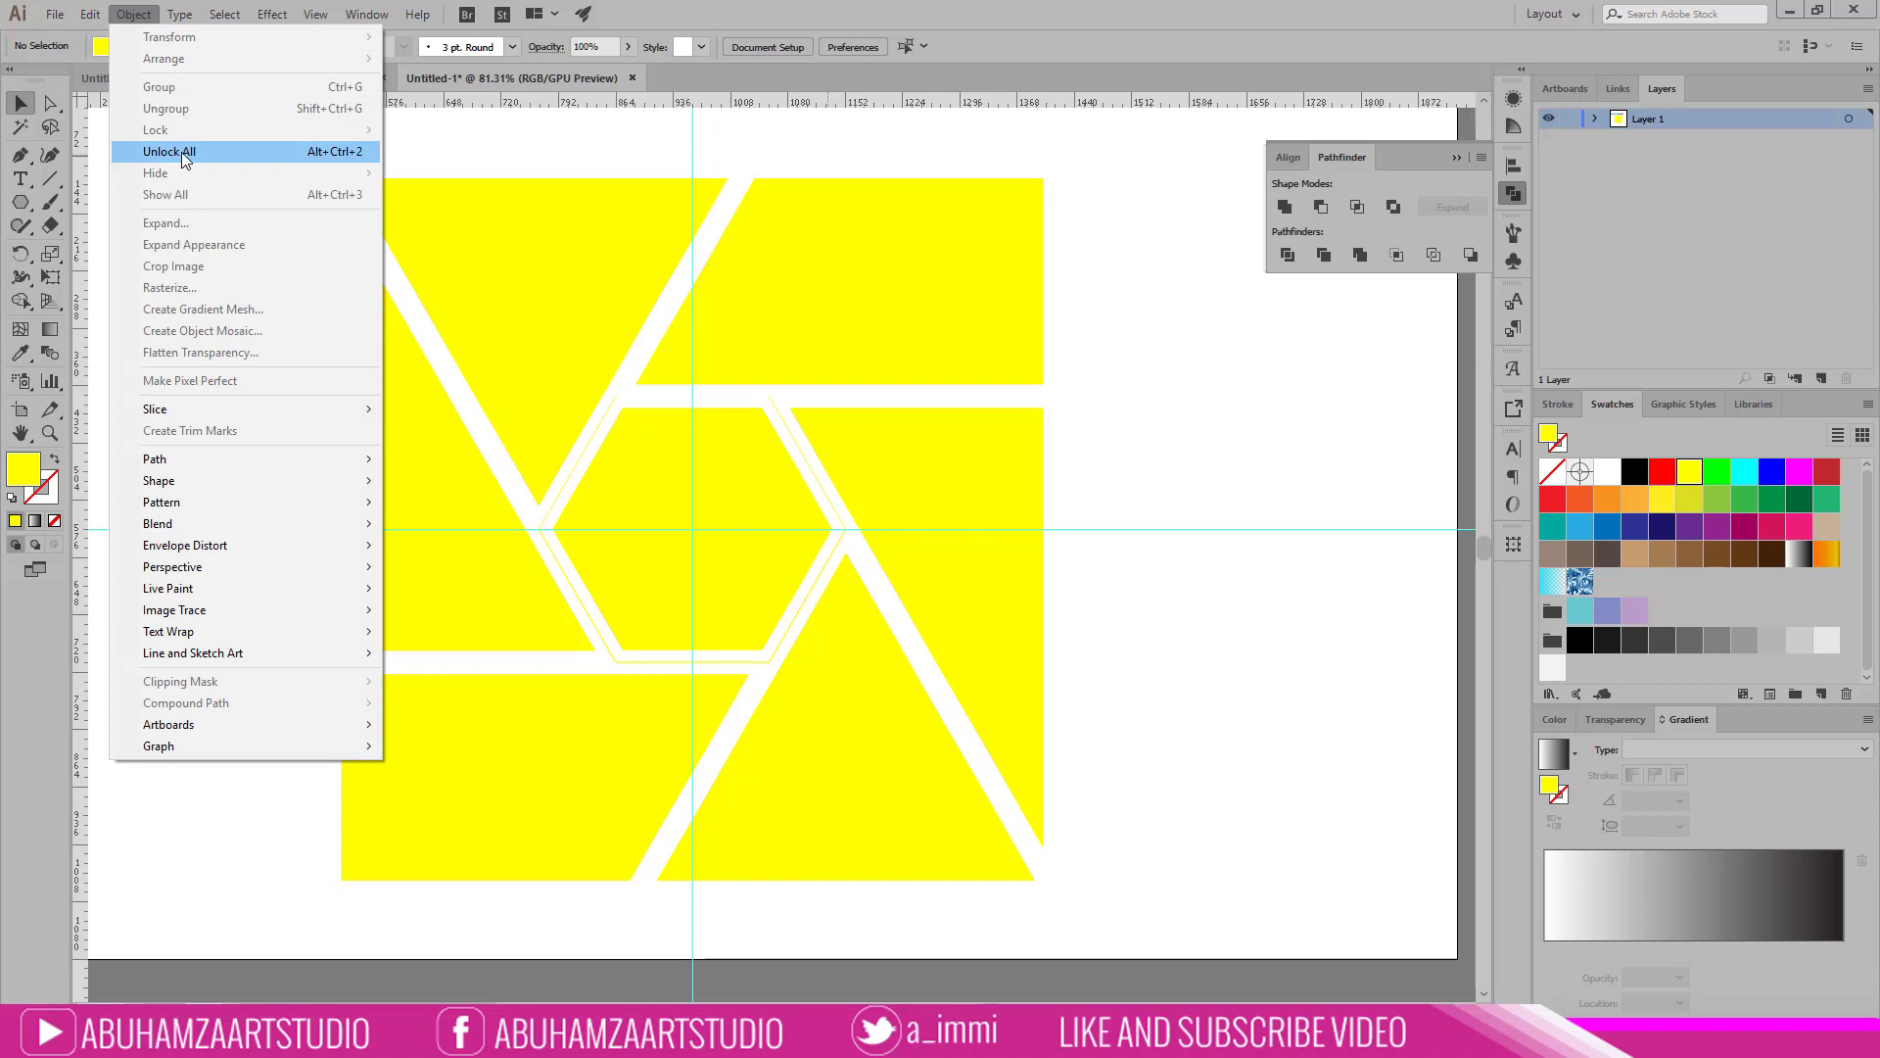
left_click(180, 151)
left_click(918, 994)
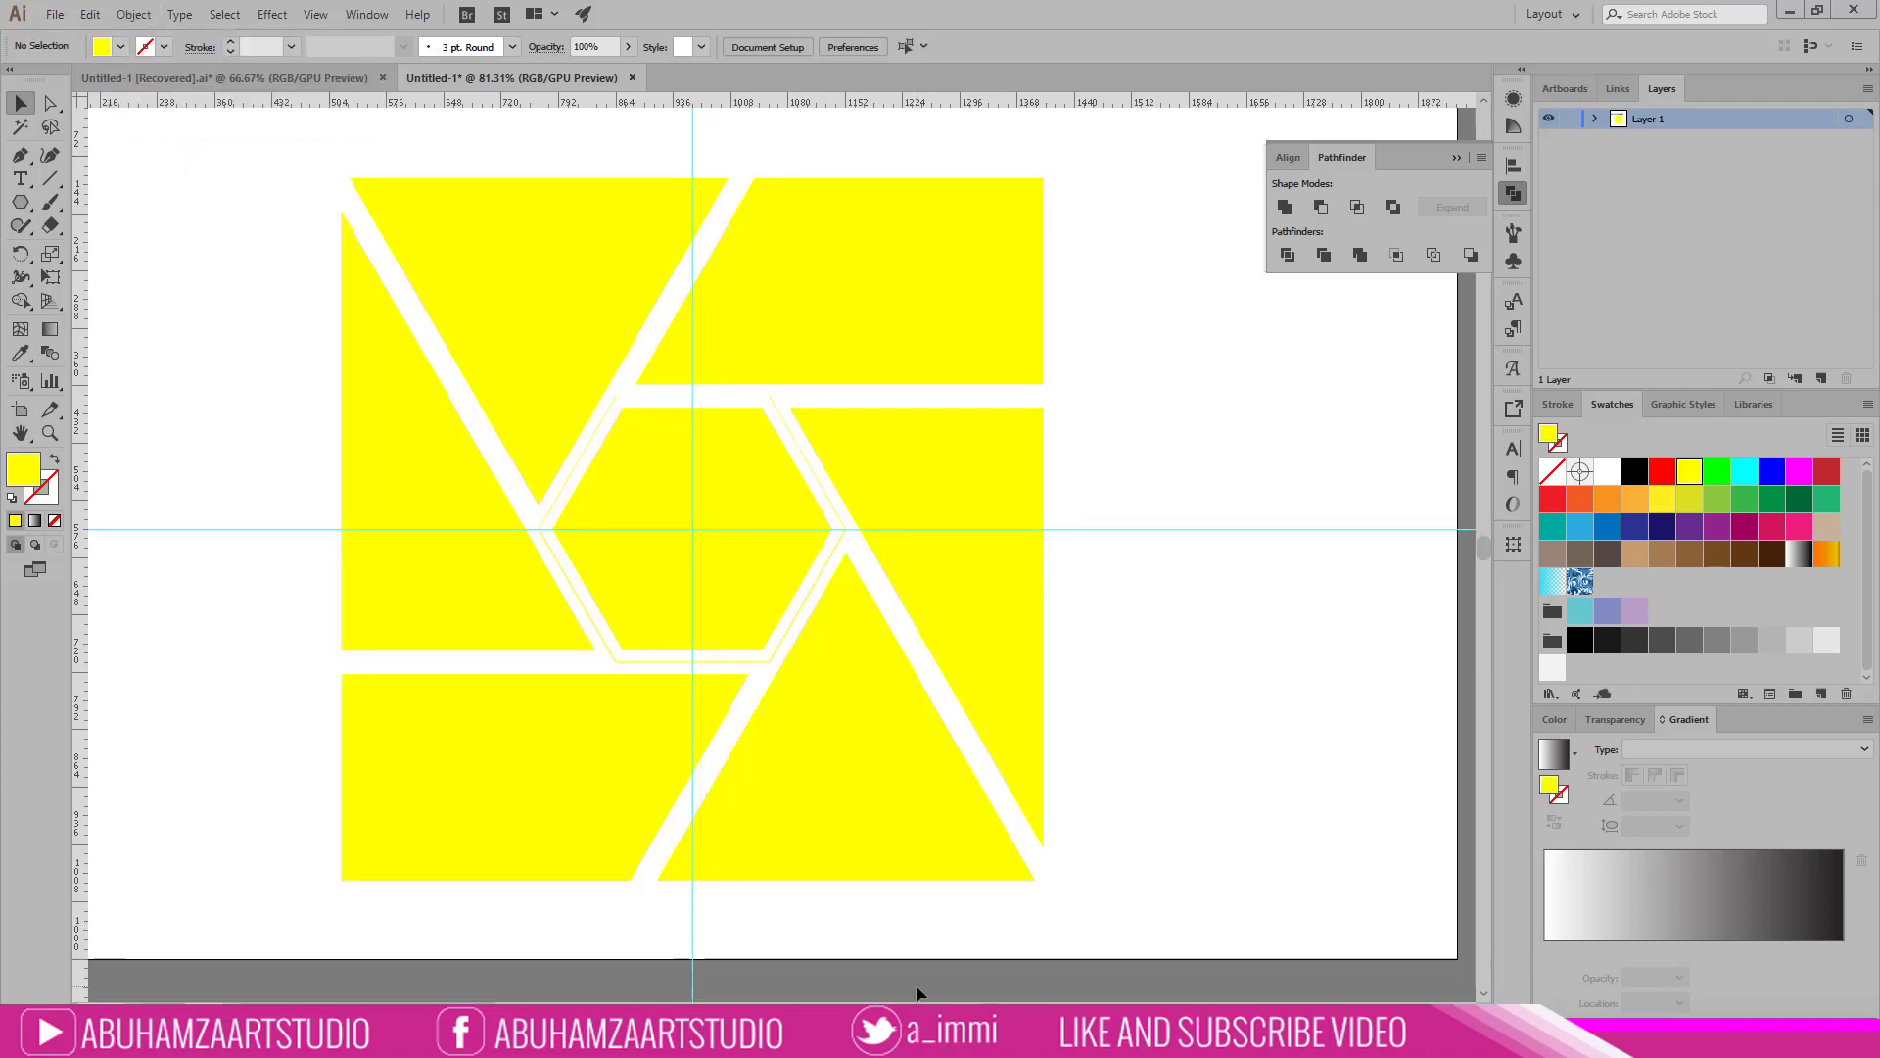
Step: Delete the leftover hexagon outline and lock the light grey background rectangle
left_click(798, 443)
key("Delete")
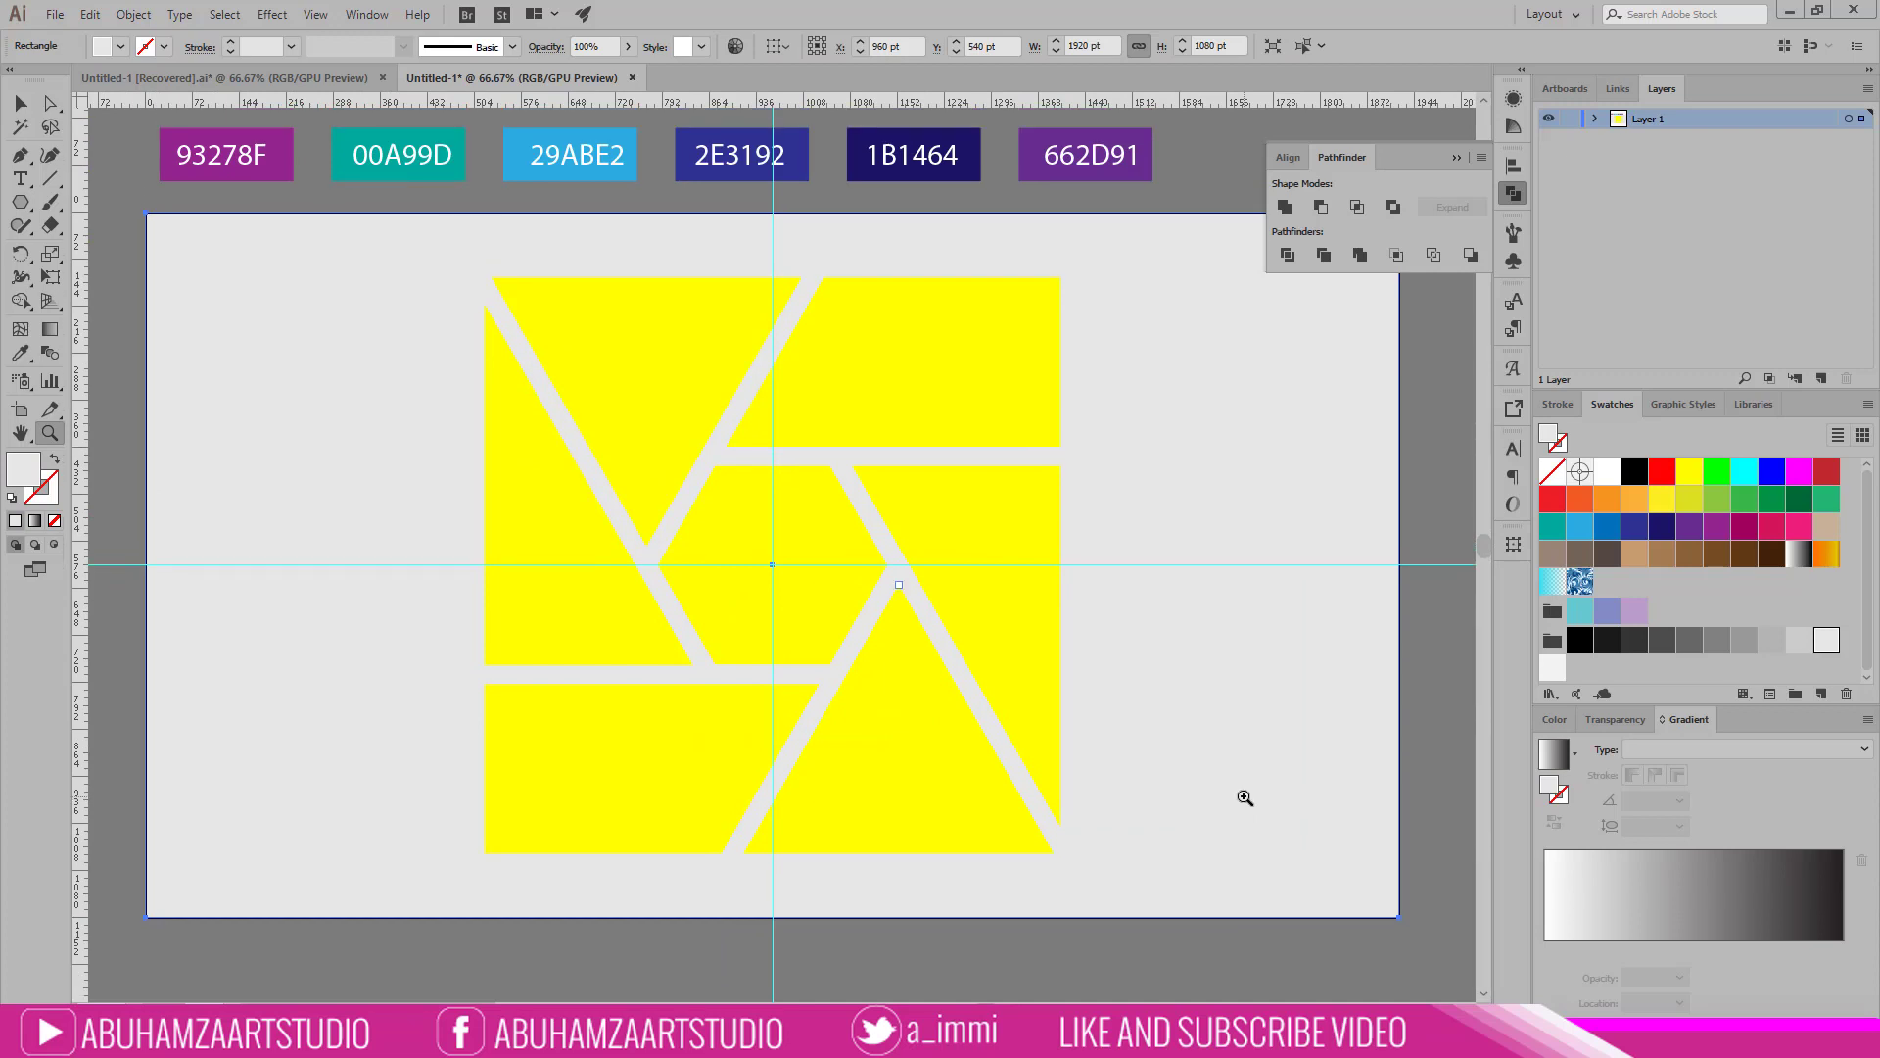
left_click(18, 100)
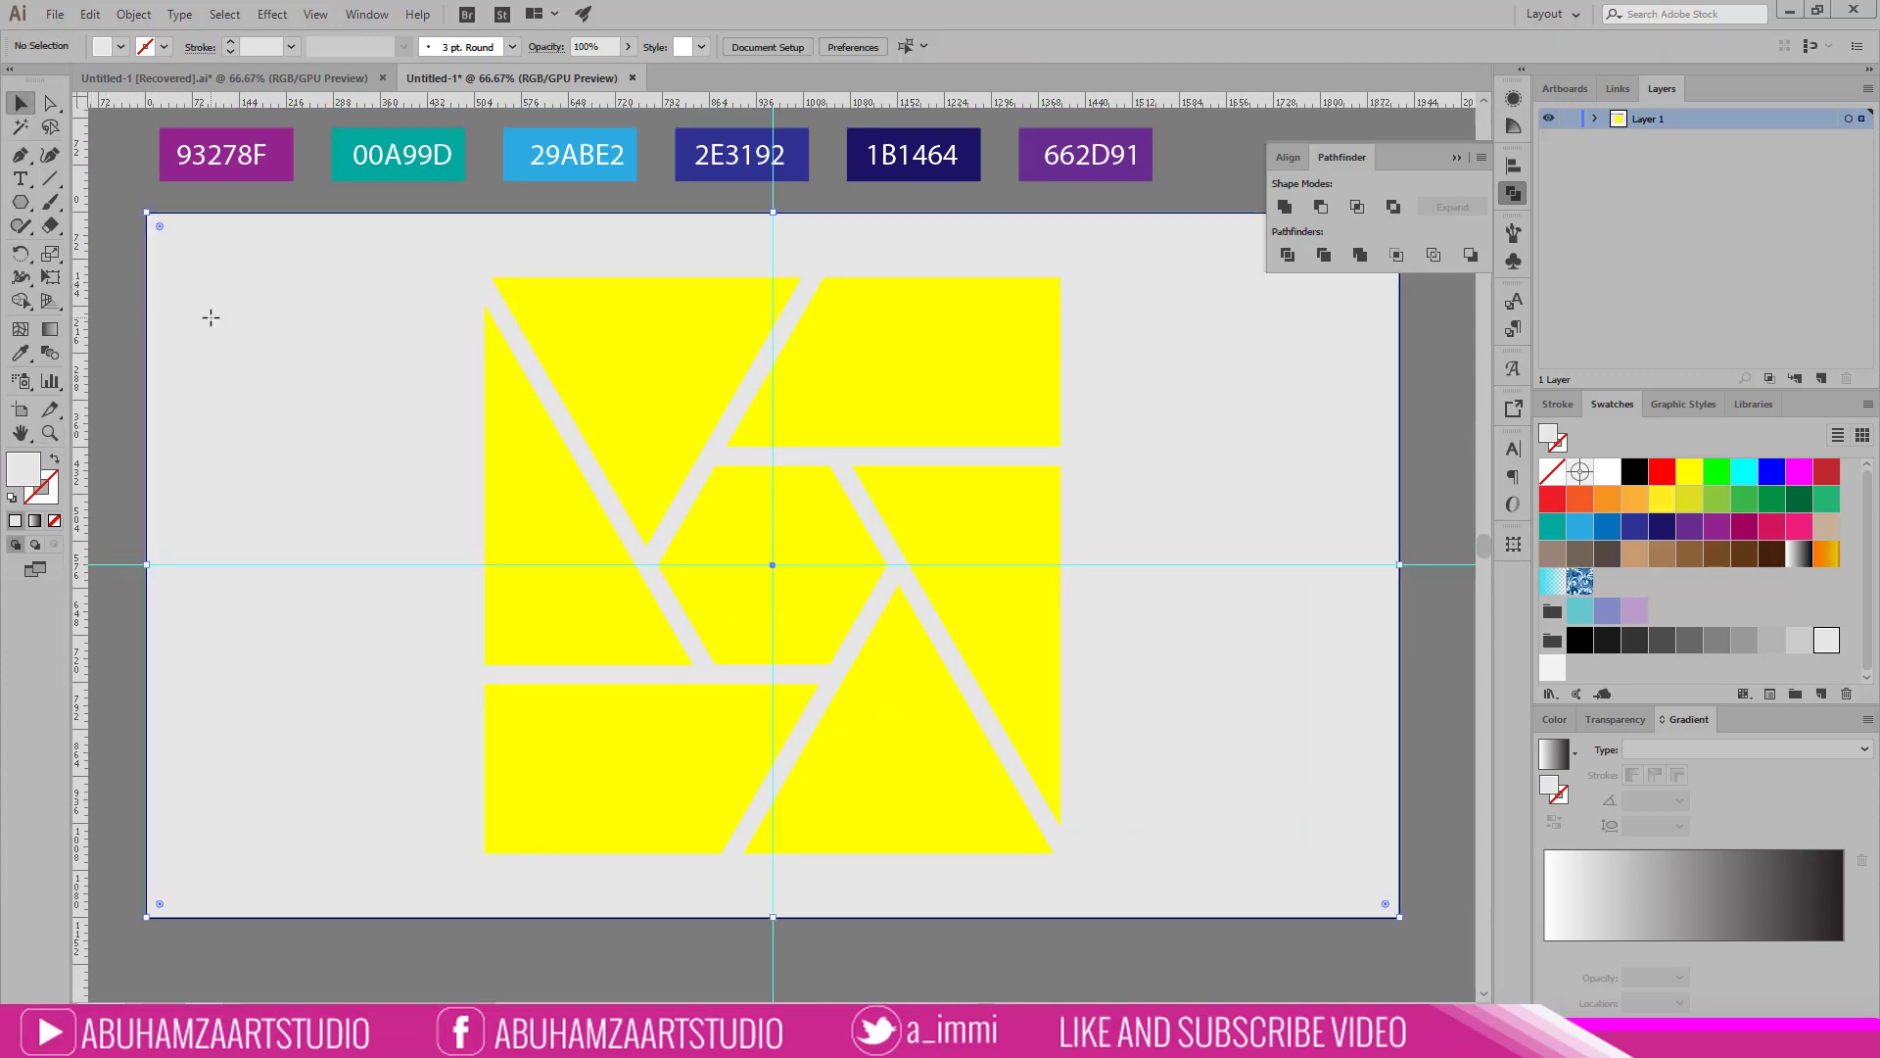
left_click(142, 16)
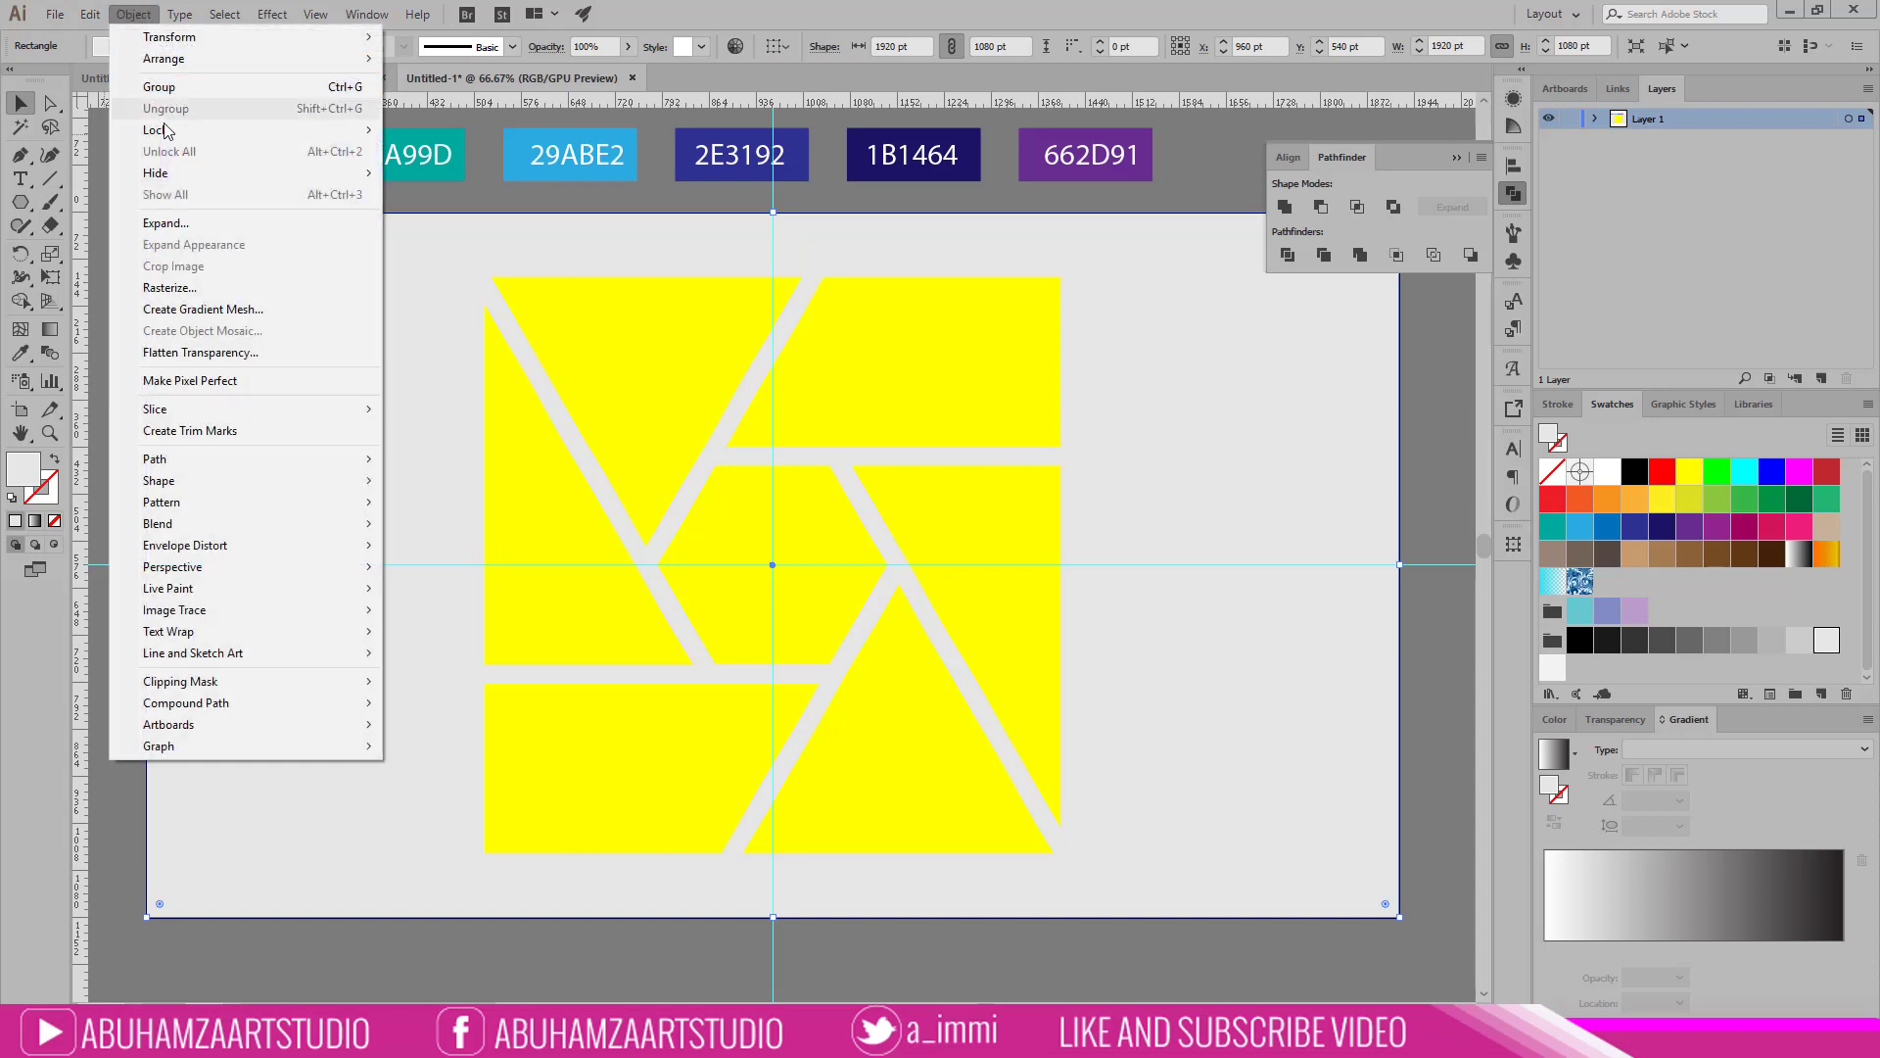
mouse_move(156, 129)
left_click(435, 131)
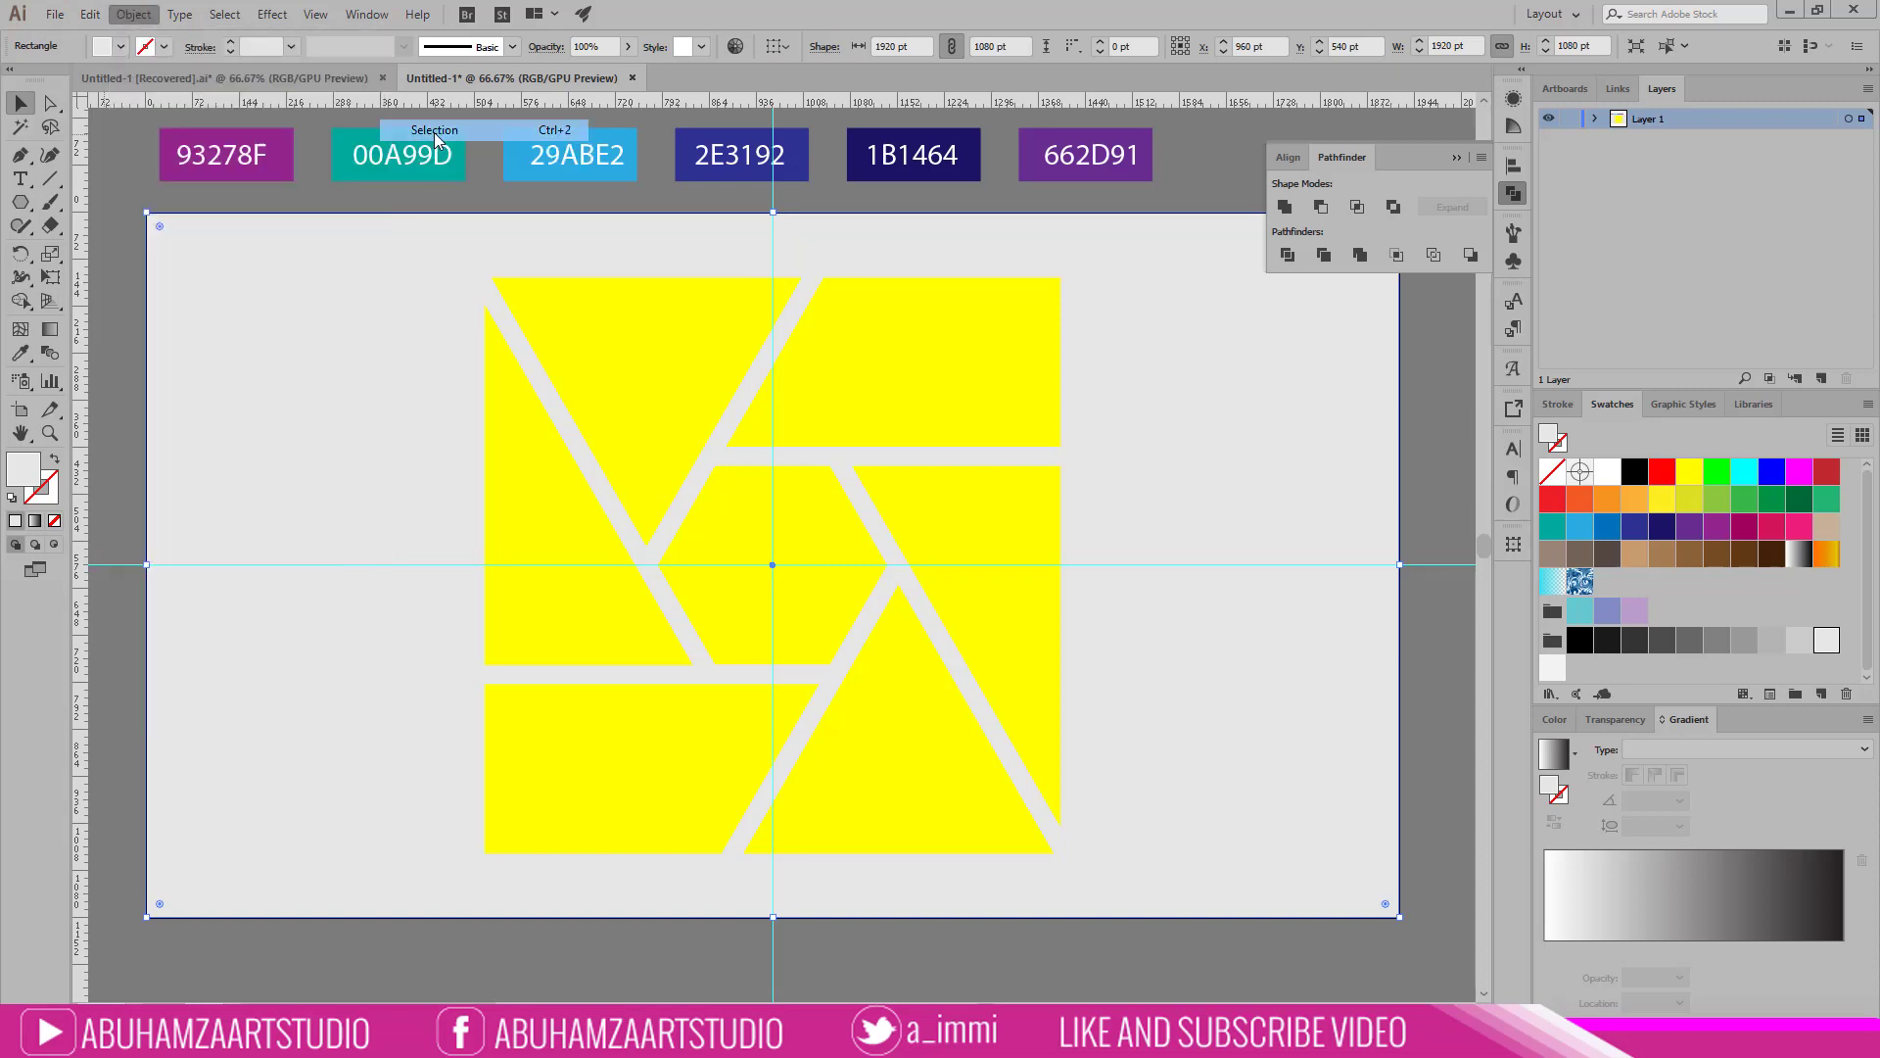
Step: Copy the central hexagon and paste the copy in front of it
left_click(841, 624)
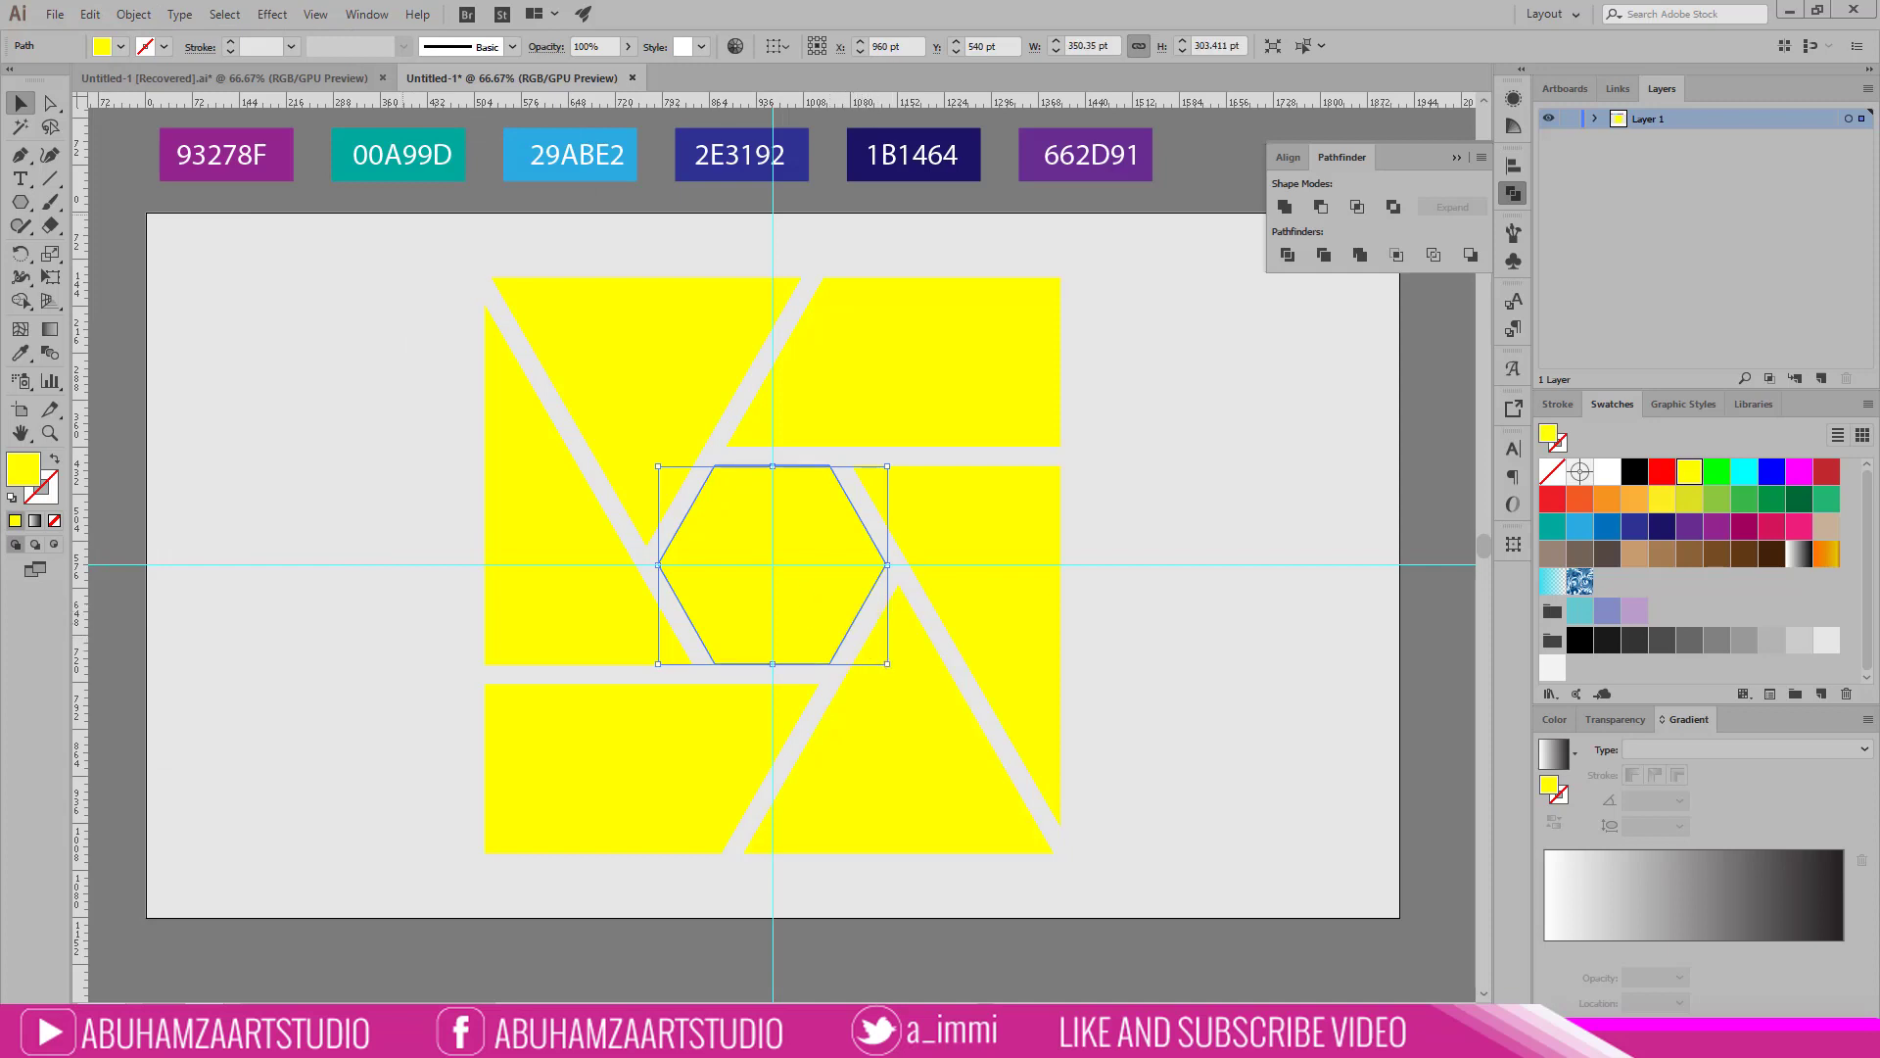
left_click(89, 13)
left_click(119, 109)
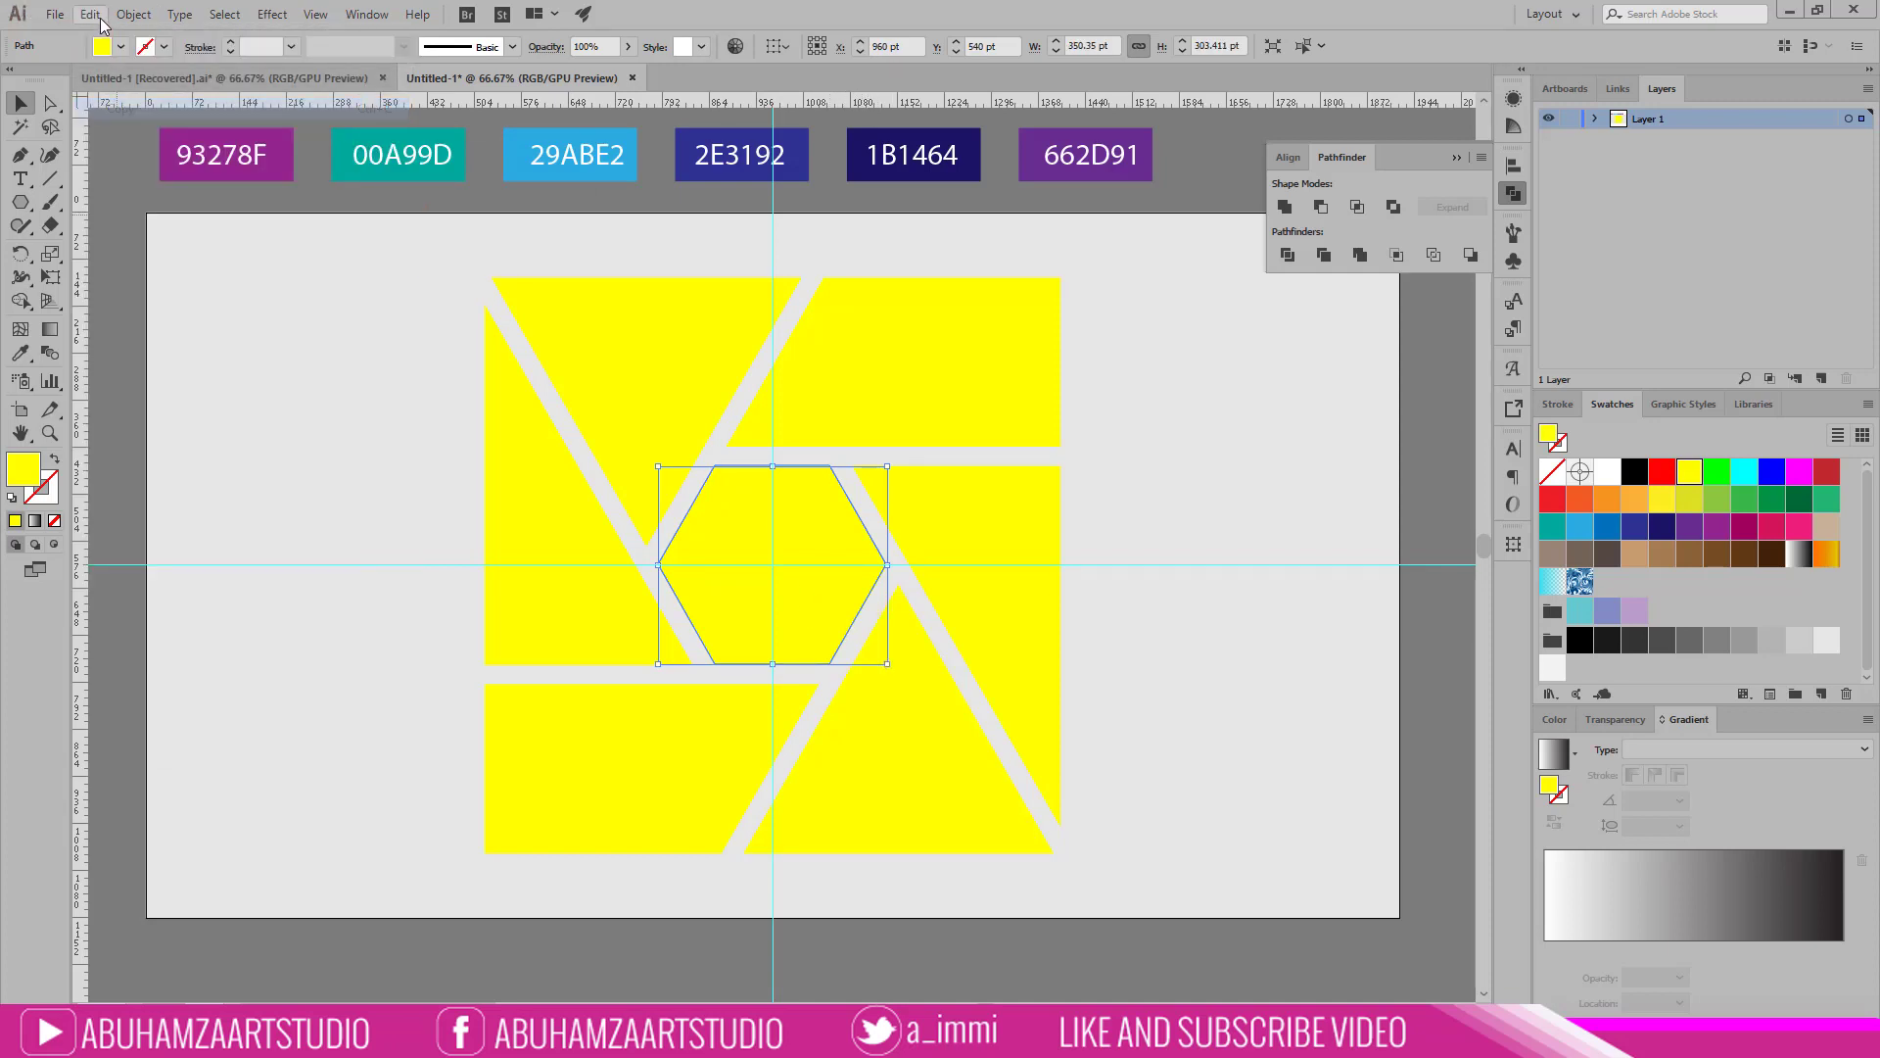
left_click(90, 14)
left_click(134, 153)
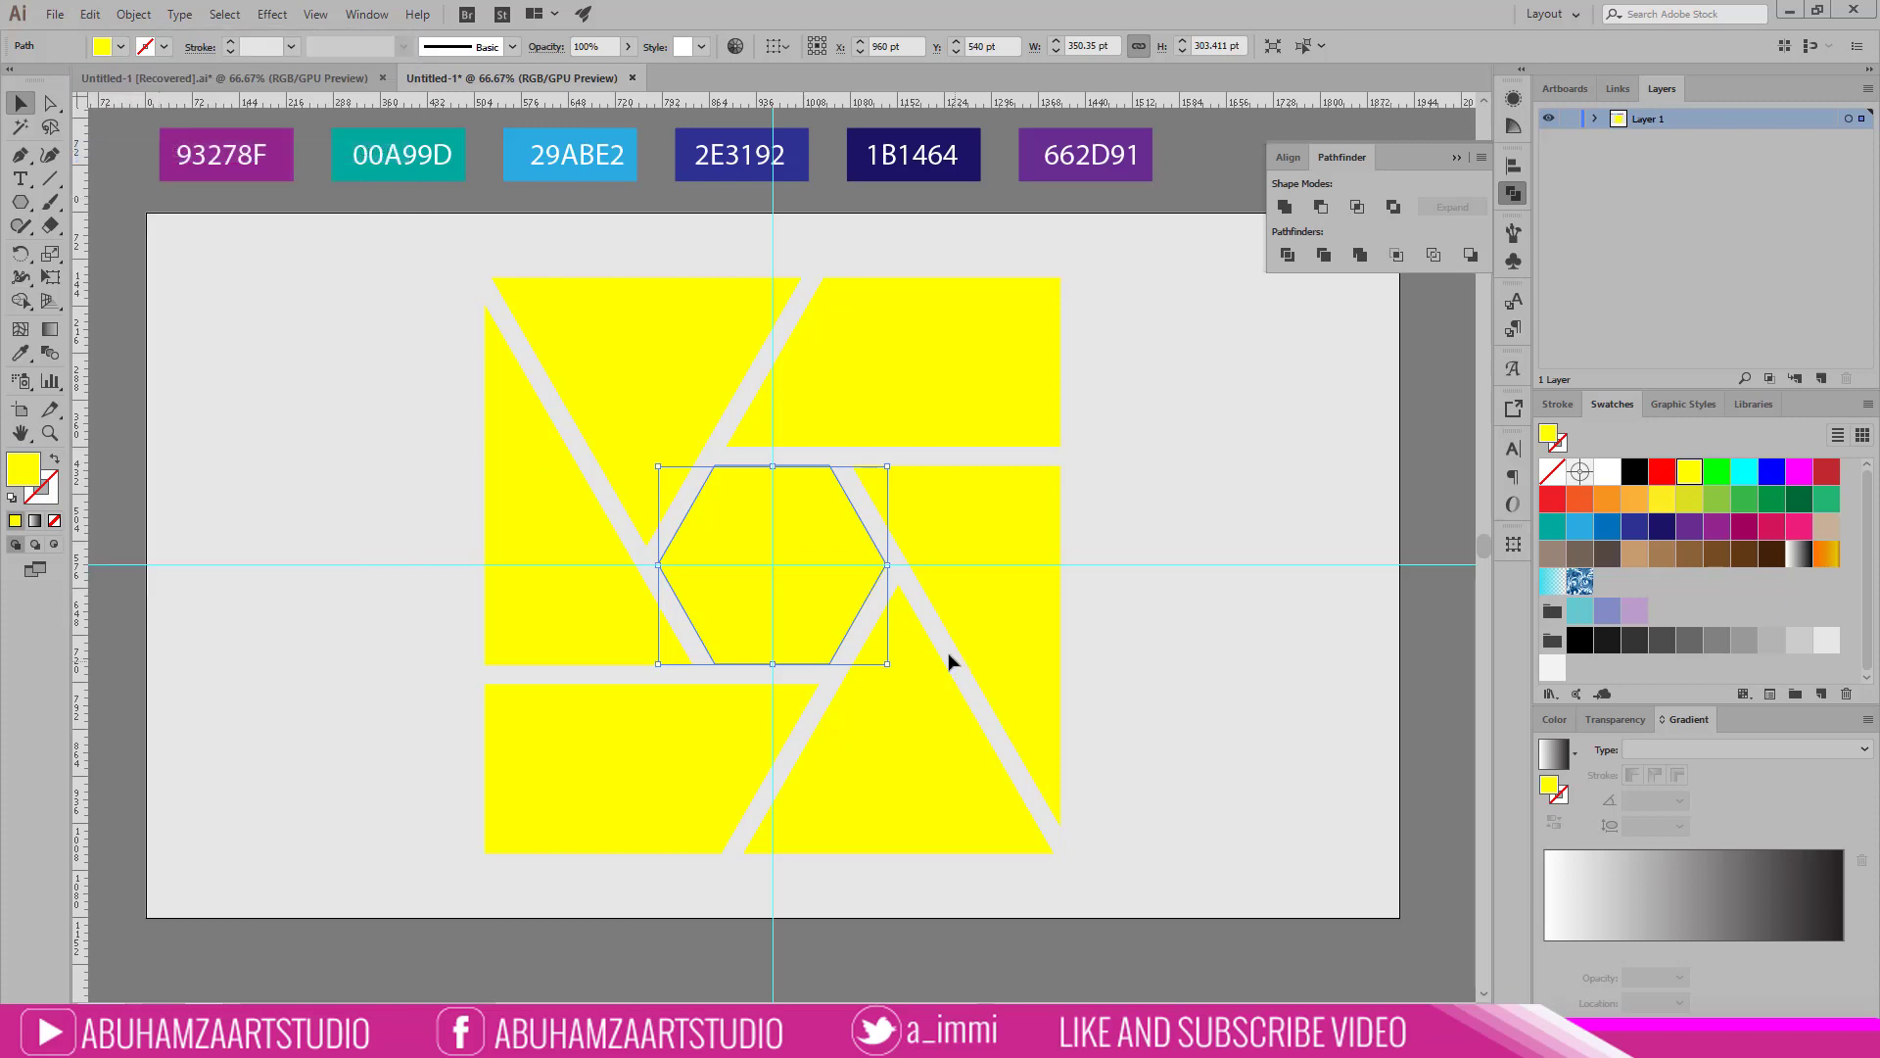
Step: Scale the hexagon copy from its centre to about 600 × 520 pt, then select the guides
left_click_drag(887, 664, 968, 787)
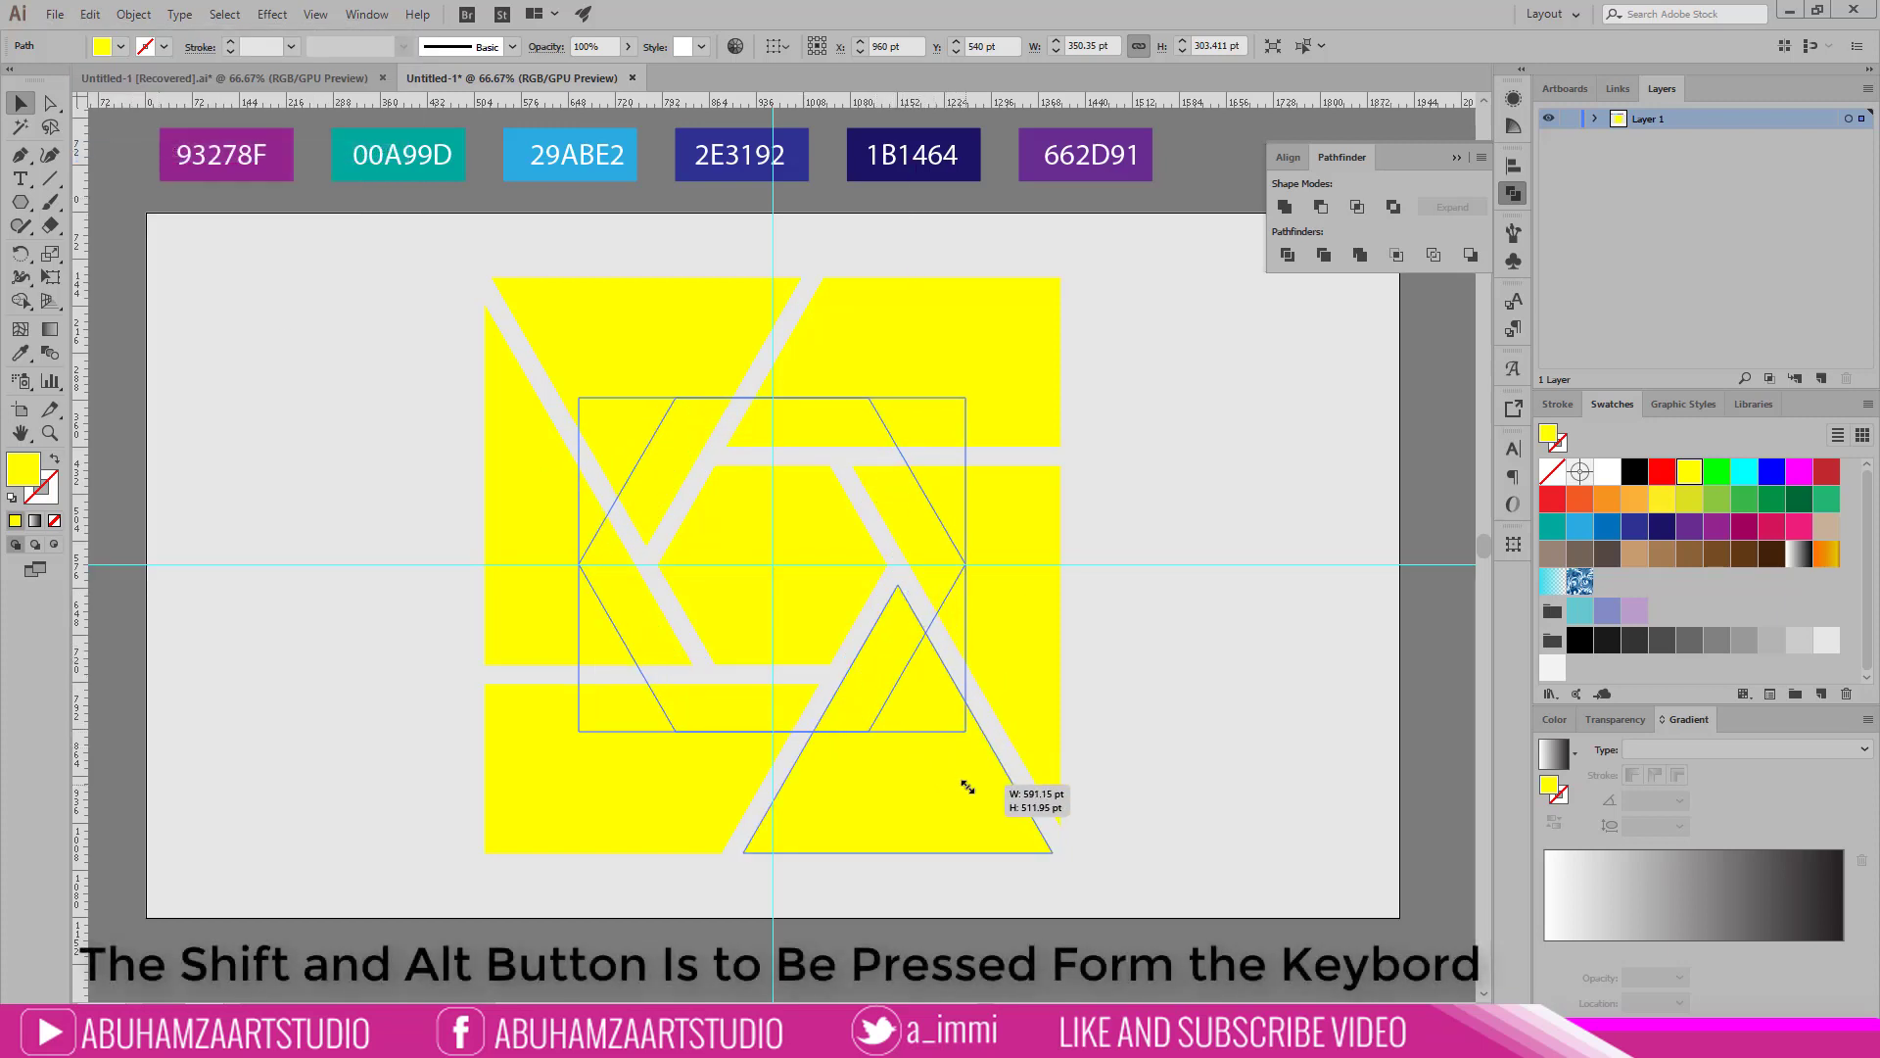
left_click_drag(968, 788, 970, 790)
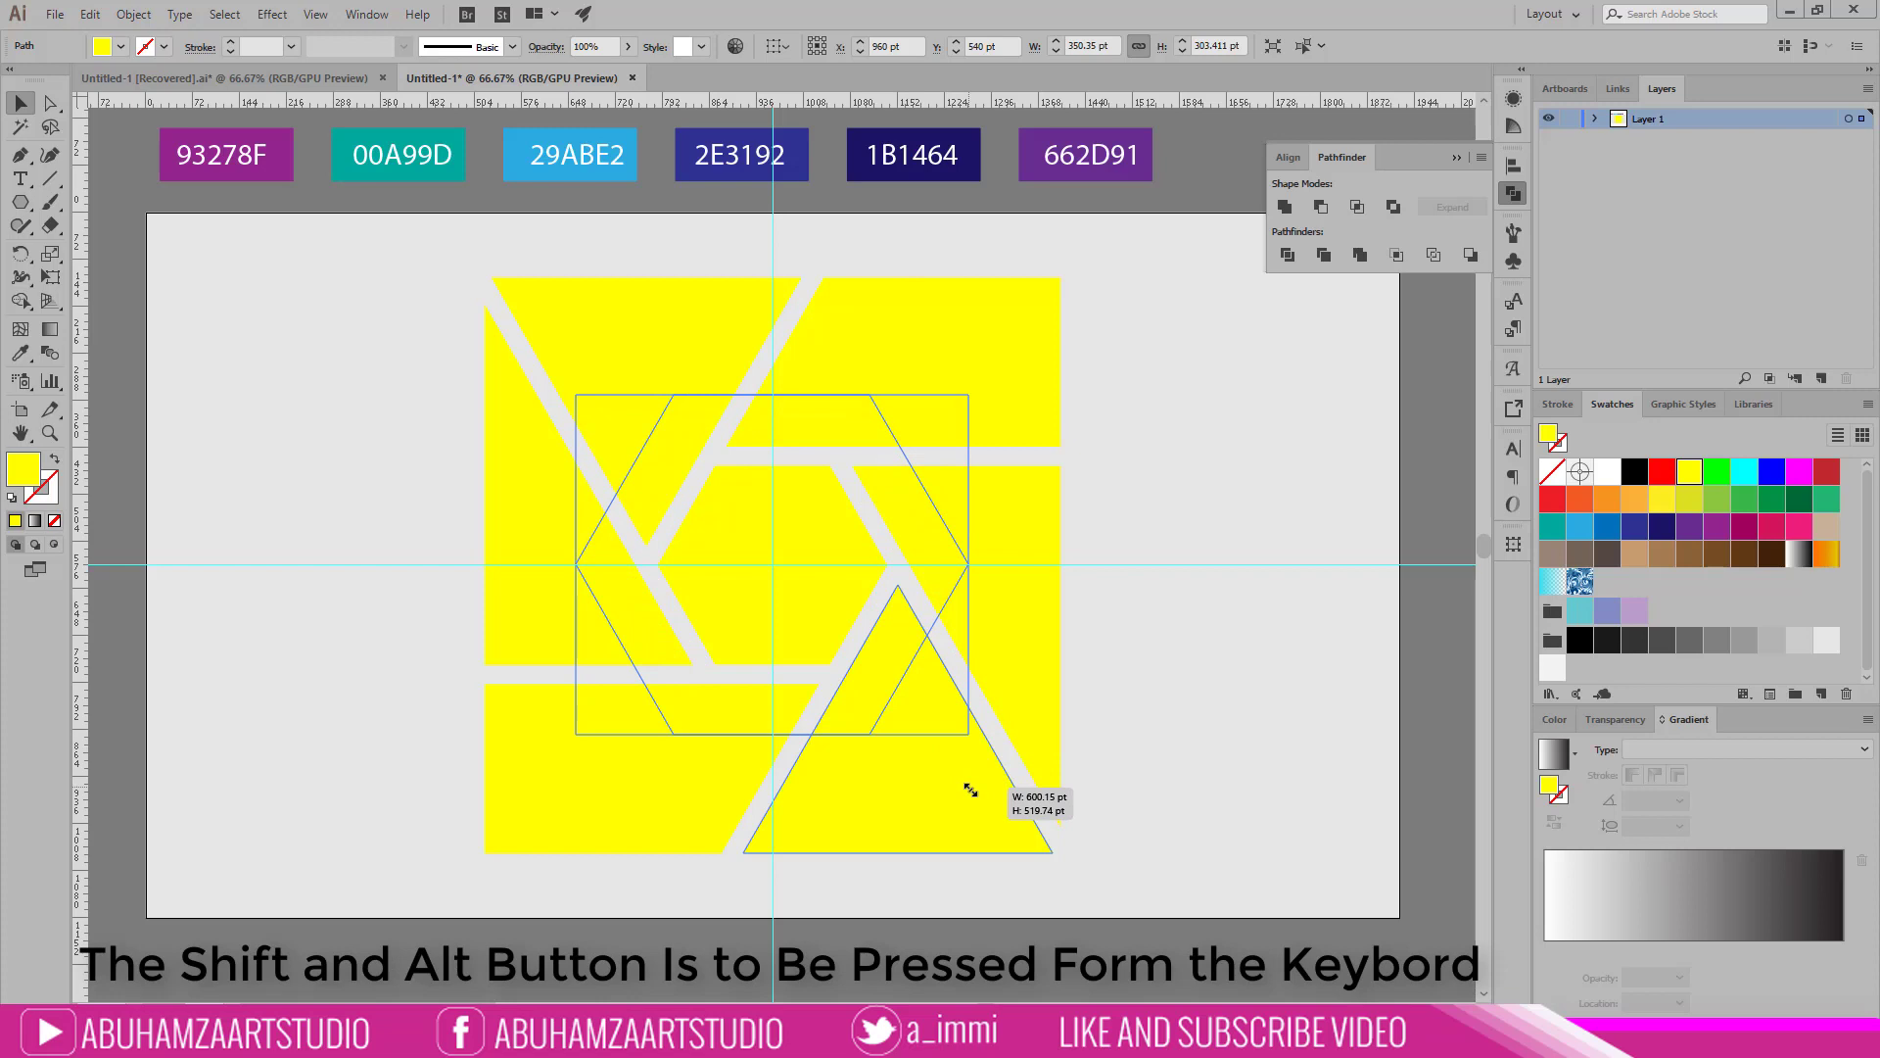
left_click_drag(971, 790, 970, 791)
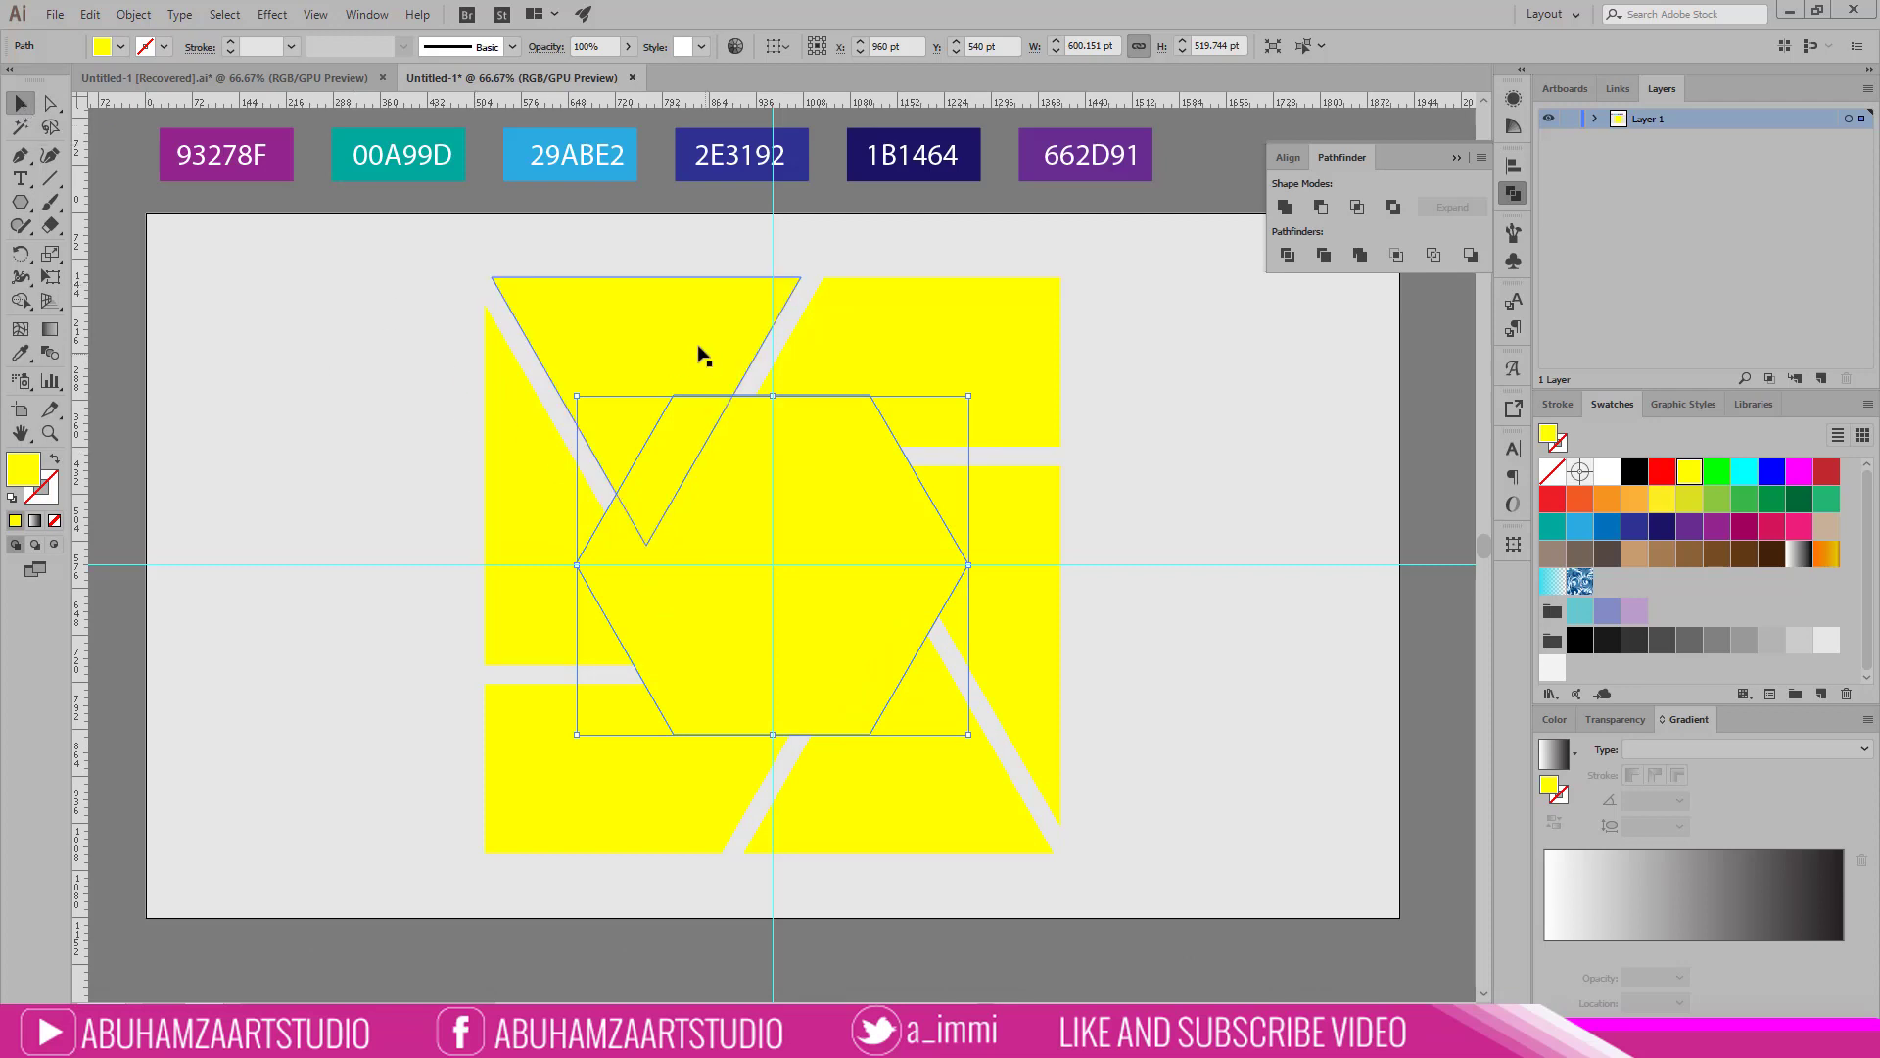
left_click_drag(655, 213, 820, 254)
left_click_drag(338, 466, 380, 675)
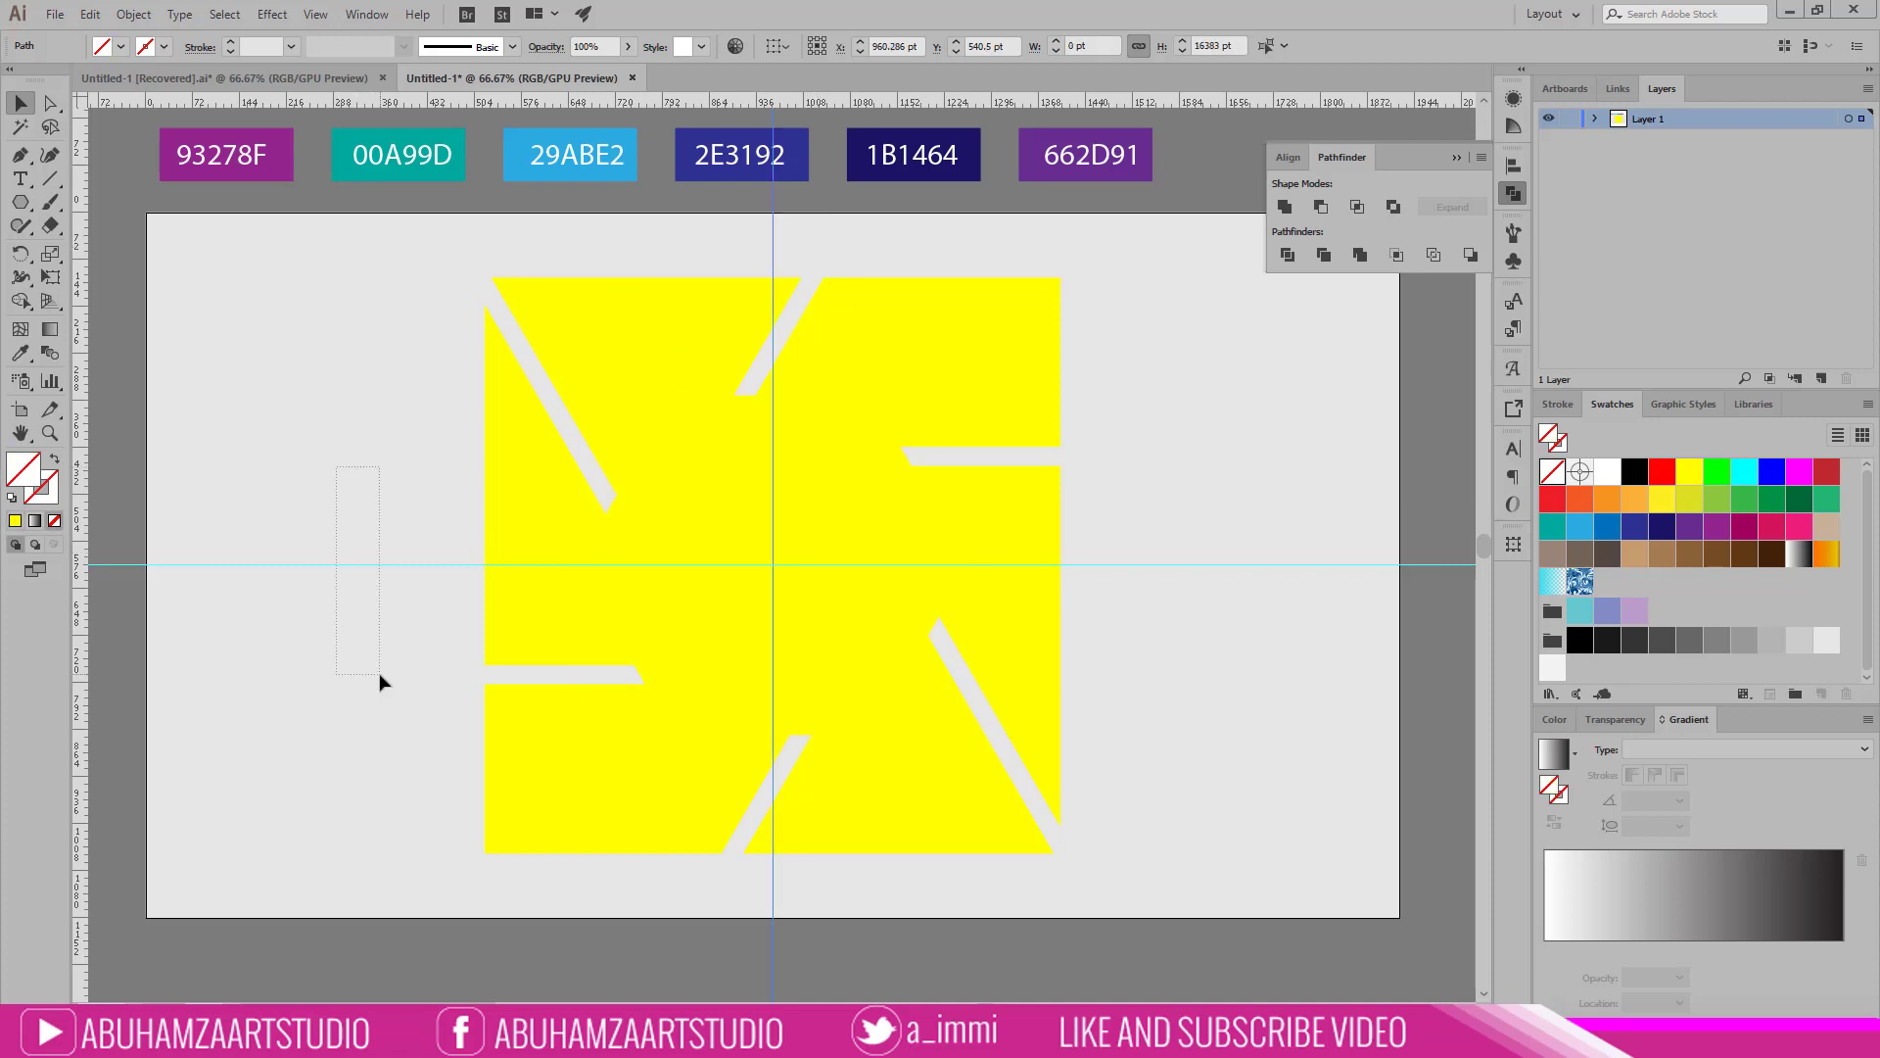
Step: Lock the guides, Pathfinder-Divide the yellow artwork with both hexagons, and ungroup the pieces
left_click(128, 14)
mouse_move(156, 130)
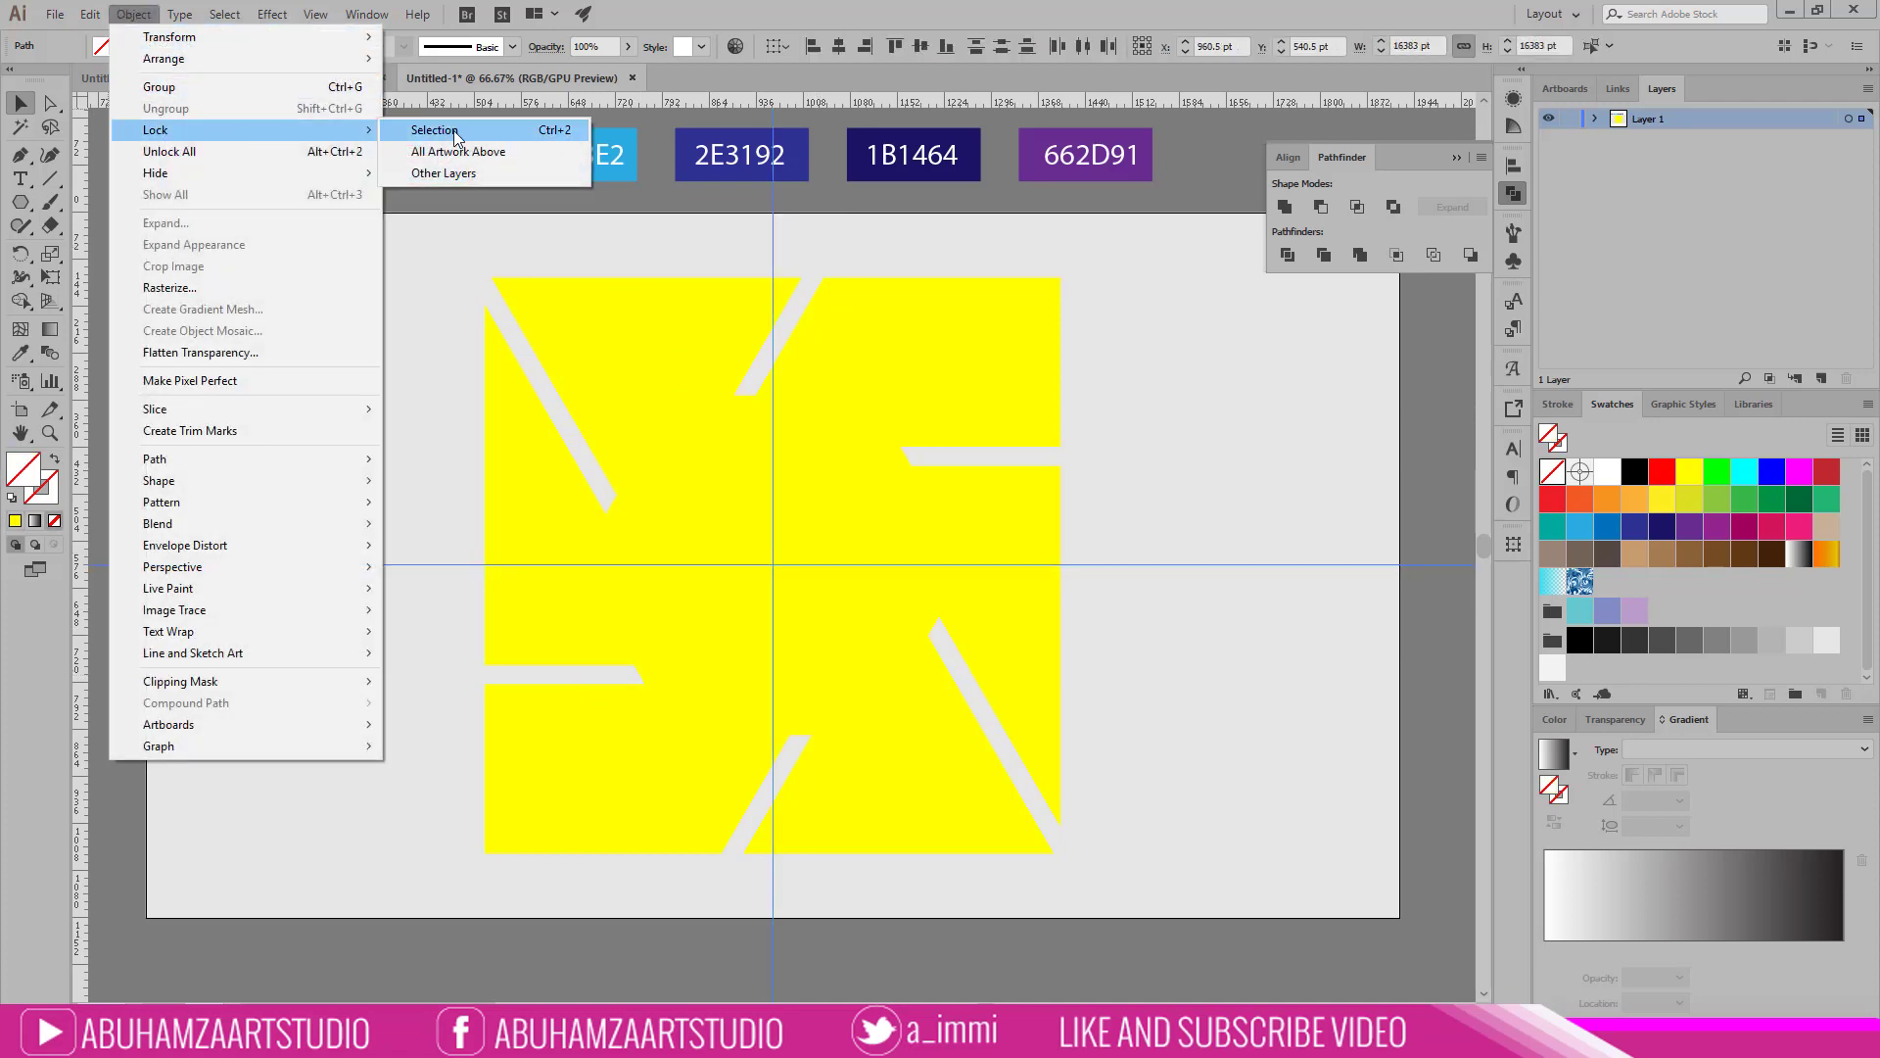
left_click(455, 137)
left_click_drag(403, 338, 1133, 862)
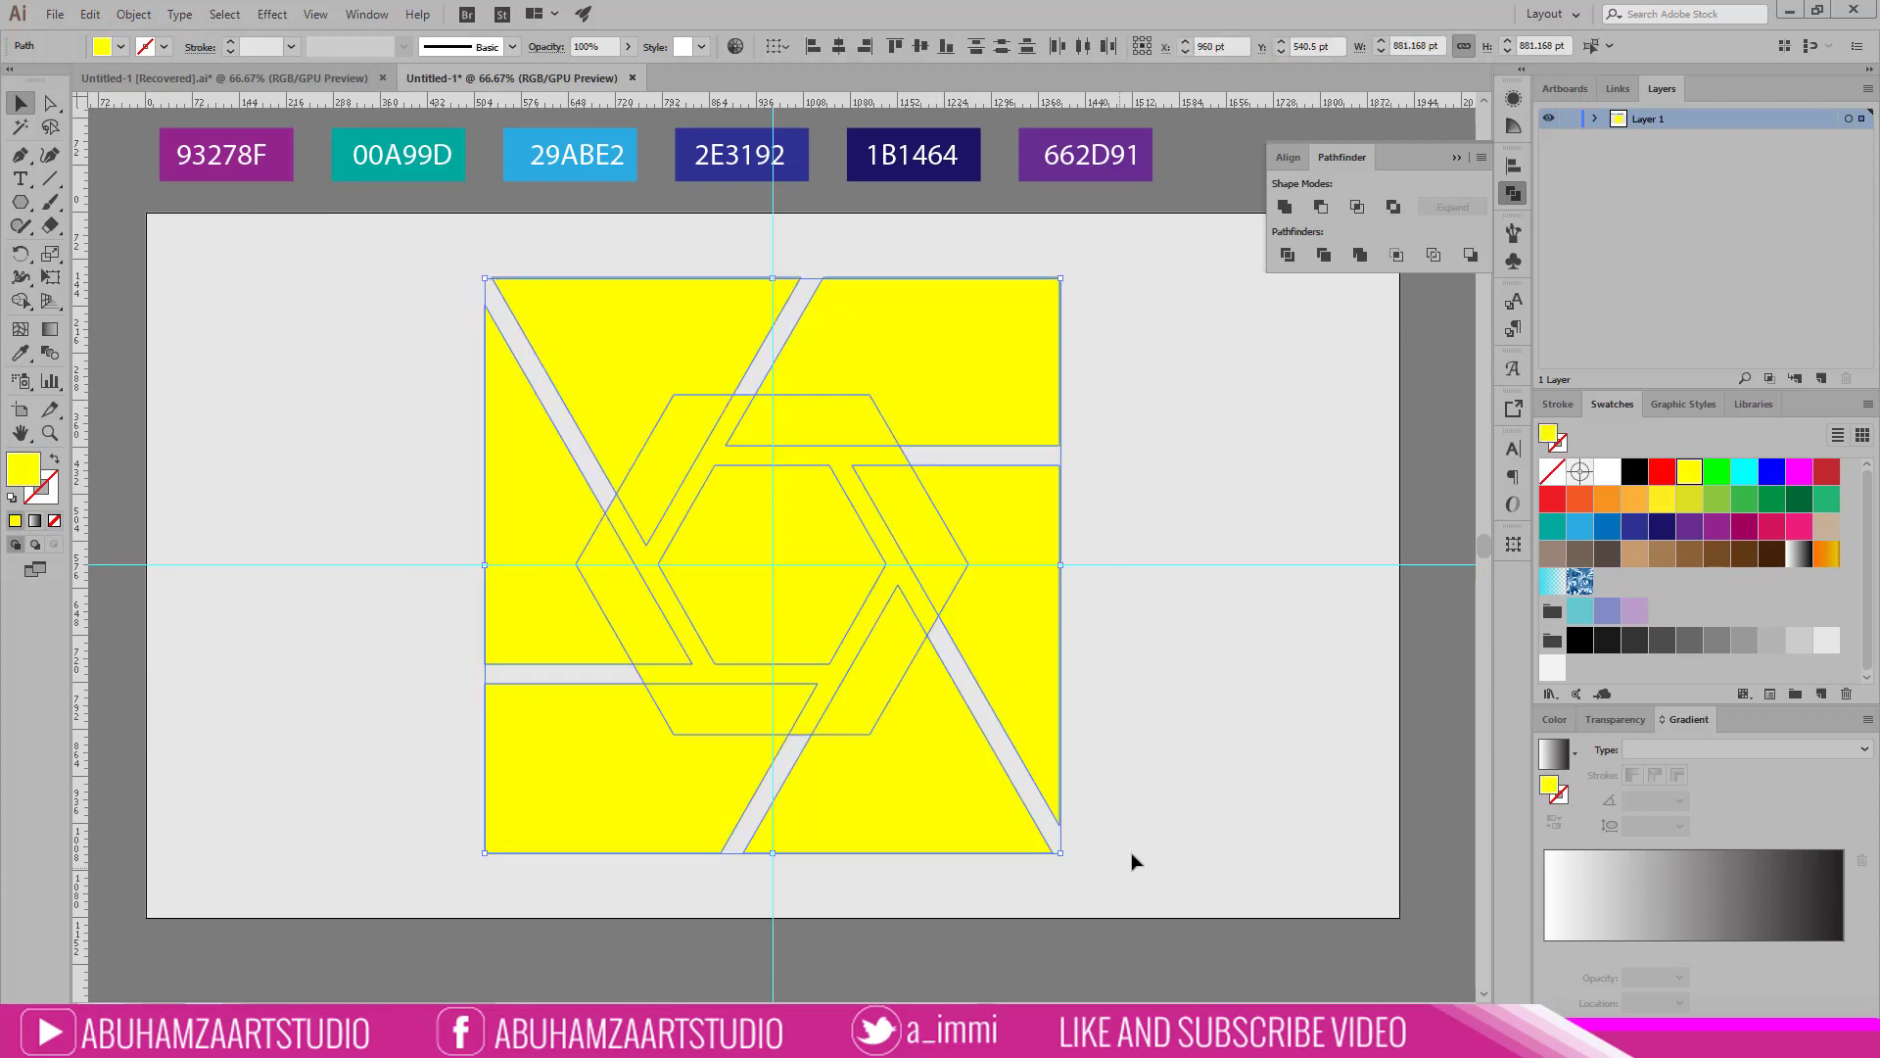
left_click(1289, 261)
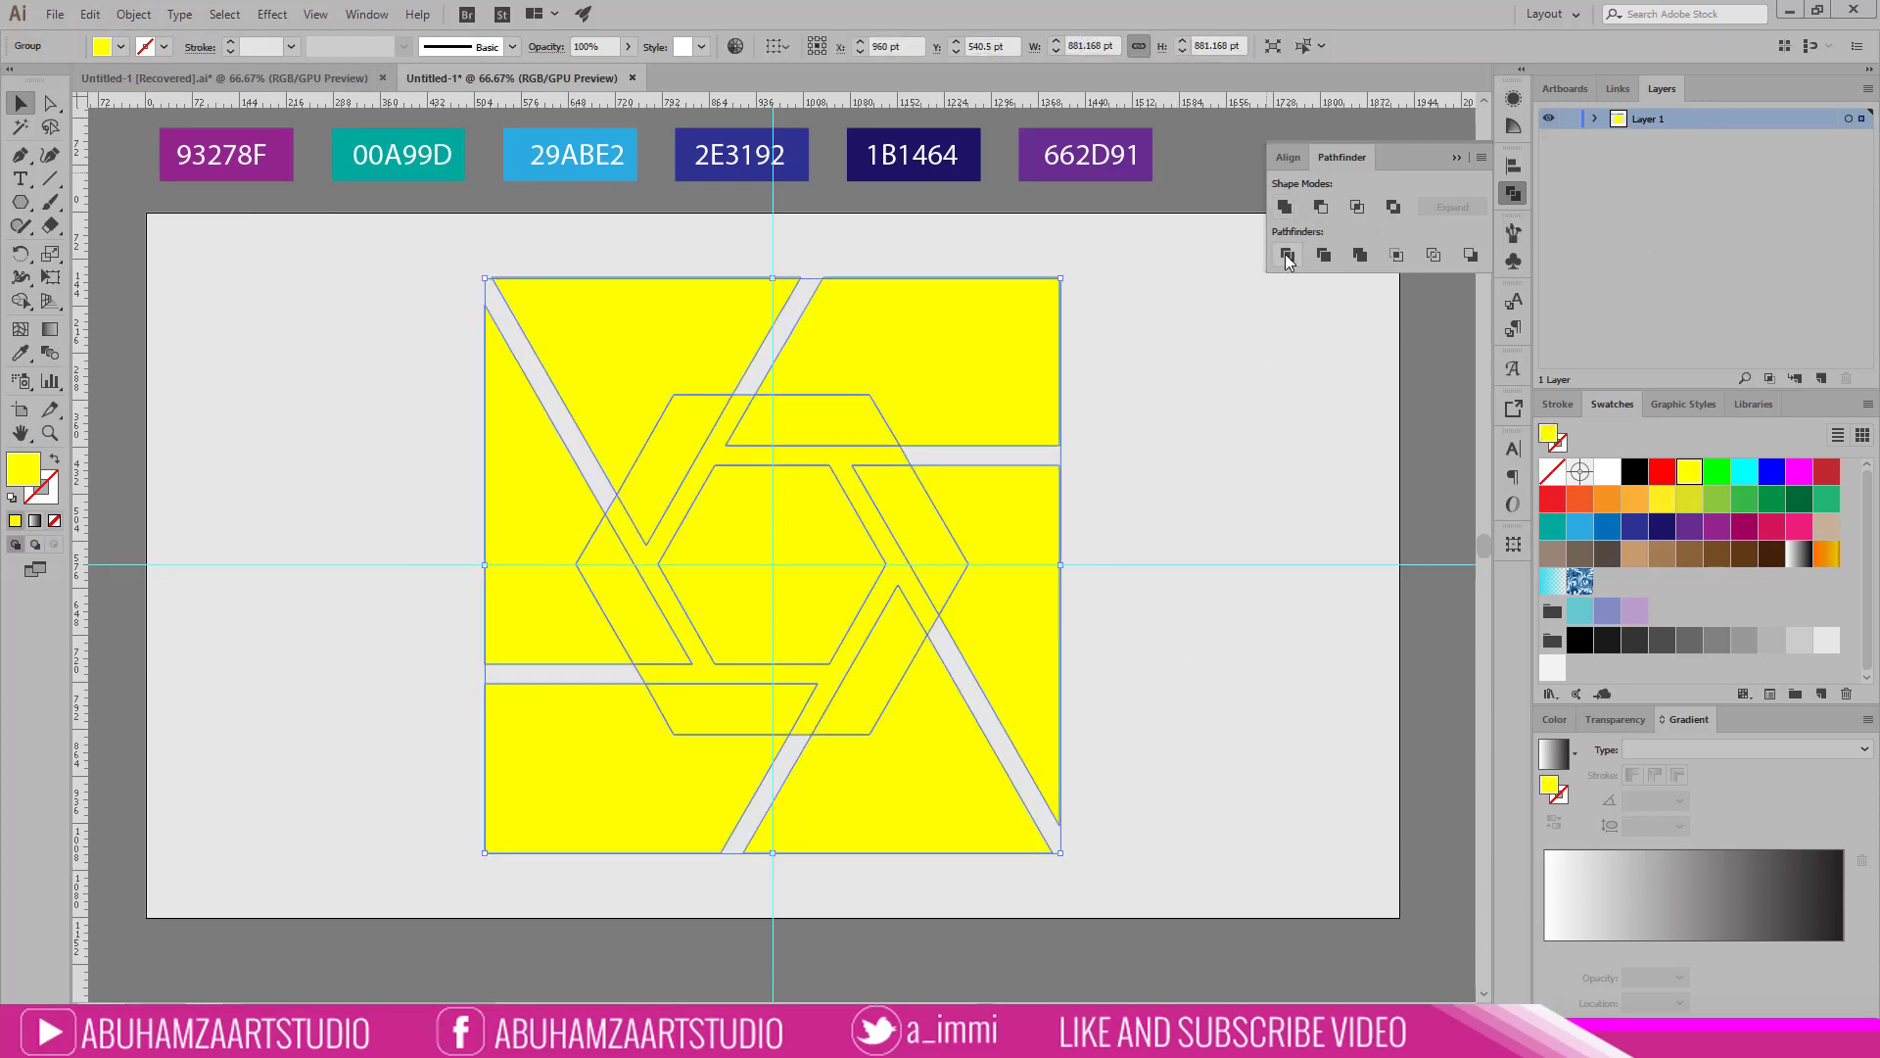
right_click(848, 427)
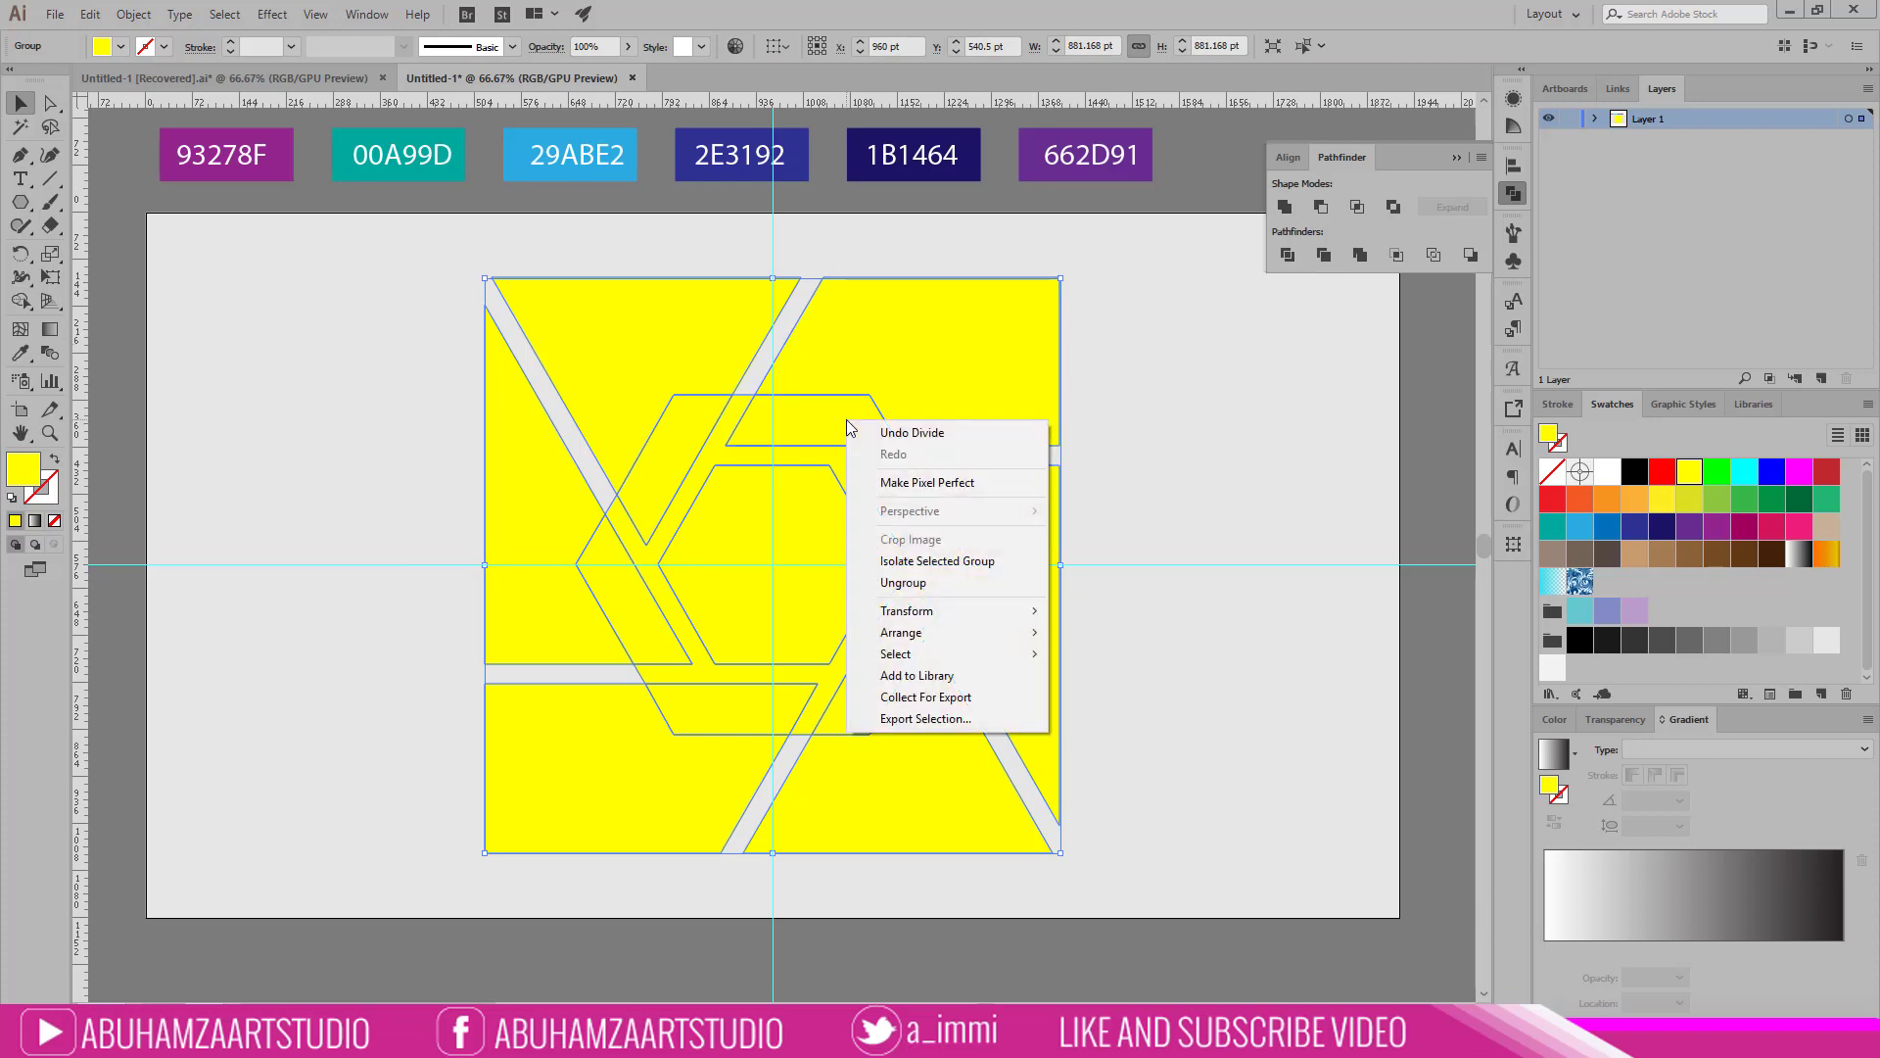
left_click(925, 586)
left_click(1280, 512)
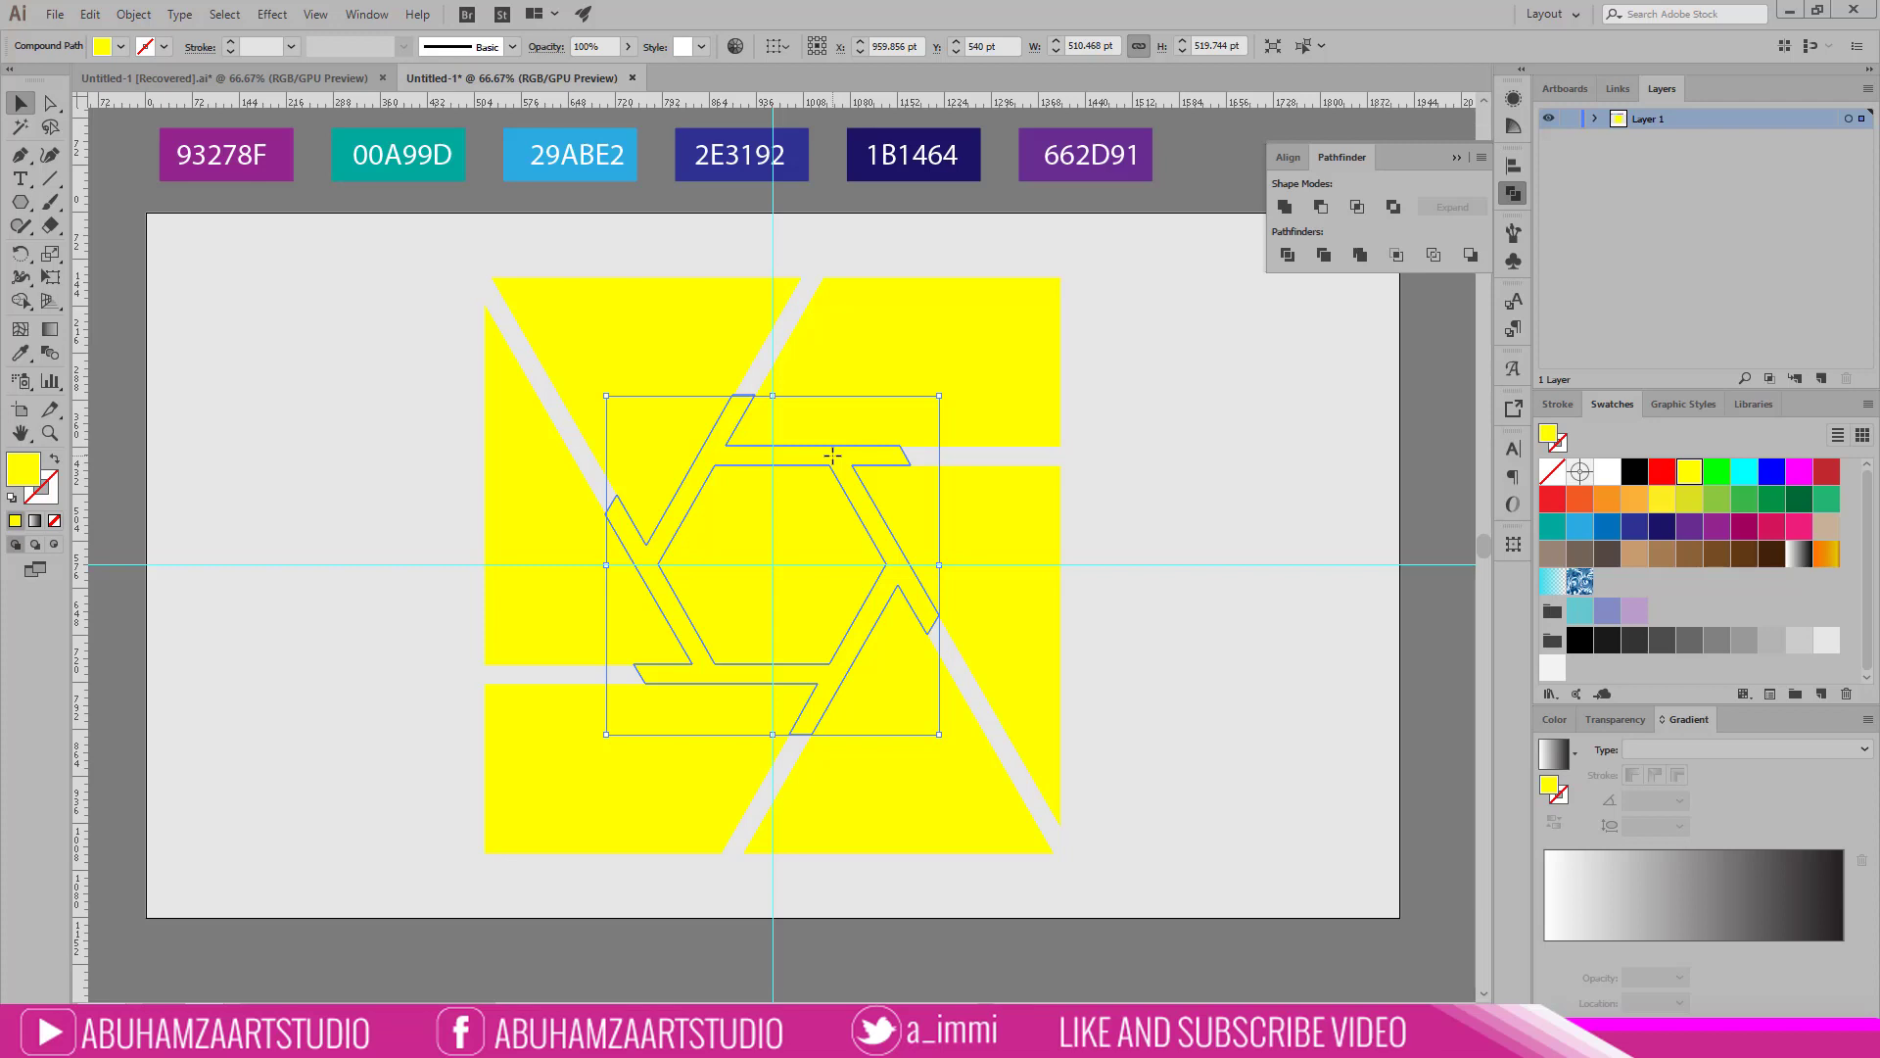
Step: Delete the hexagonal compound path piece and deselect the ring
key("Delete")
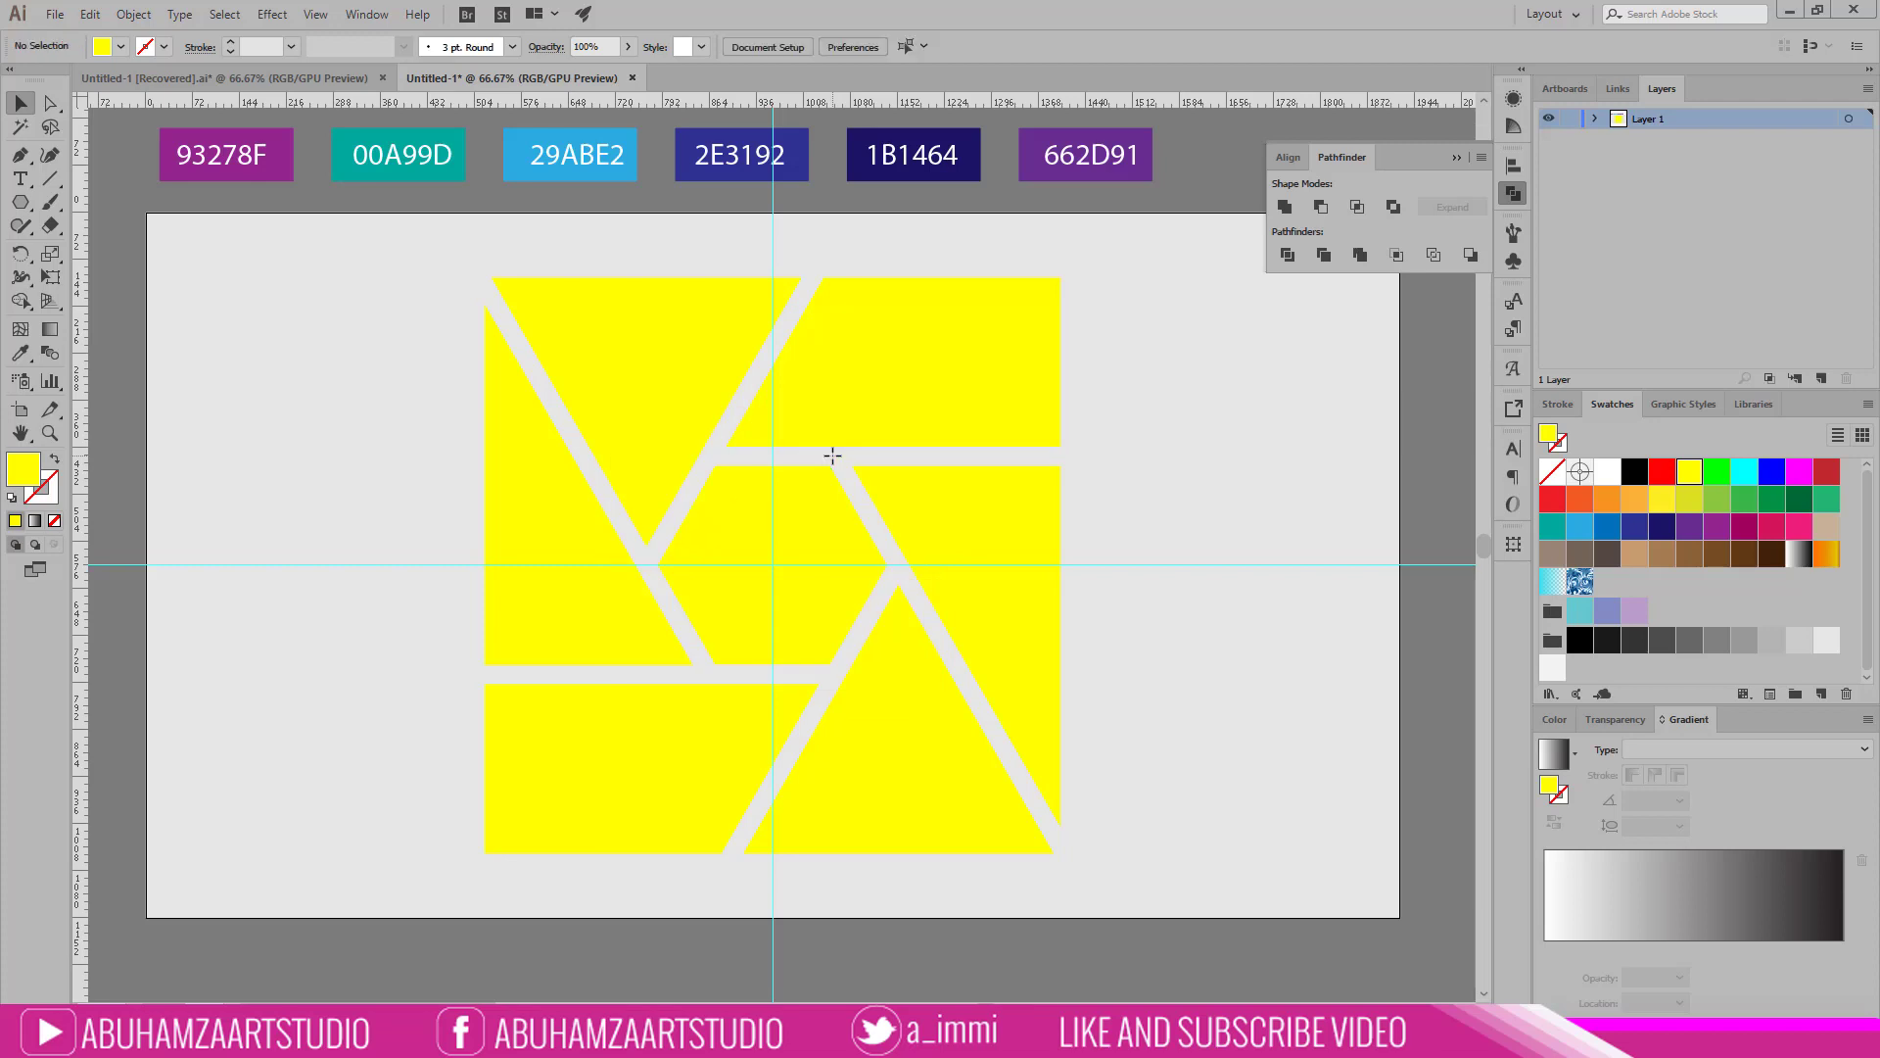
left_click(675, 450)
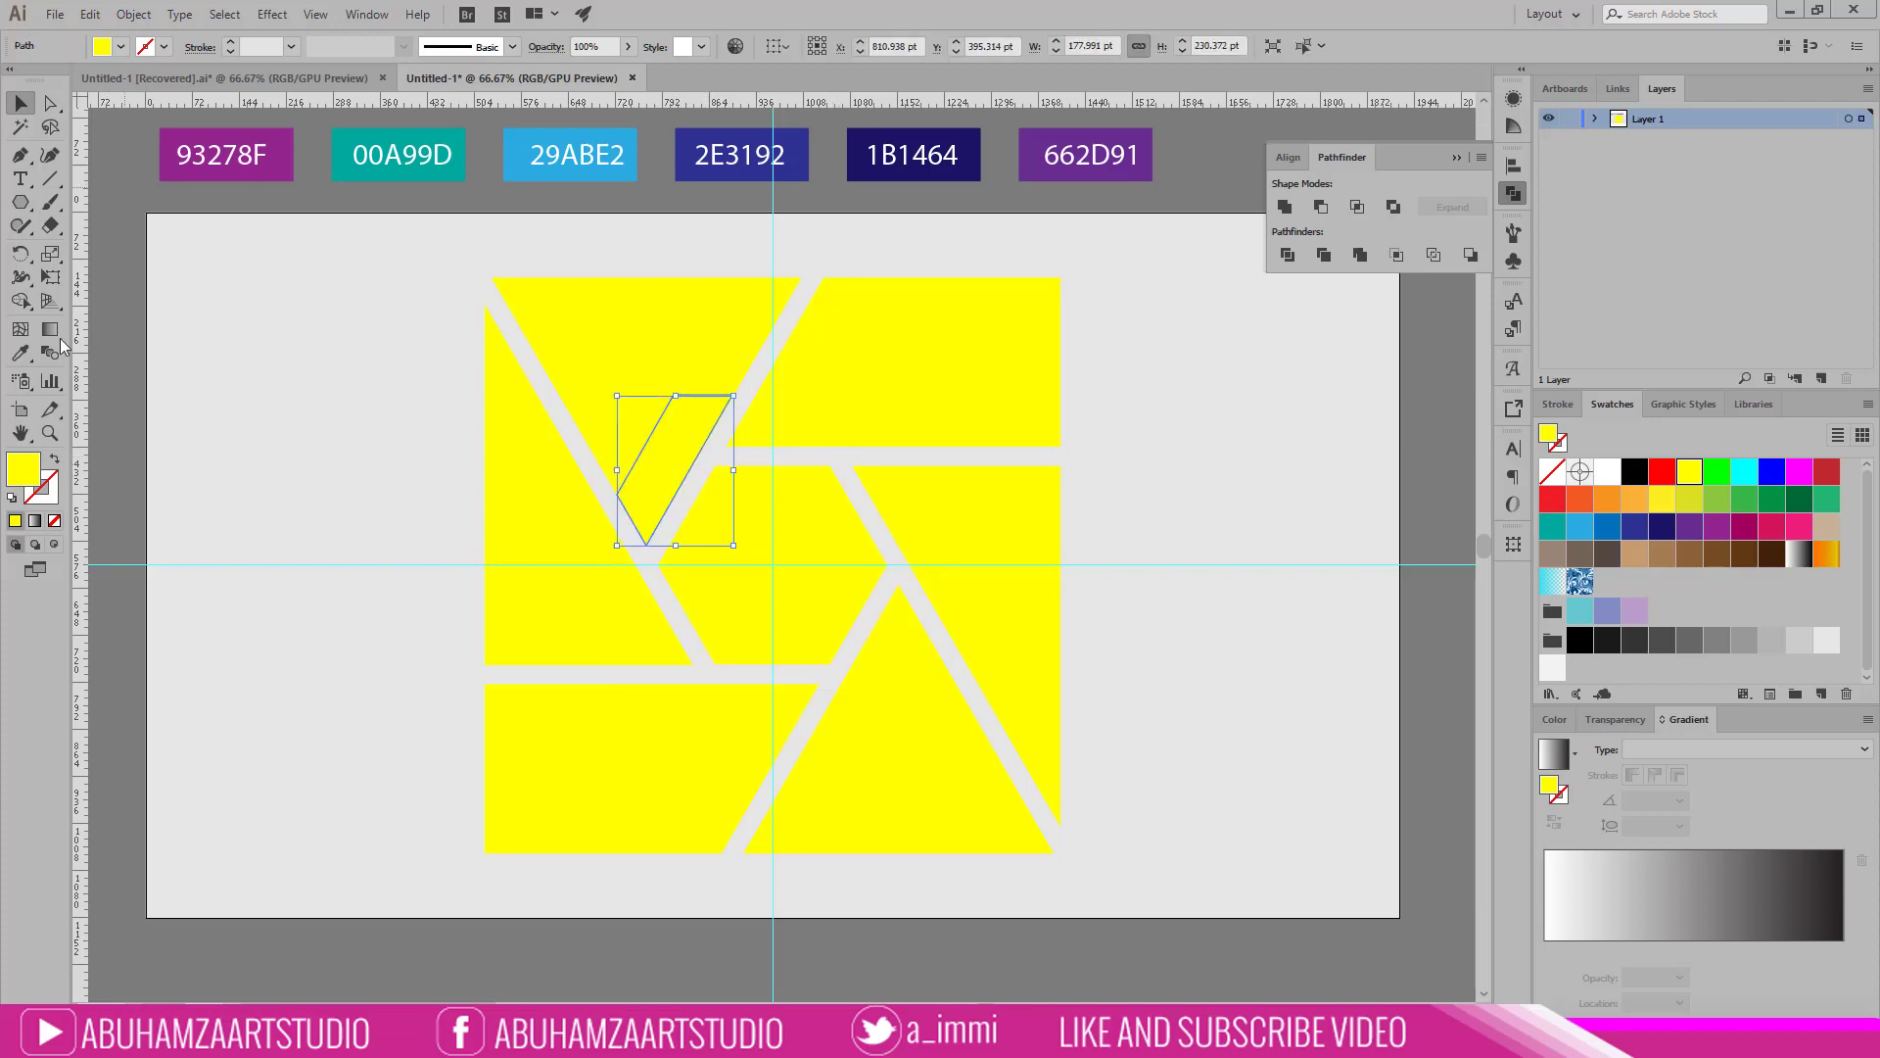
left_click(20, 352)
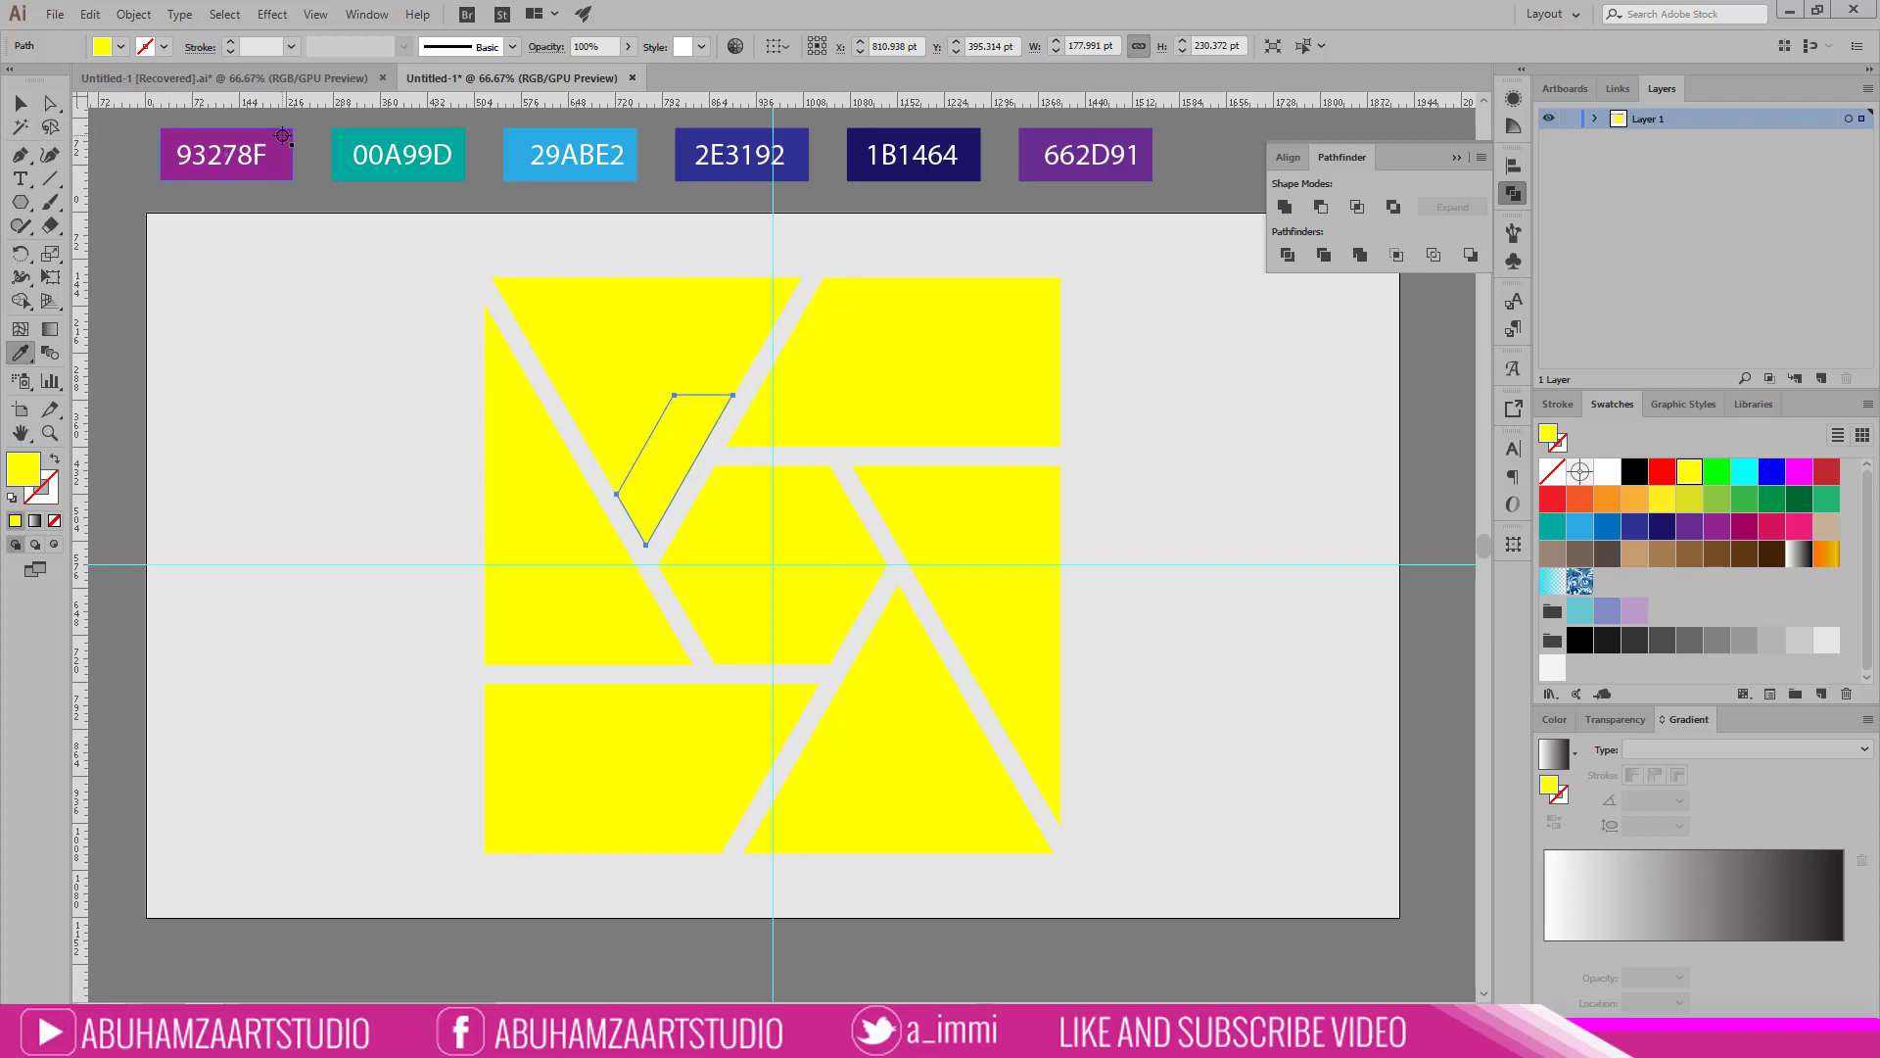
left_click(21, 103)
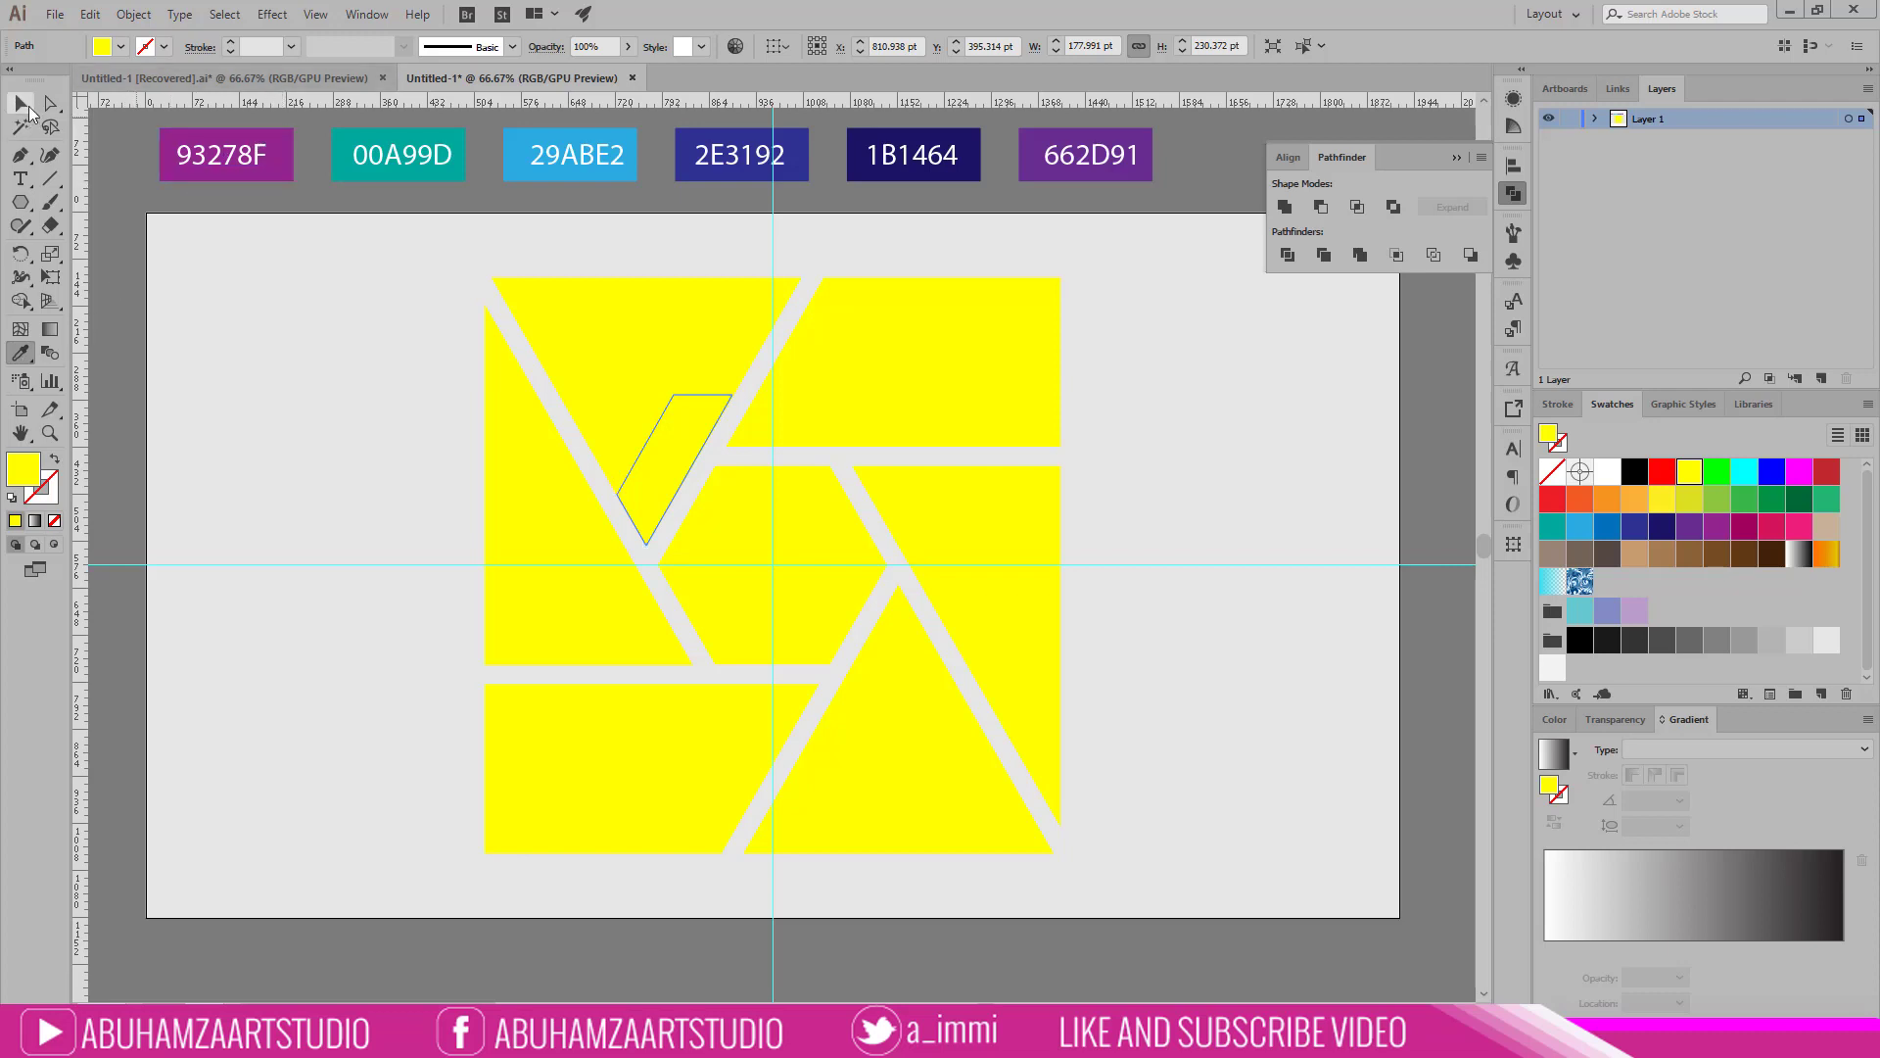
left_click(322, 367)
Step: Fill all the divided pieces with the light grey R=230 swatch
left_click_drag(583, 454, 1125, 914)
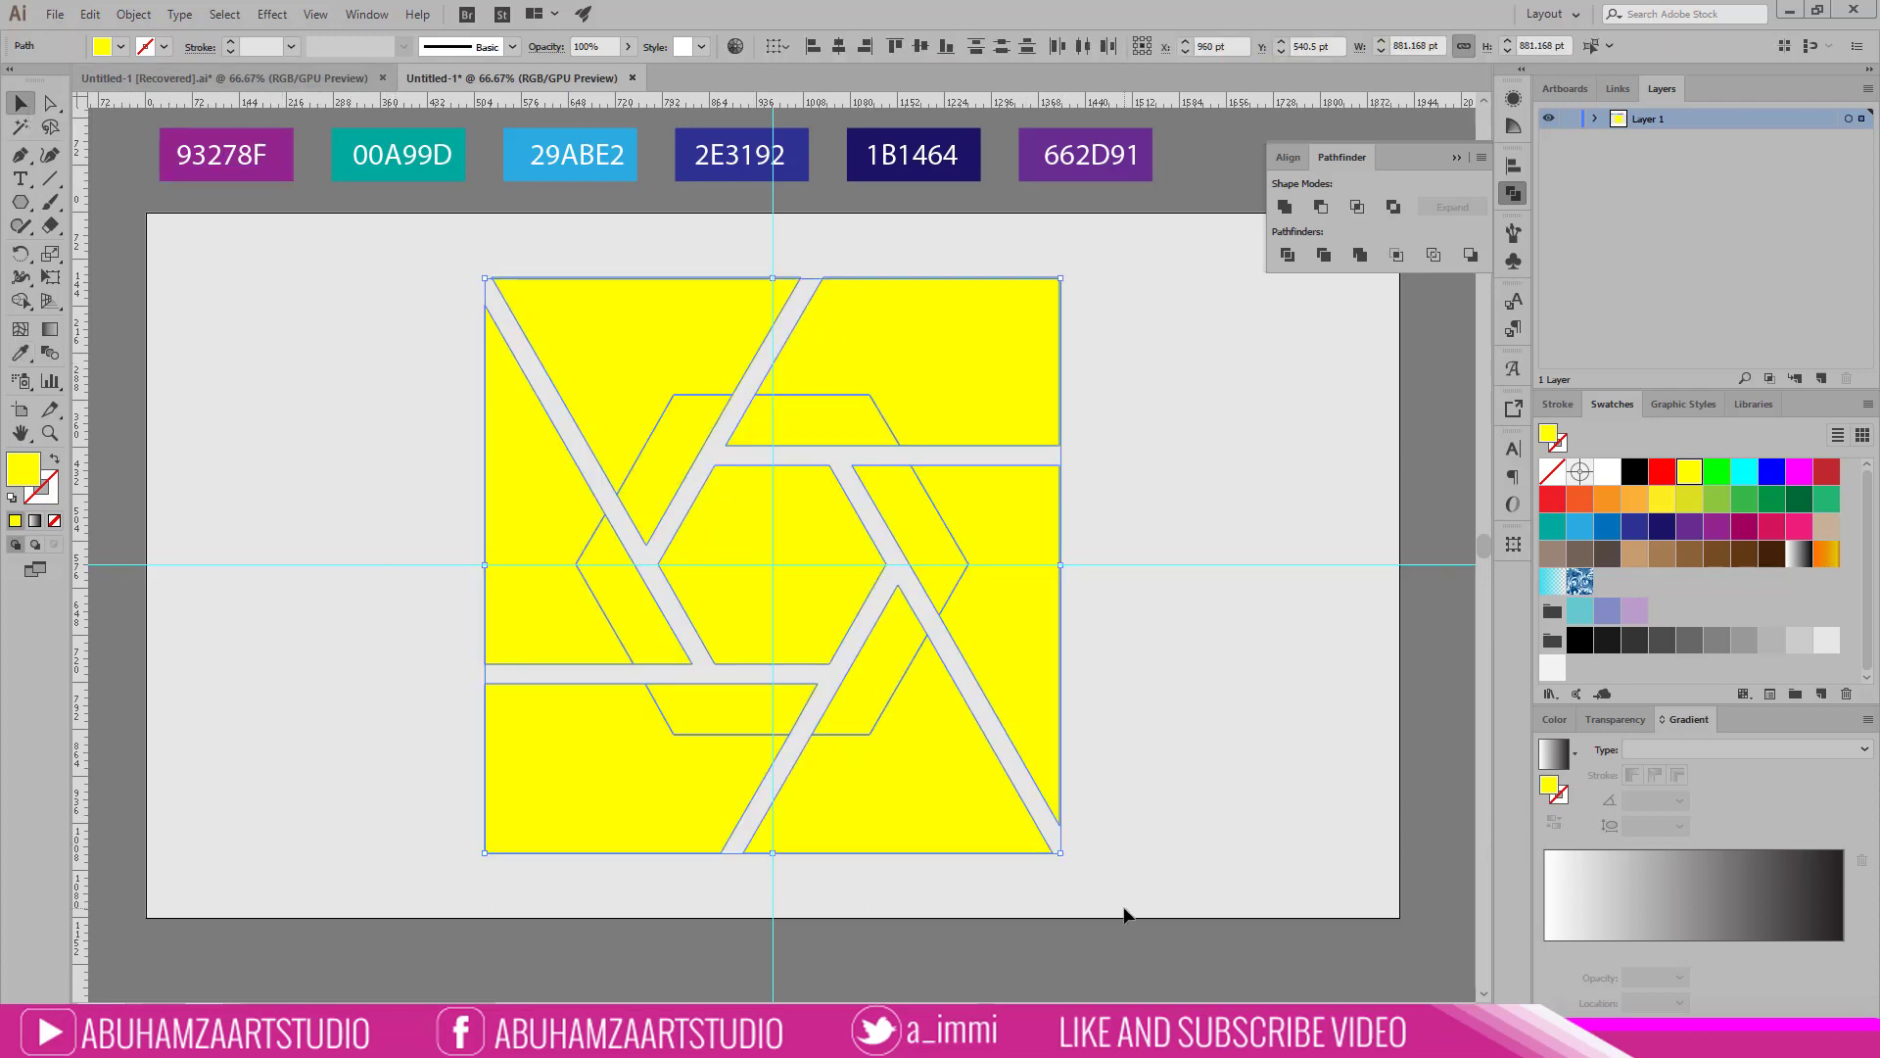
left_click(1832, 641)
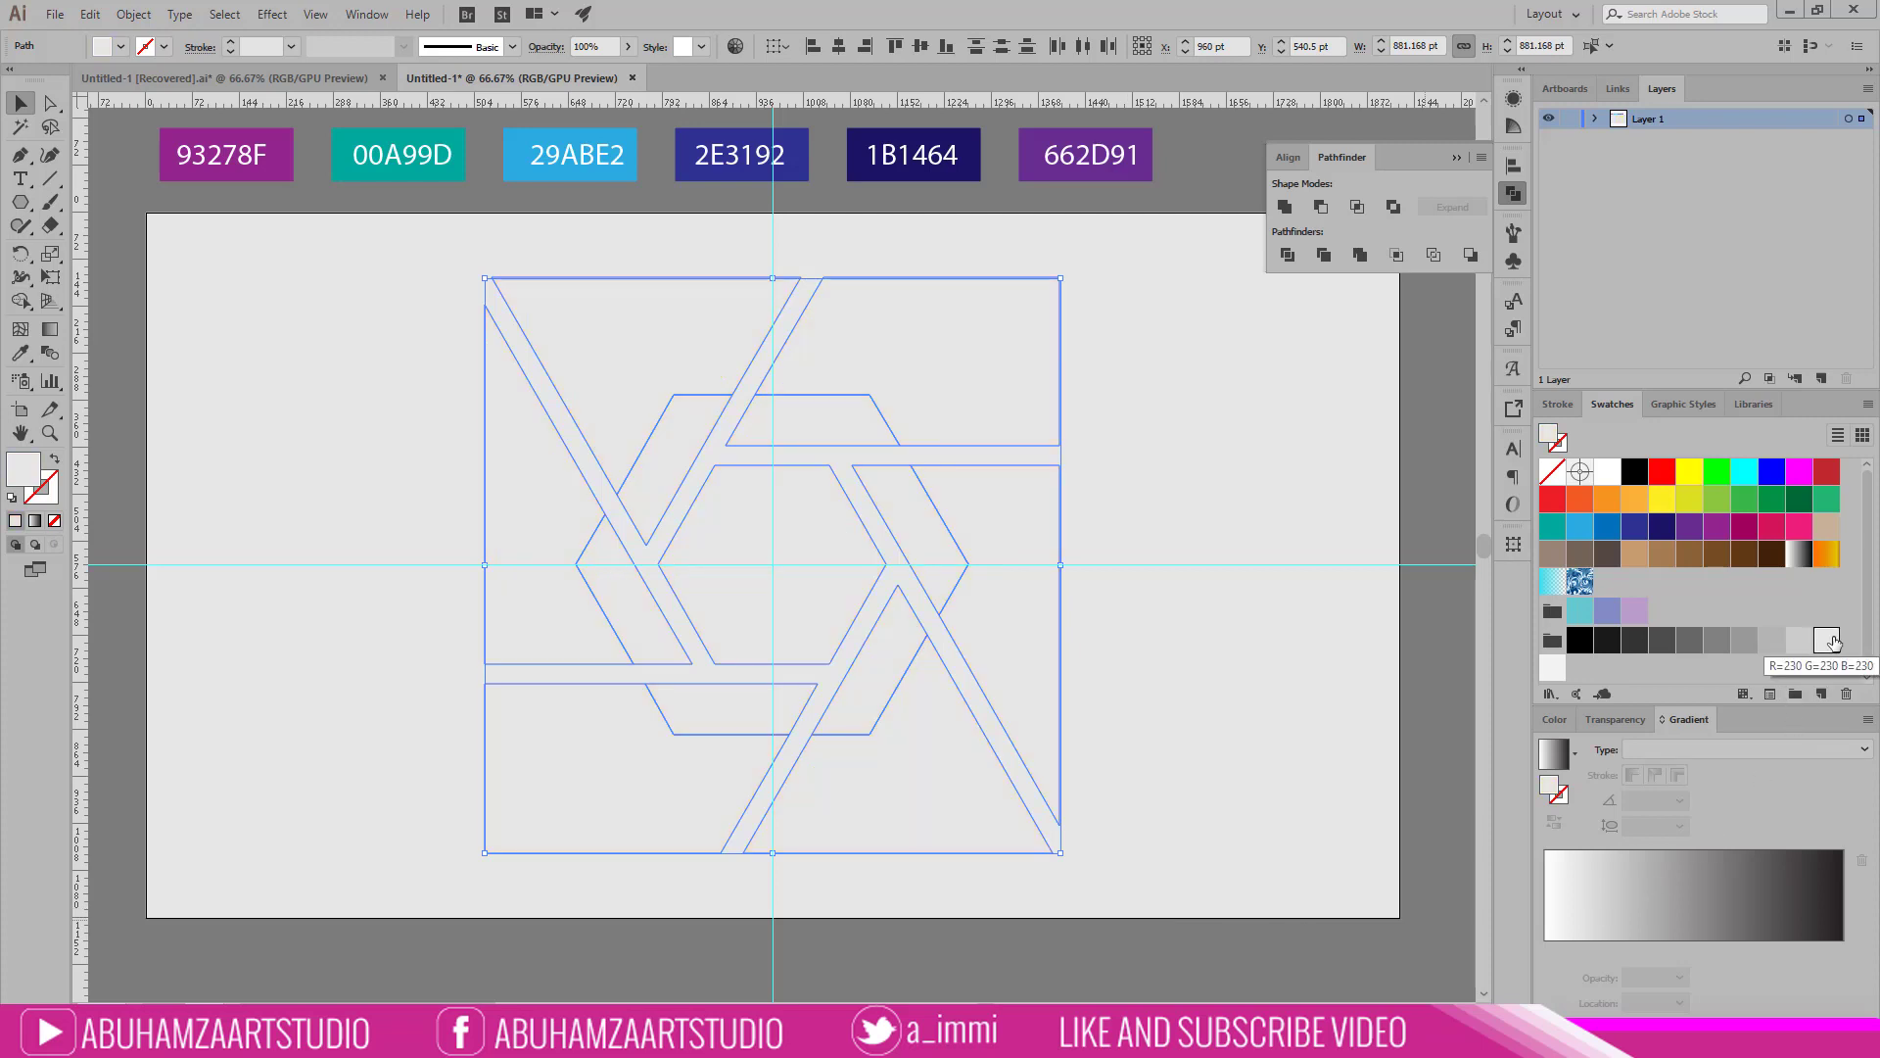
left_click(1799, 641)
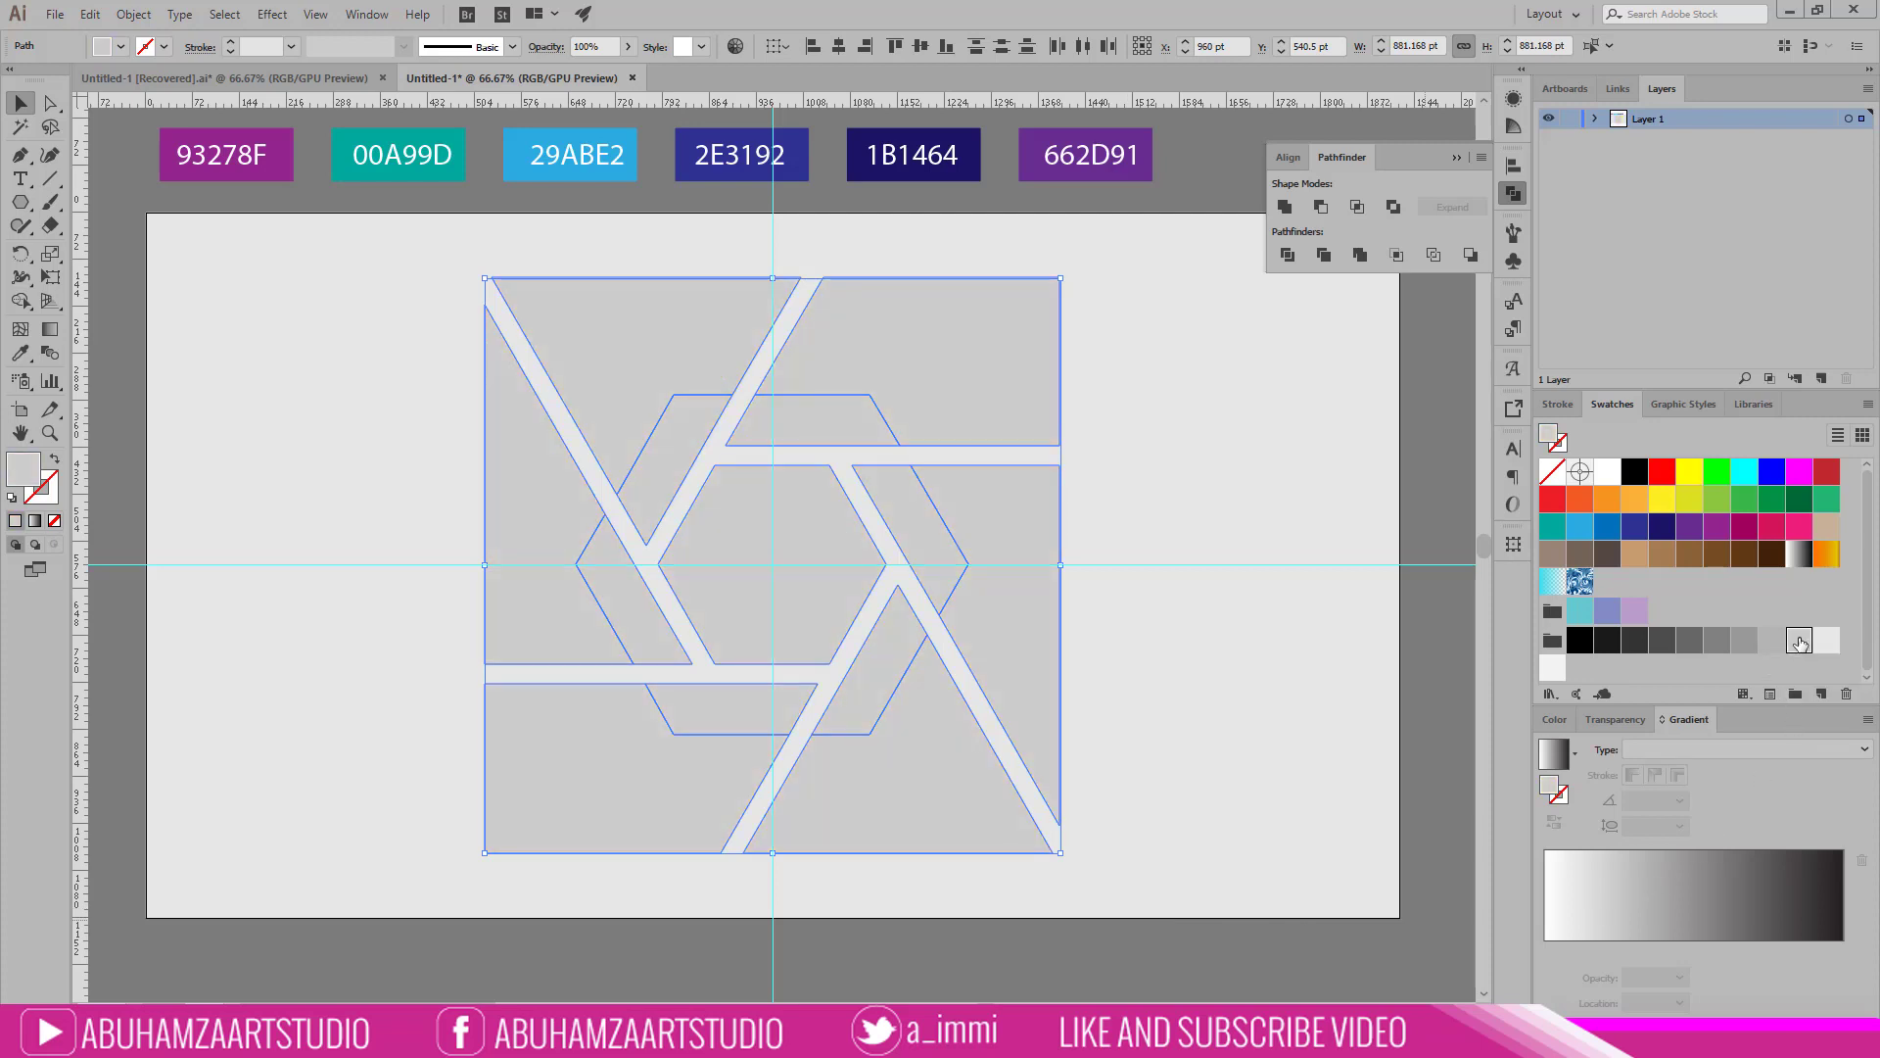
left_click(1827, 641)
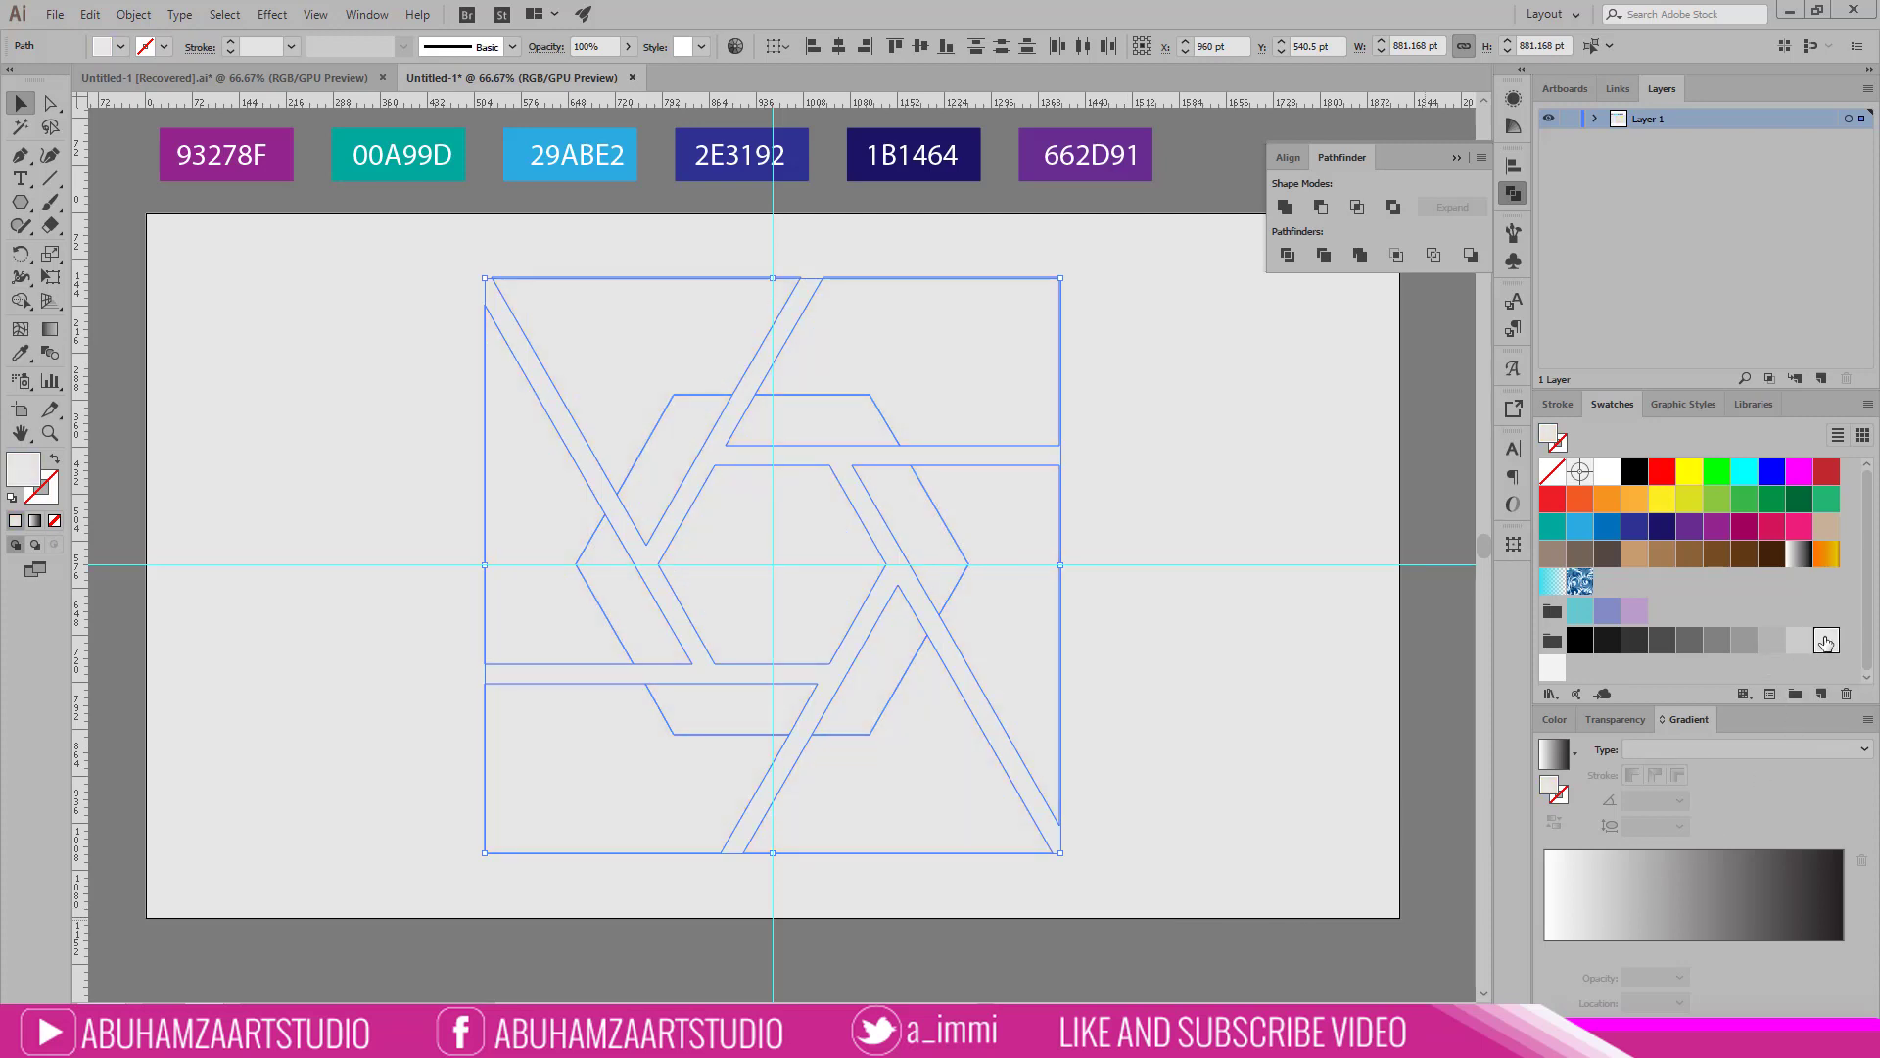
left_click(386, 324)
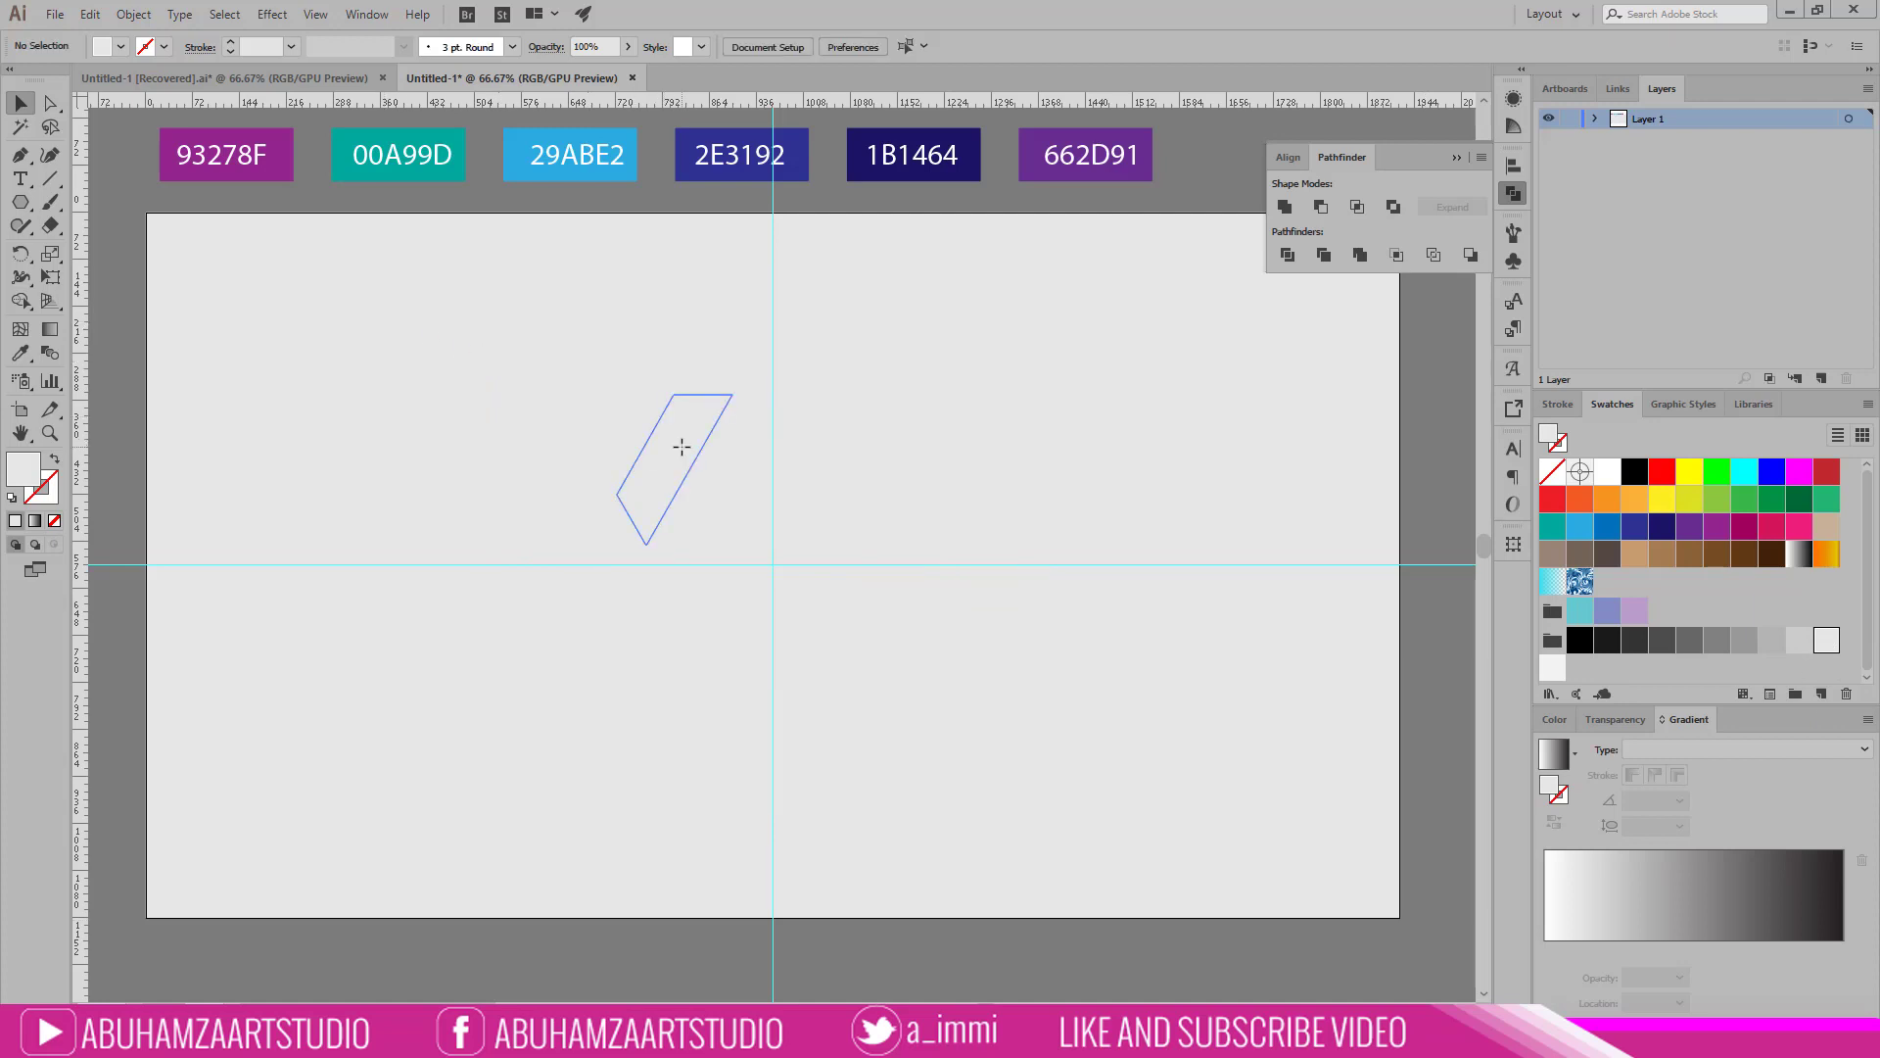
left_click(682, 447)
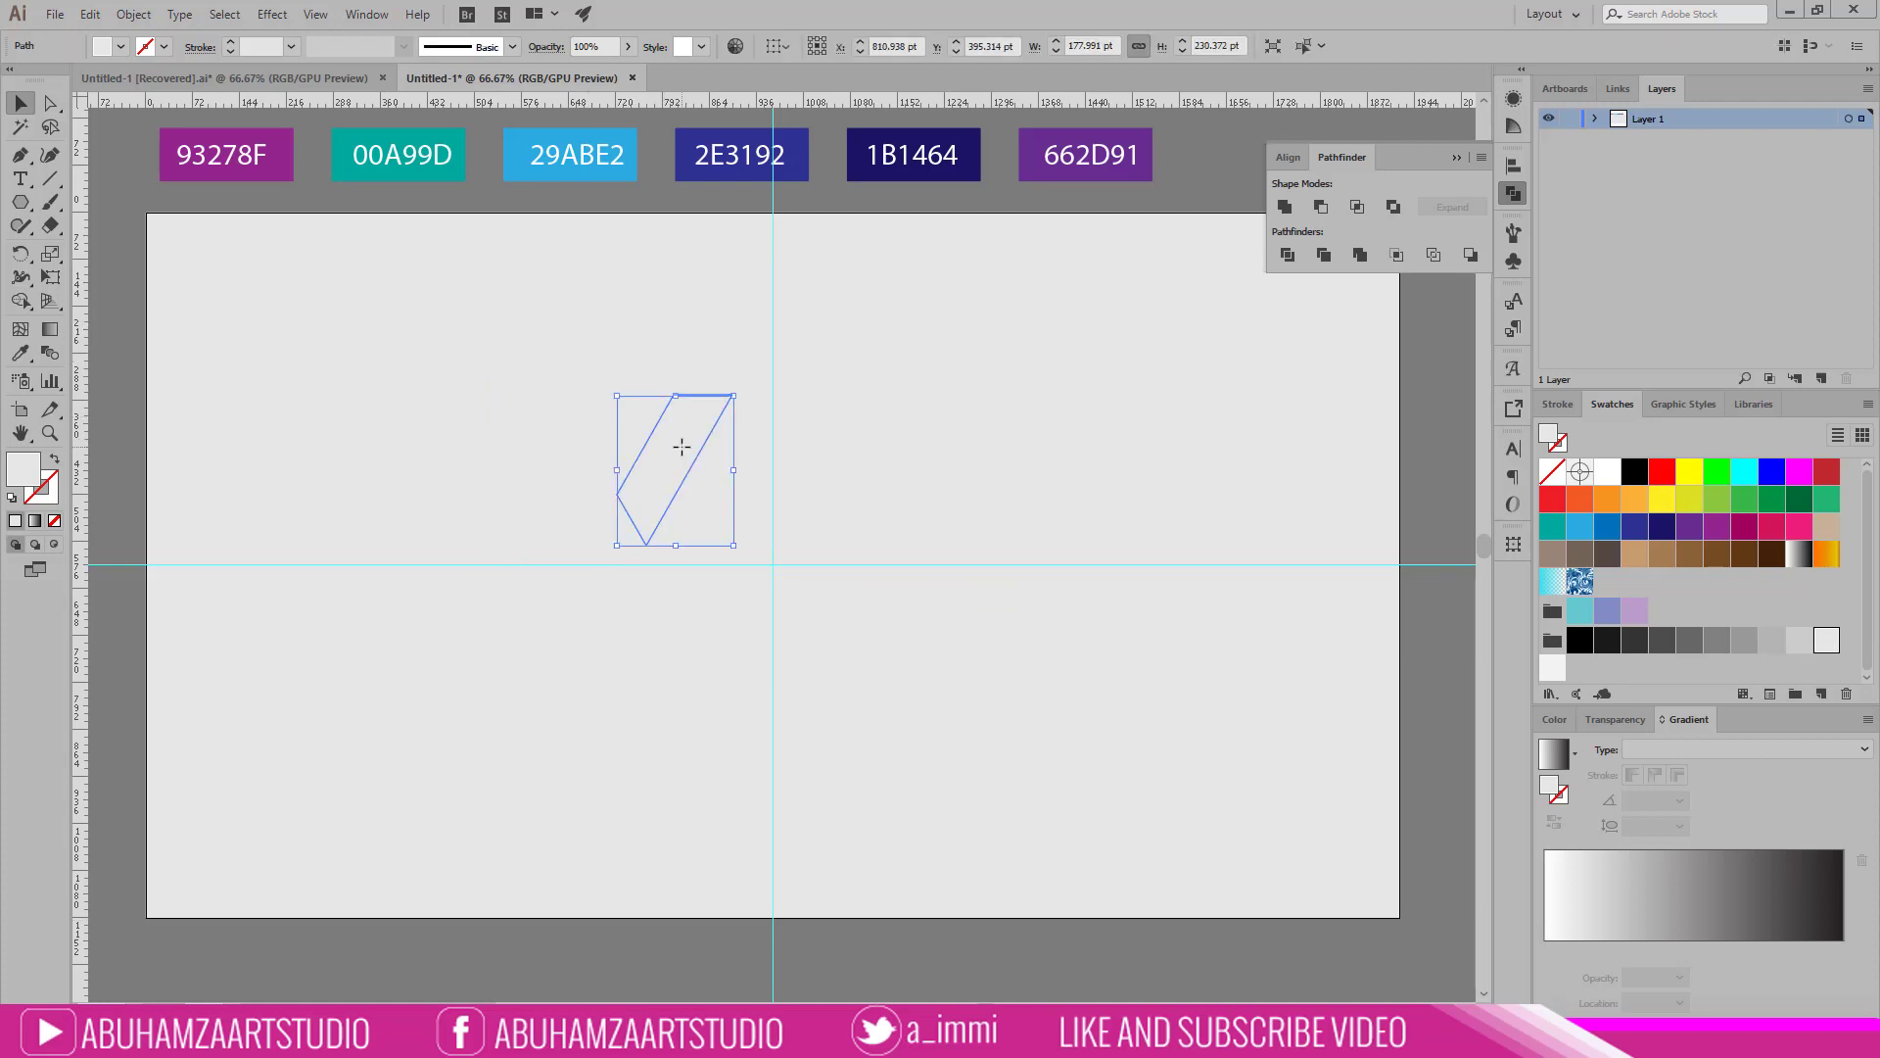
Step: Eyedrop colours 93278F, 00A99D, 29ABE2 and 2E3192 onto the first four ring pieces
left_click(21, 353)
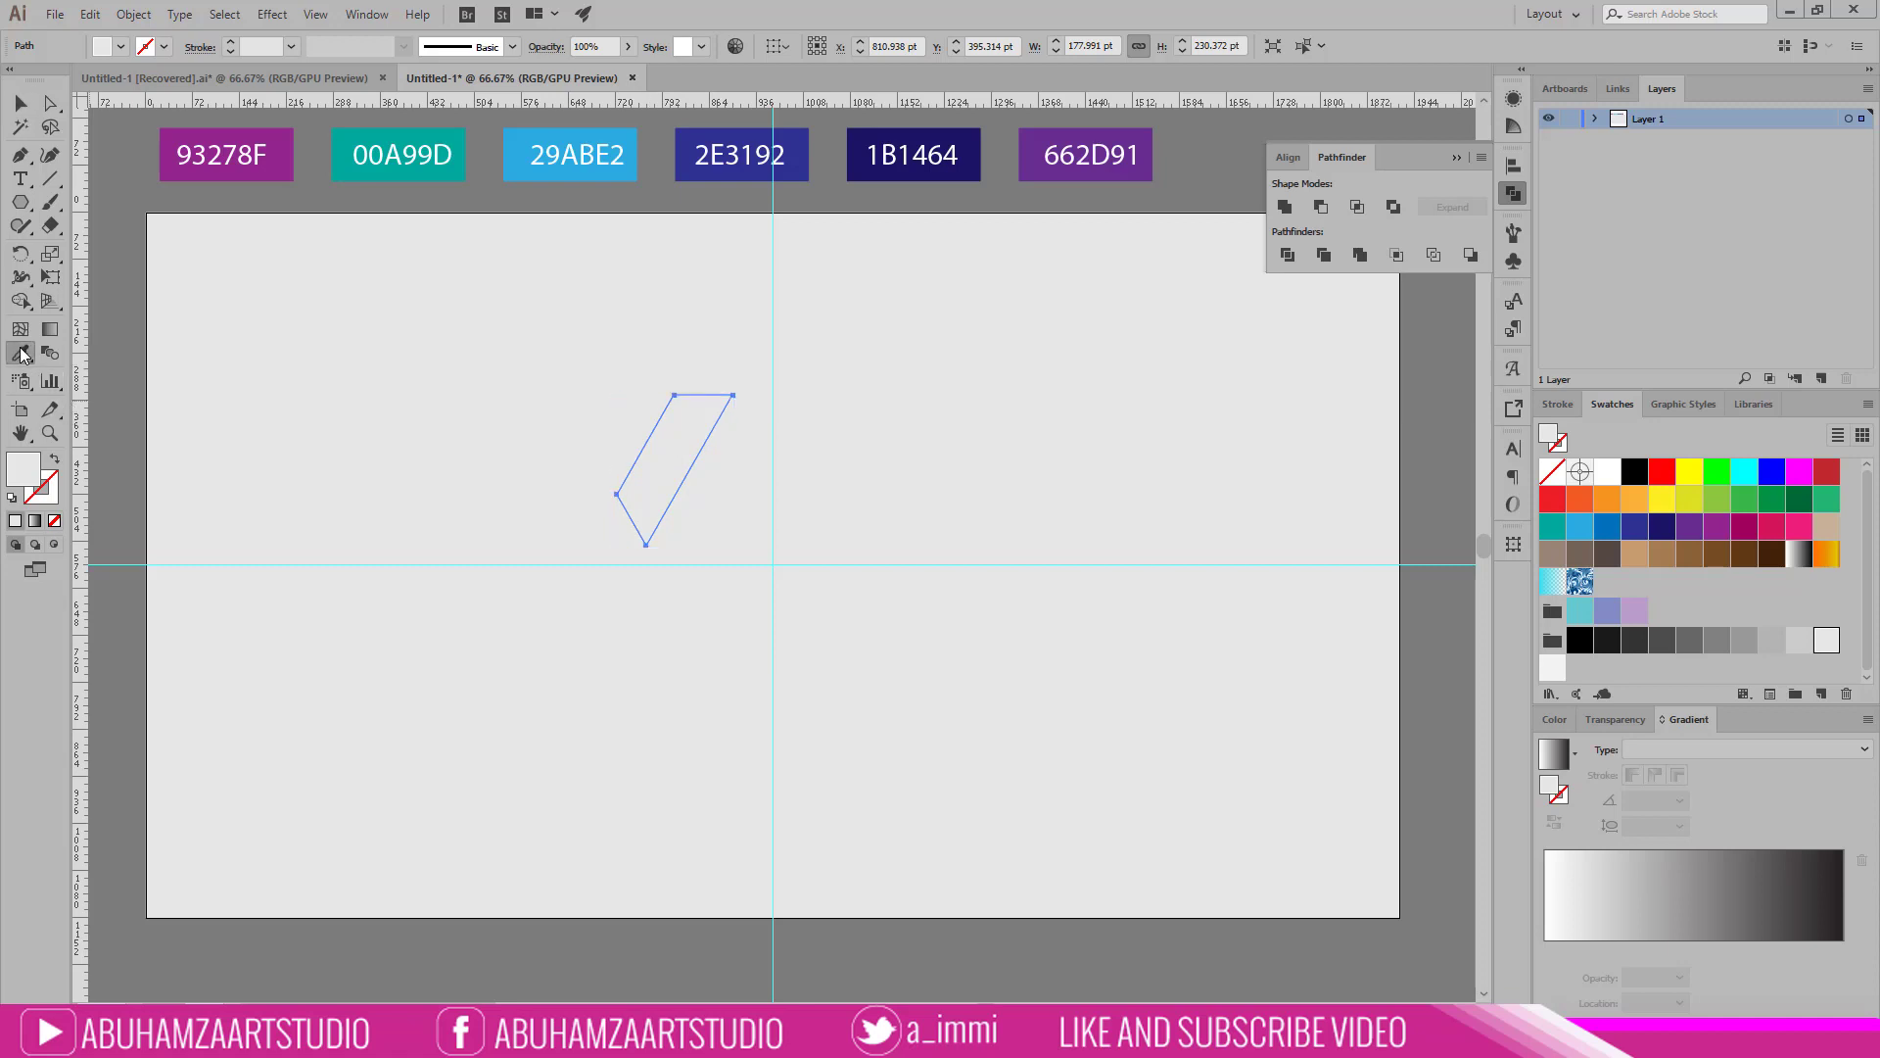
left_click(226, 155)
left_click(813, 417, "ctrl")
left_click(402, 155)
left_click(911, 534, "ctrl")
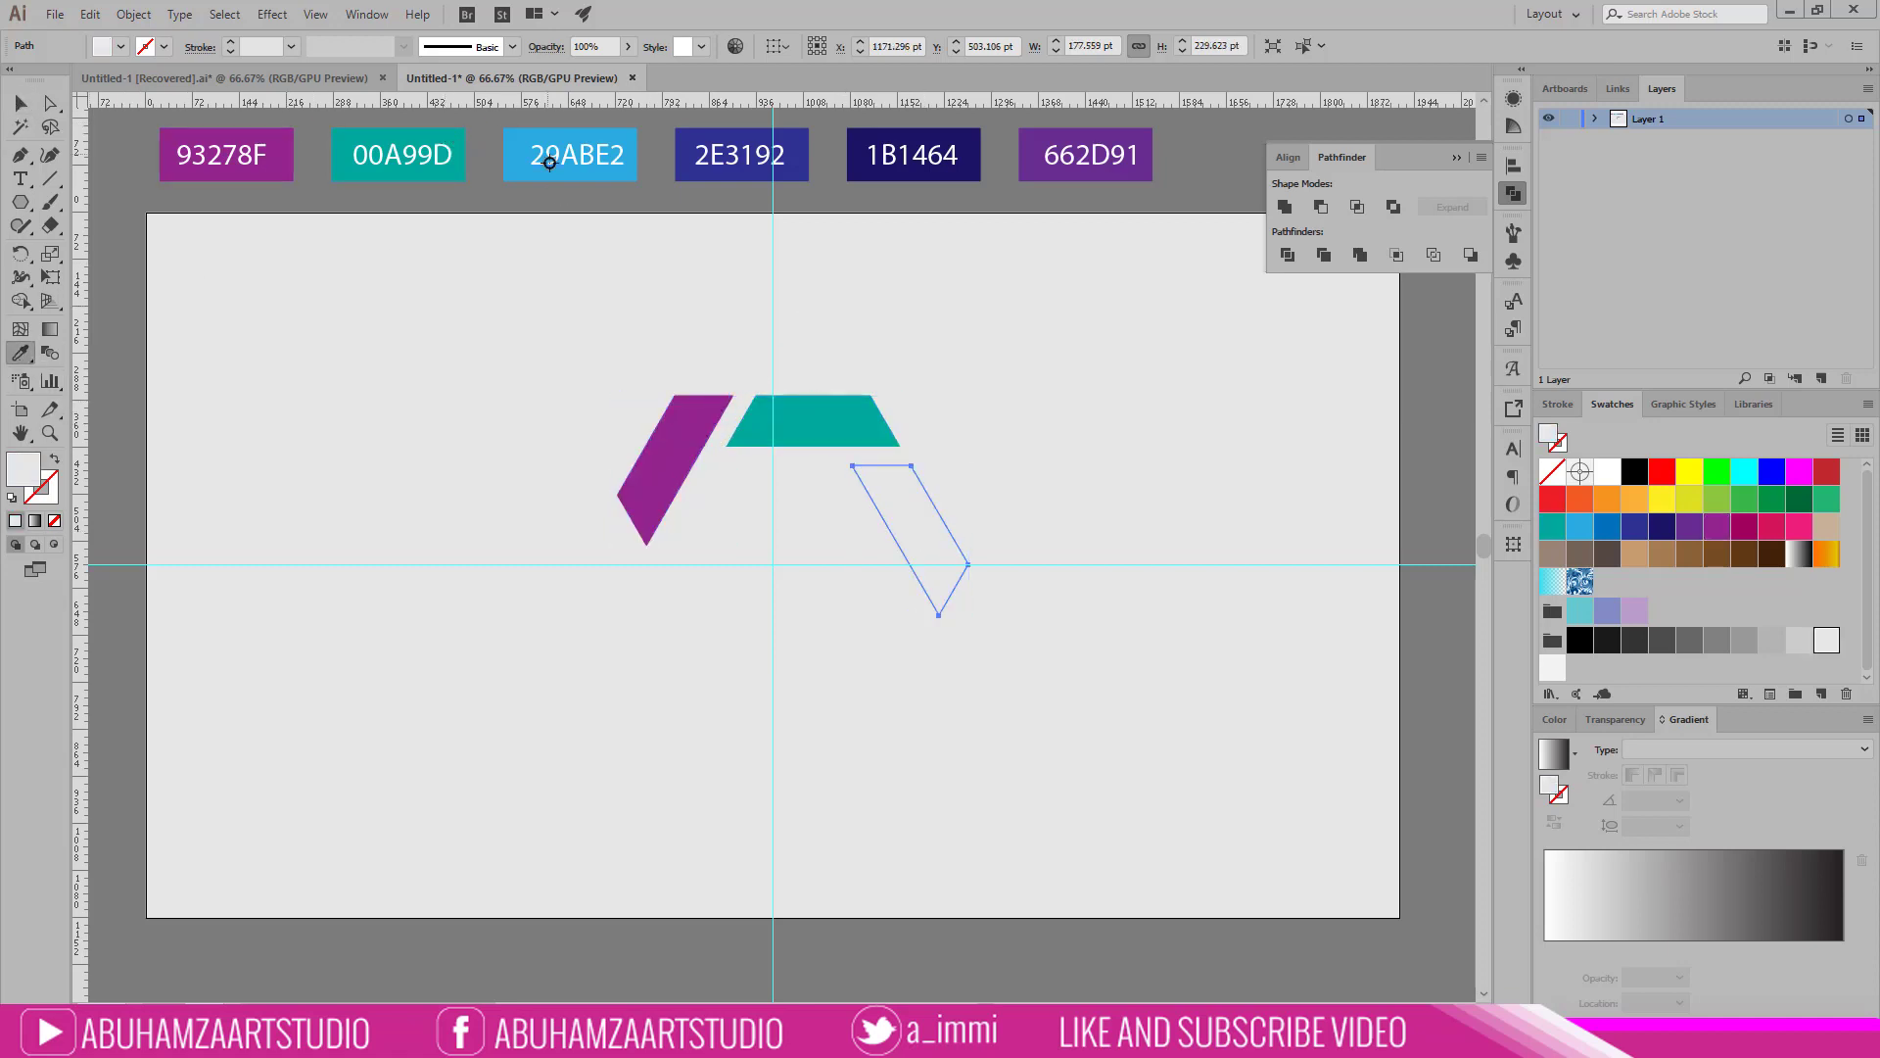
left_click(534, 157)
left_click(896, 683, "ctrl")
Step: Colour the bottom and left ring pieces 1B1464 and 662D91, then select the grey pieces
left_click(741, 154)
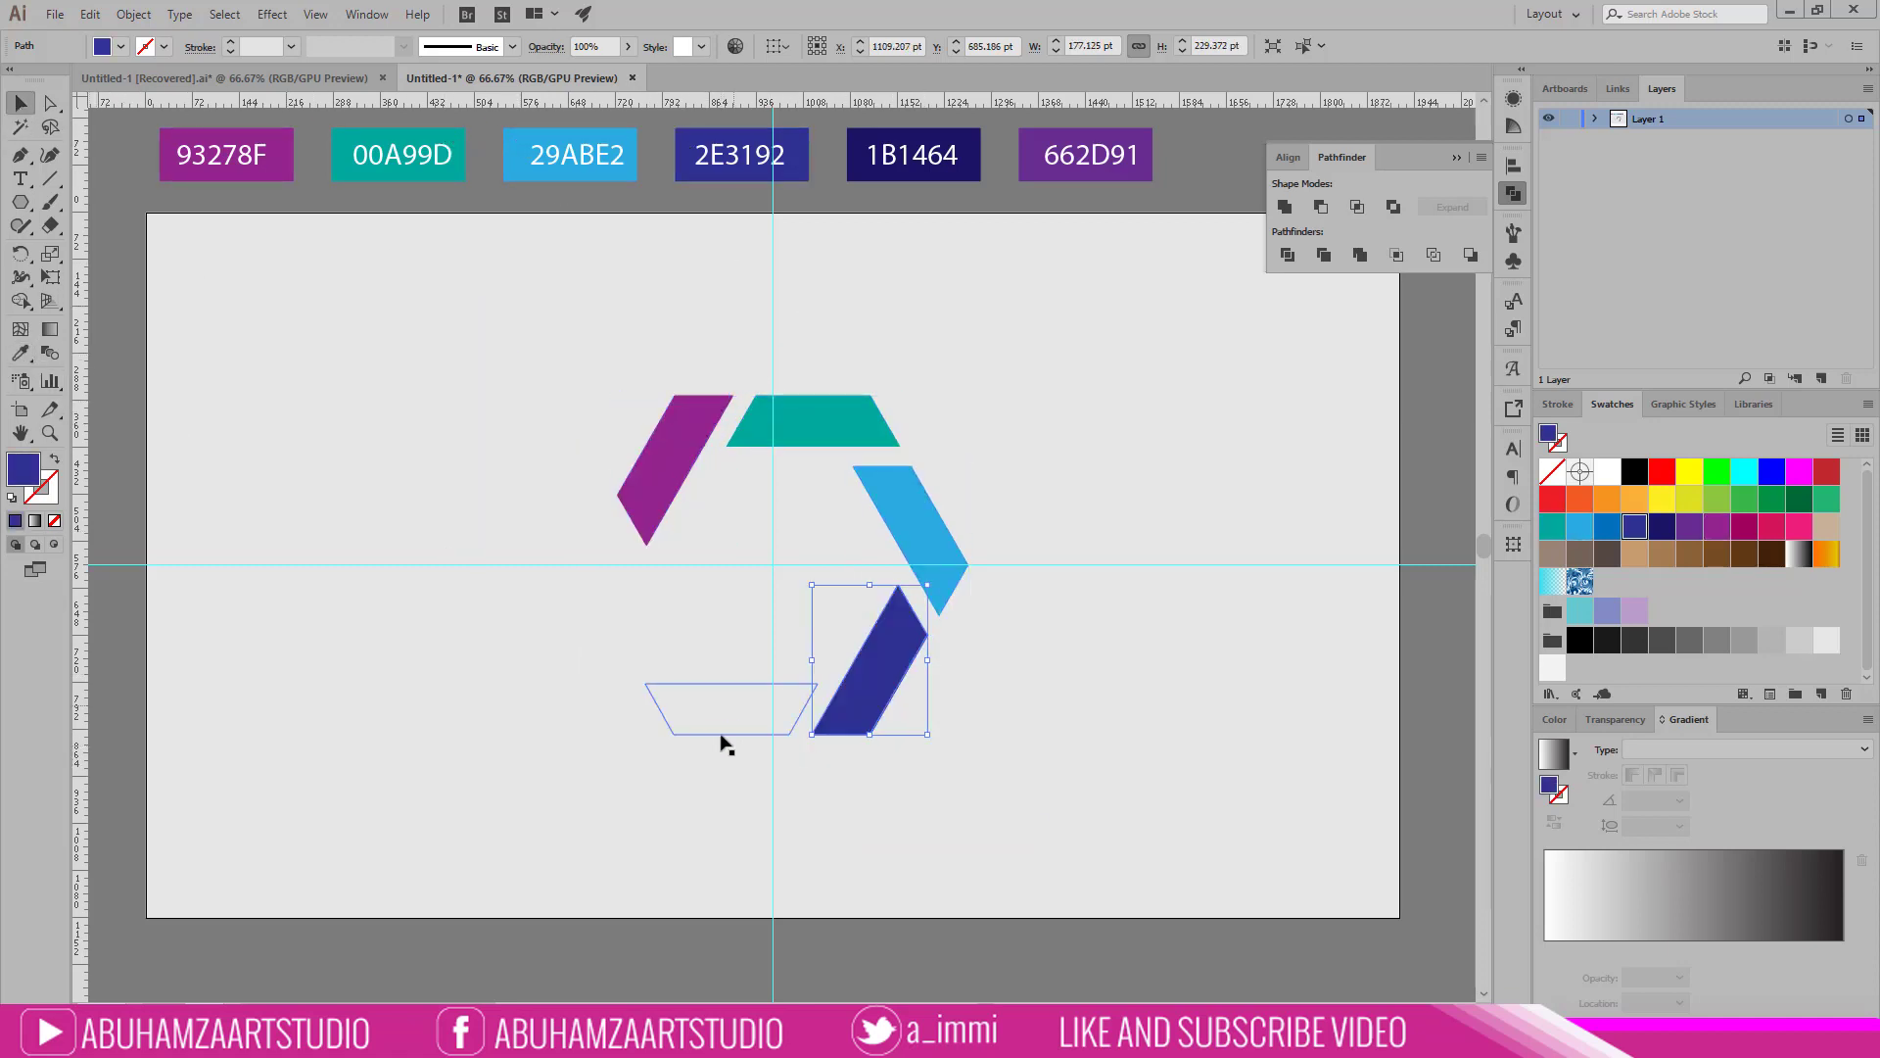
left_click(724, 733, "ctrl")
left_click(916, 127)
left_click(627, 588, "ctrl")
left_click(1085, 155)
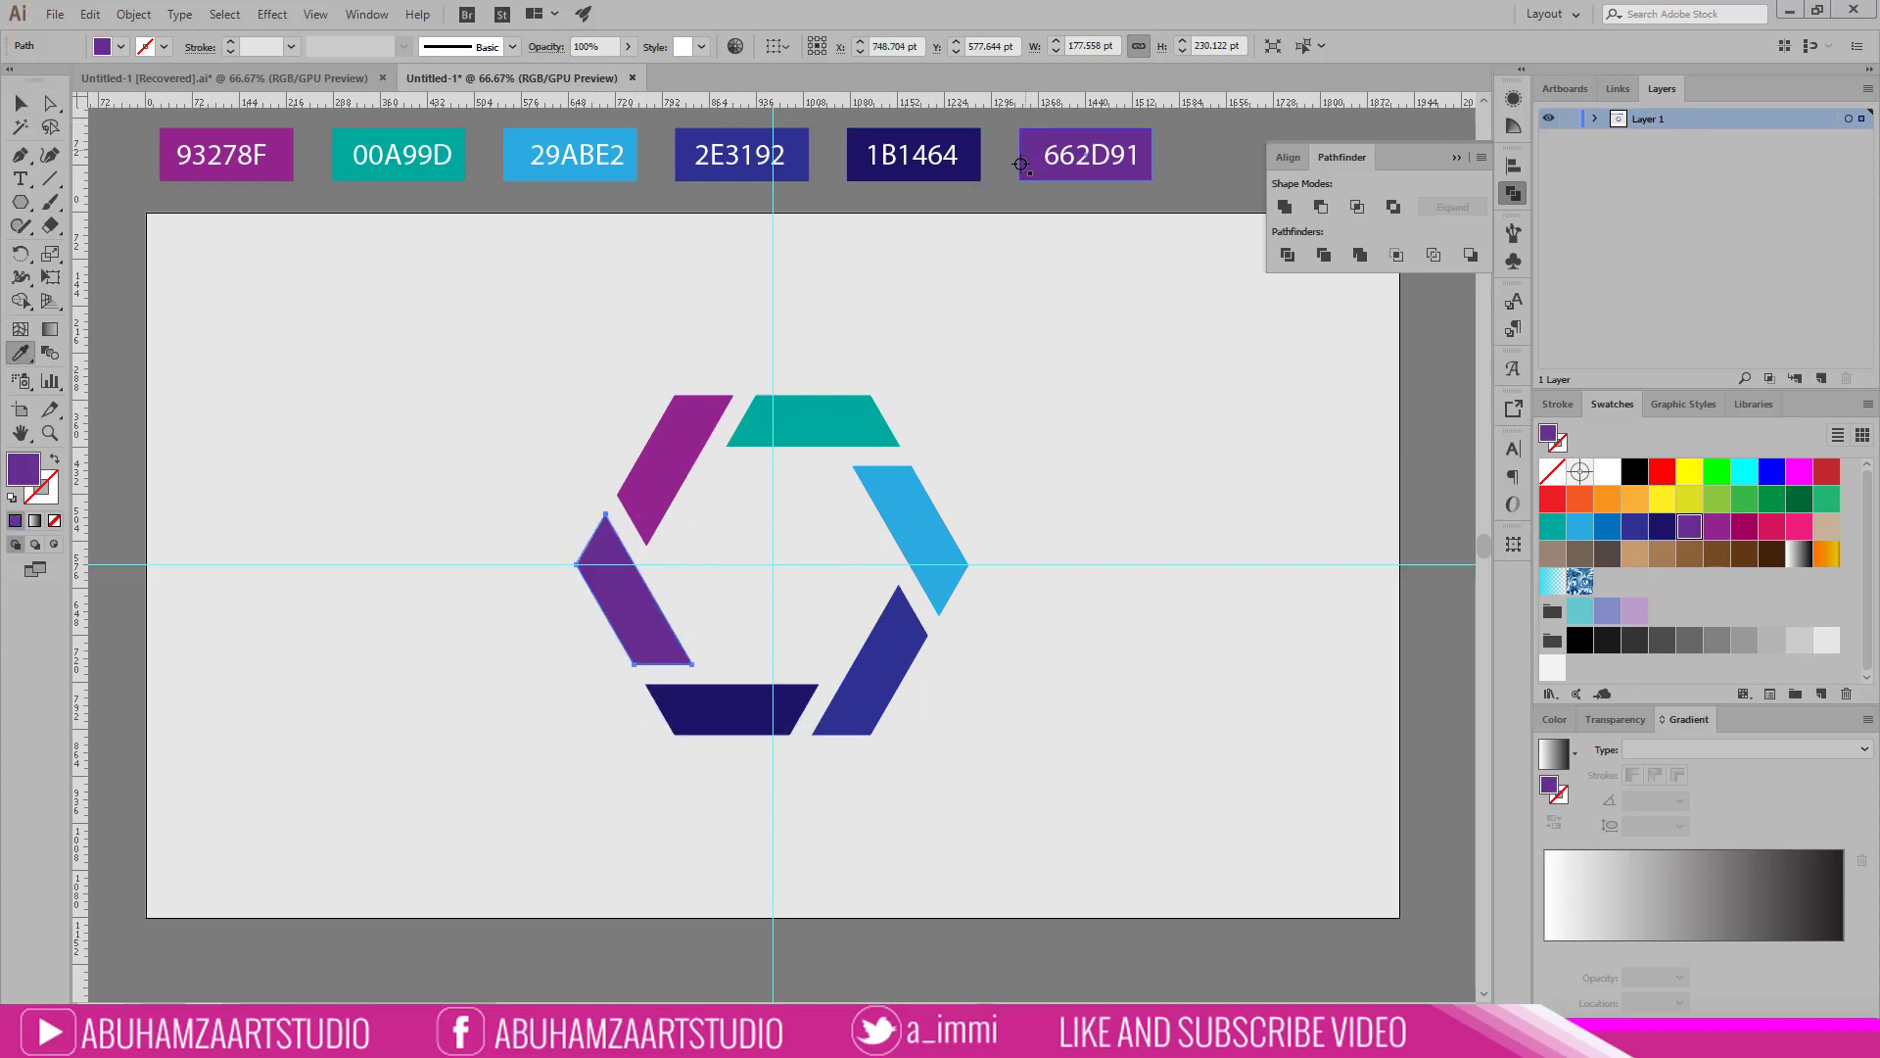
key("v")
left_click(350, 402)
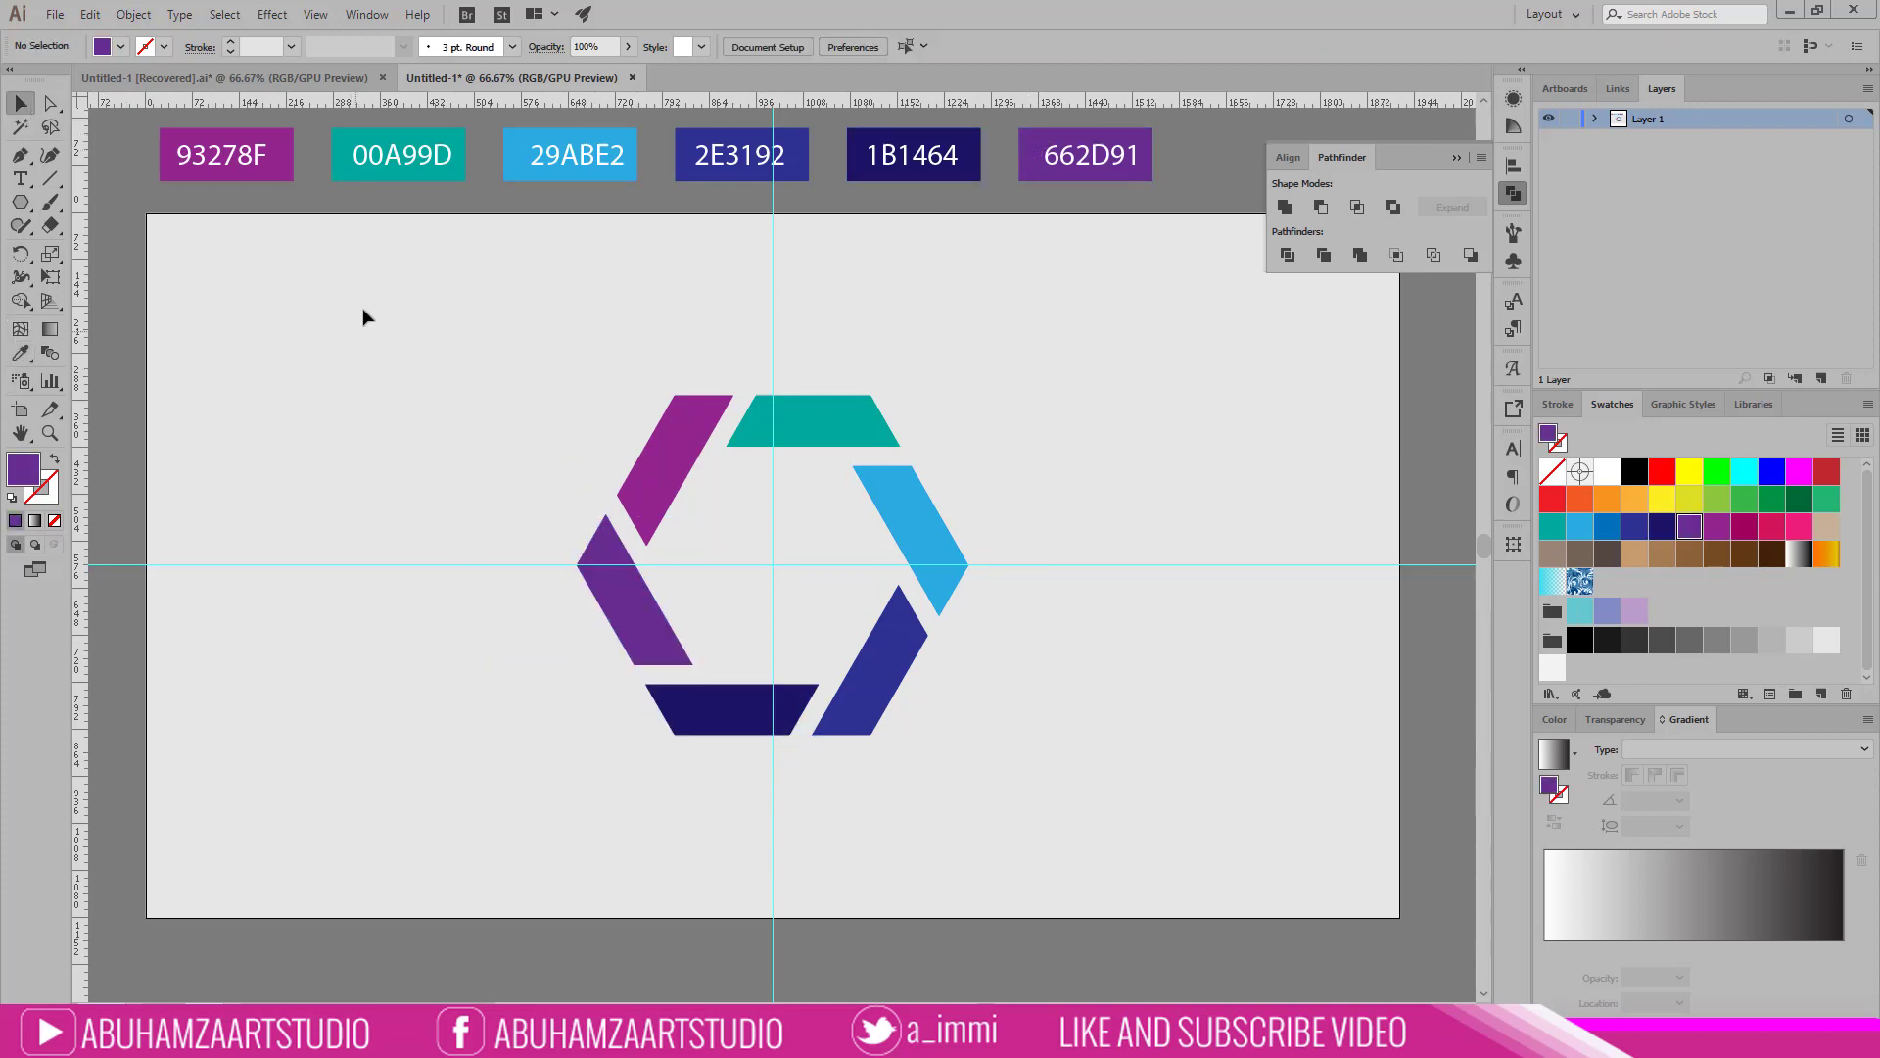
mouse_move(361, 280)
left_mouse_down()
mouse_move(575, 477)
mouse_move(1201, 923)
left_mouse_up()
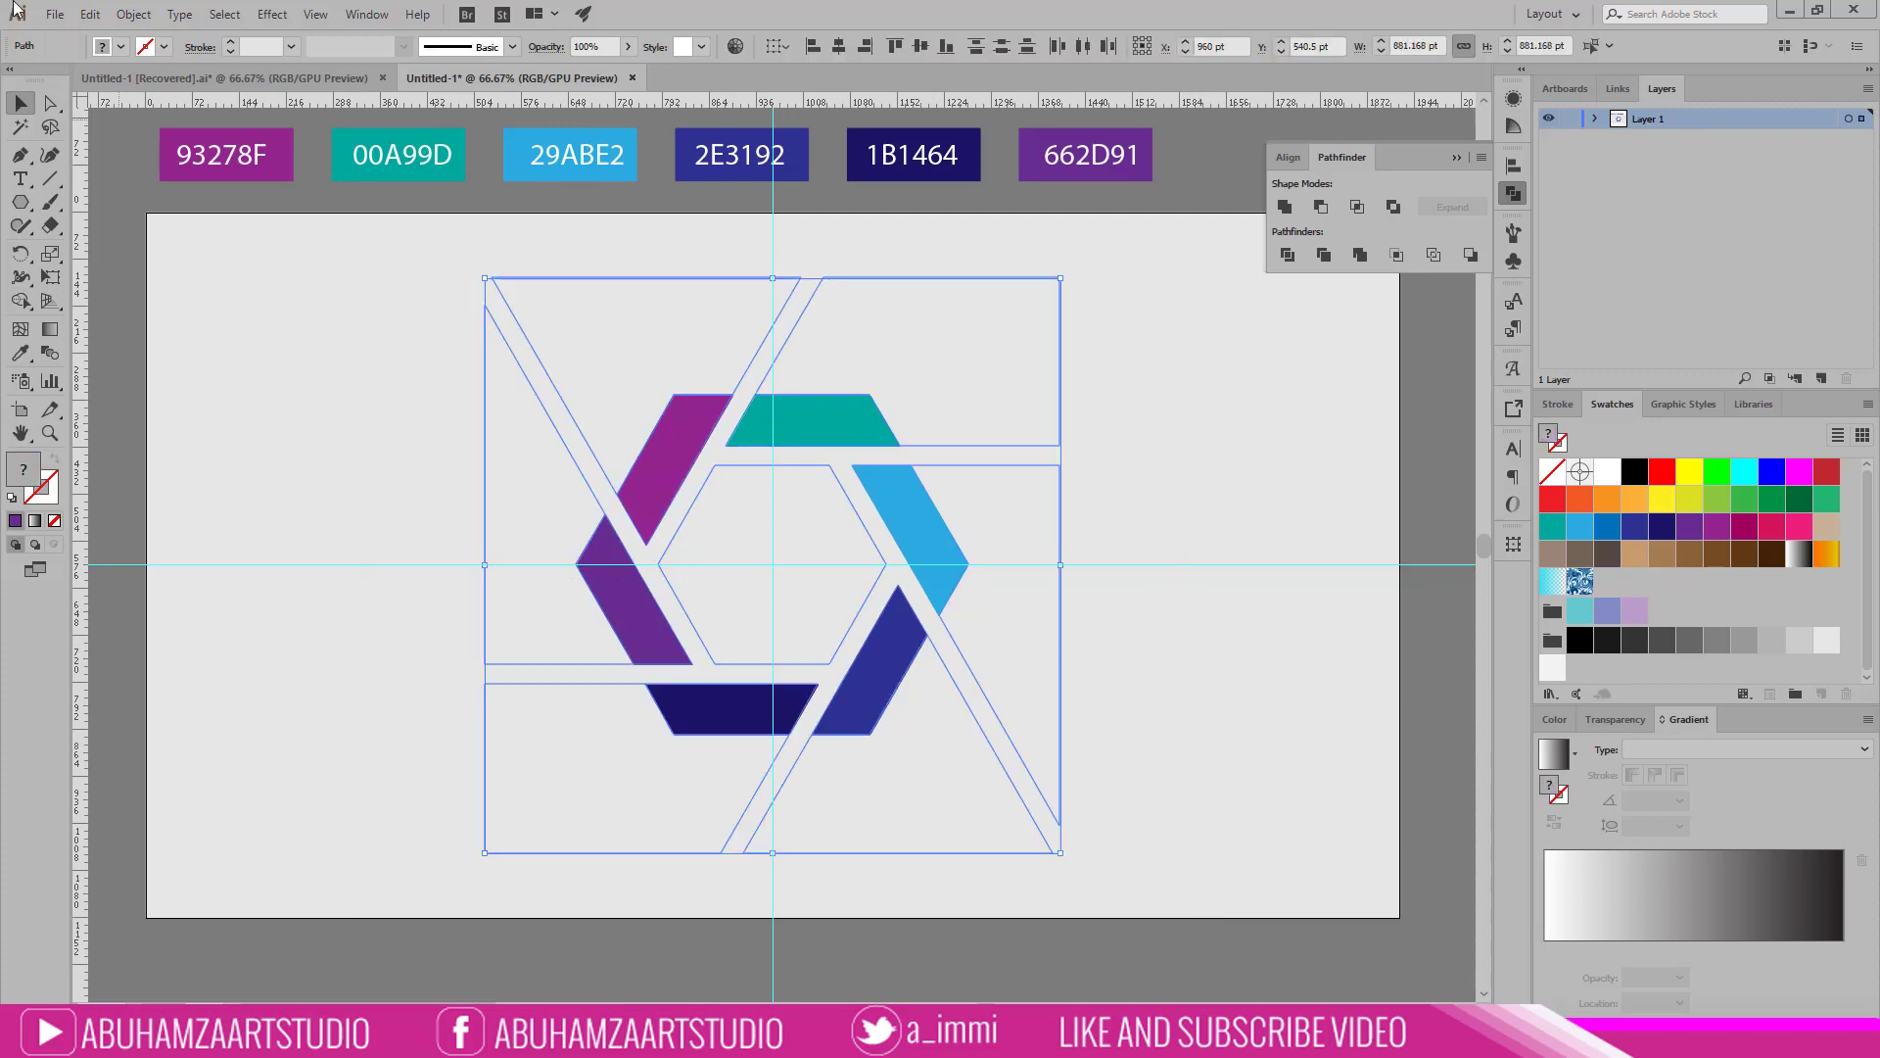
Step: Add -1 pt Offset Path inset copies of the selected grey outline shapes
left_click(134, 14)
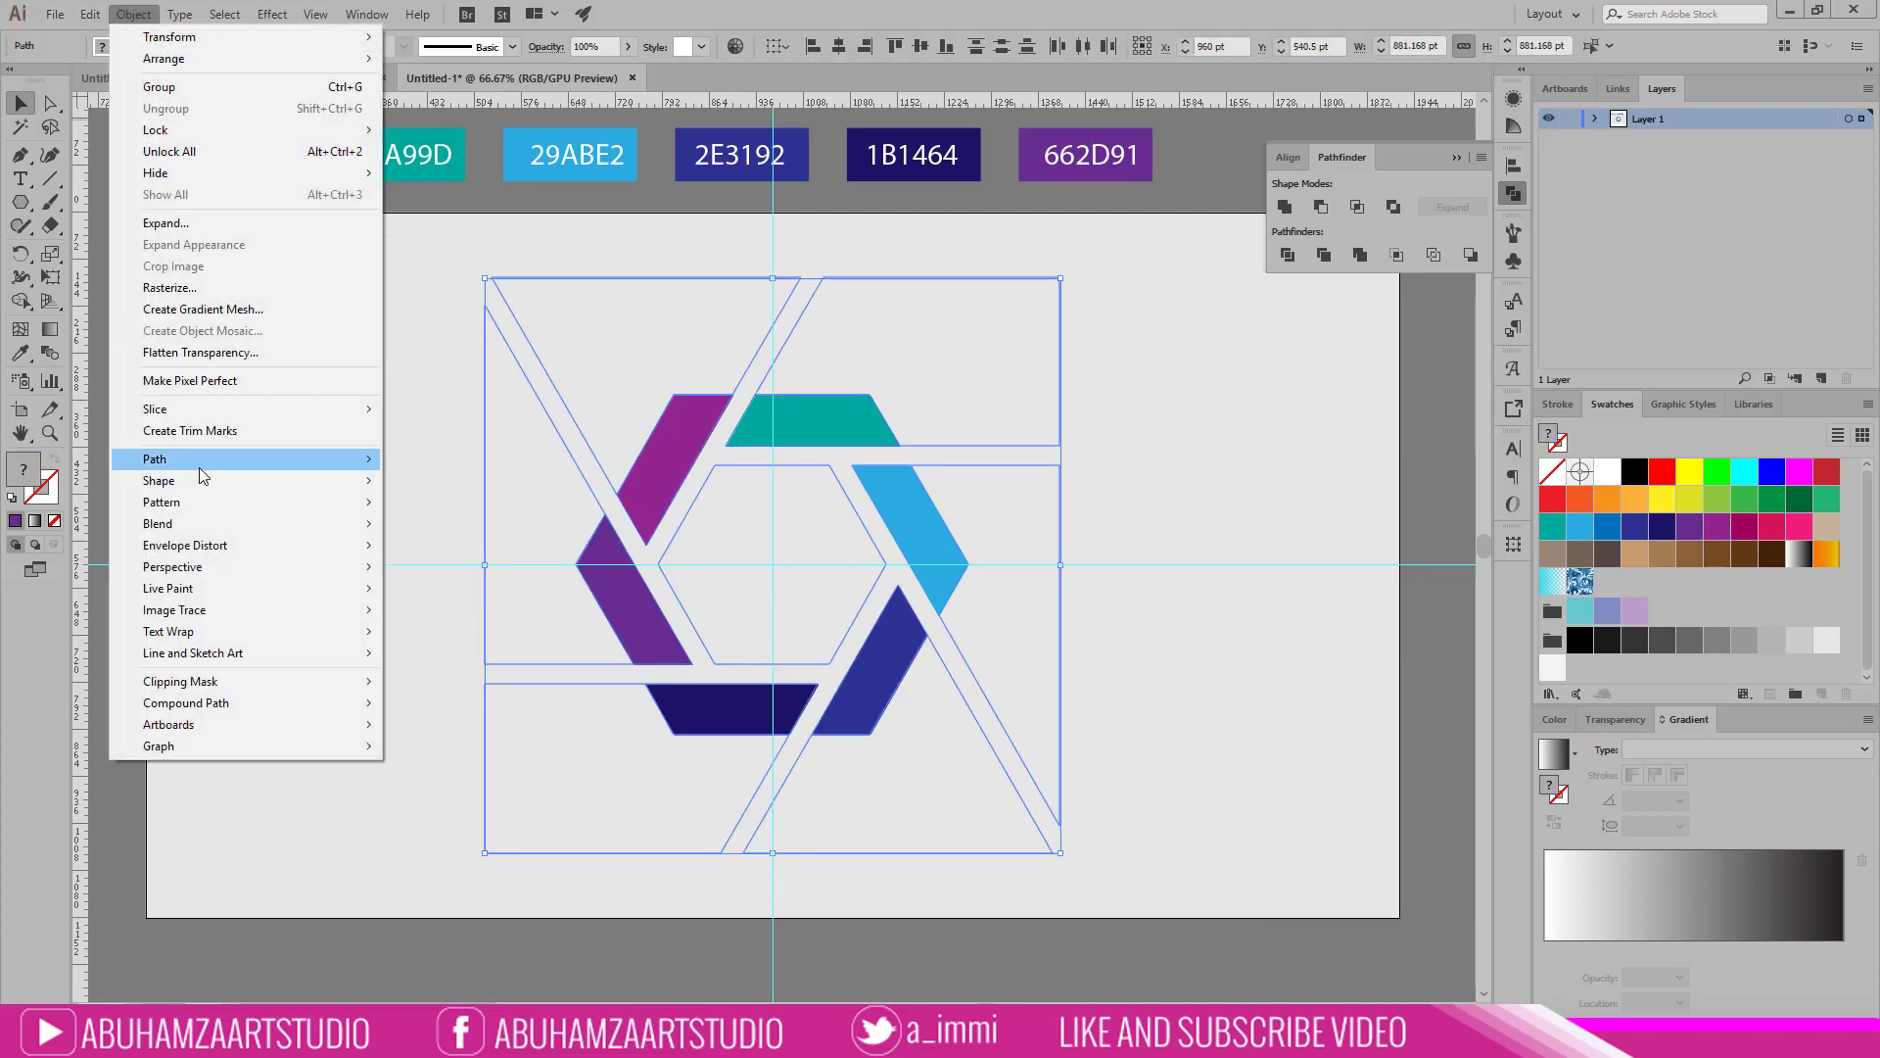
mouse_move(236, 459)
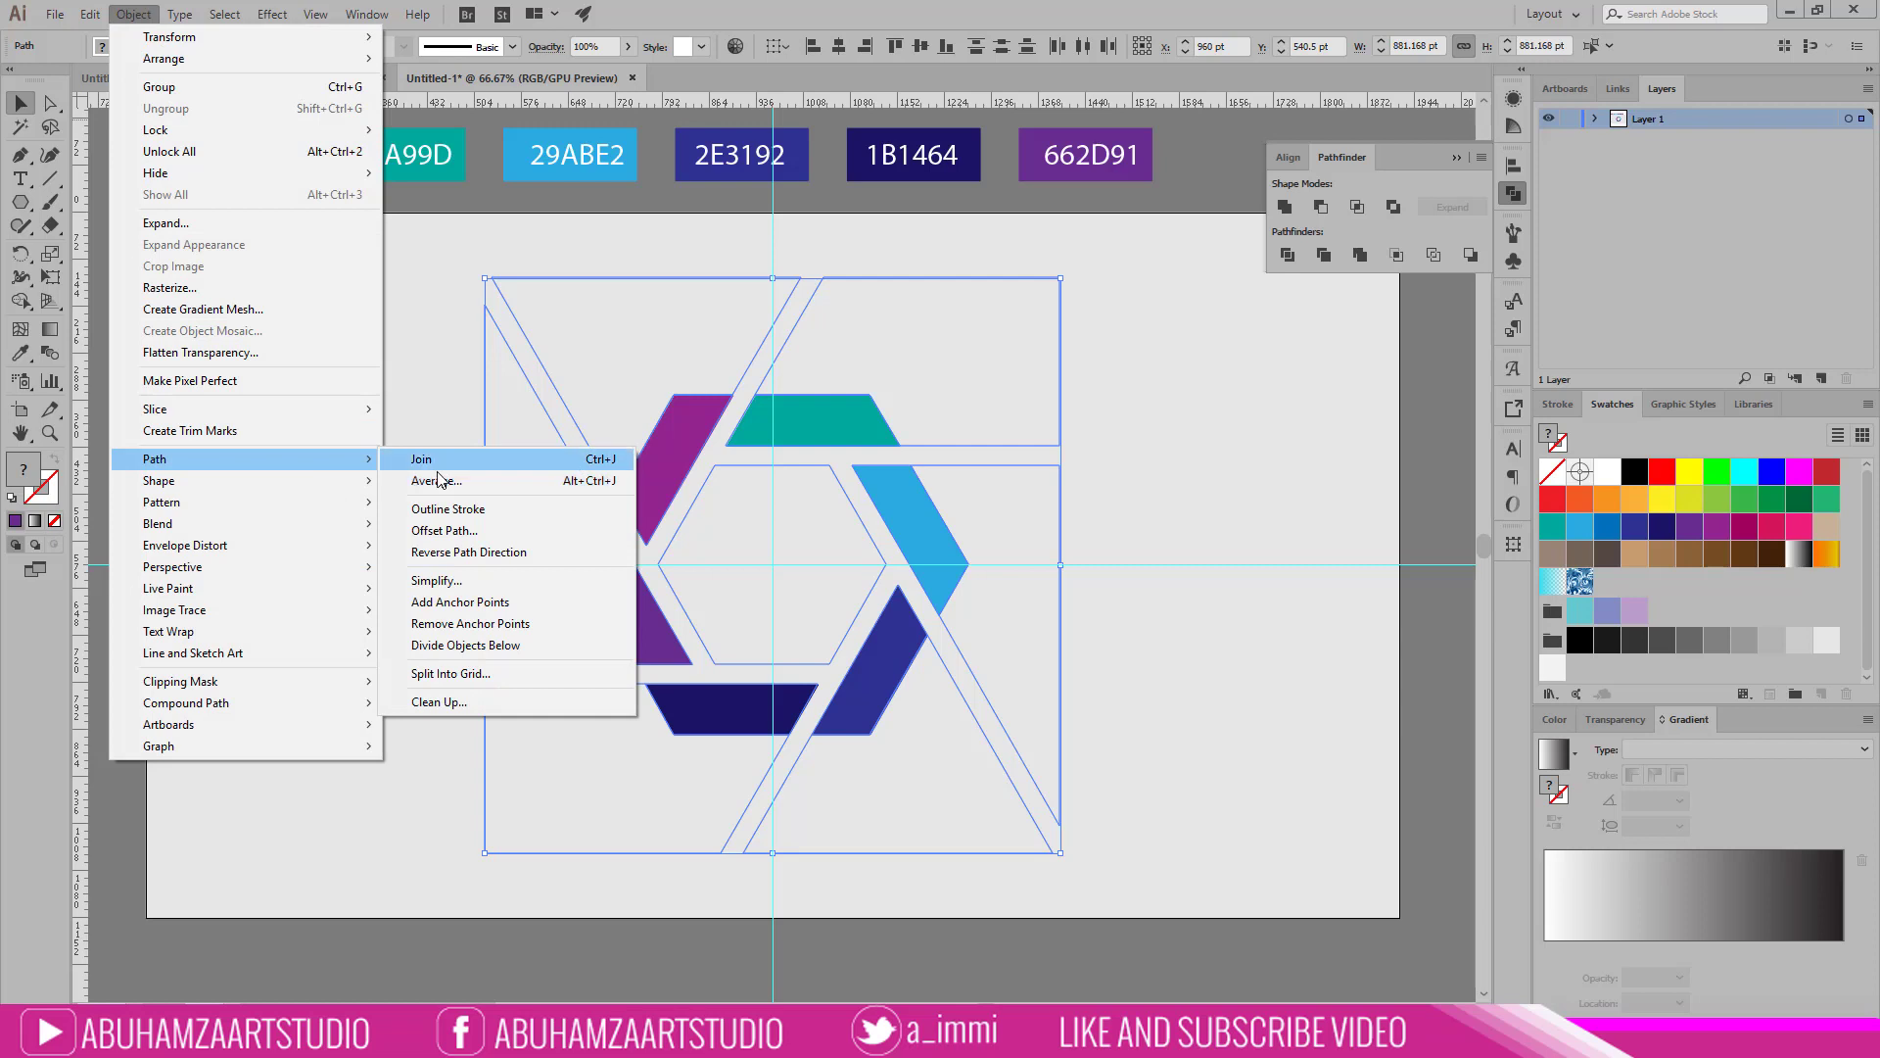
left_click(446, 530)
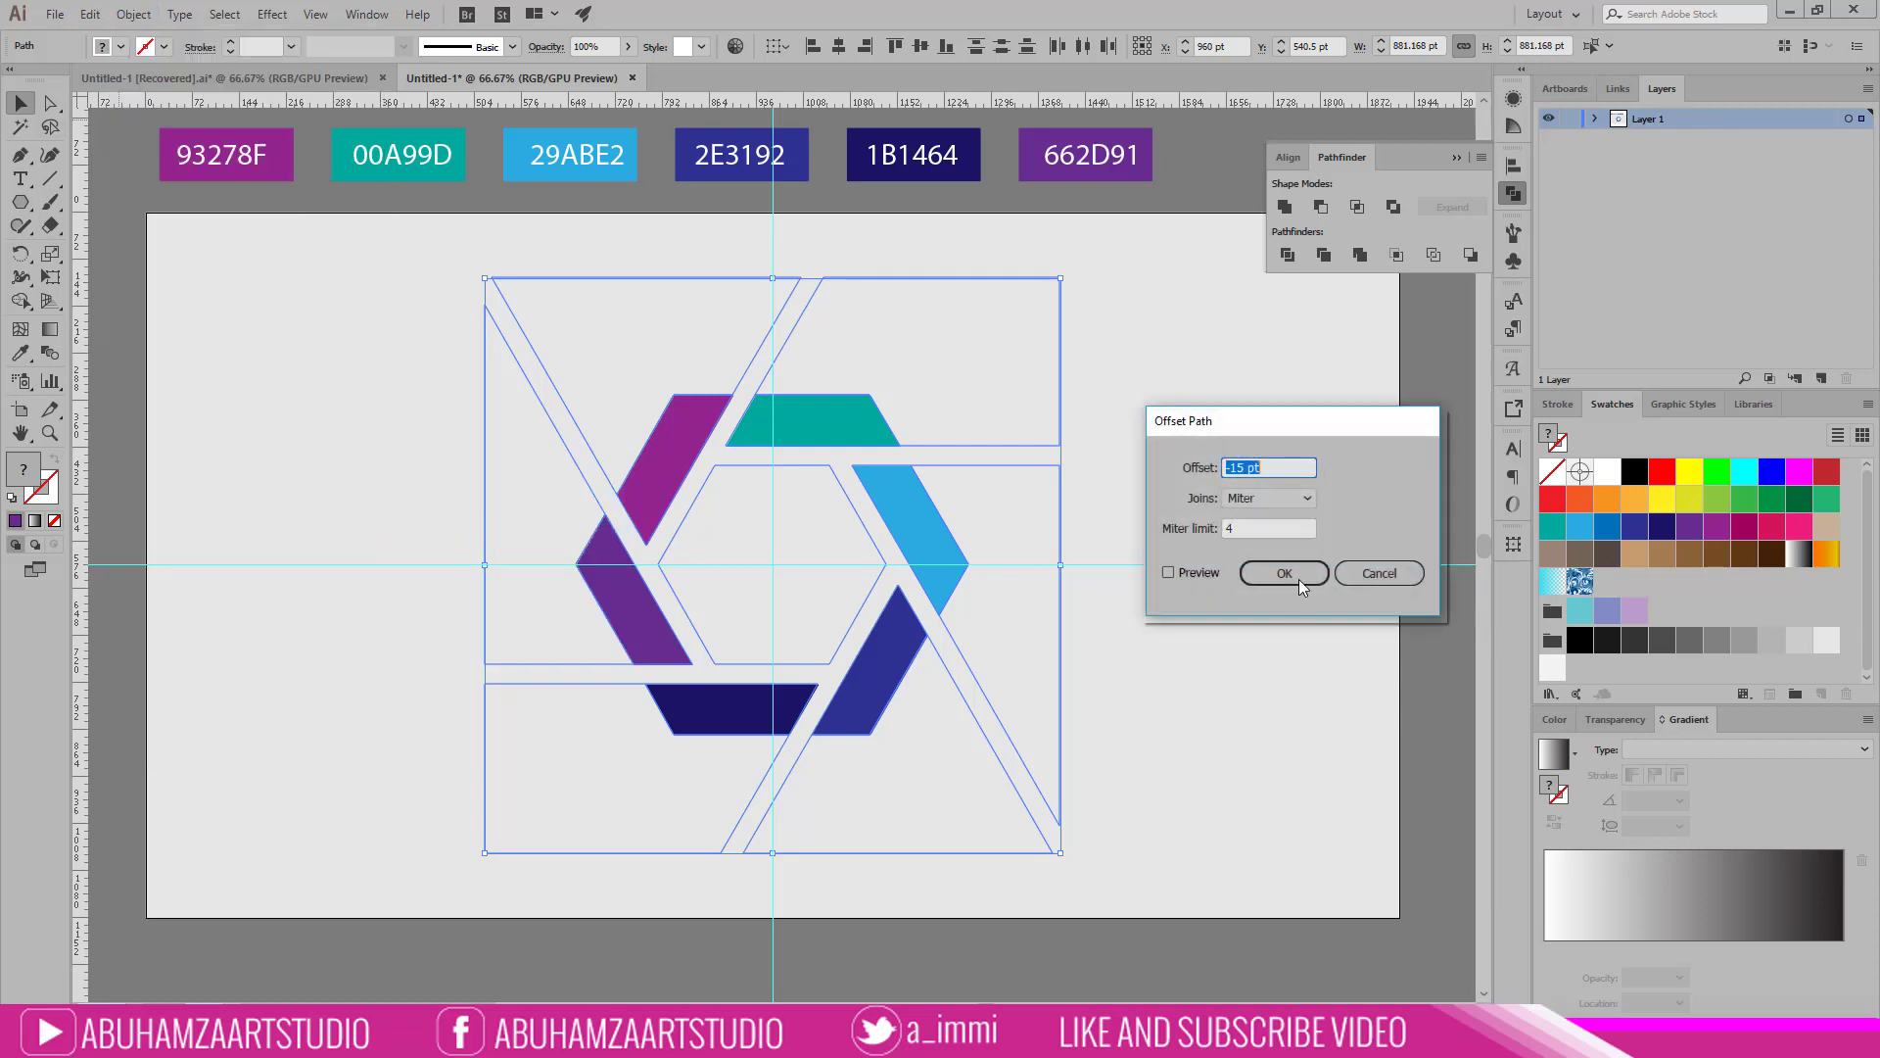
left_click(1185, 570)
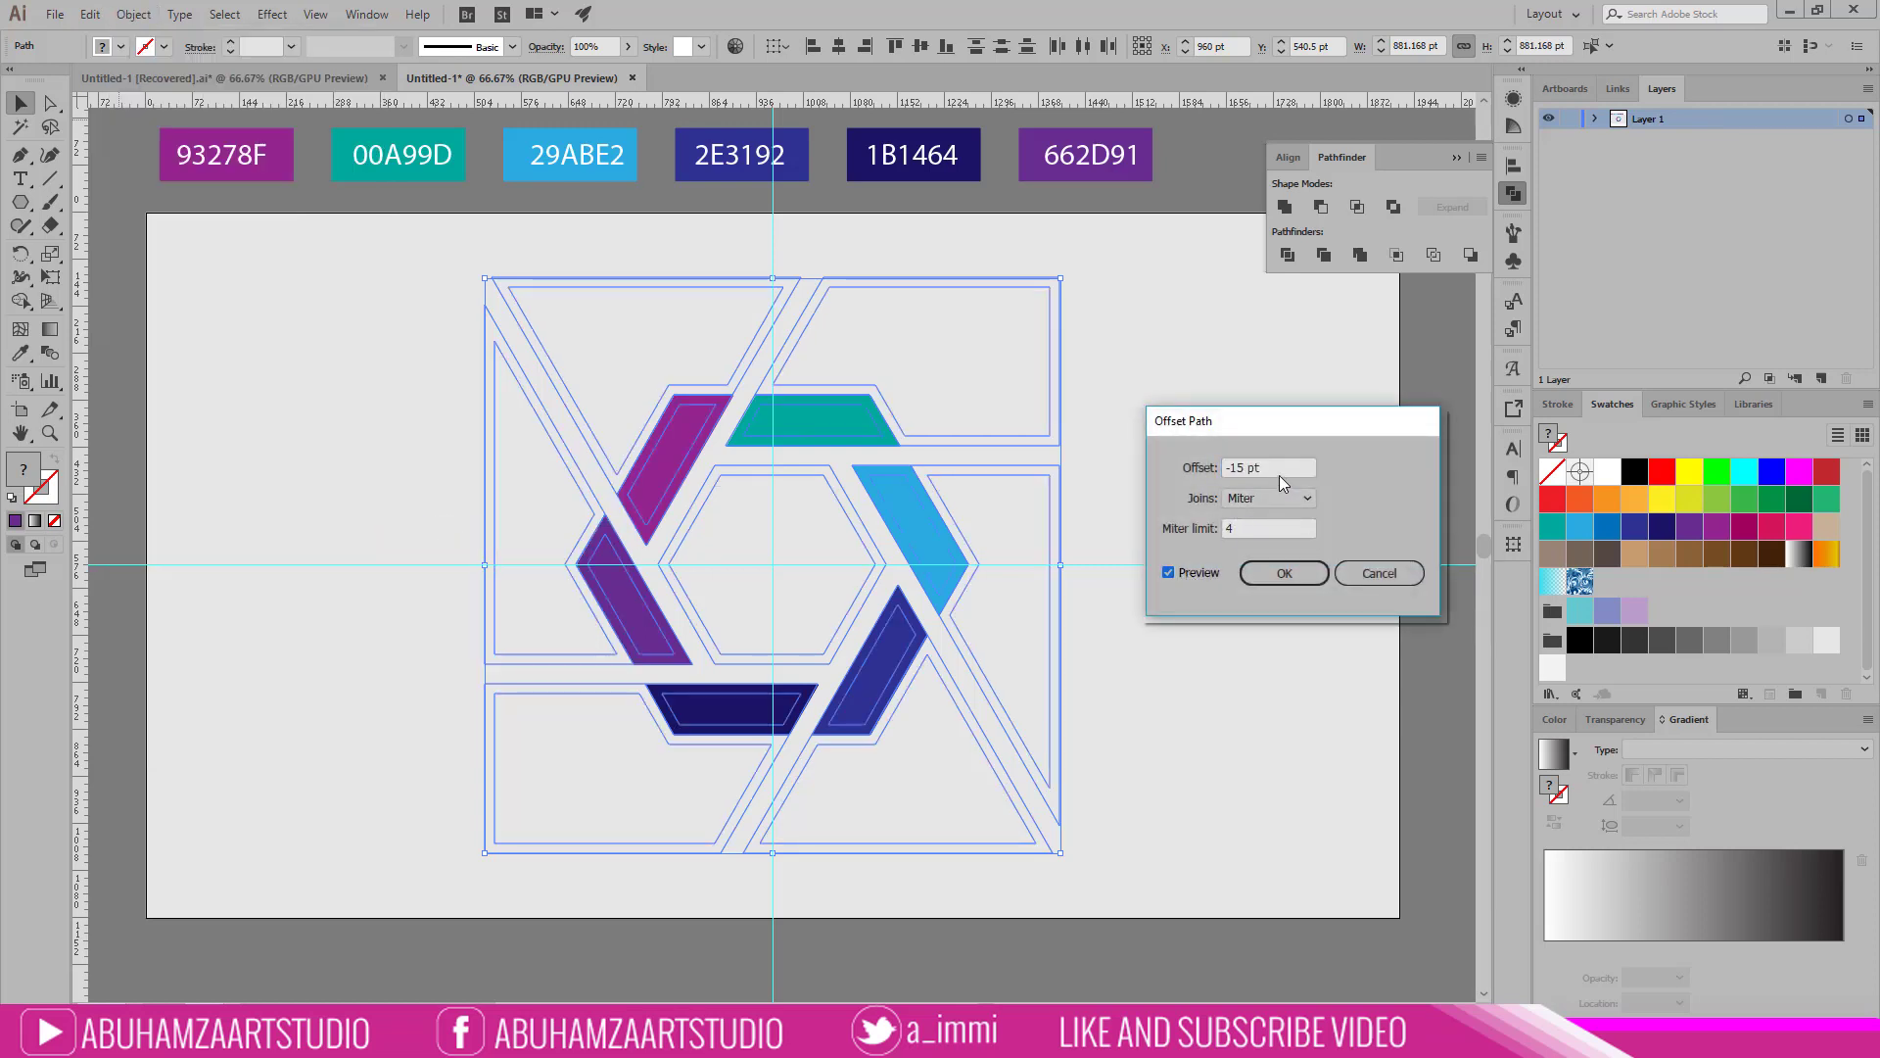
type("-")
type("1")
key("Tab")
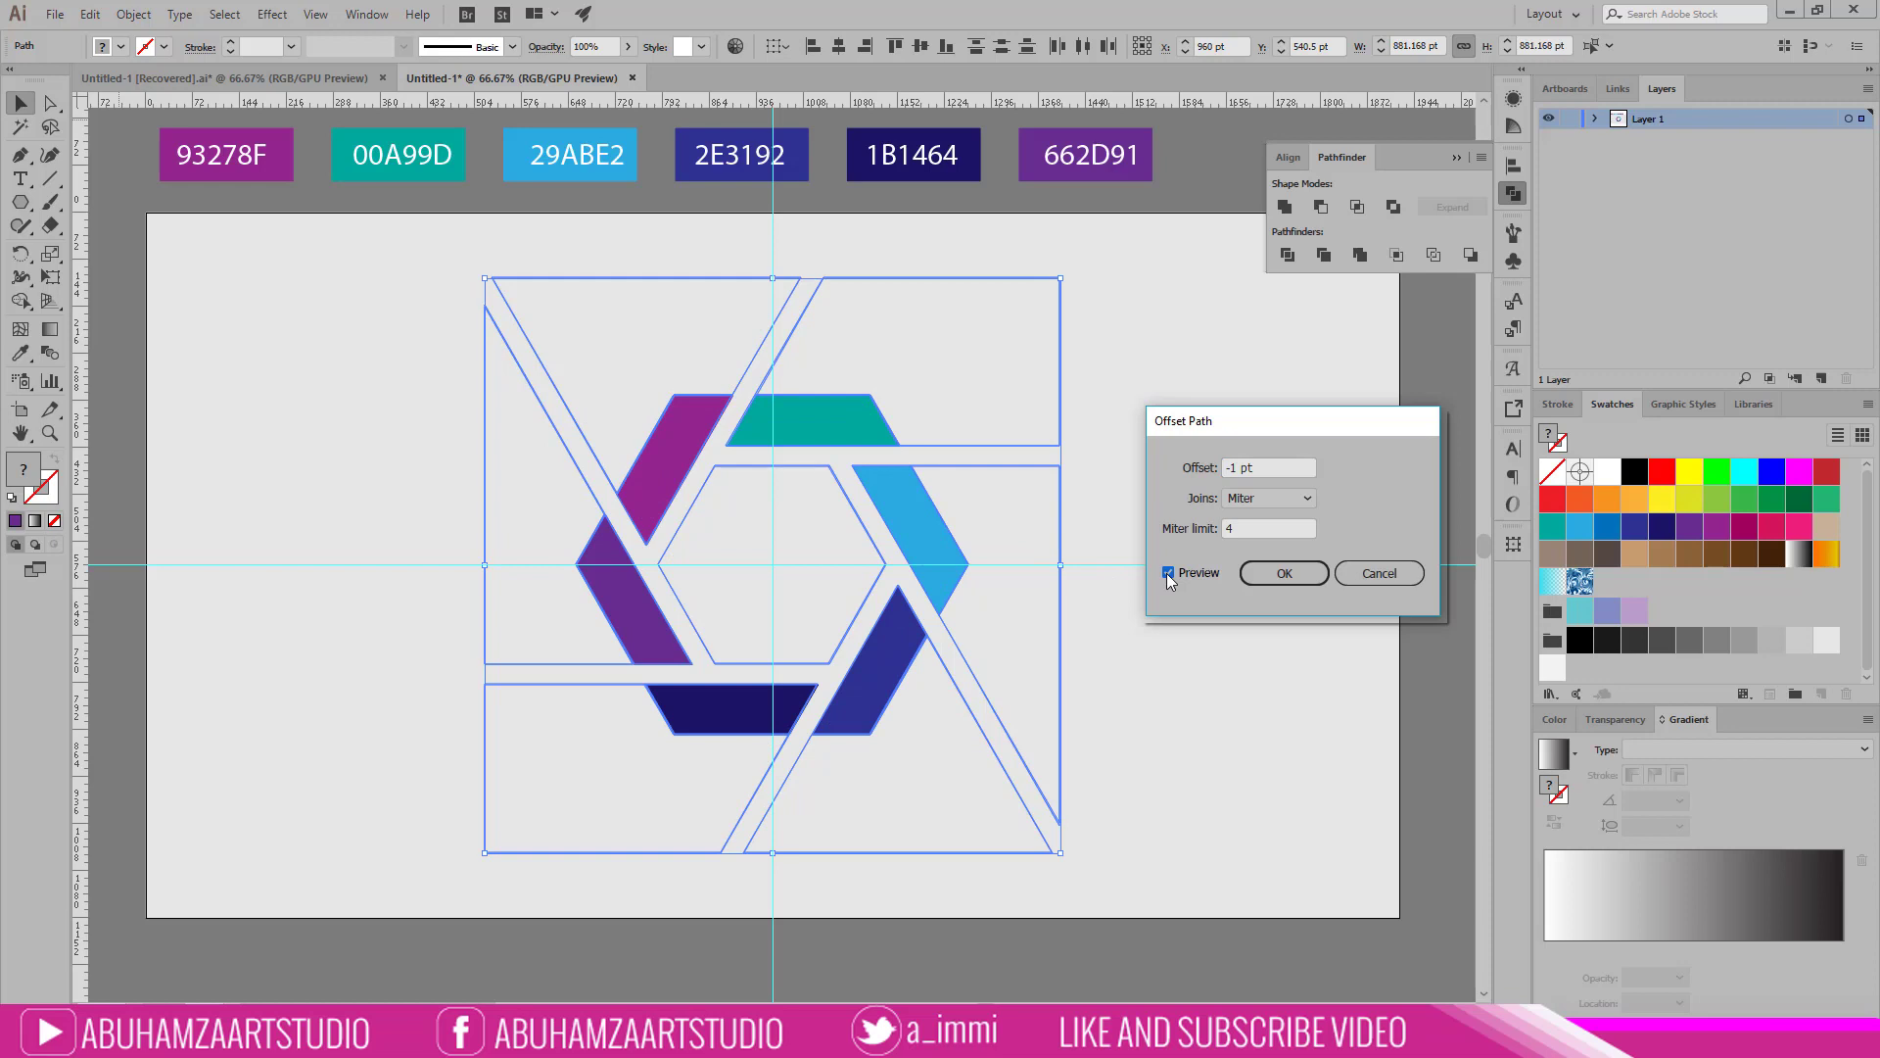
left_click(1313, 574)
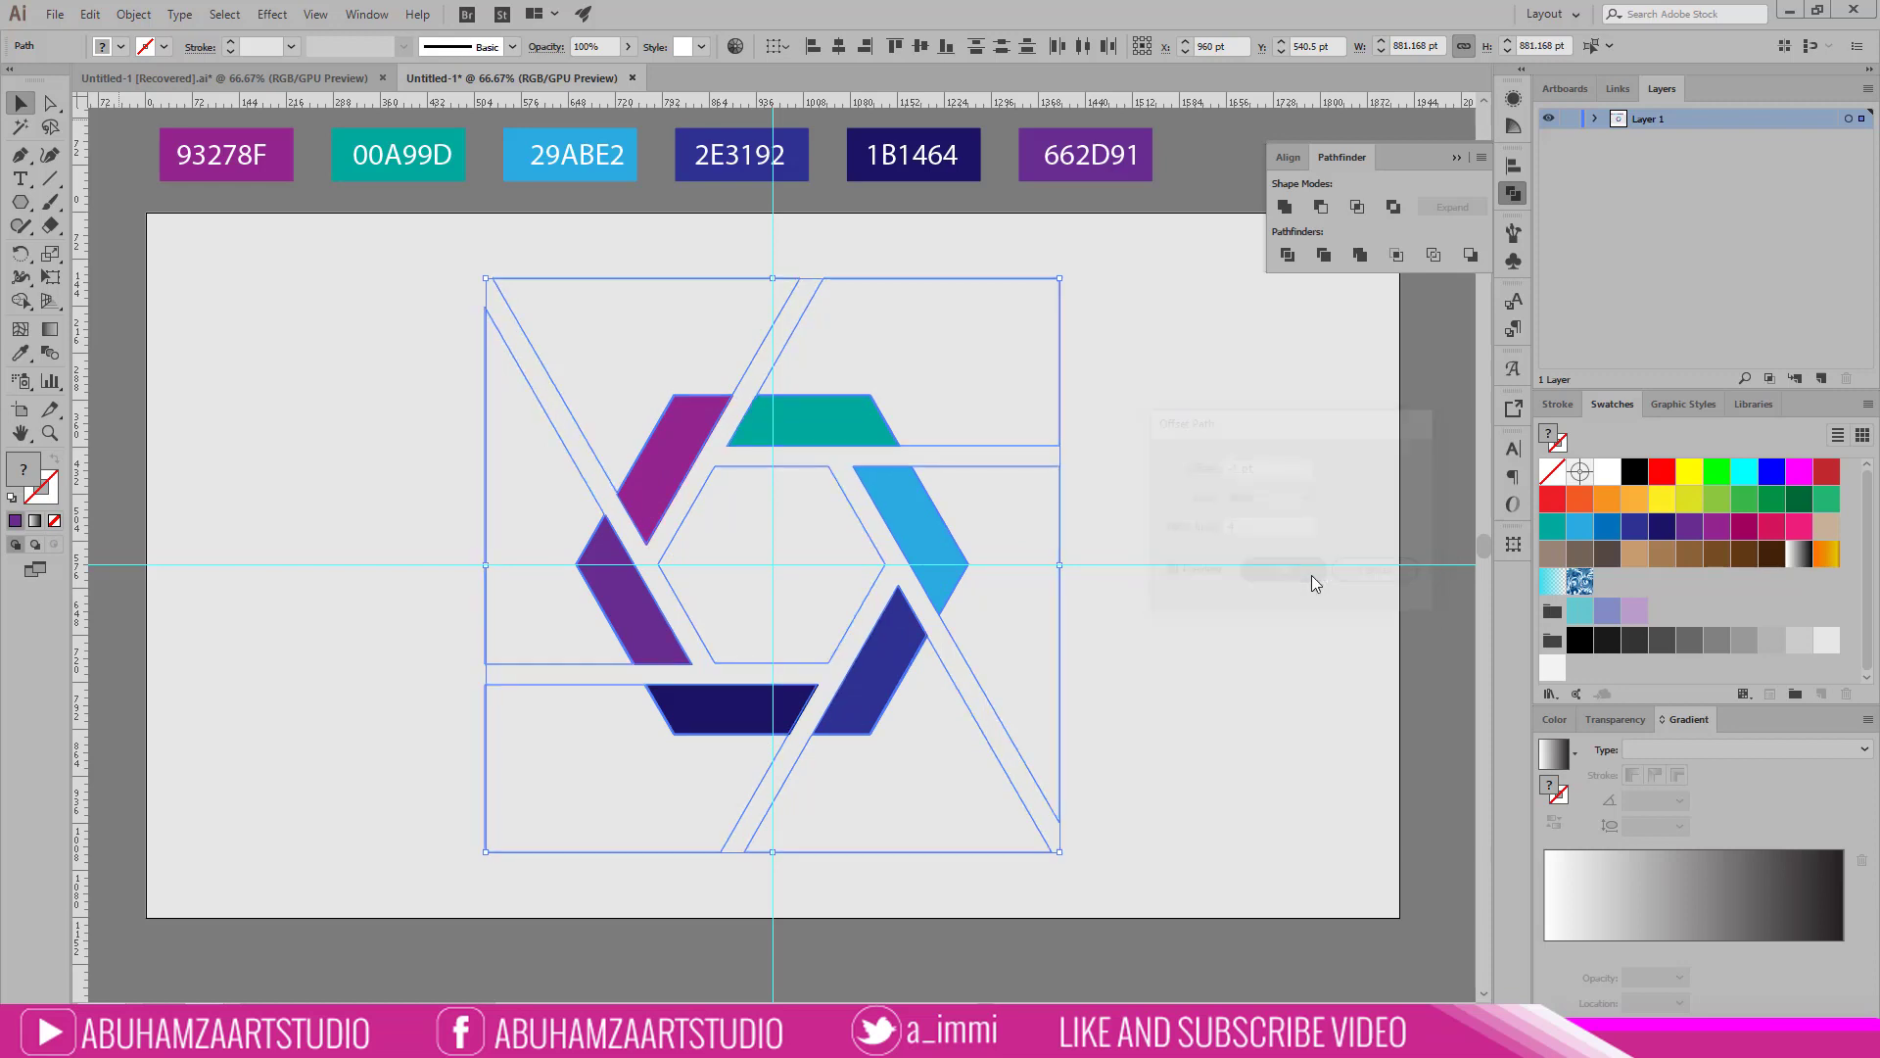
Step: Try a gradient fill on the inset shapes, undo it, and lock them
left_click(1800, 554)
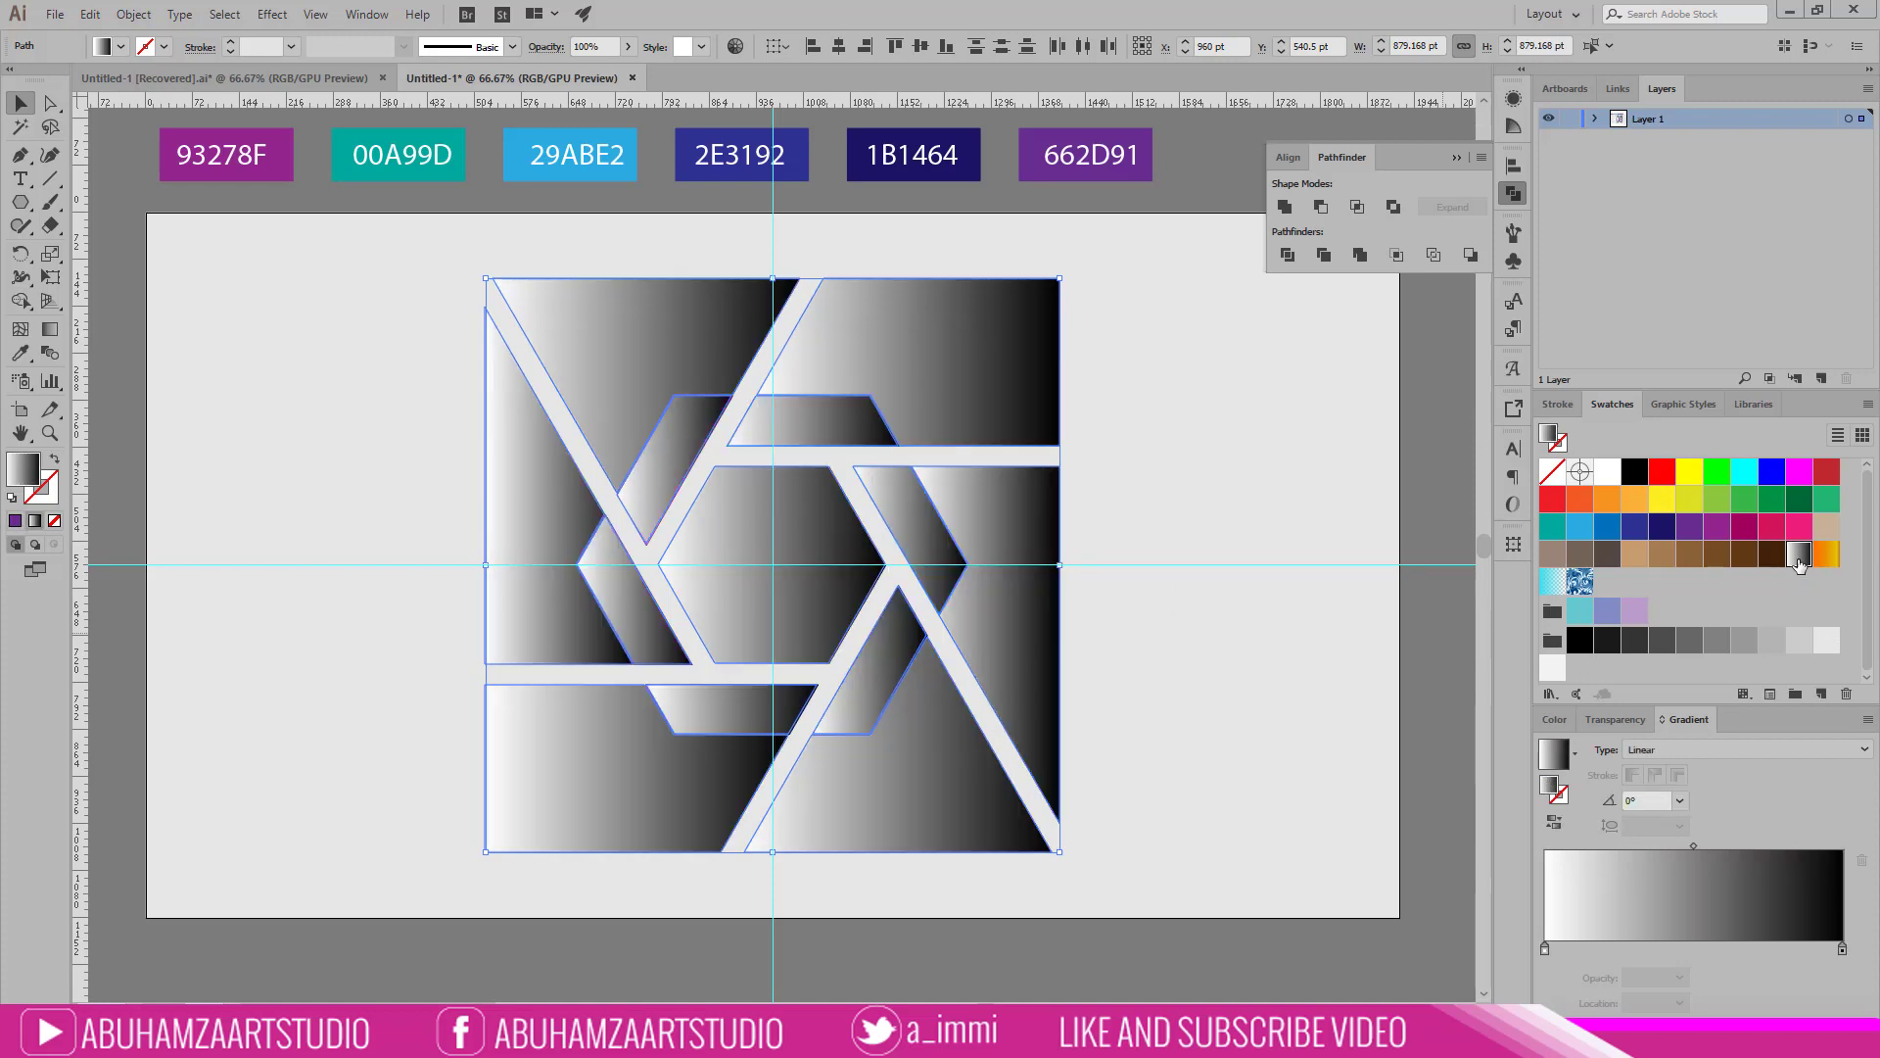
key("ctrl+z")
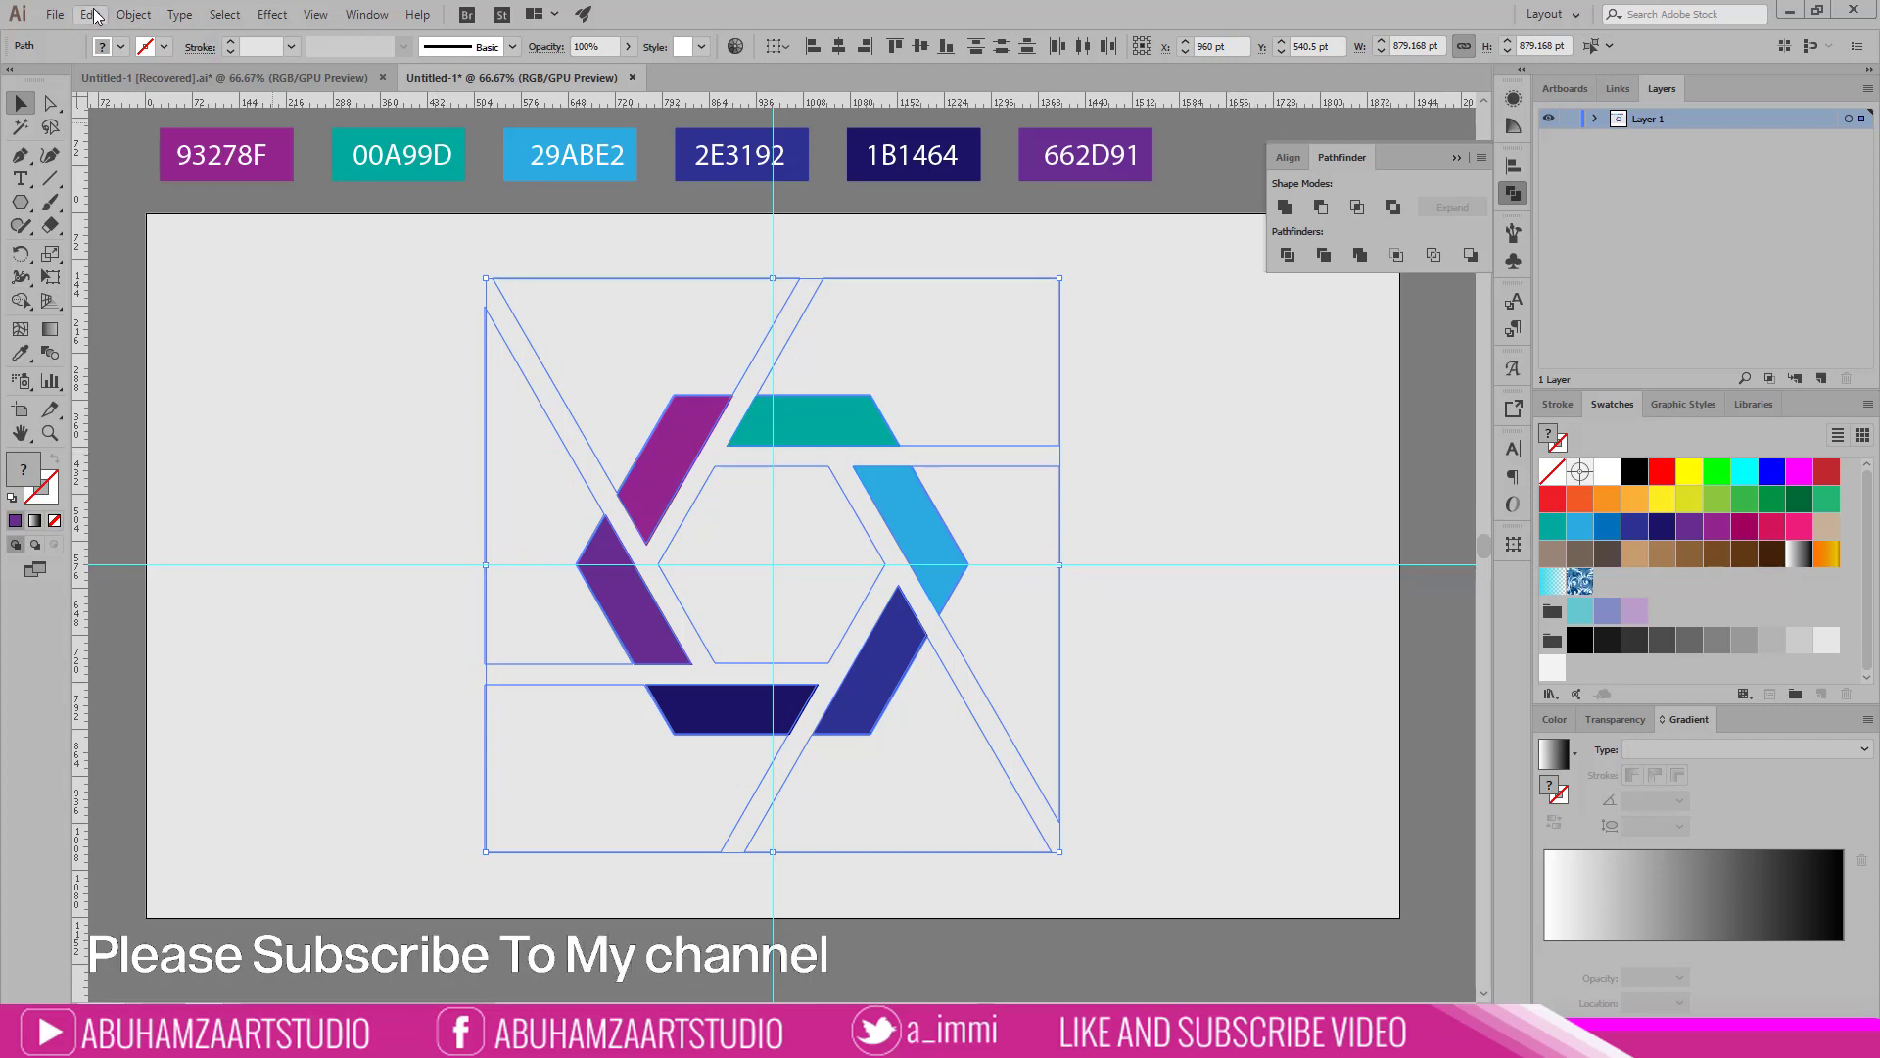
left_click(95, 14)
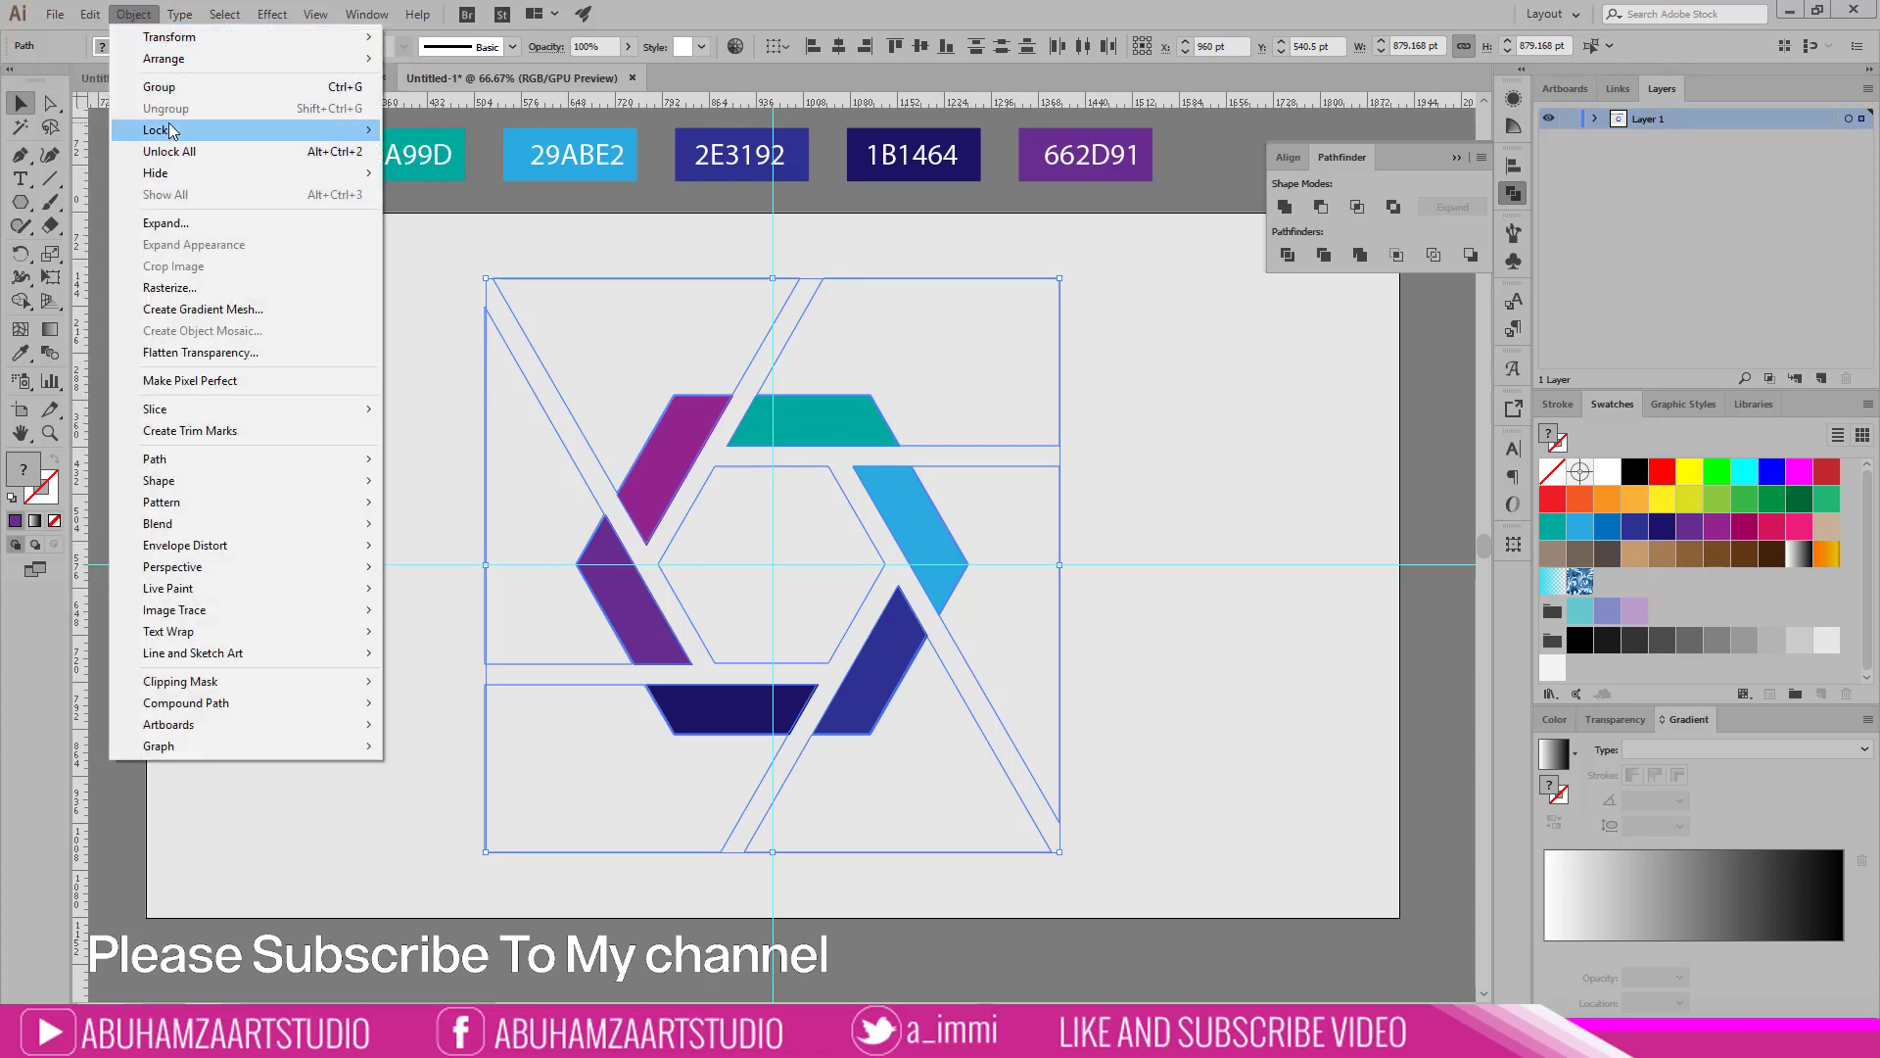
mouse_move(156, 129)
left_click(495, 130)
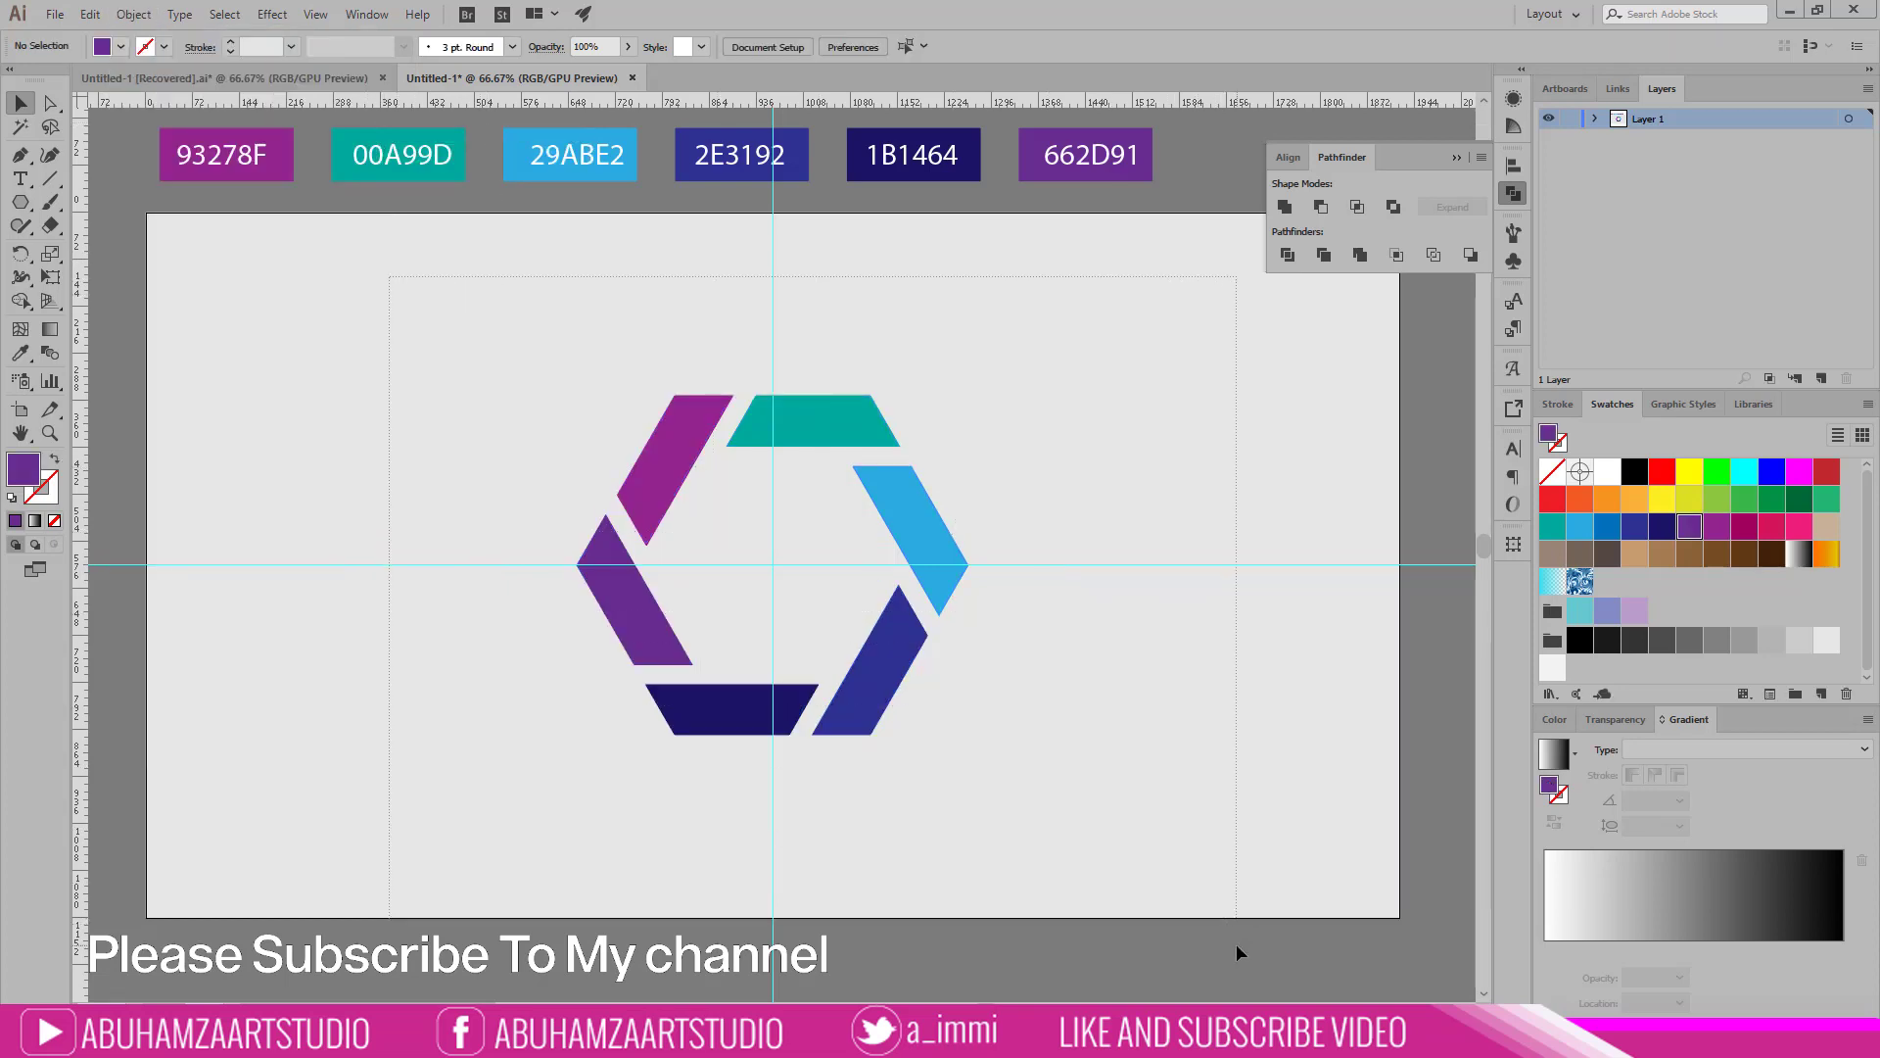
Step: Fill all the outer grid panels with a white-to-black linear gradient at -90°
key("ctrl+a")
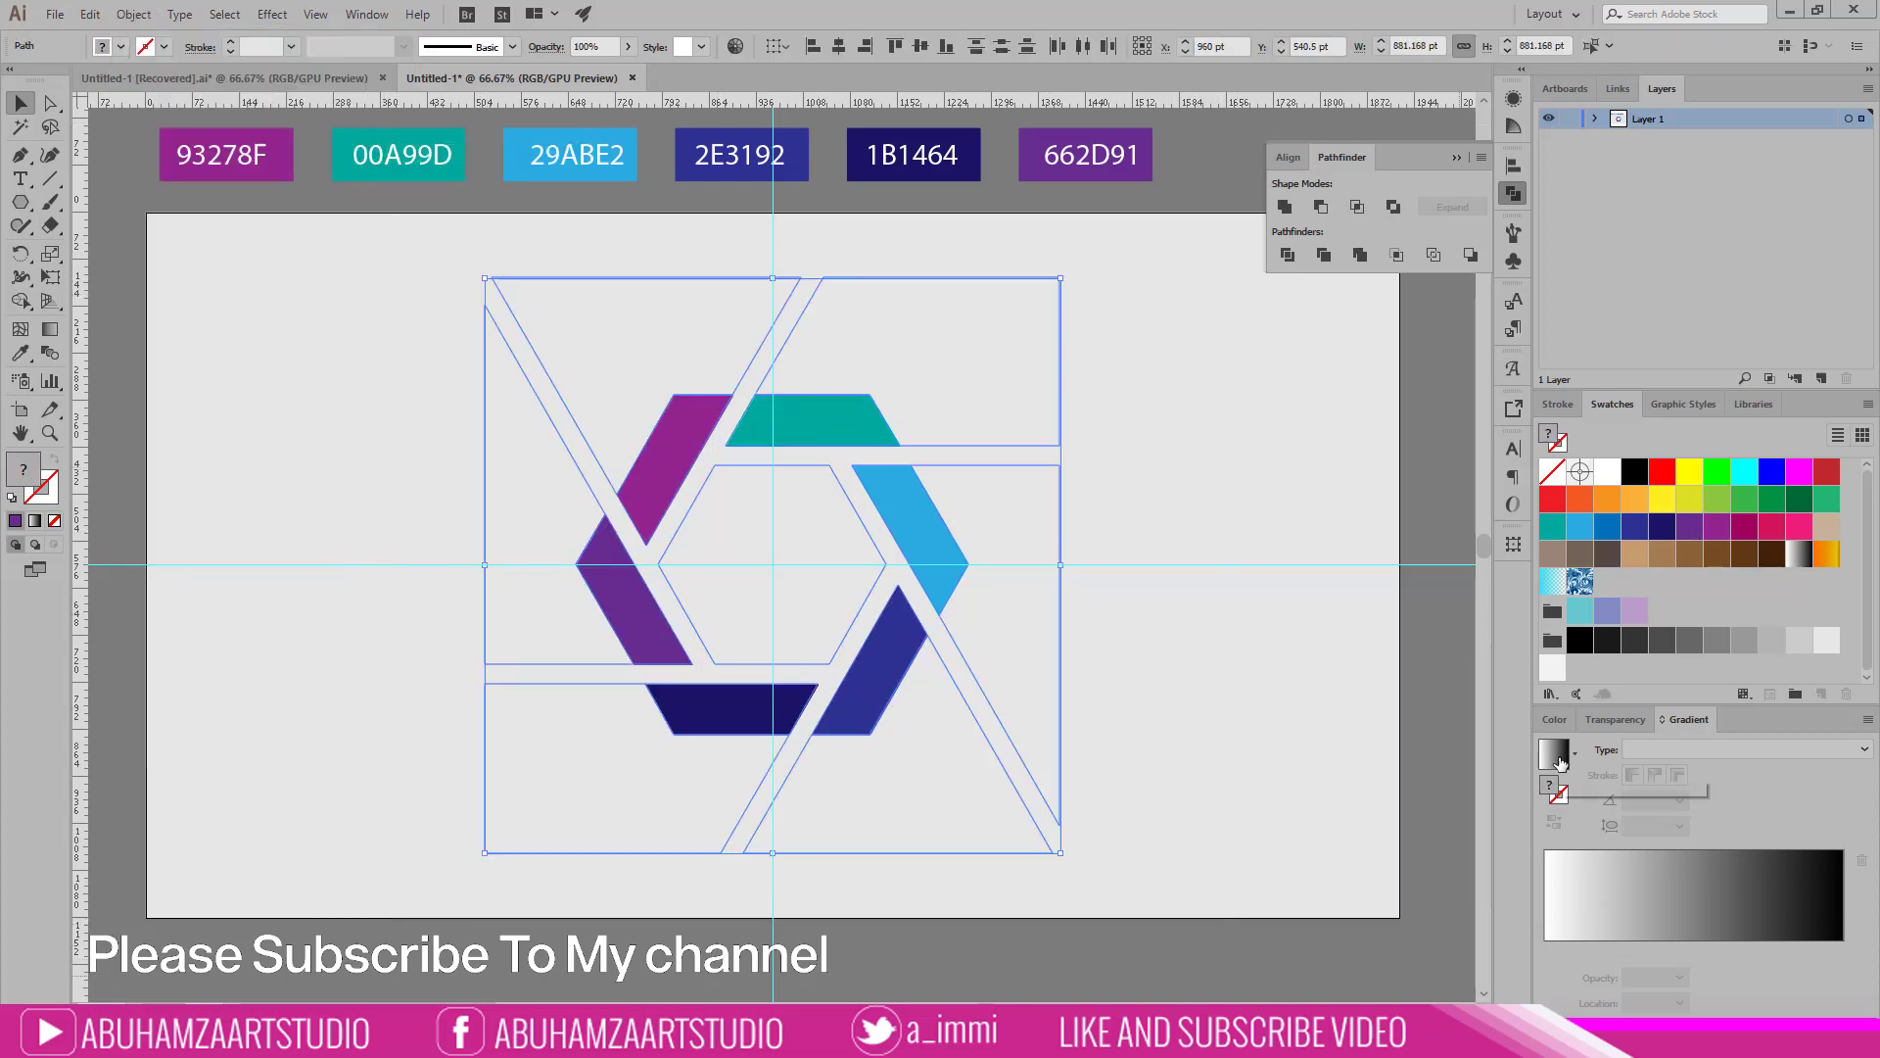
left_click(1558, 761)
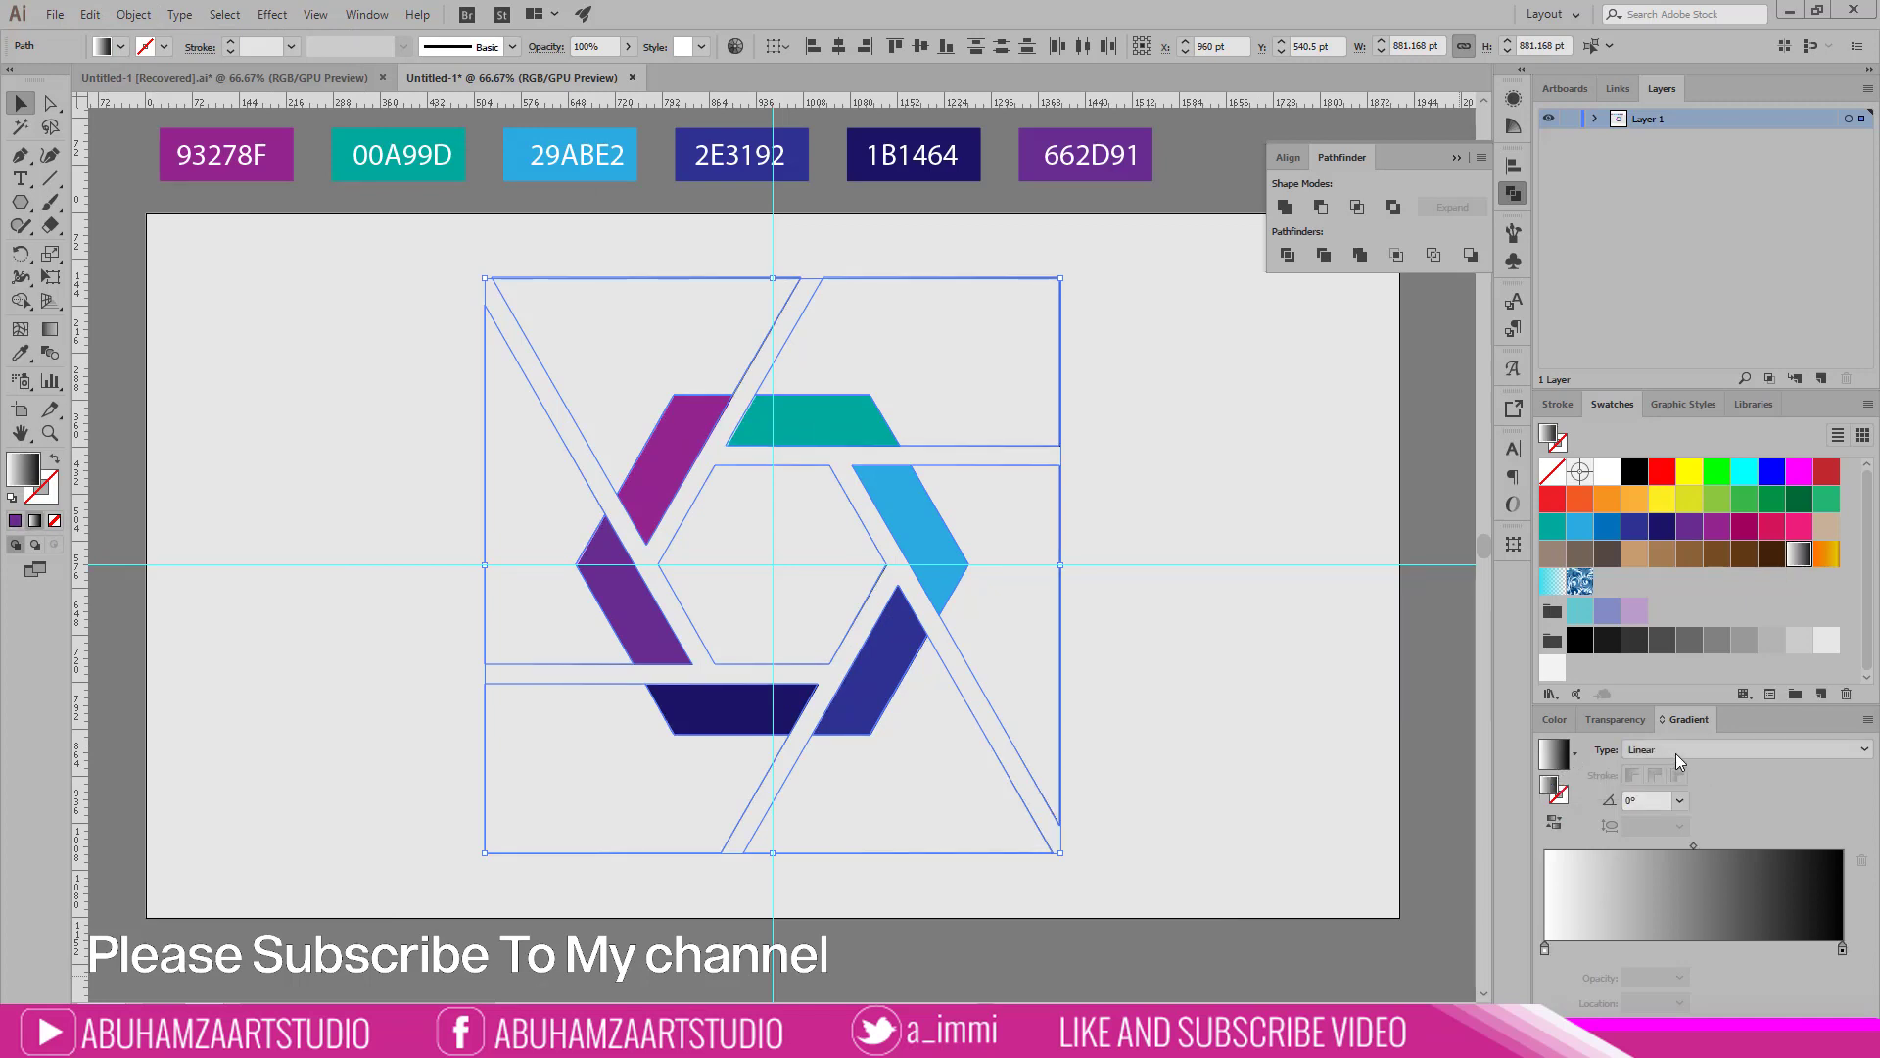
left_click(1681, 801)
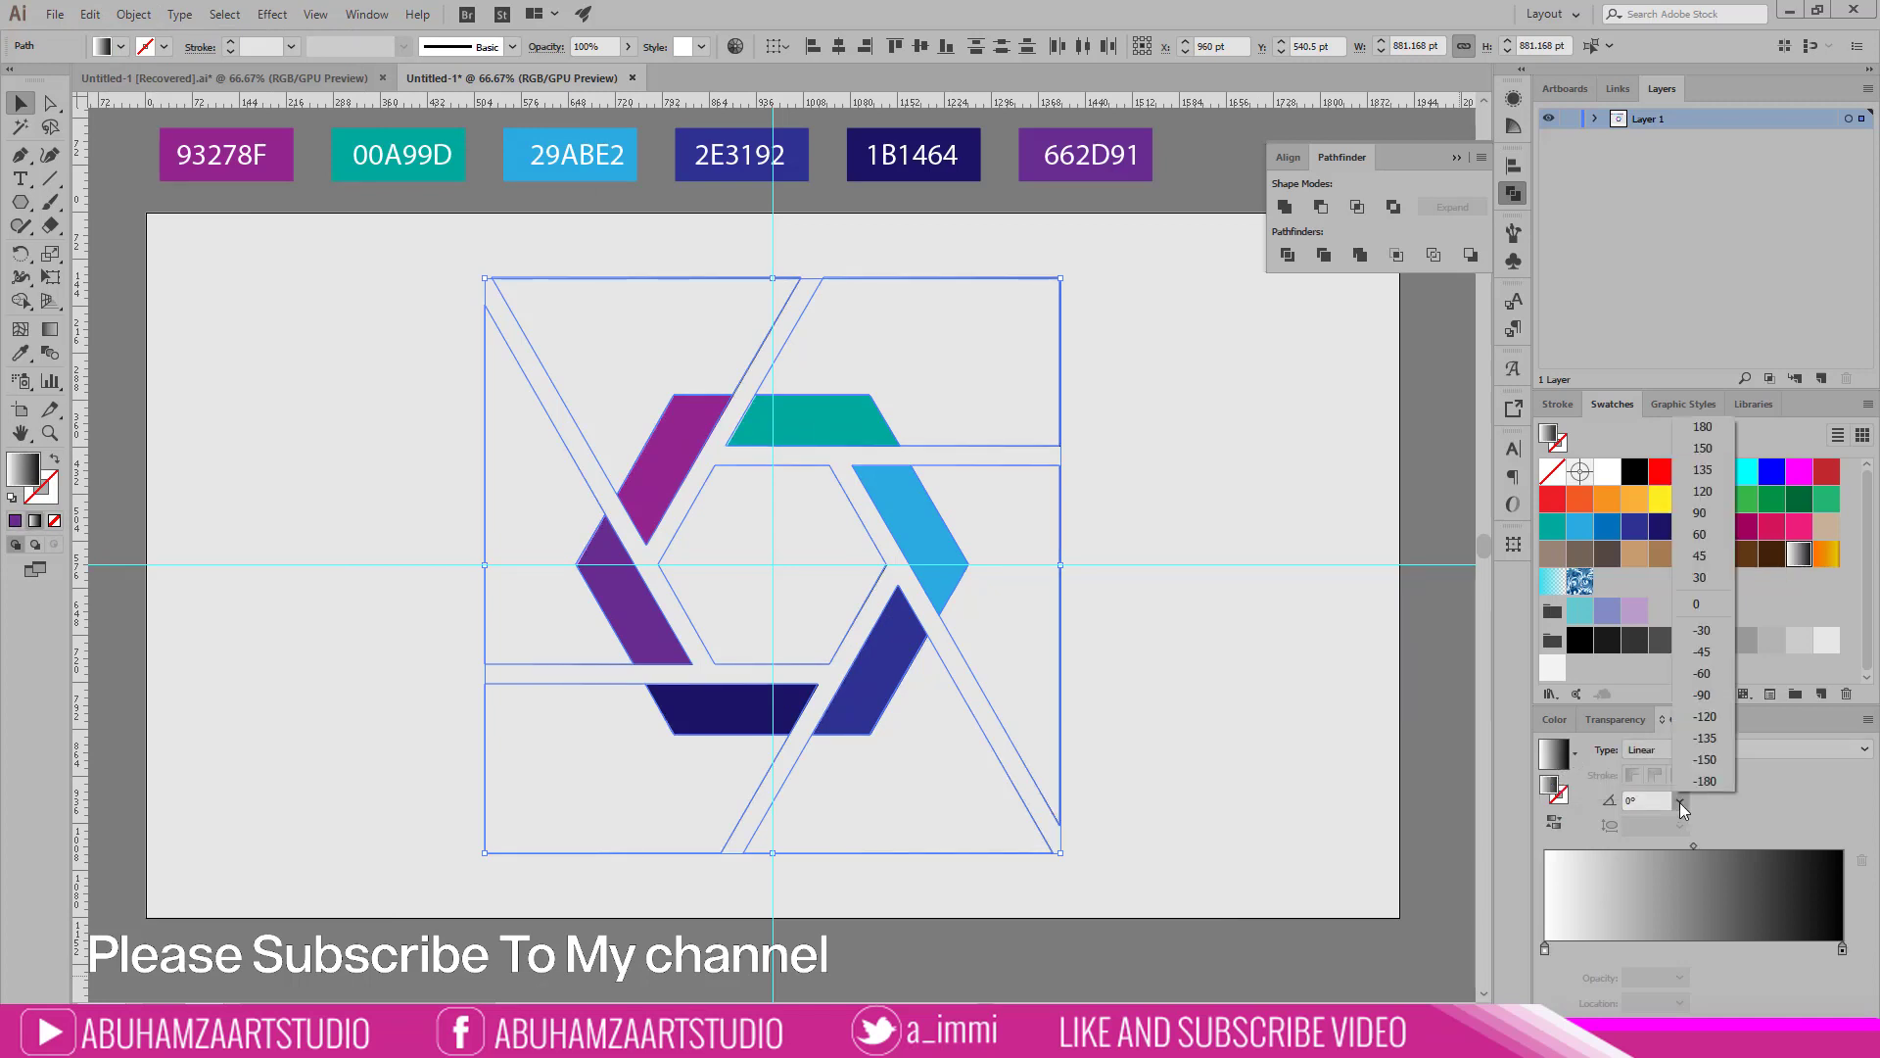
left_click(1701, 695)
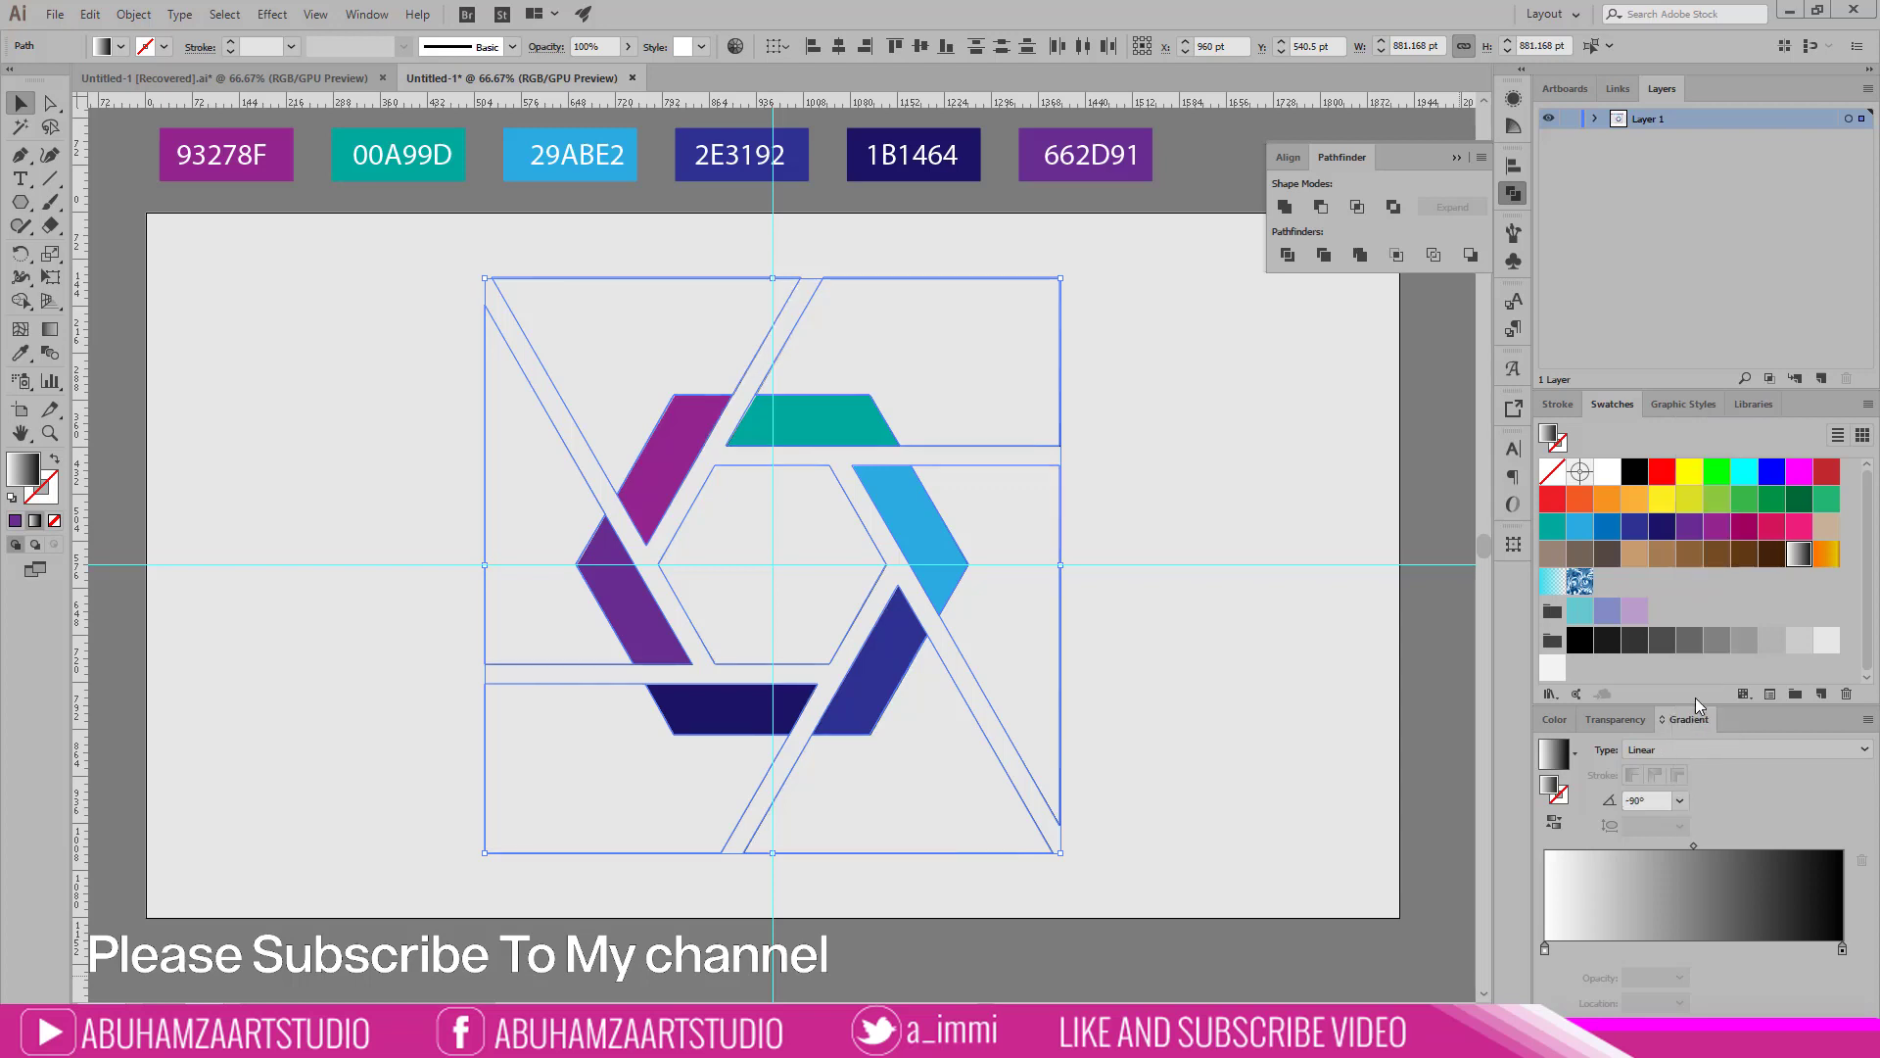
left_click(1327, 763)
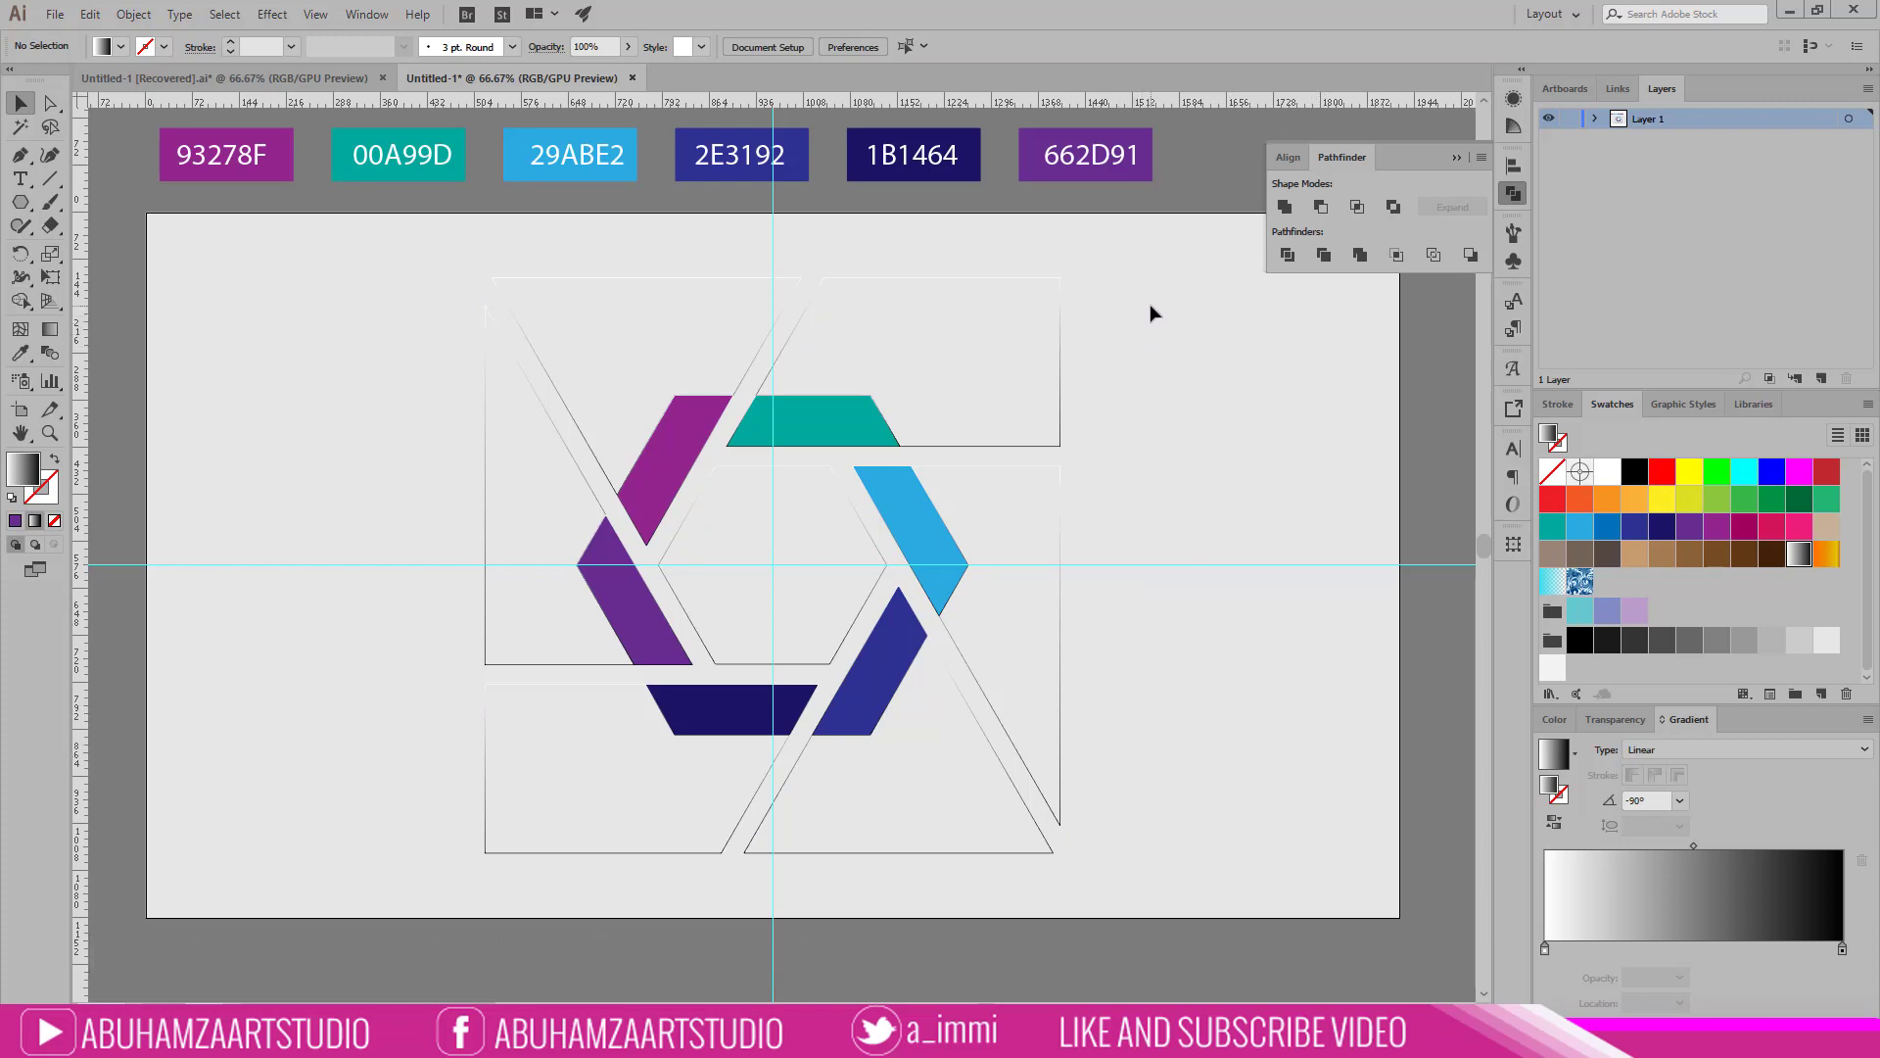
Step: Copy the grid panels, paste them in back, and group the pasted copies
left_click_drag(1153, 313, 445, 866)
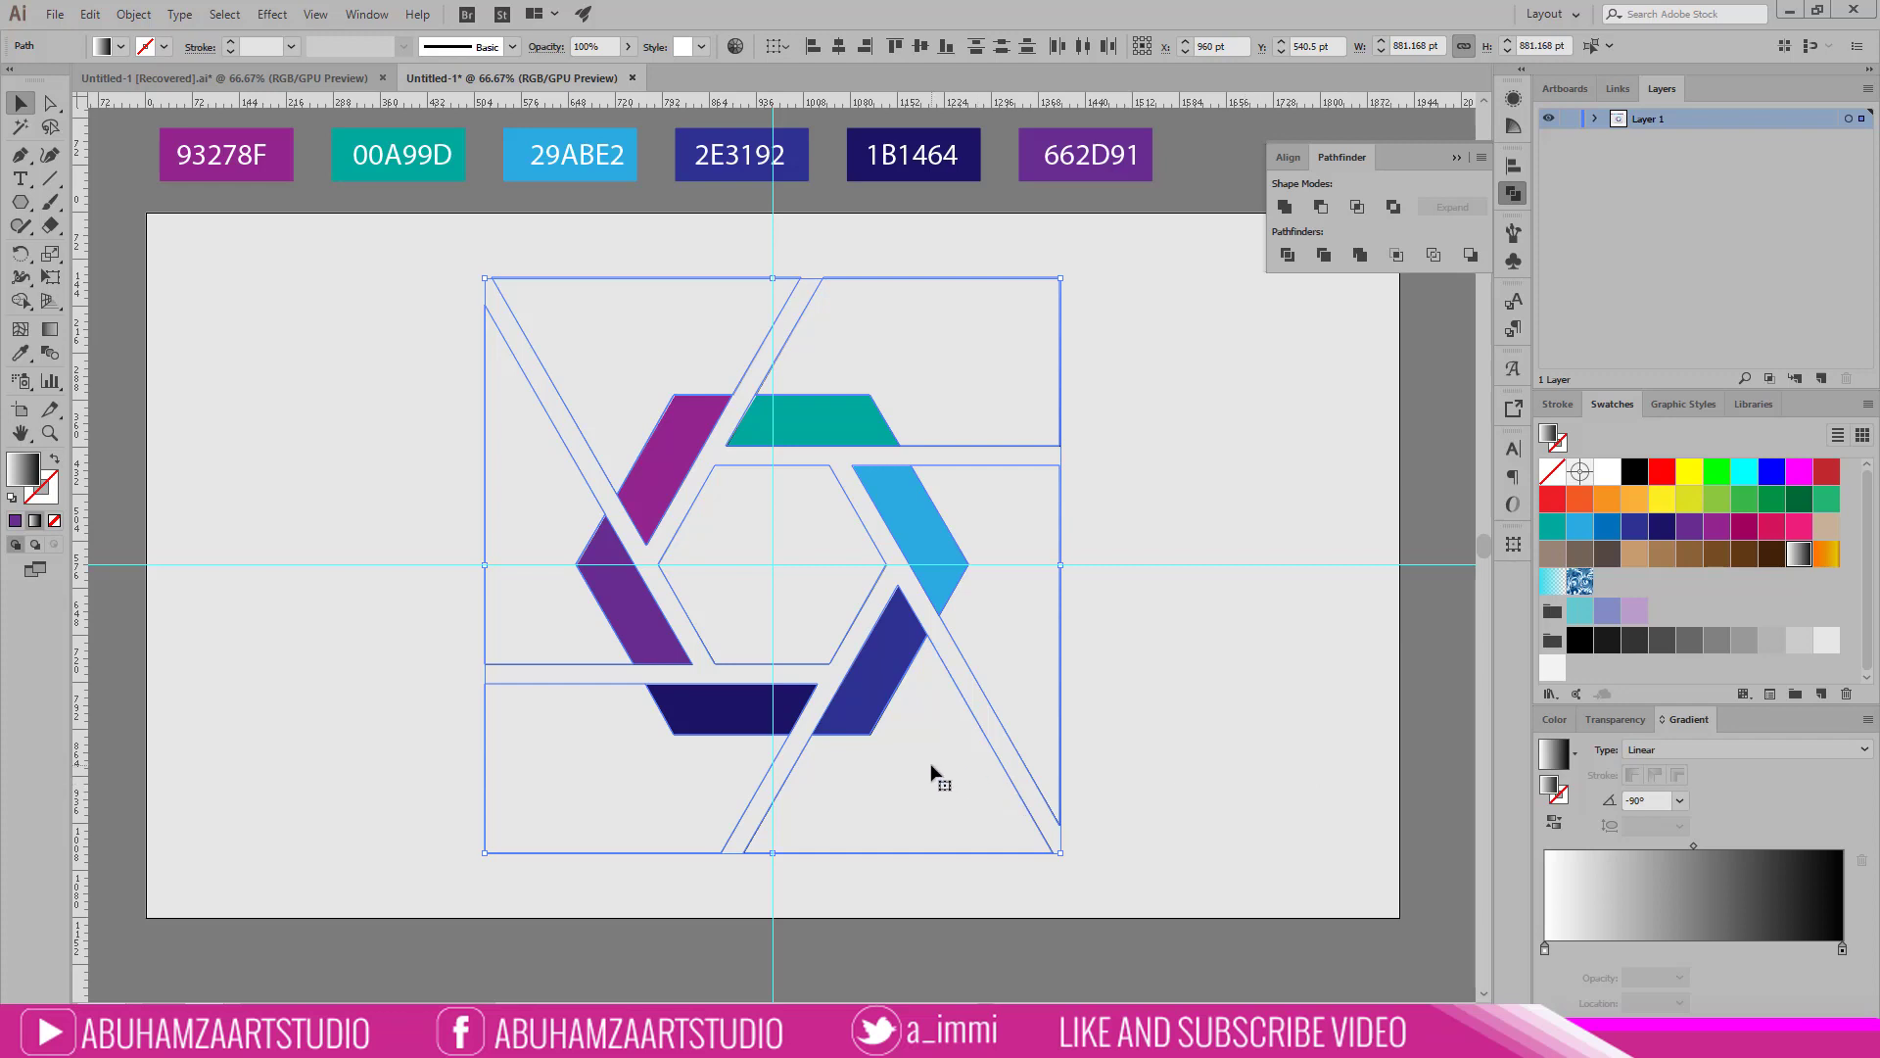
left_click(130, 12)
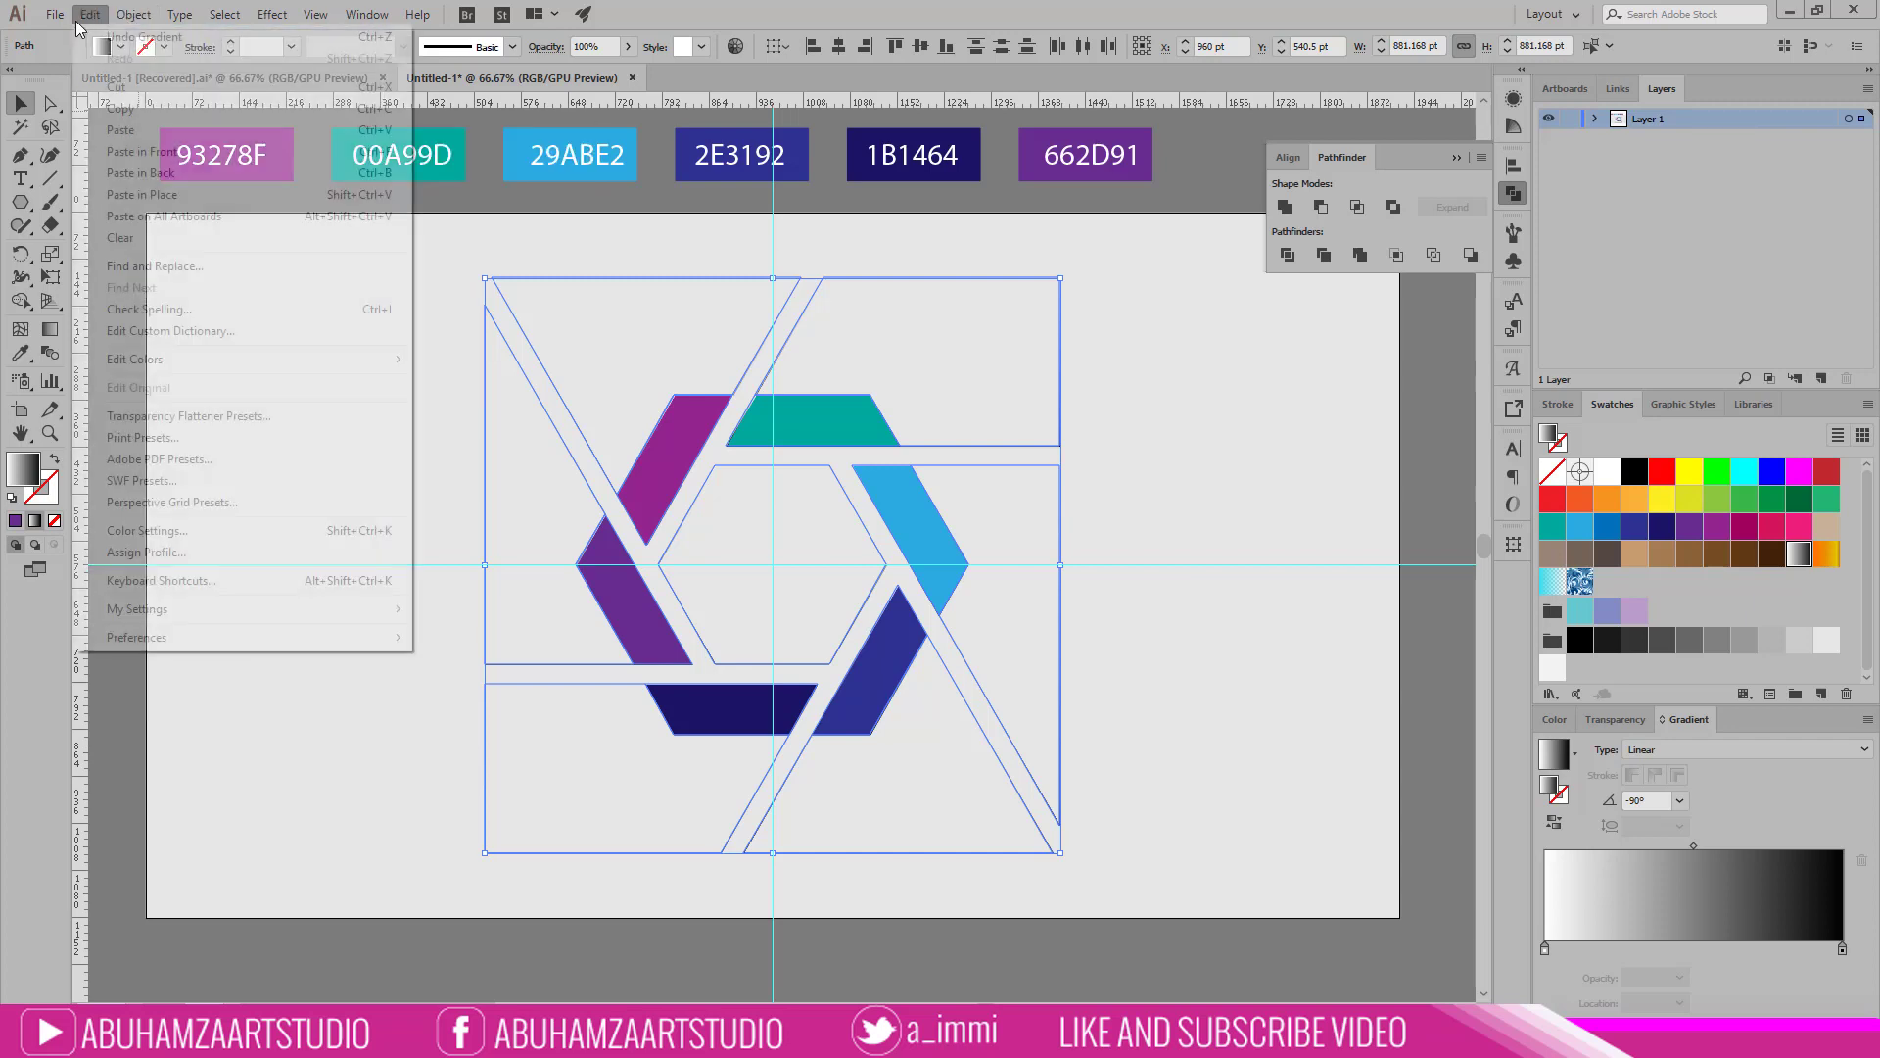
left_click(121, 108)
left_click(90, 14)
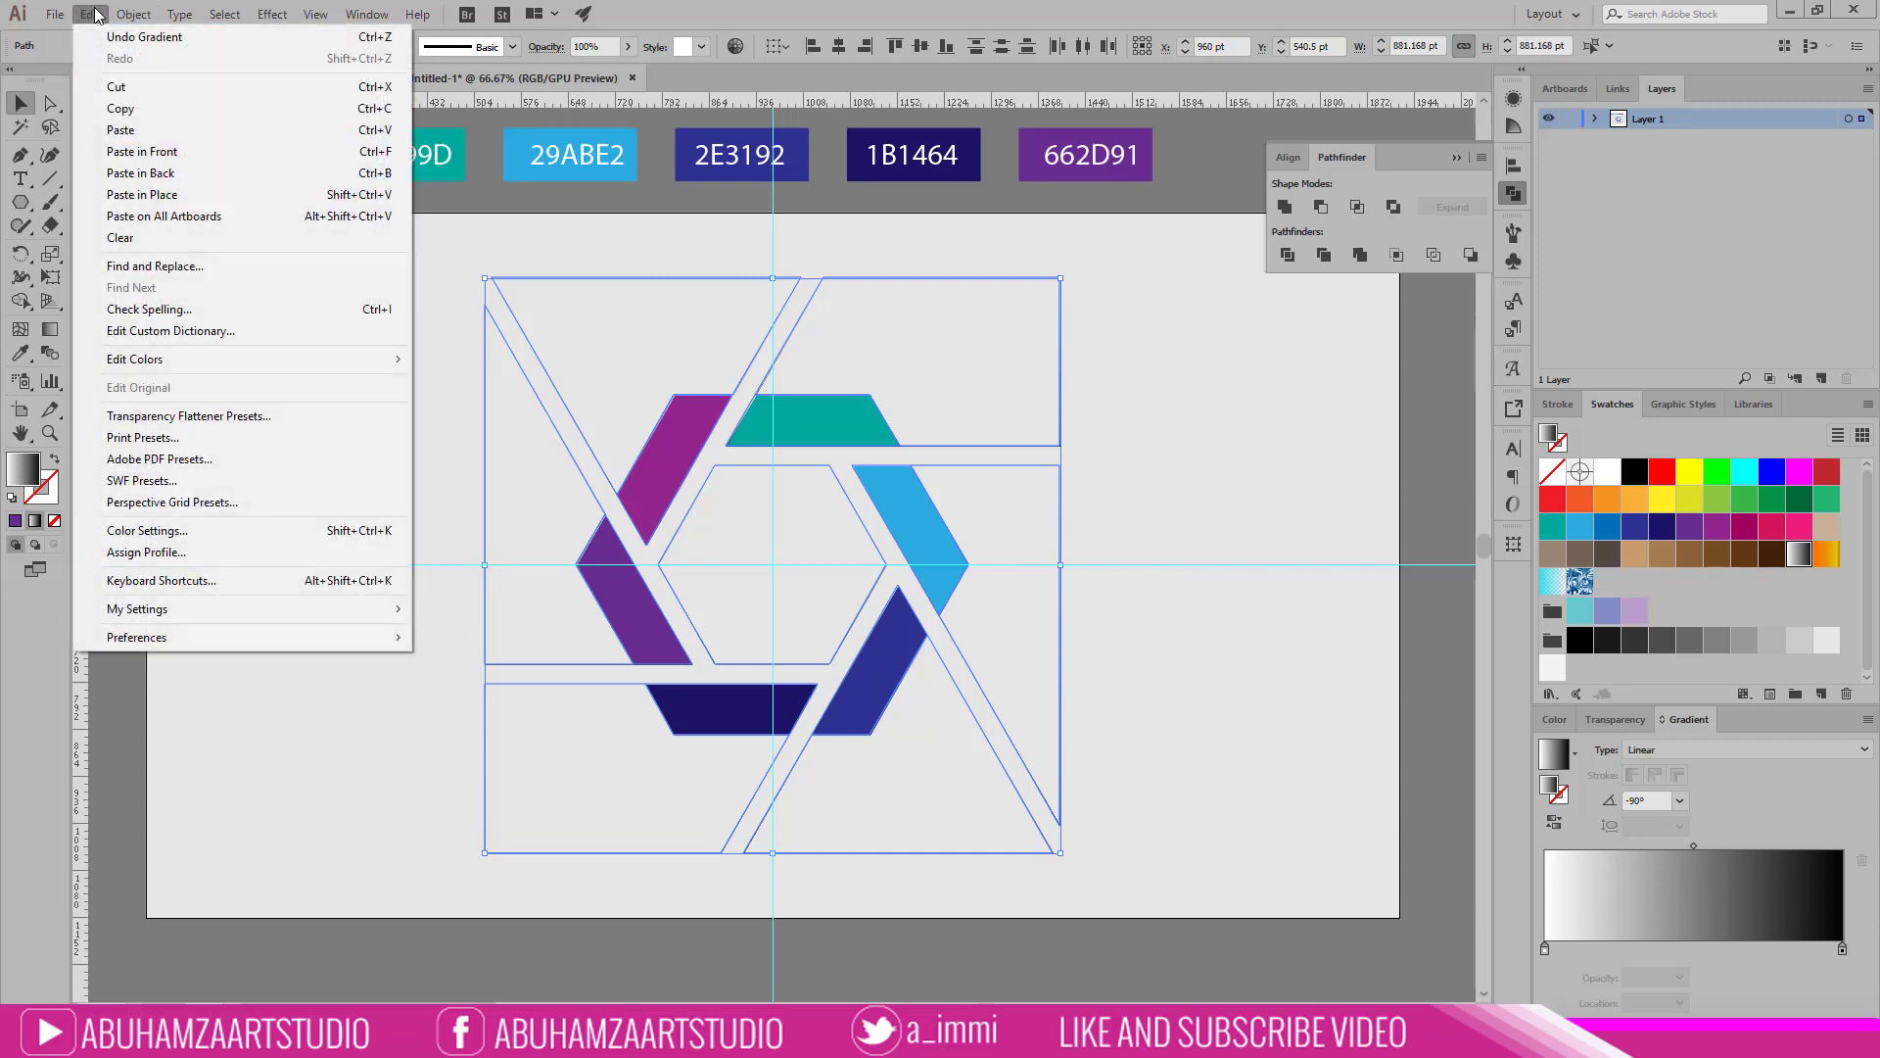
left_click(254, 175)
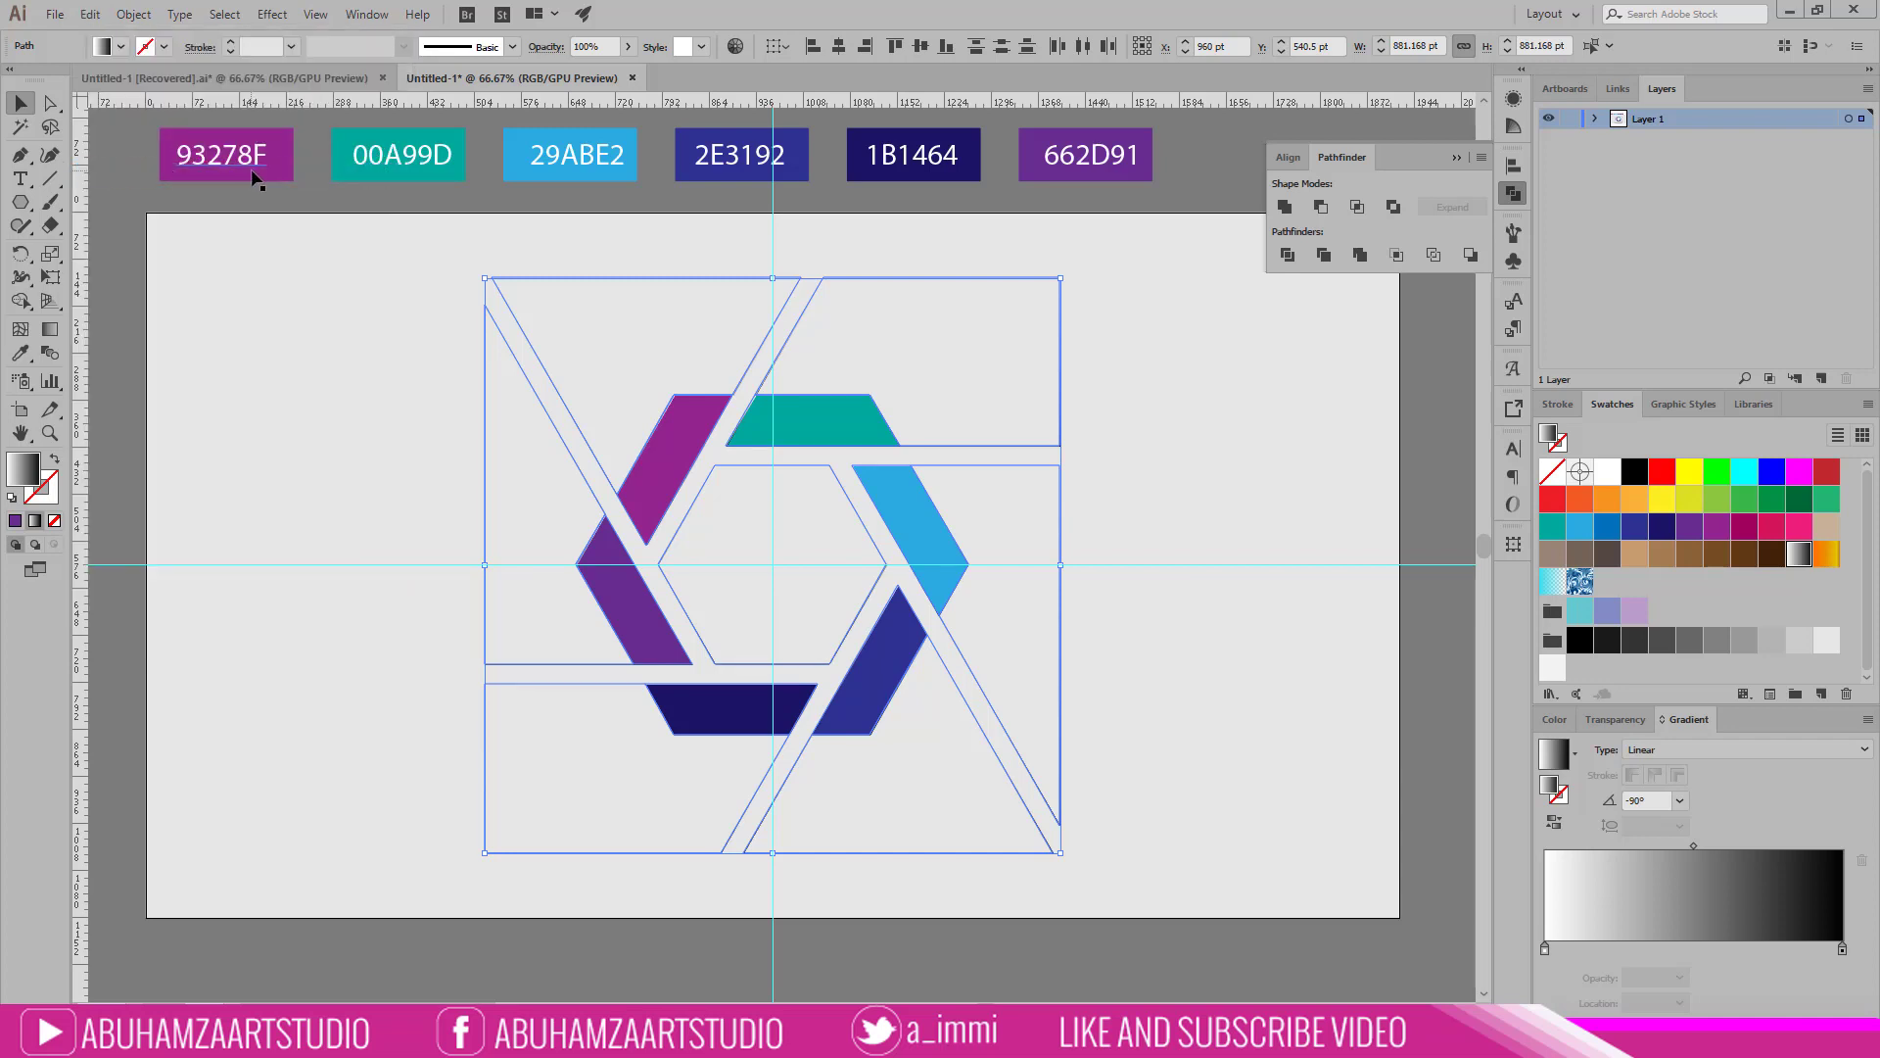
right_click(653, 347)
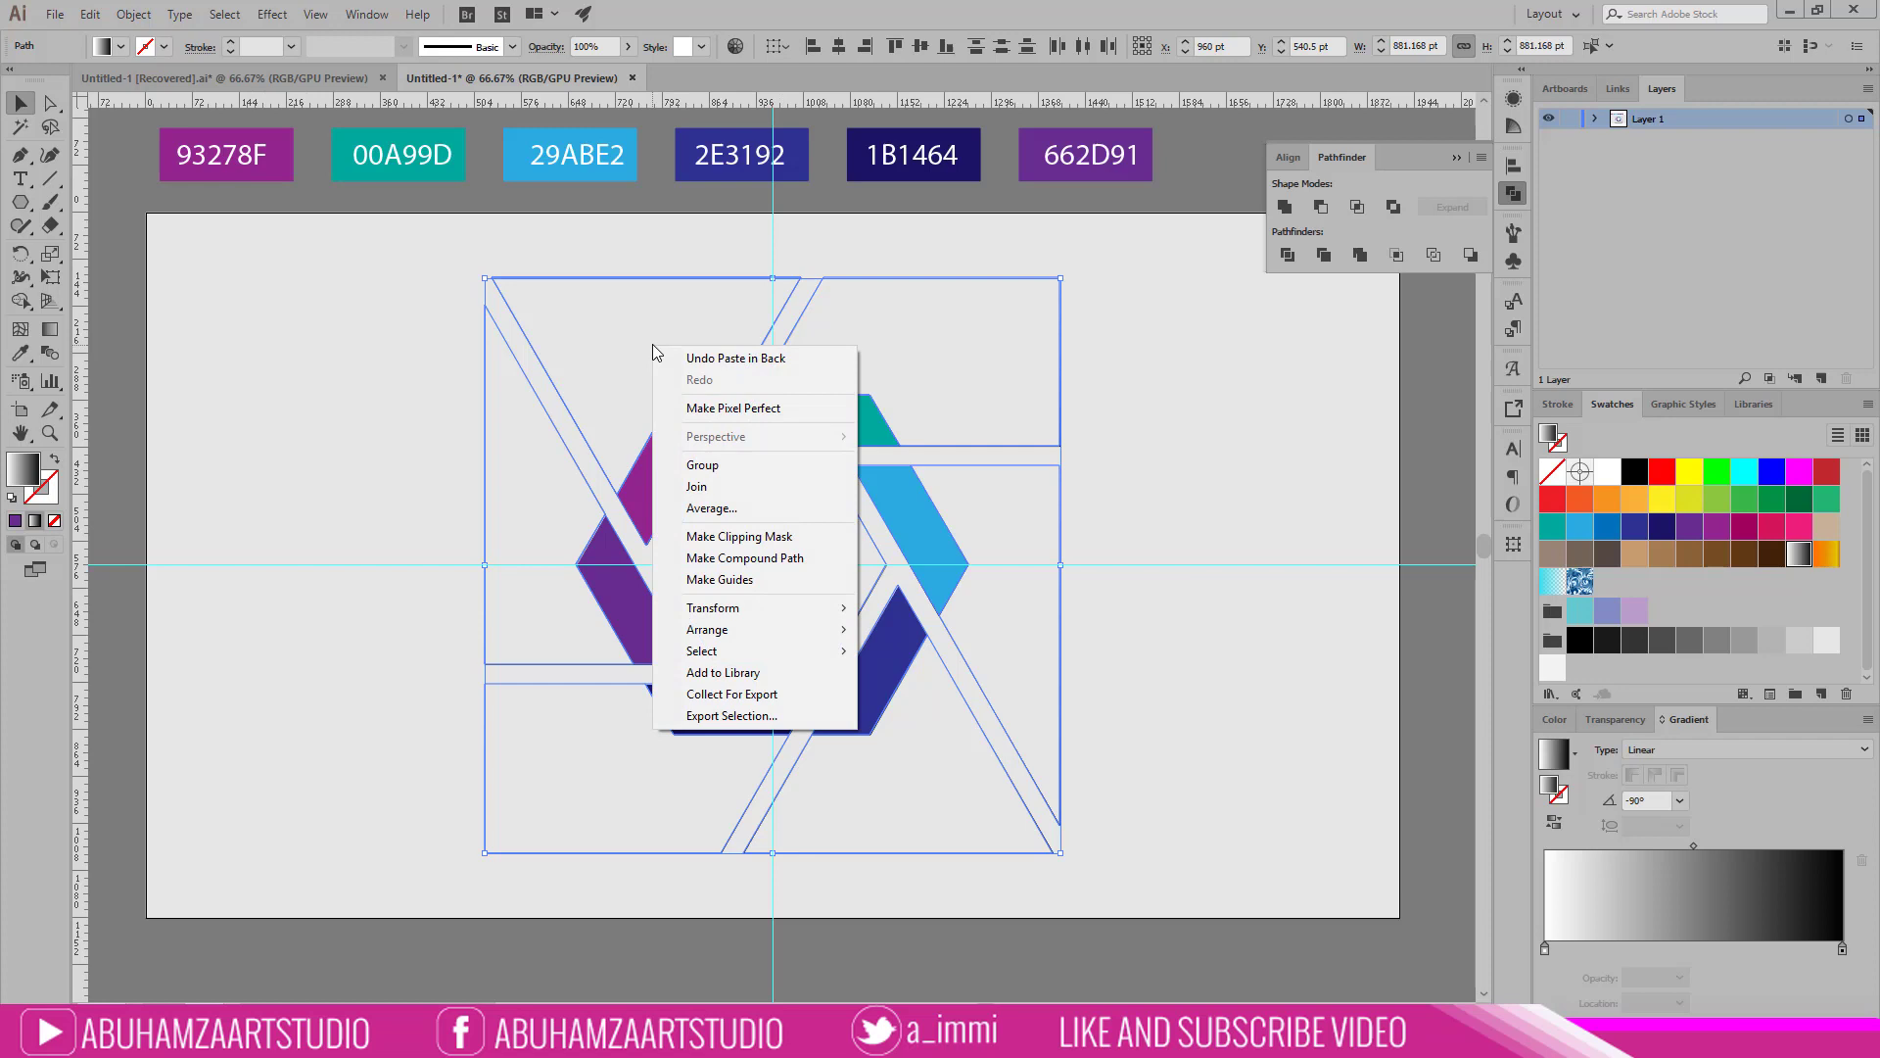
left_click(713, 464)
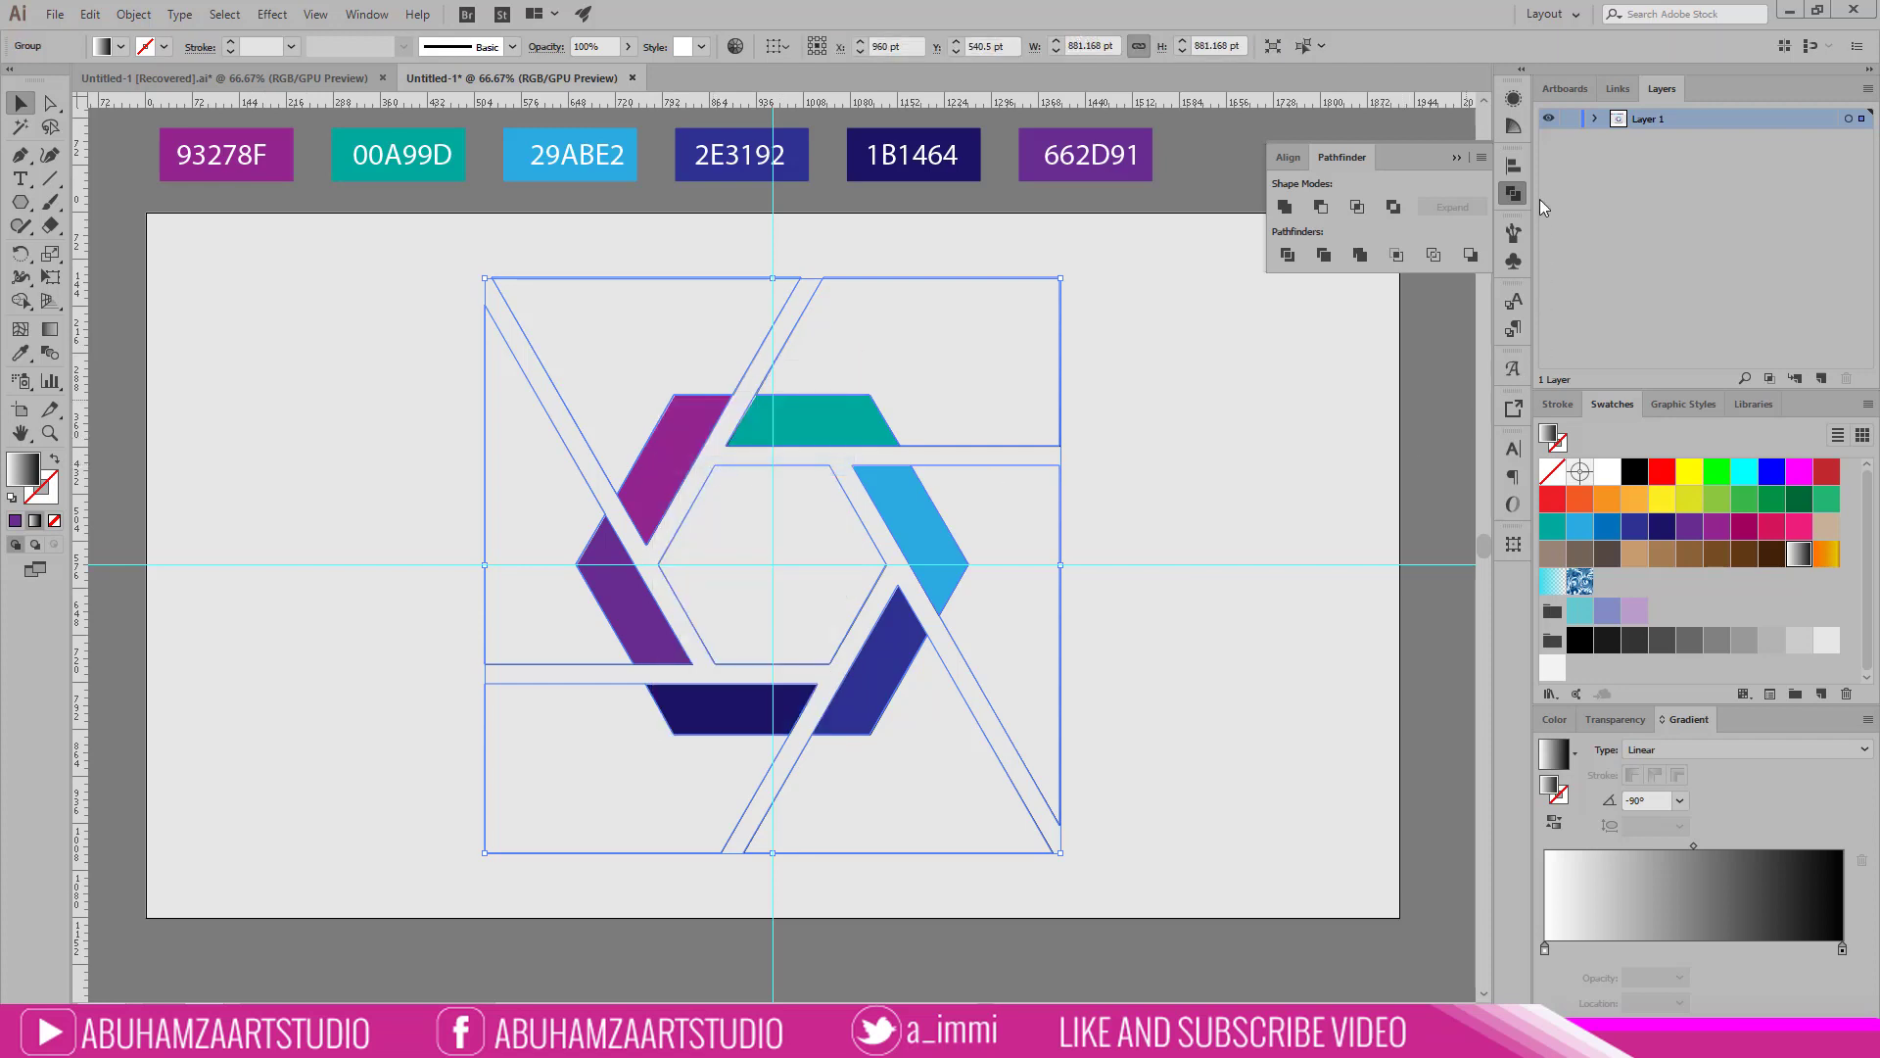
Step: Expand Layer 1 and set a custom Layers panel row size of 4
left_click(1595, 119)
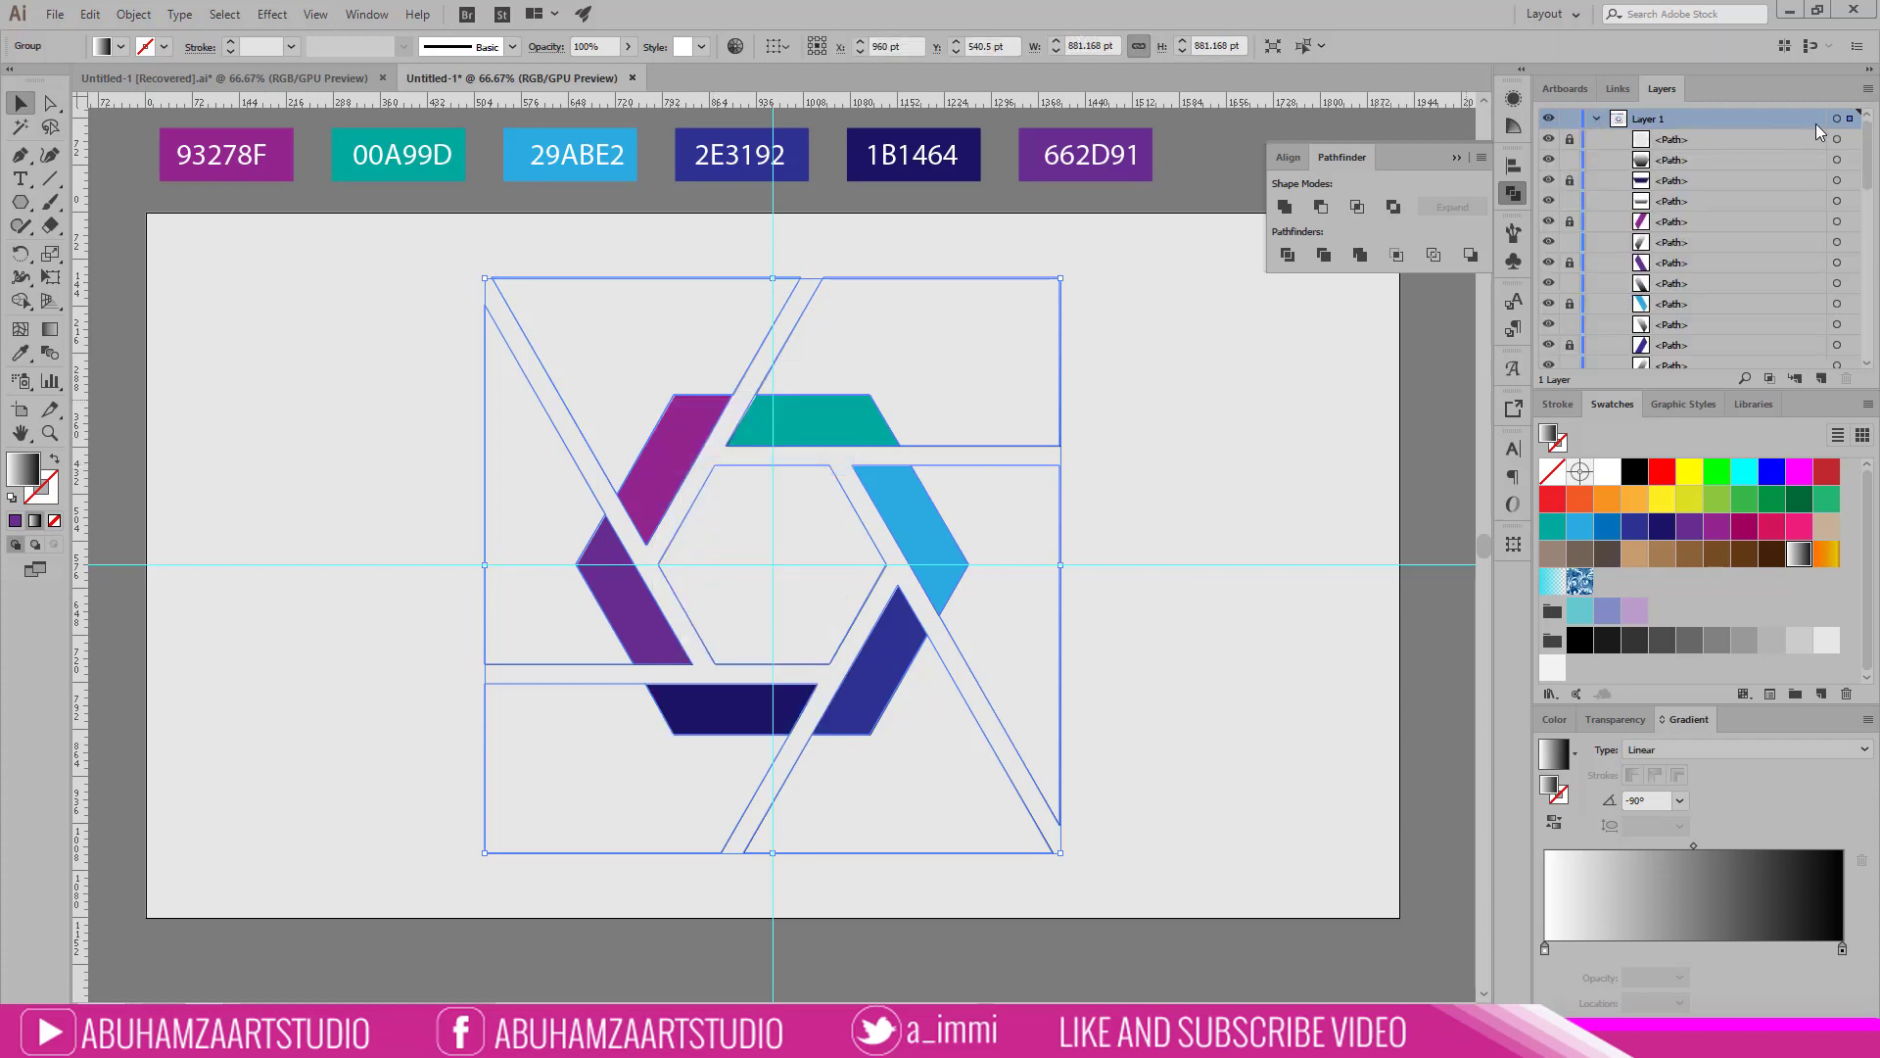
left_click(1868, 88)
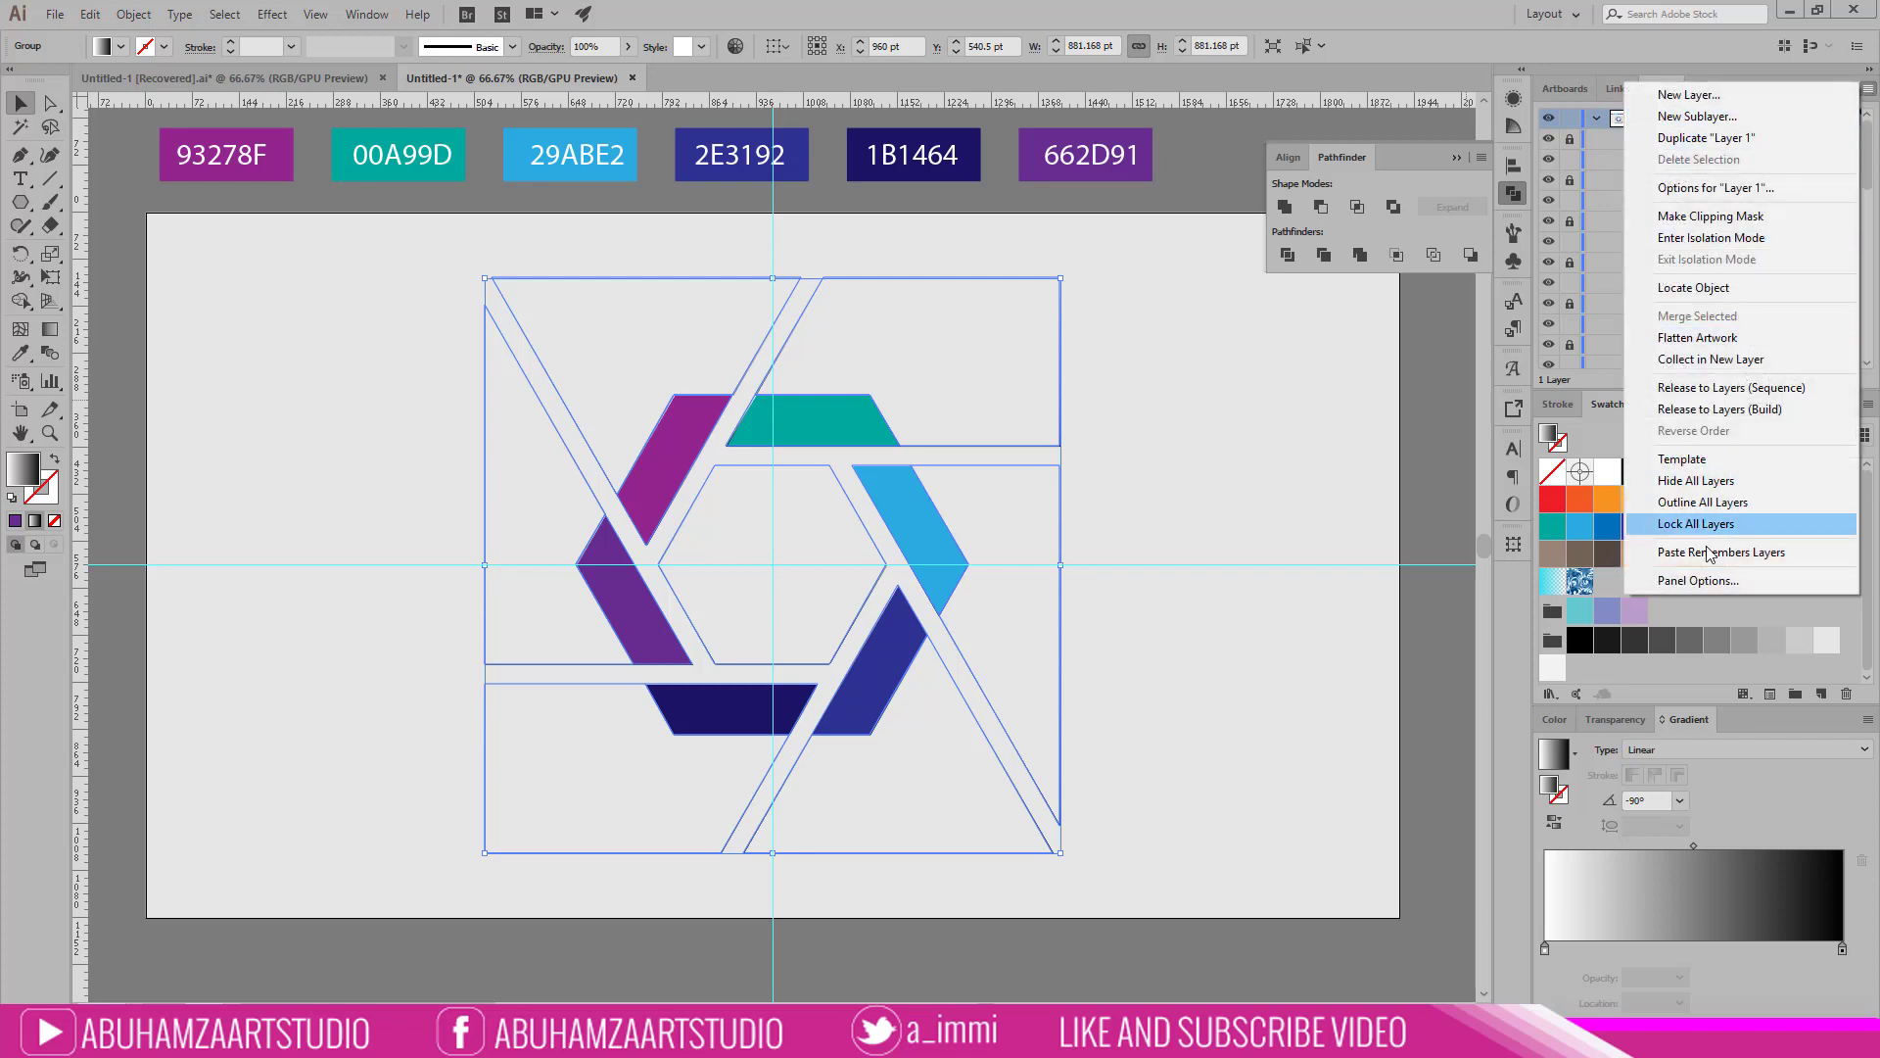
left_click(1712, 580)
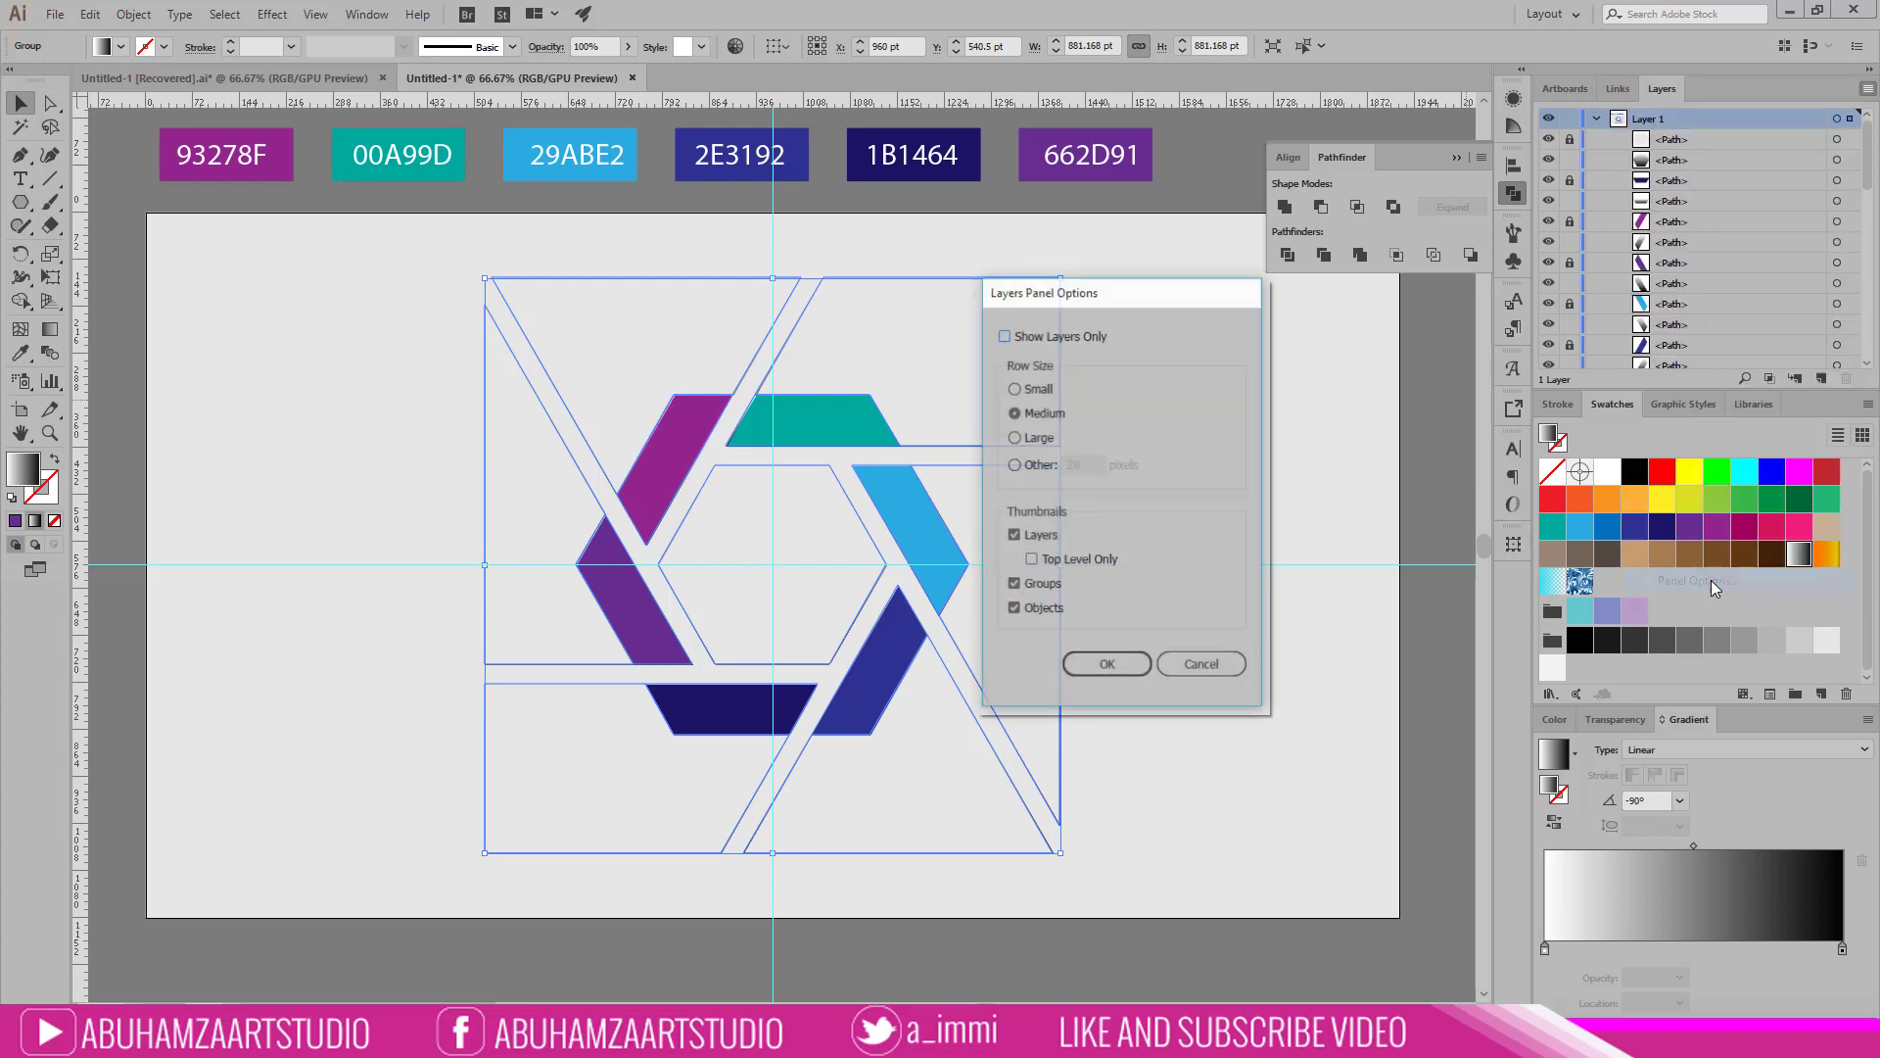
left_click(1040, 471)
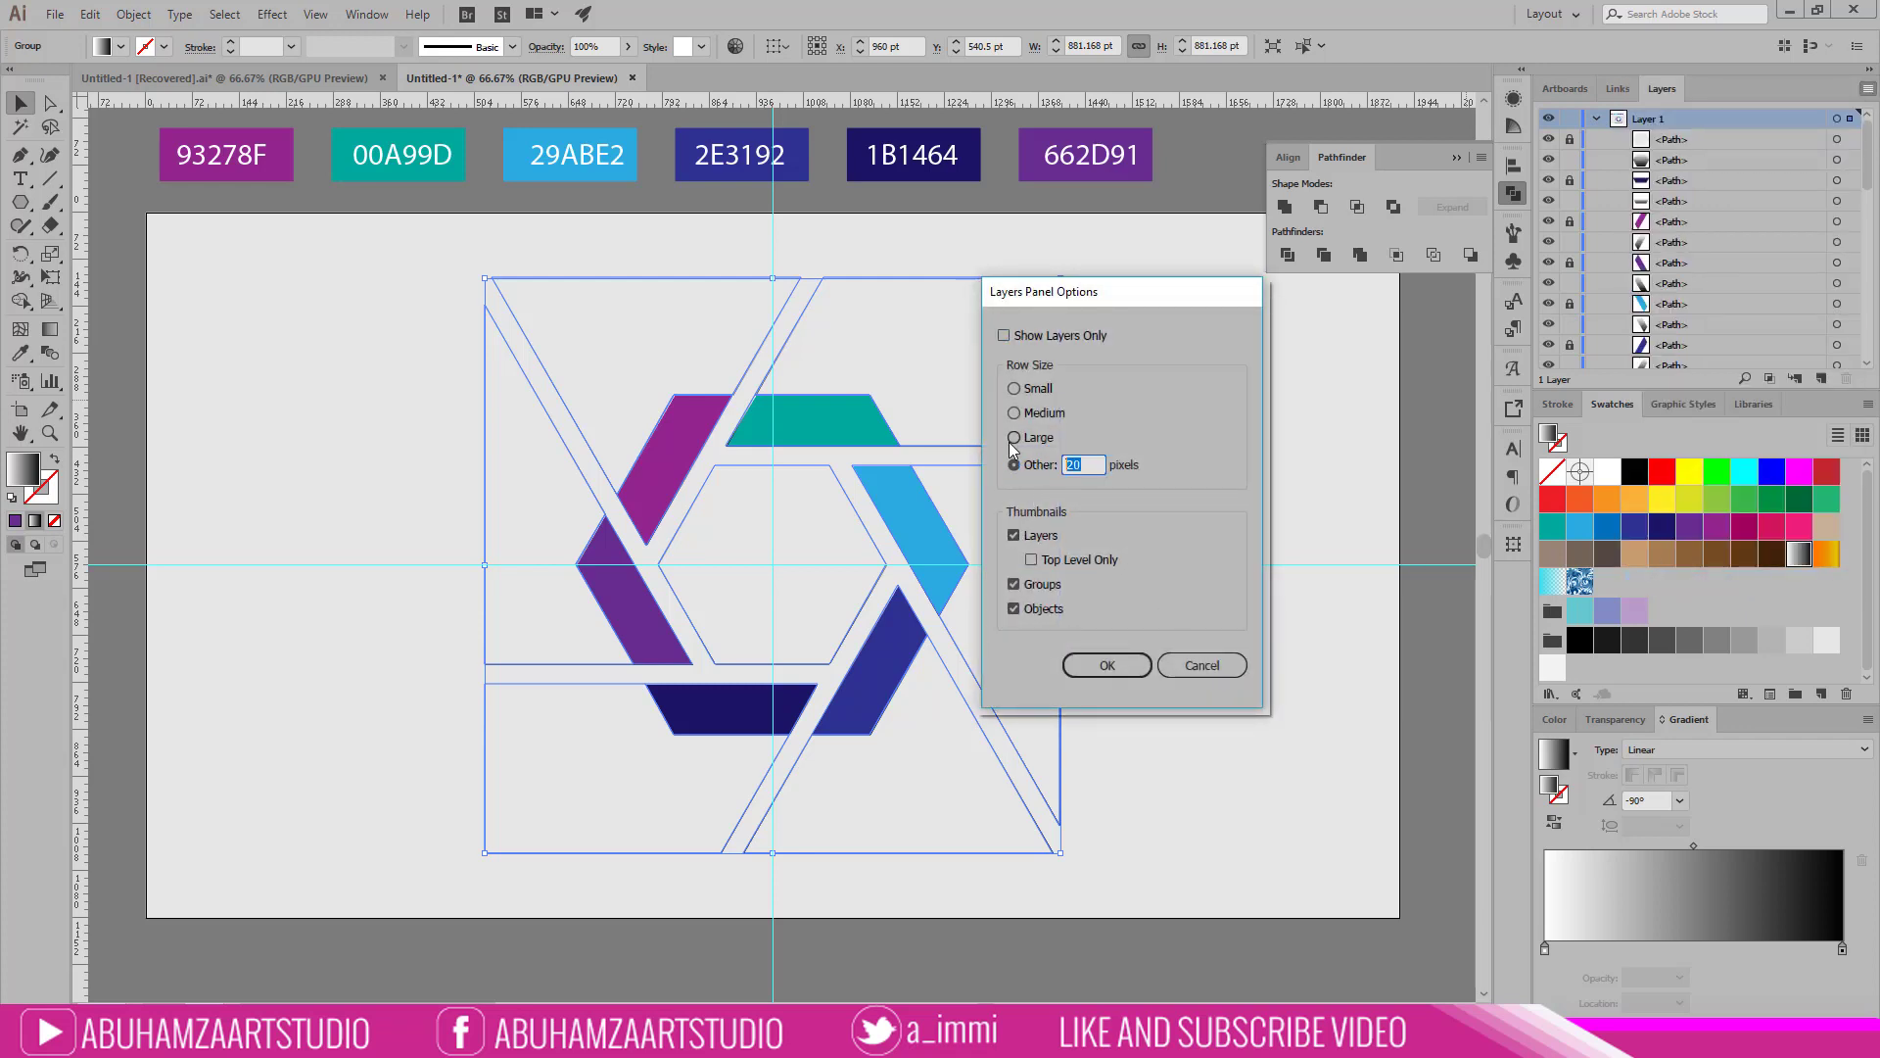
type("4")
key("Return")
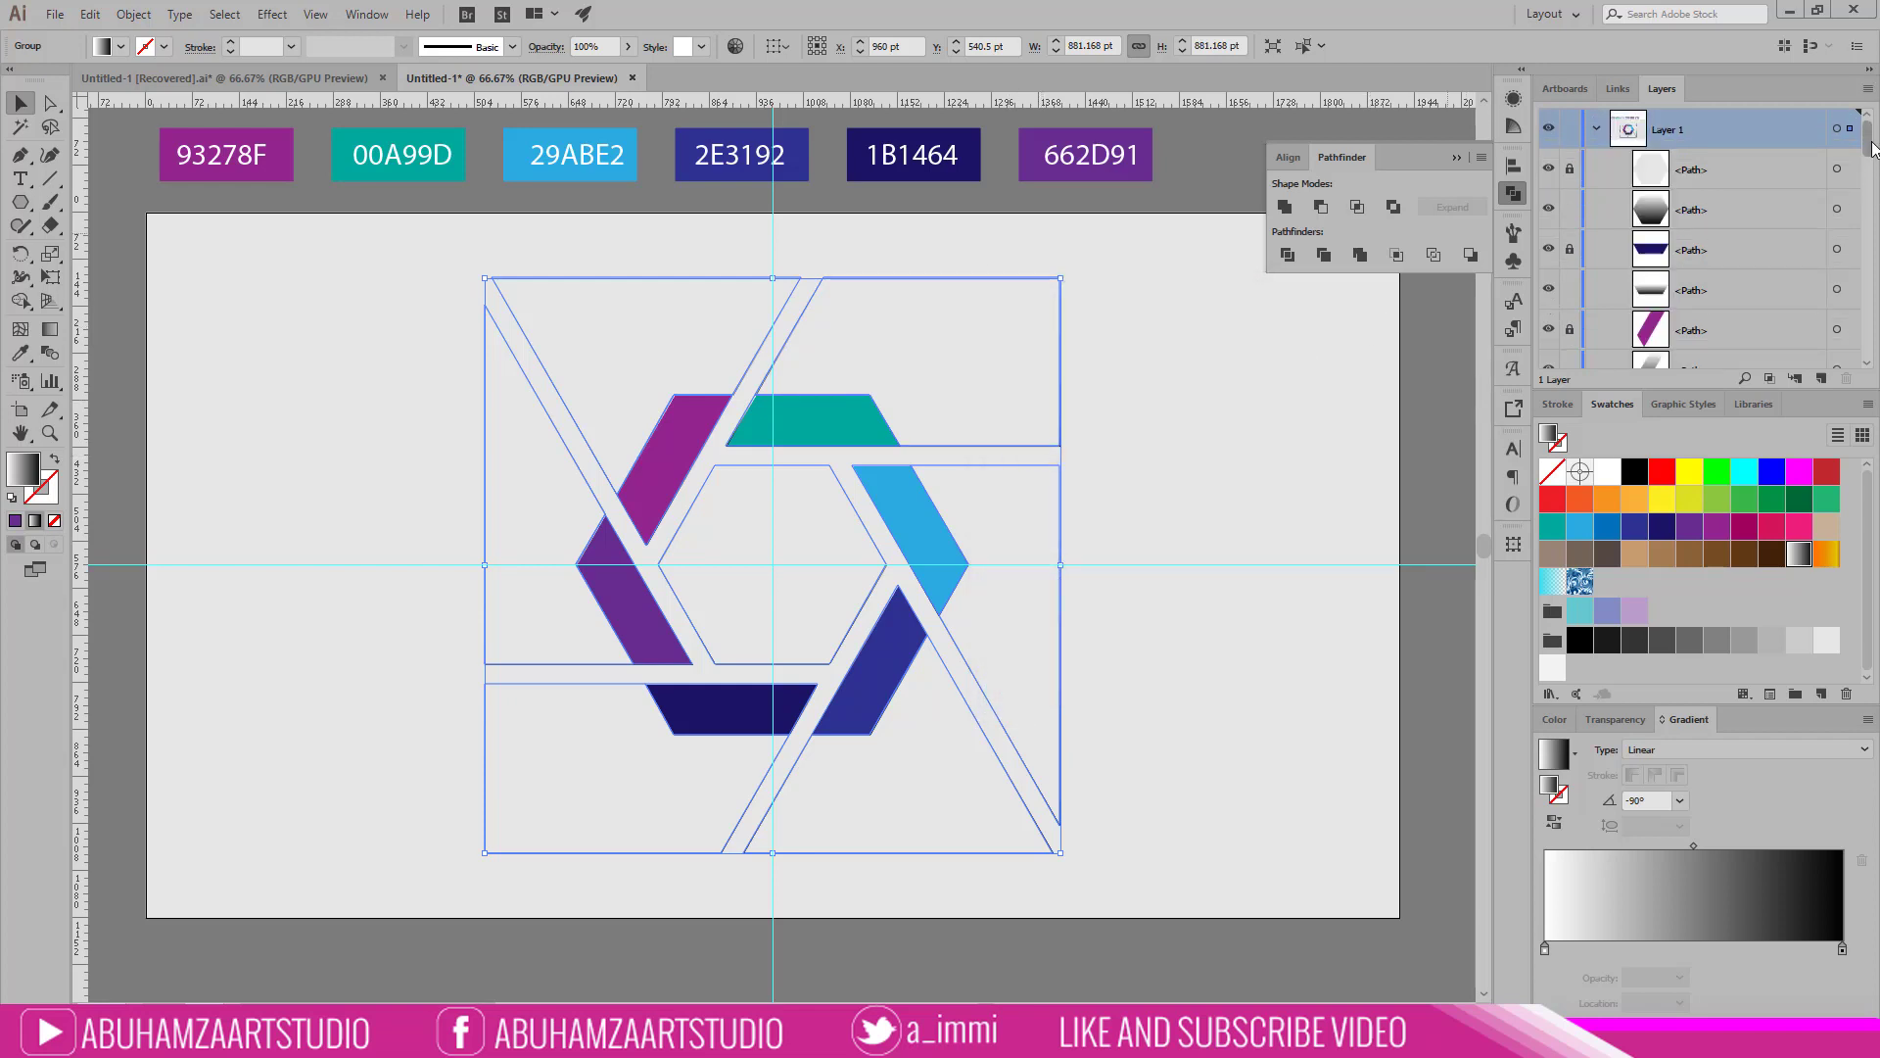
Step: Move the Group just above the background Rectangle and fill it white
left_click_drag(1871, 147, 1852, 262)
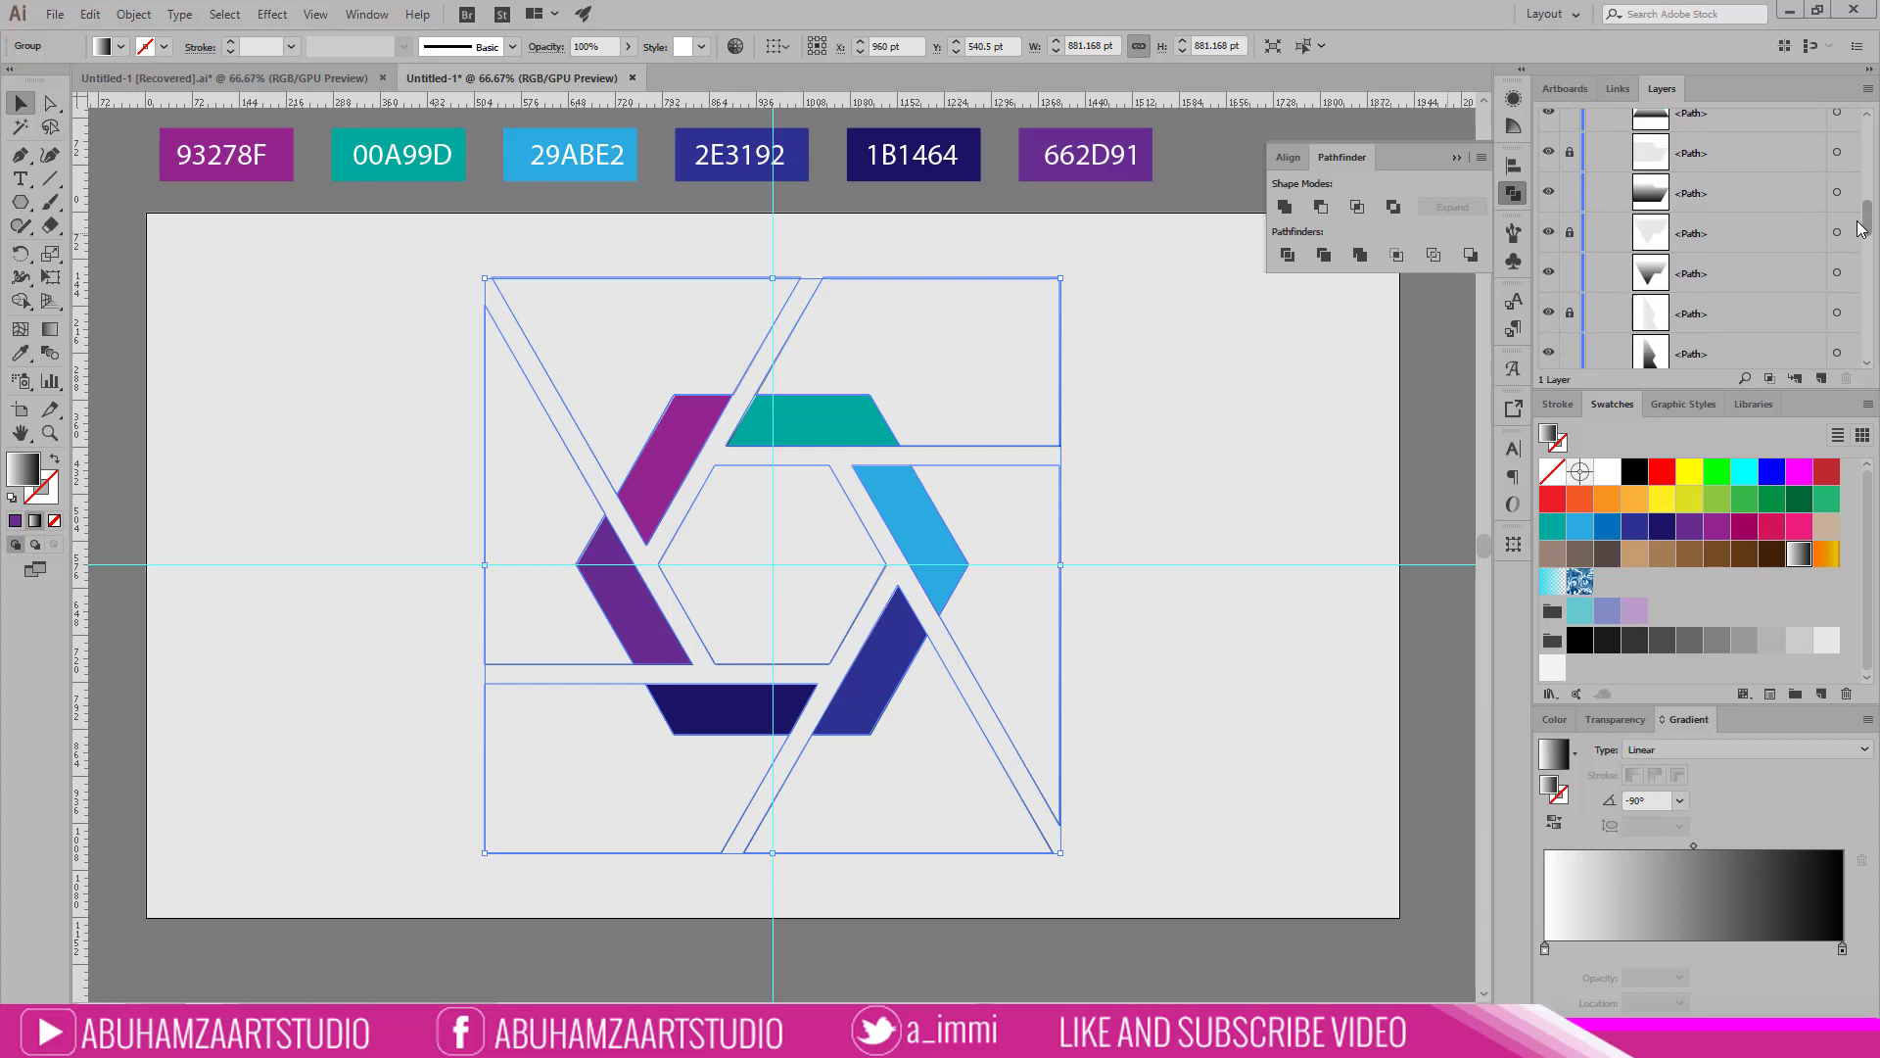
left_click_drag(1852, 263, 1845, 294)
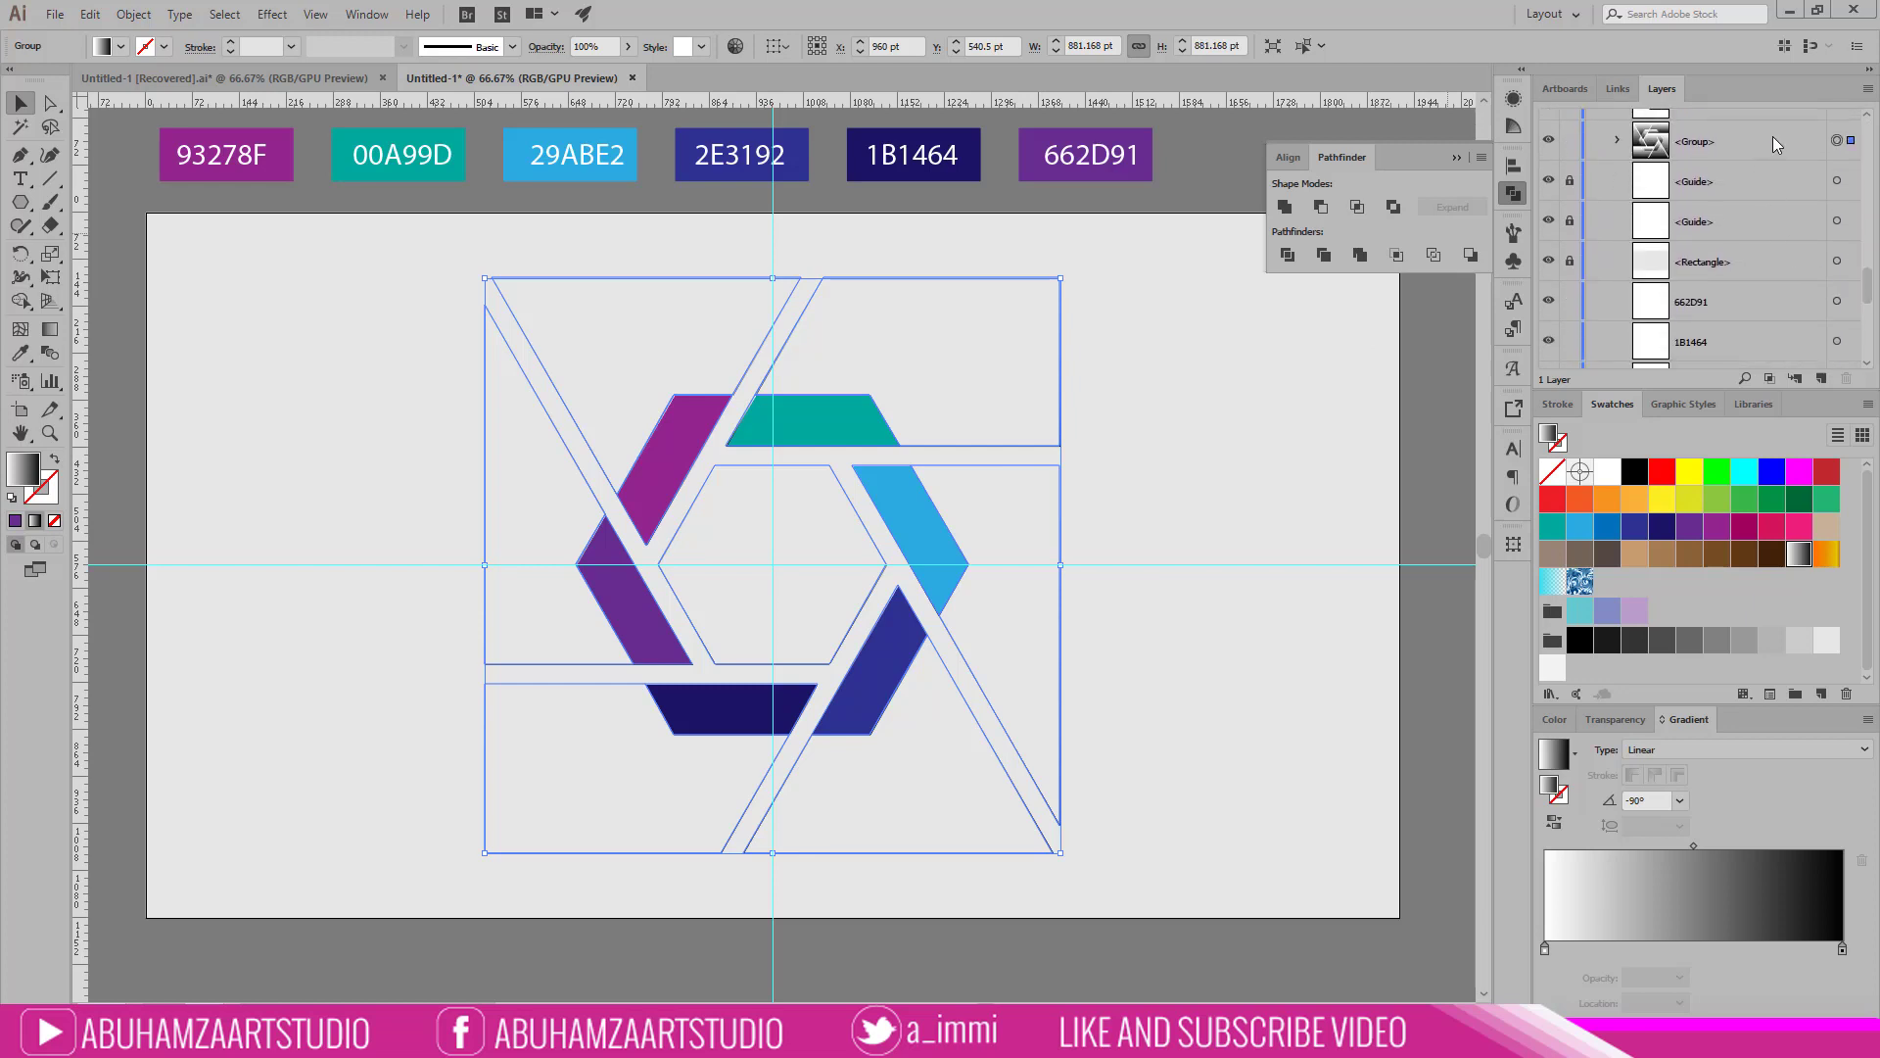
left_click_drag(1773, 144, 1761, 236)
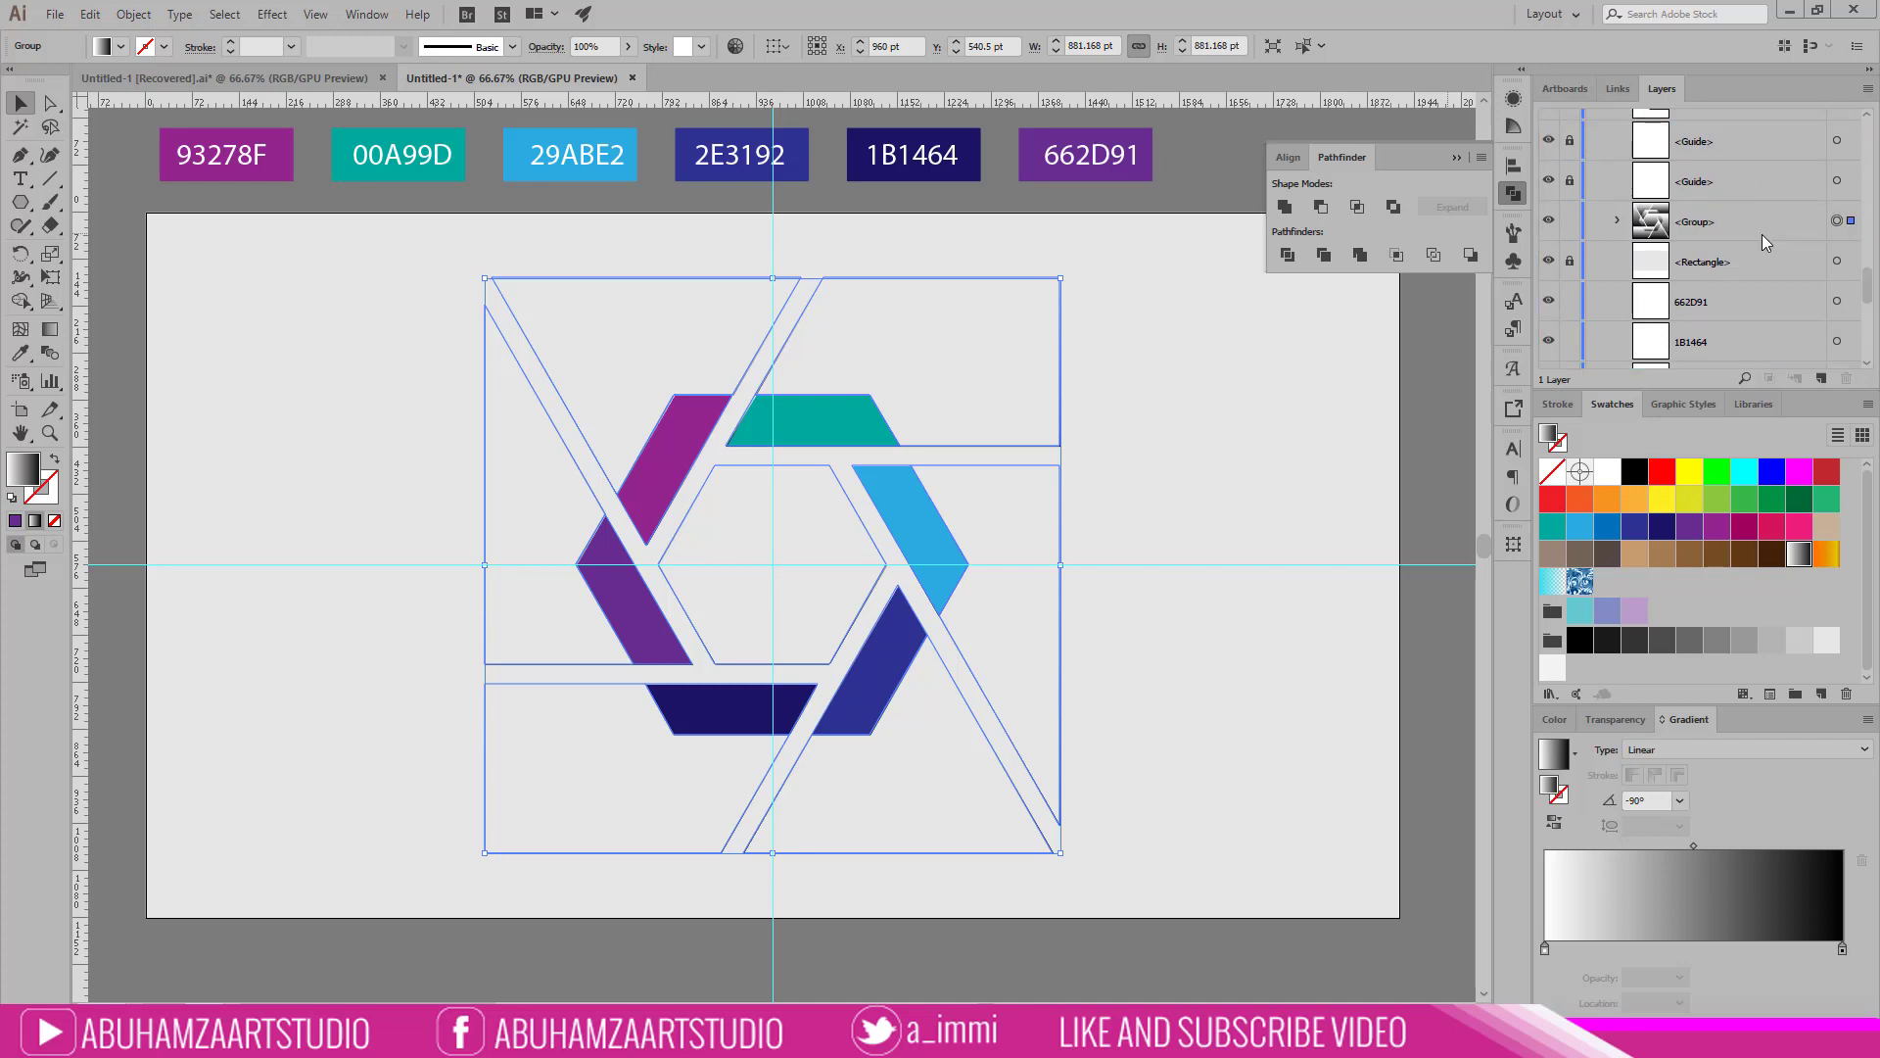
left_click(1607, 474)
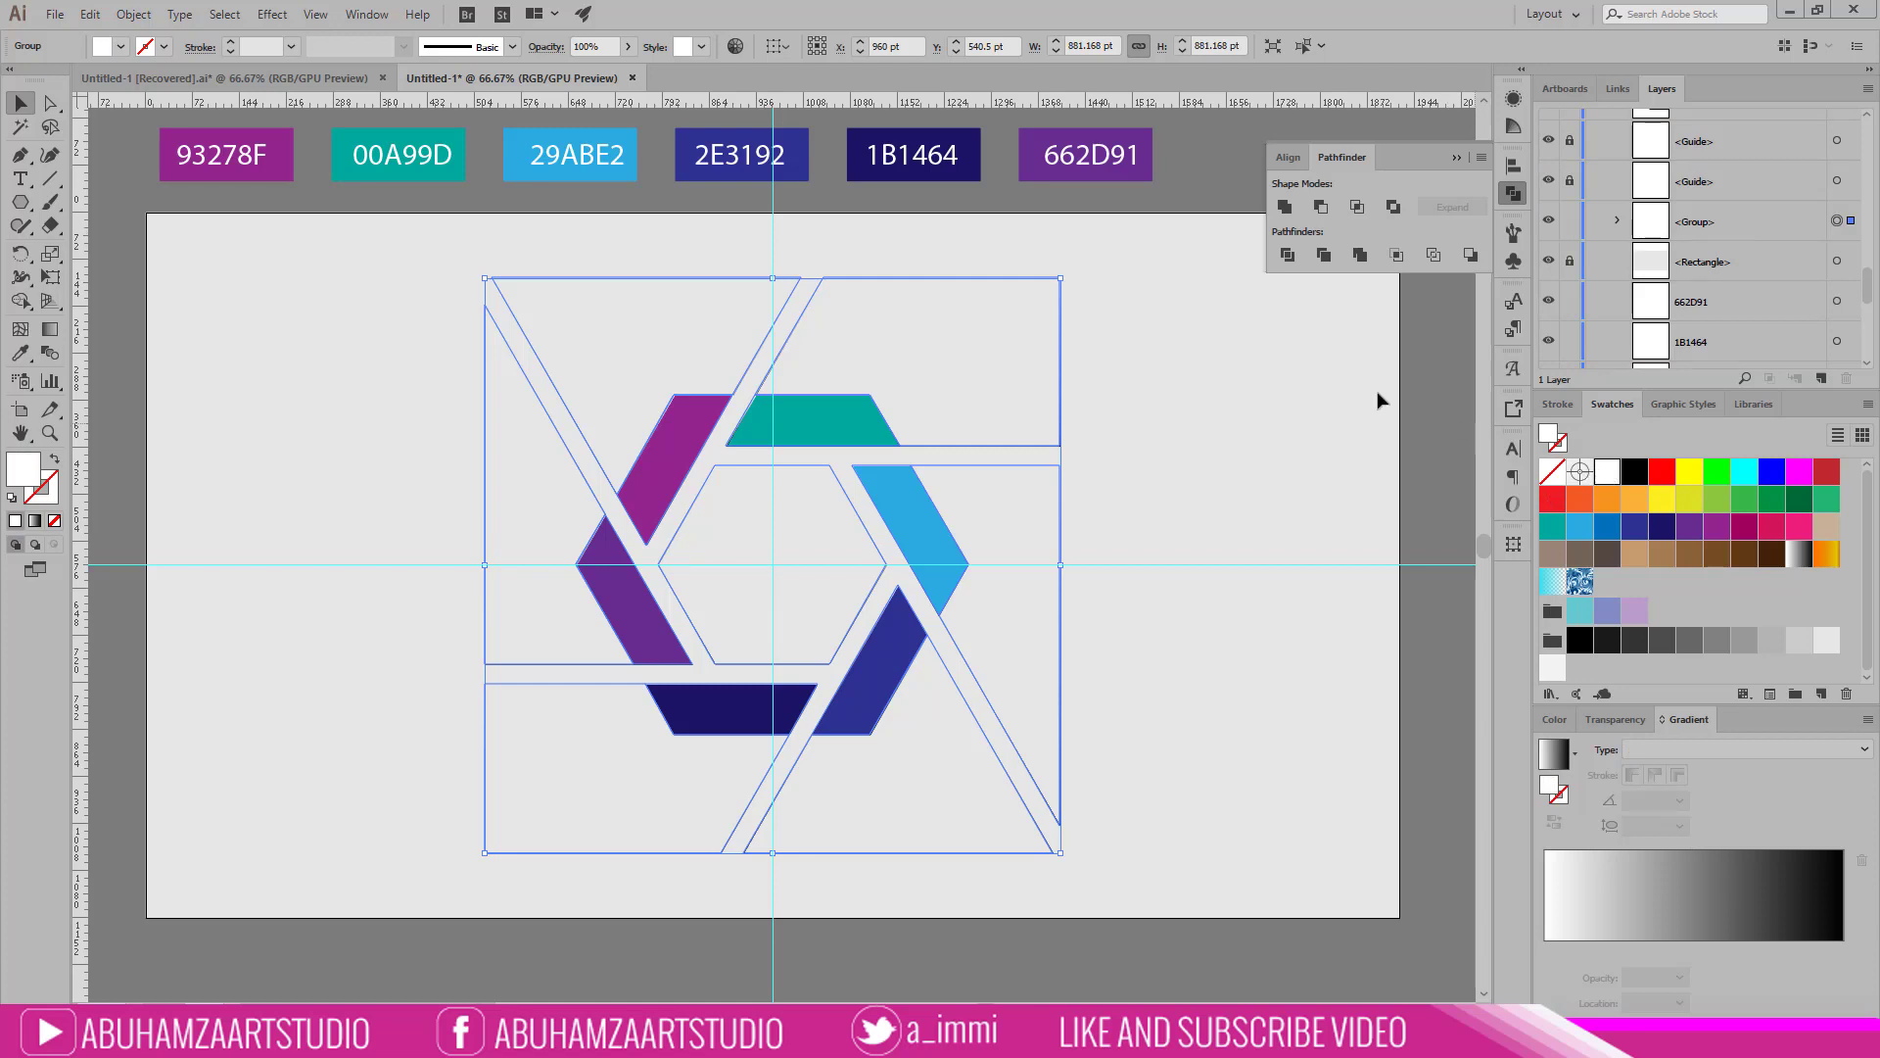
Step: Apply a Drop Shadow with 20 pt X and Y offsets and 30% opacity
left_click(271, 14)
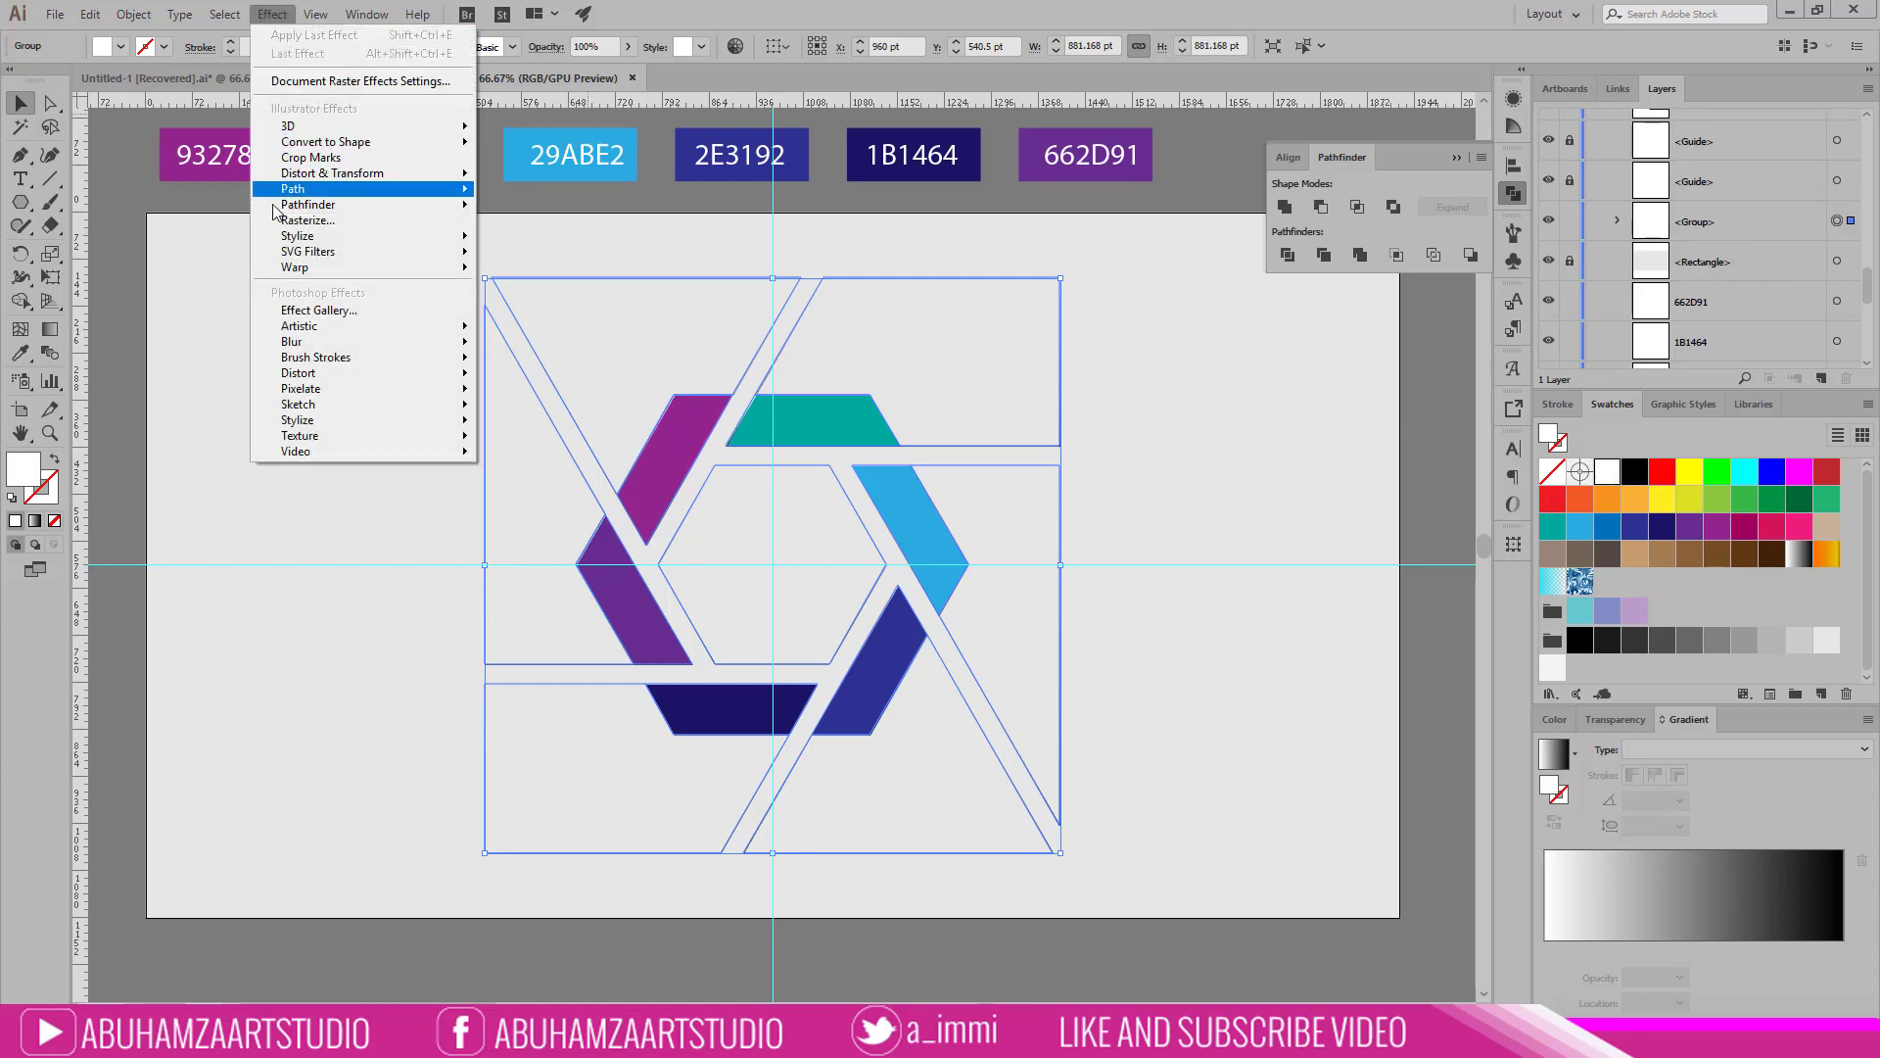
mouse_move(302, 237)
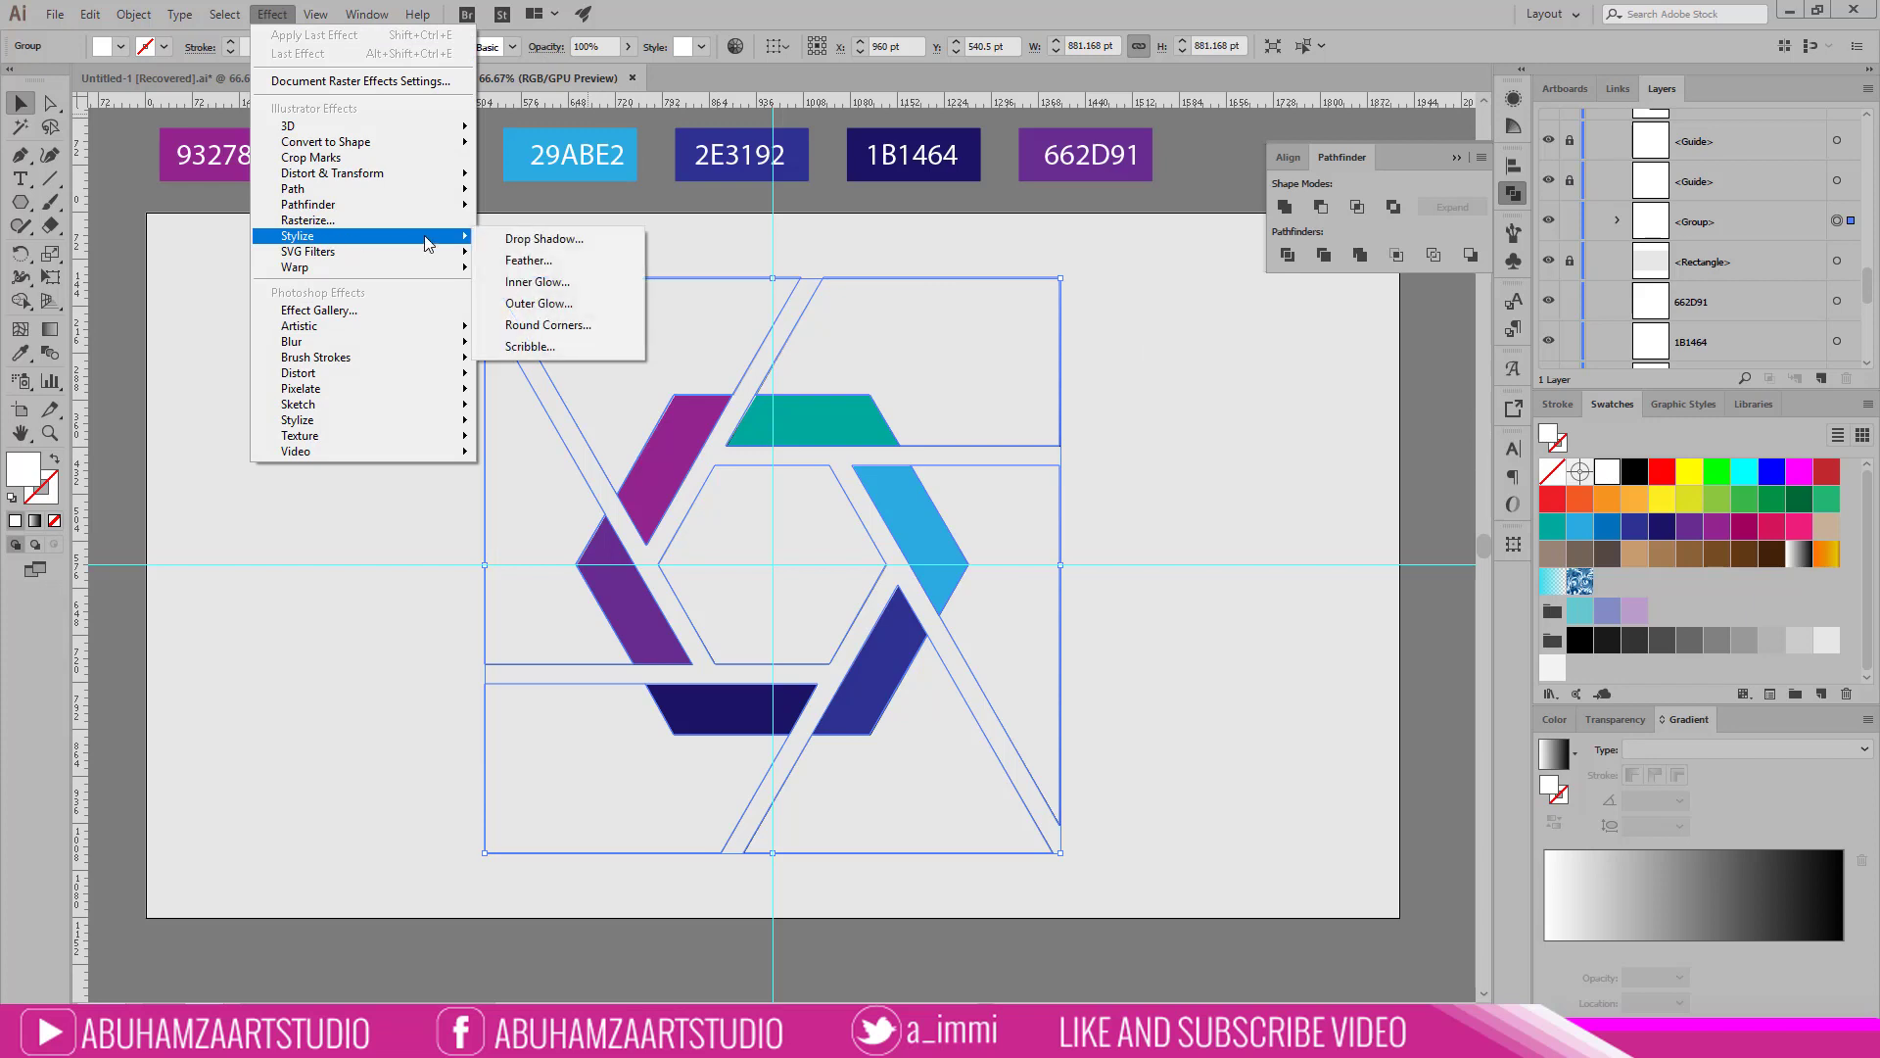
left_click(551, 240)
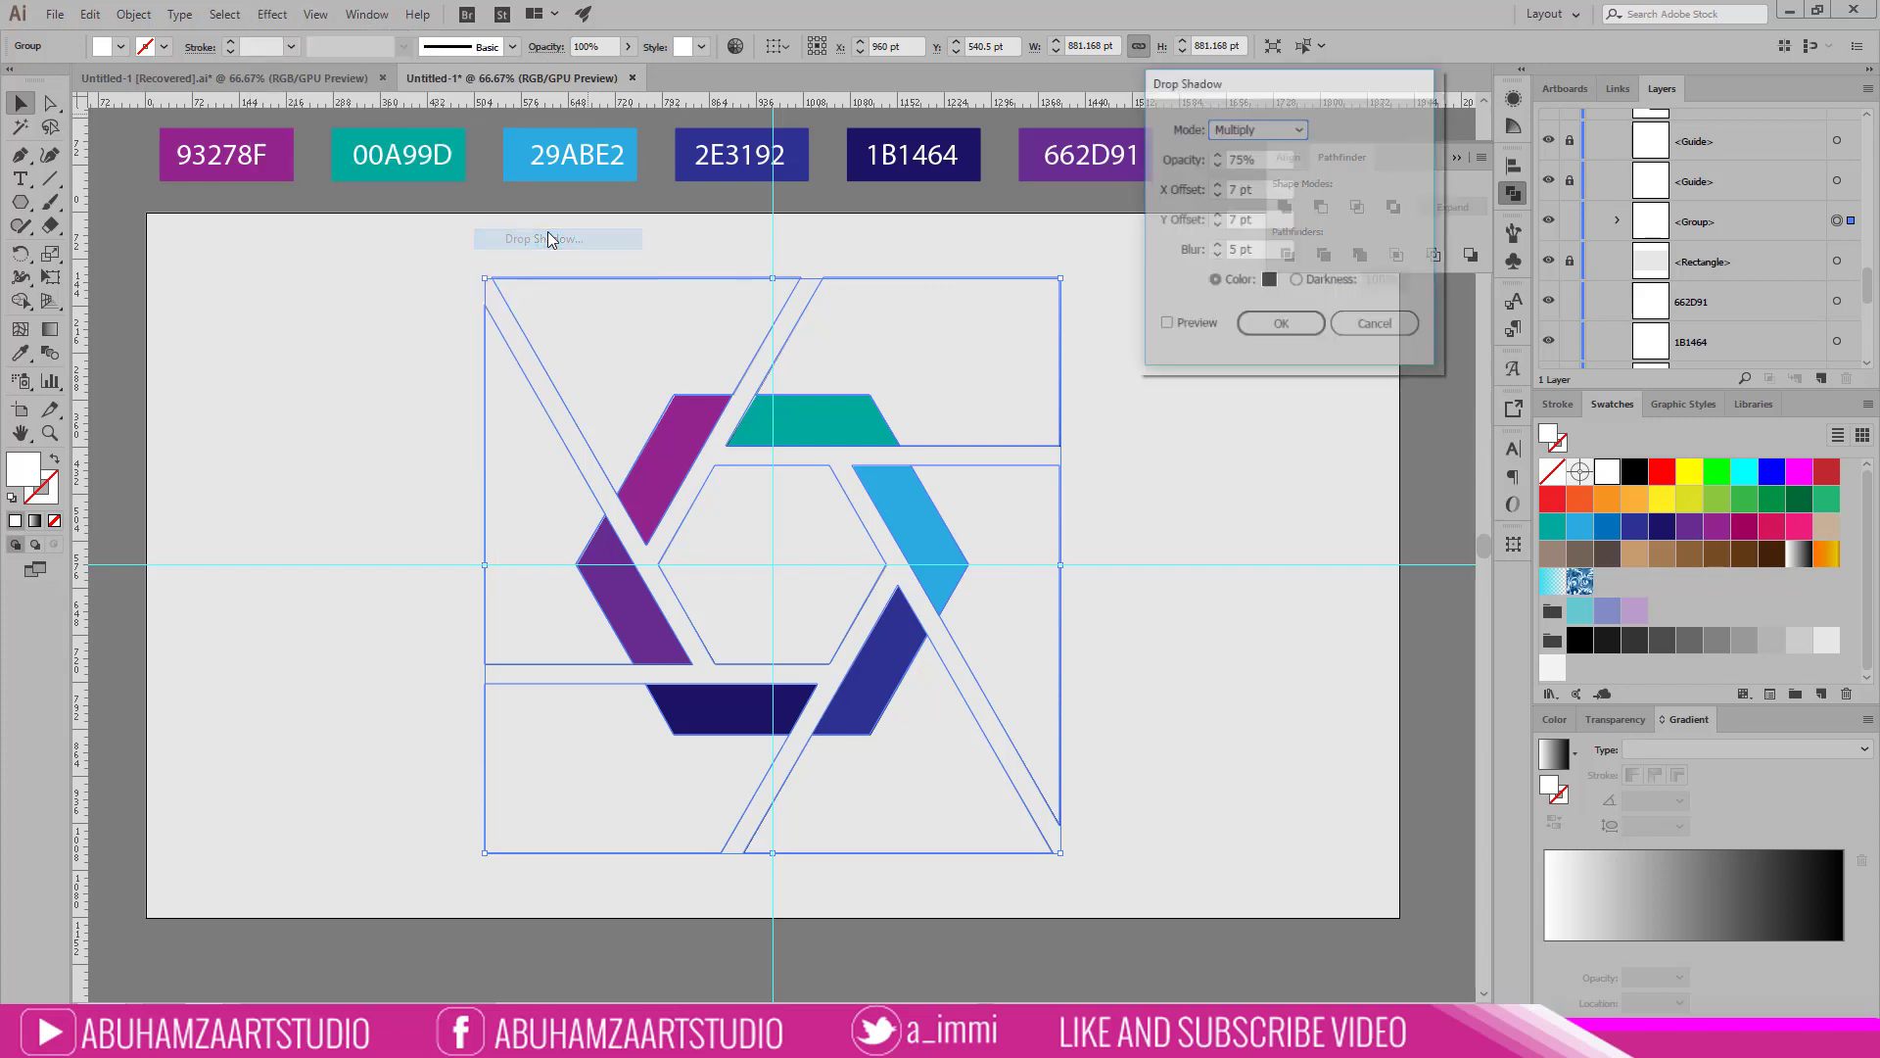
left_click(1195, 326)
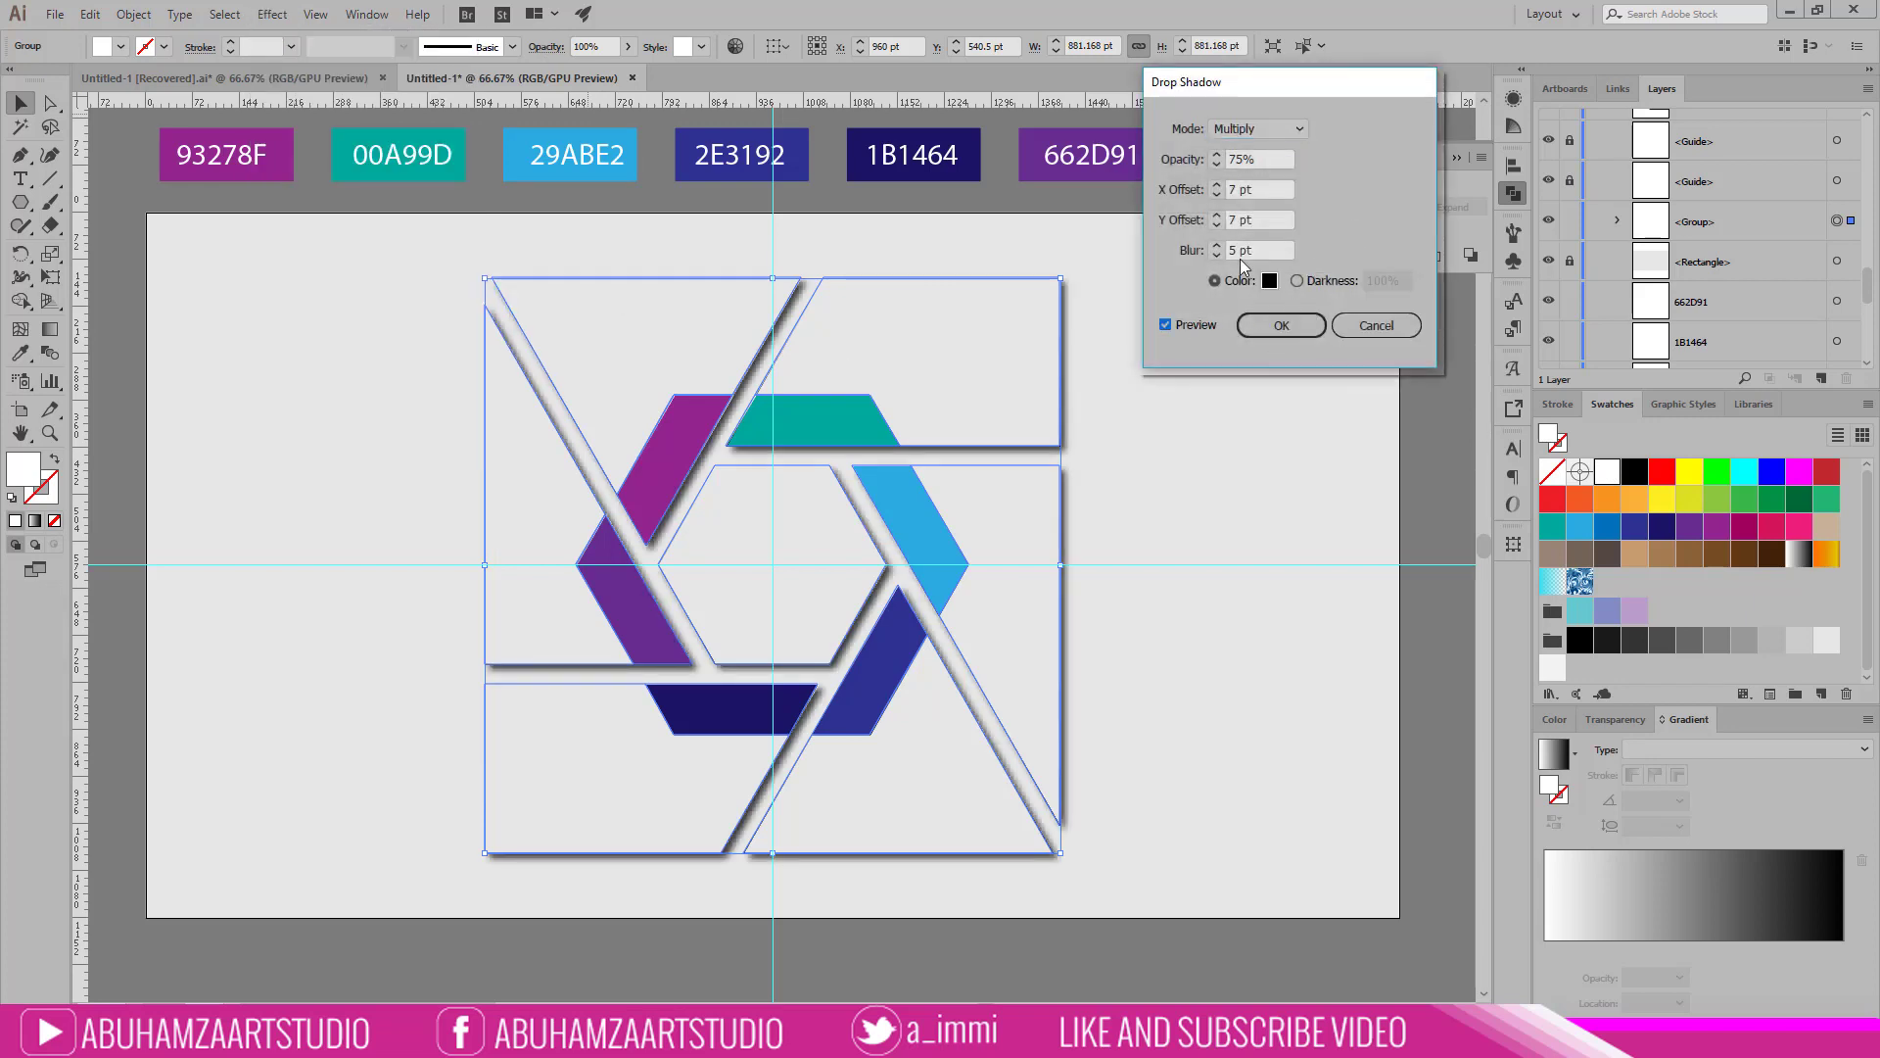
left_click_drag(1256, 190, 1224, 190)
type("20")
key("Tab")
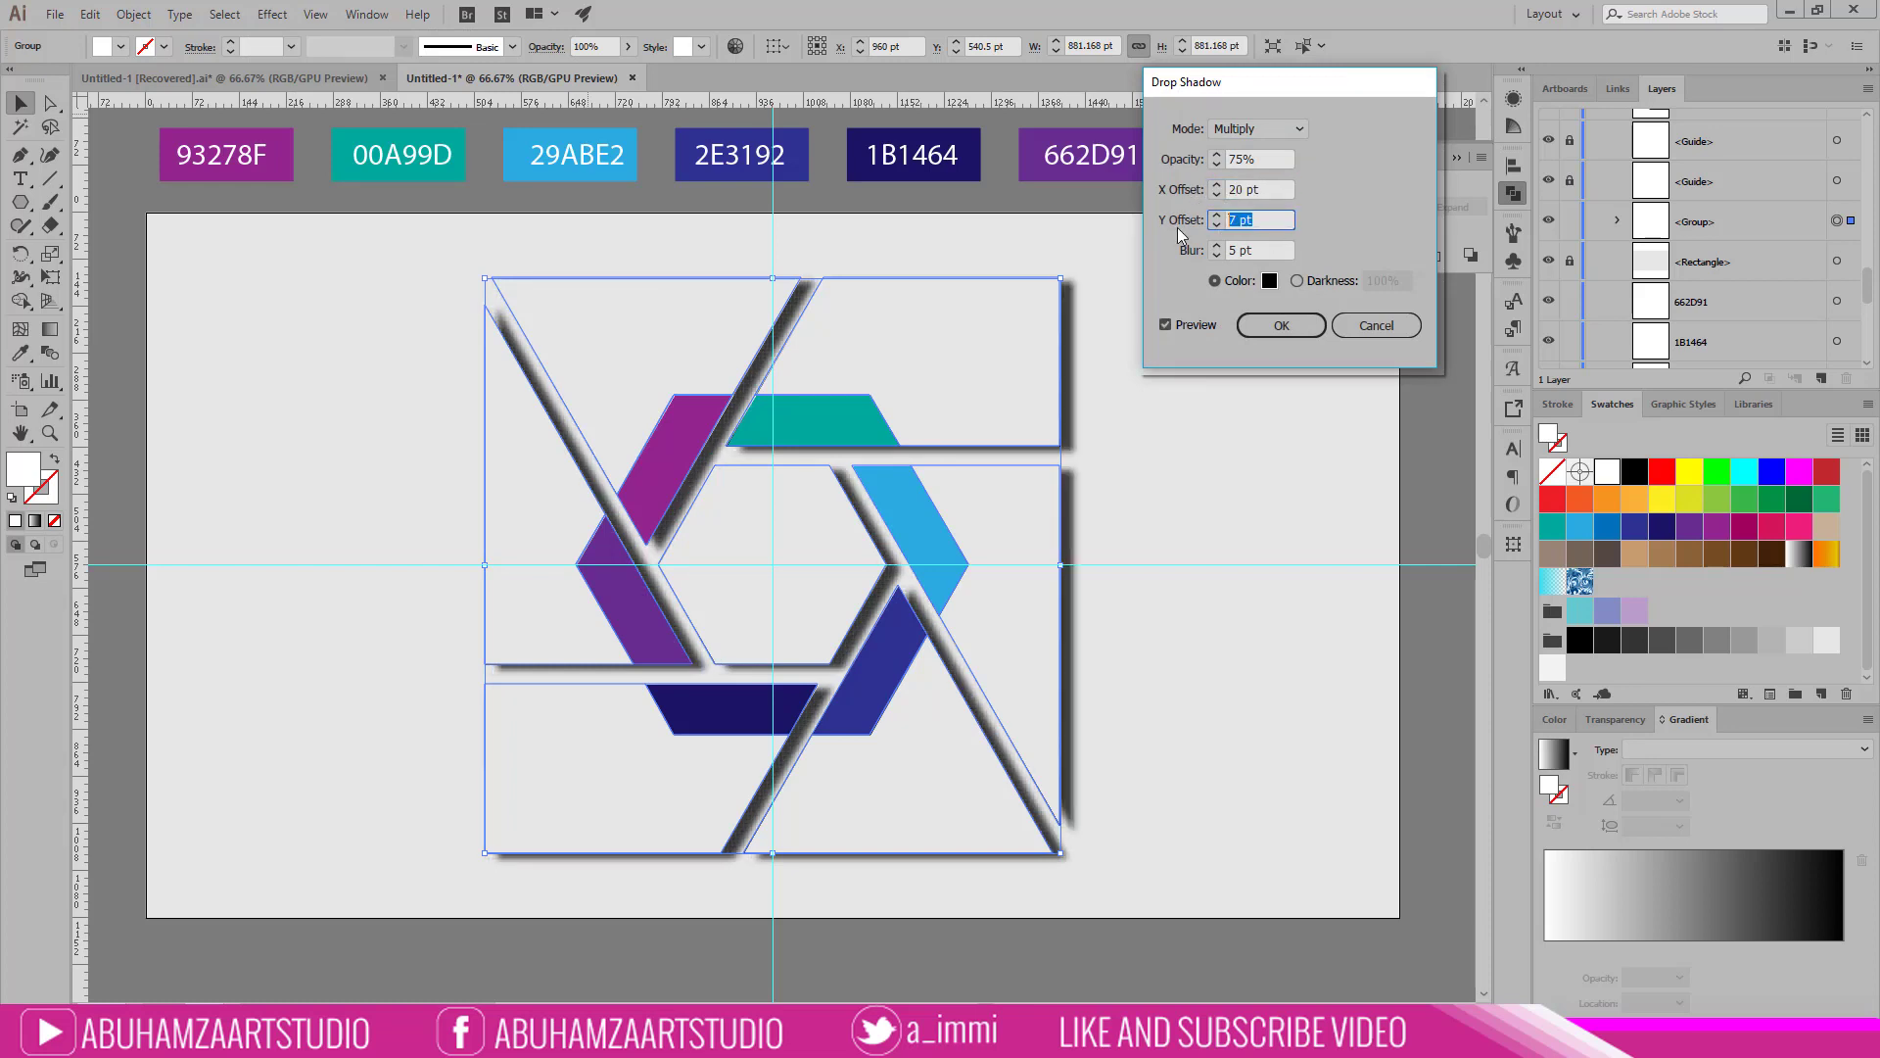
type("20")
left_click(1248, 158)
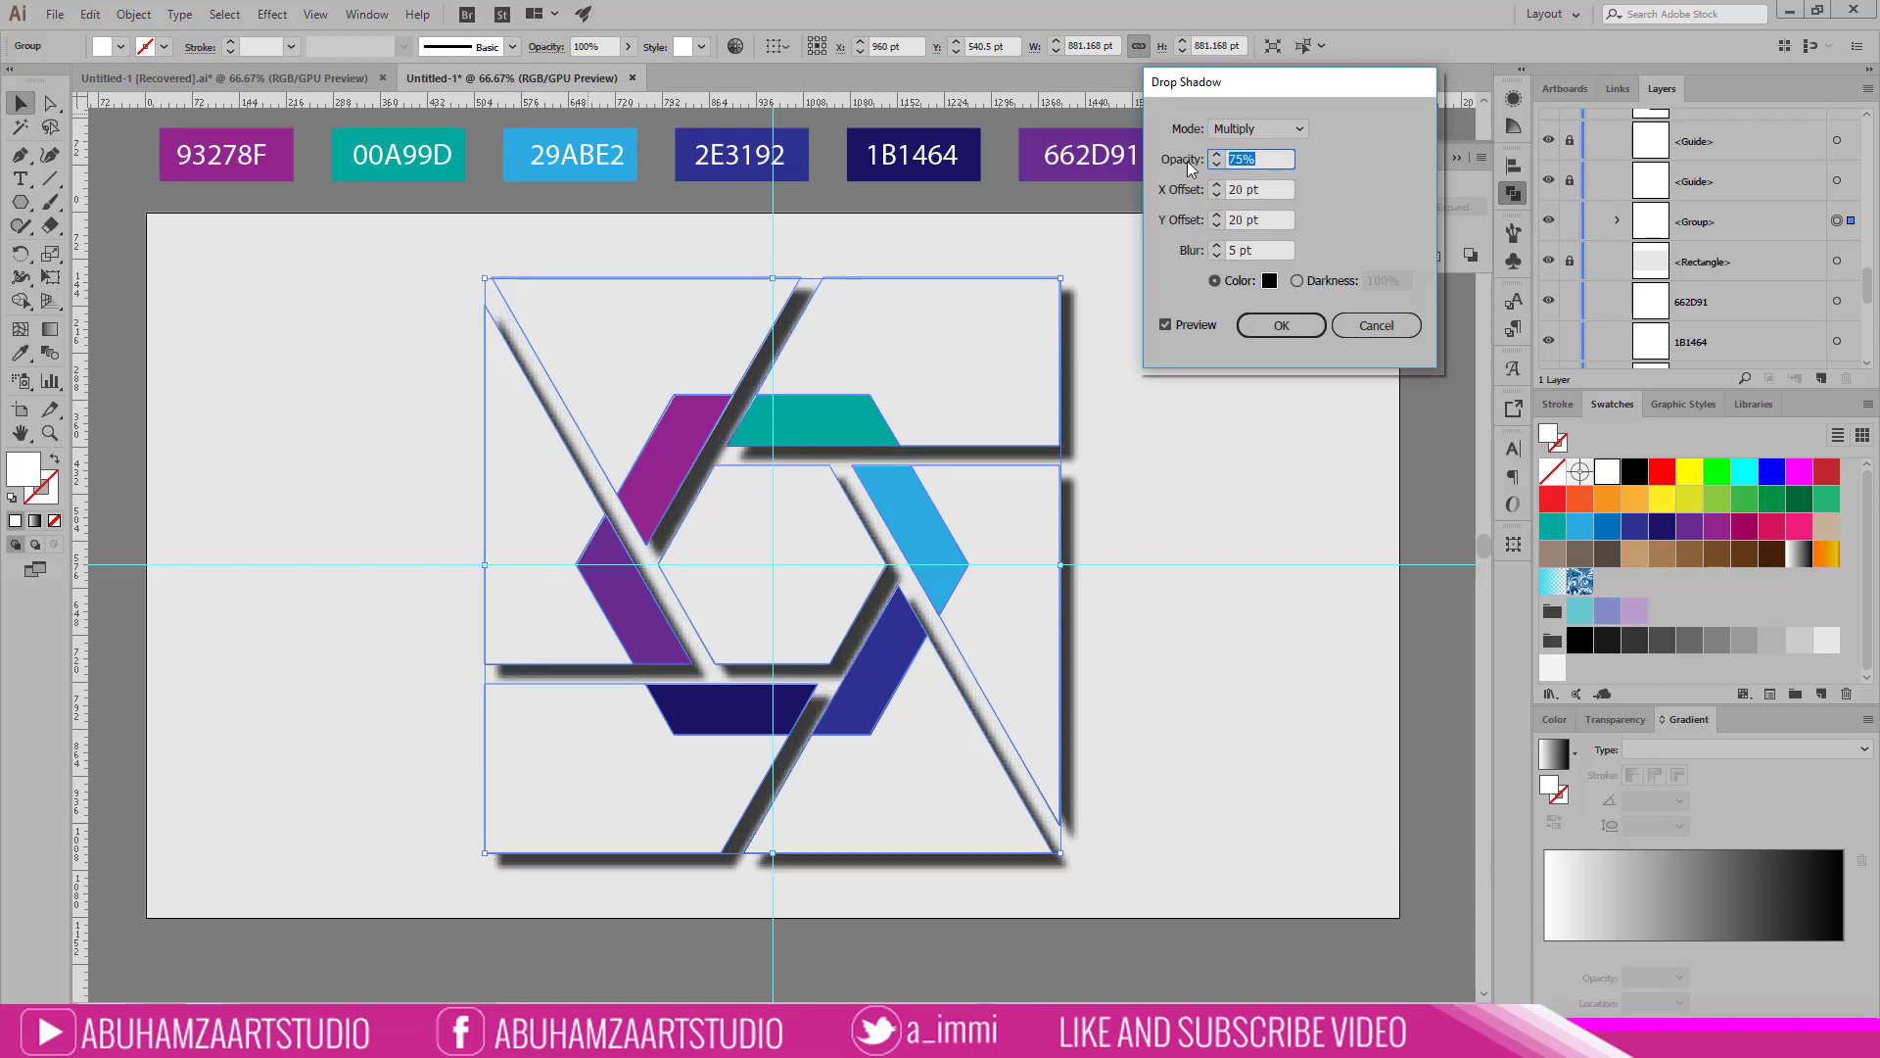
type("30")
left_click(1166, 325)
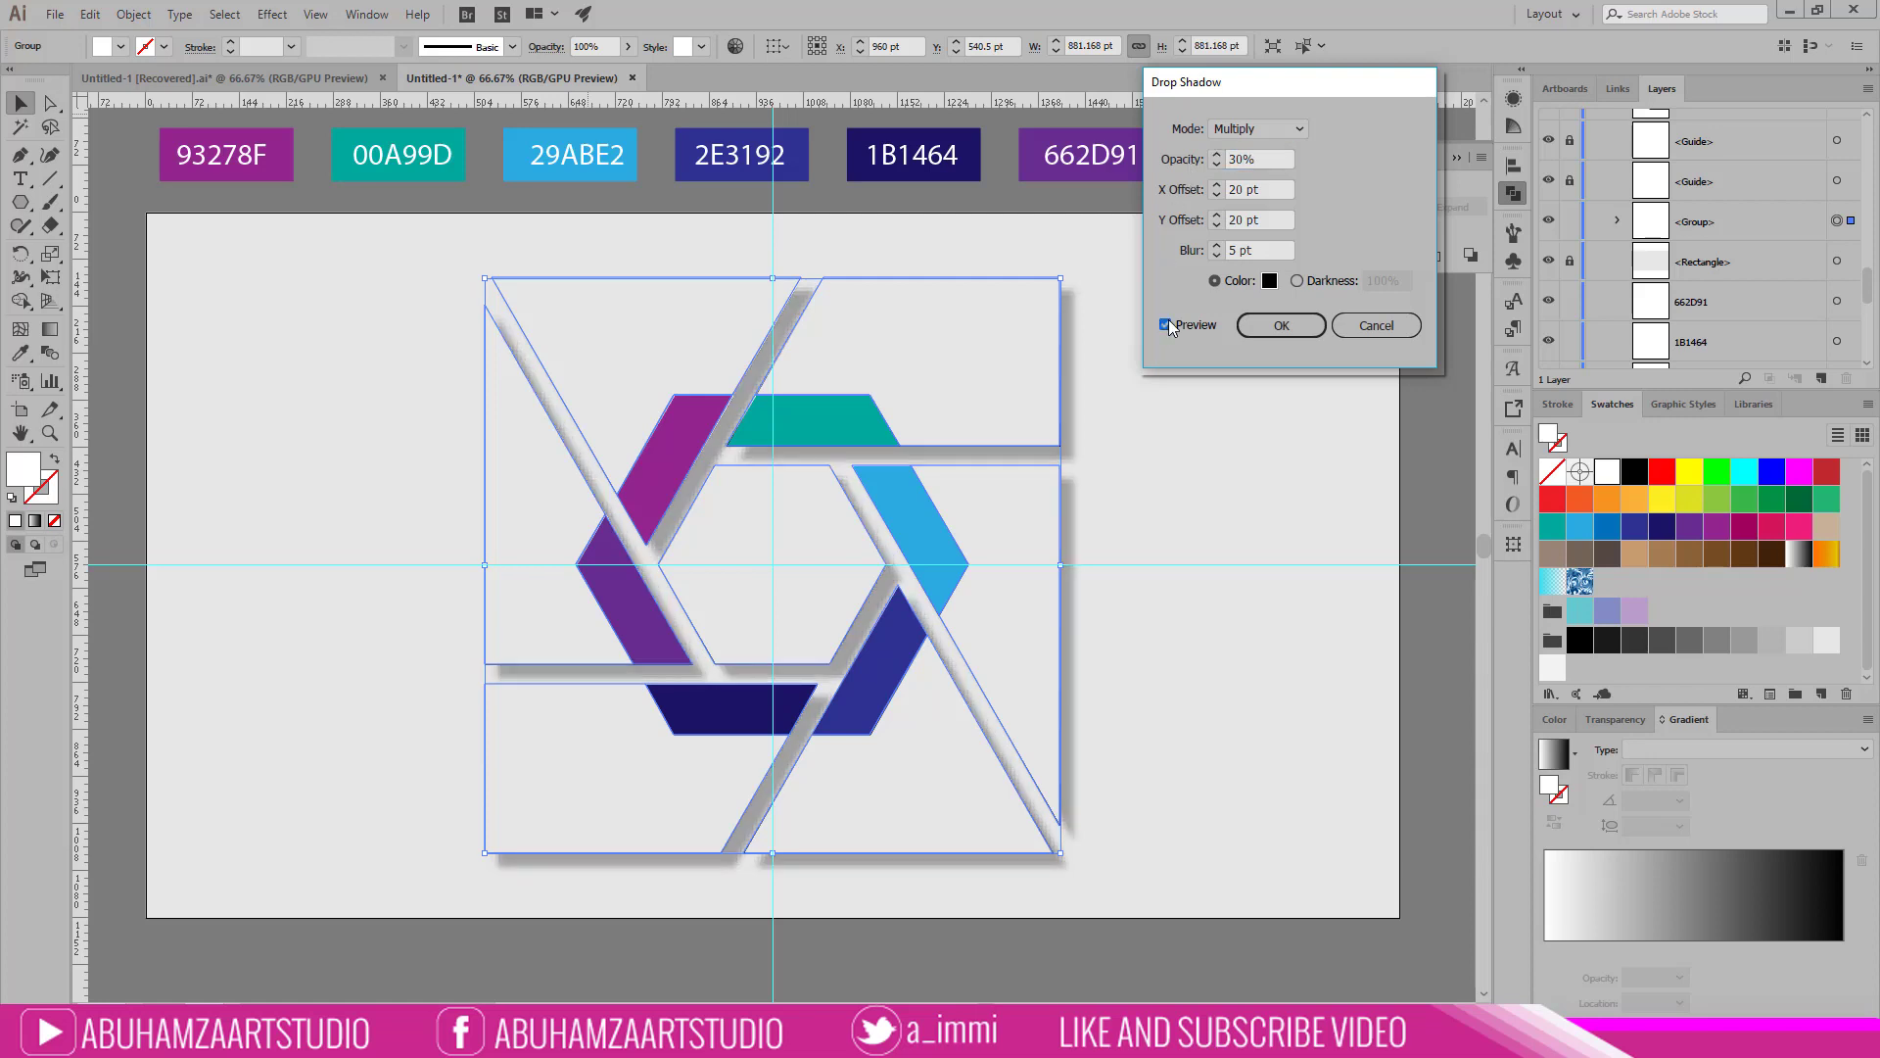
left_click(1299, 333)
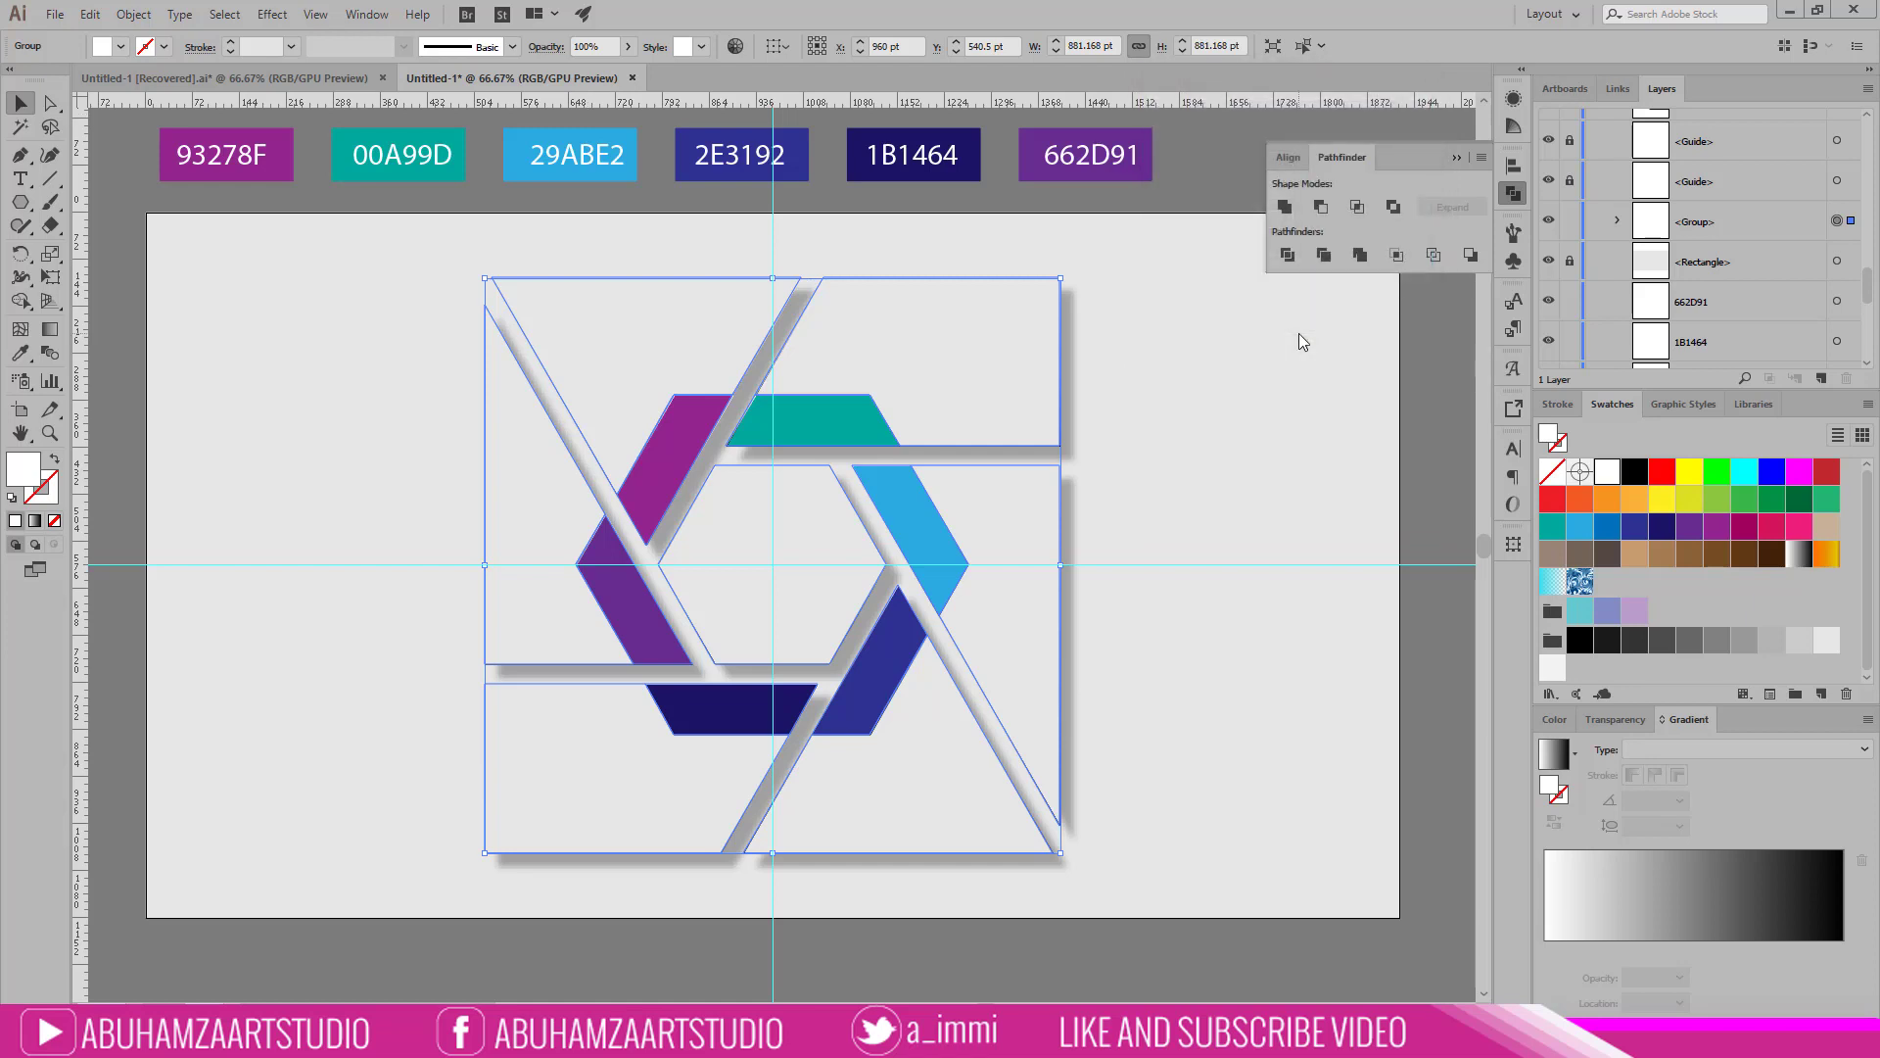
left_click(1299, 333)
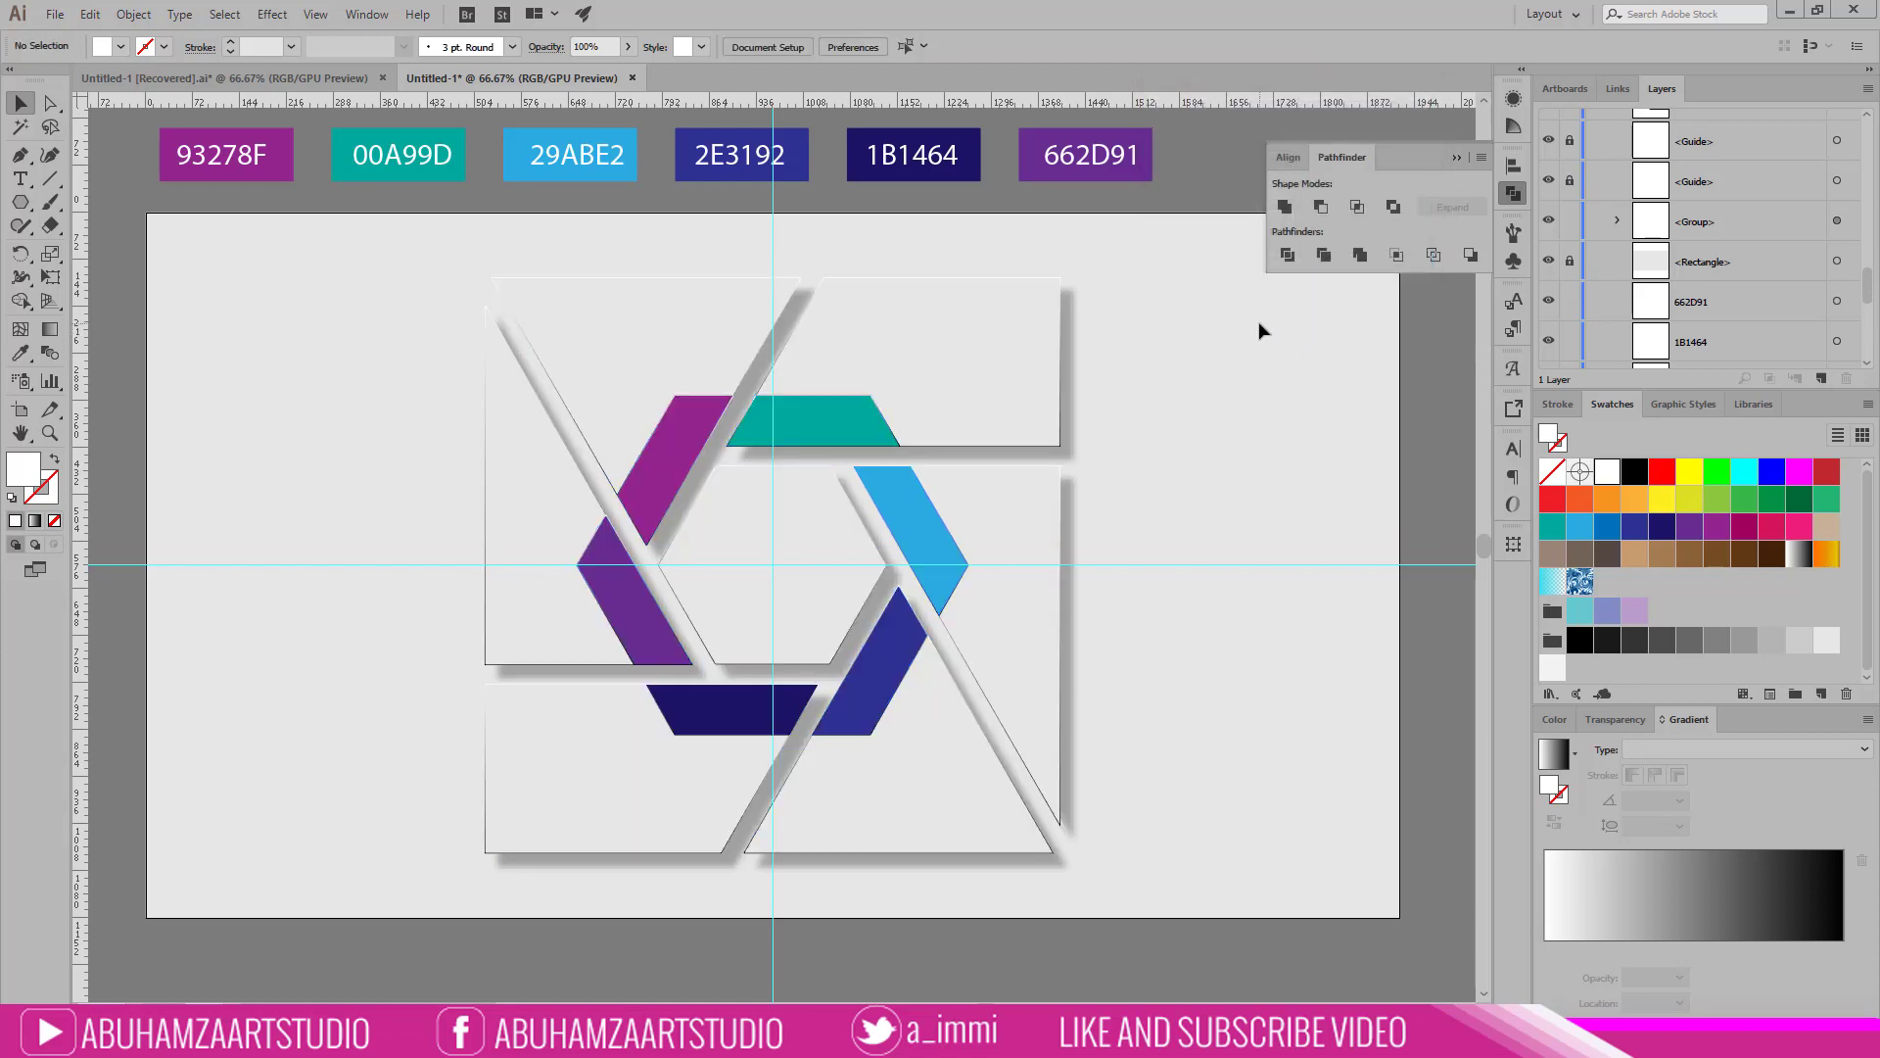
left_click_drag(1259, 317, 510, 934)
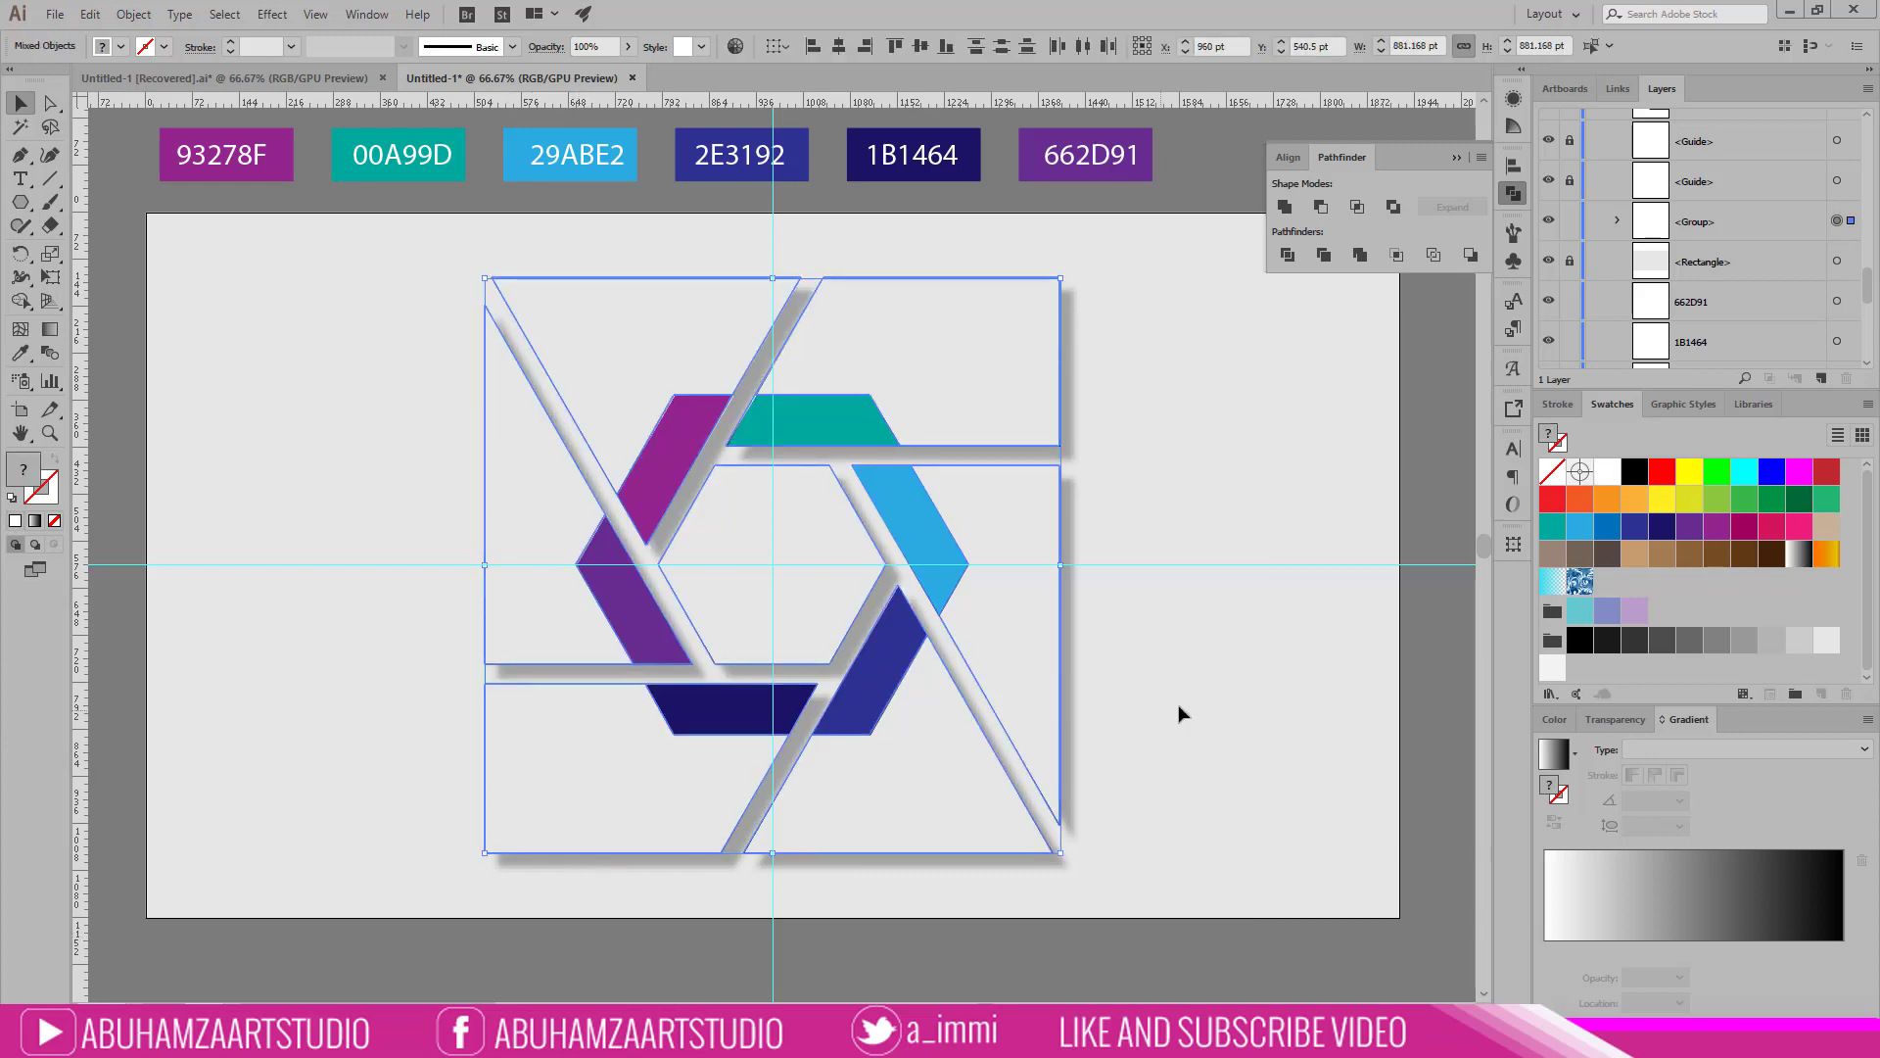
left_click(1271, 701)
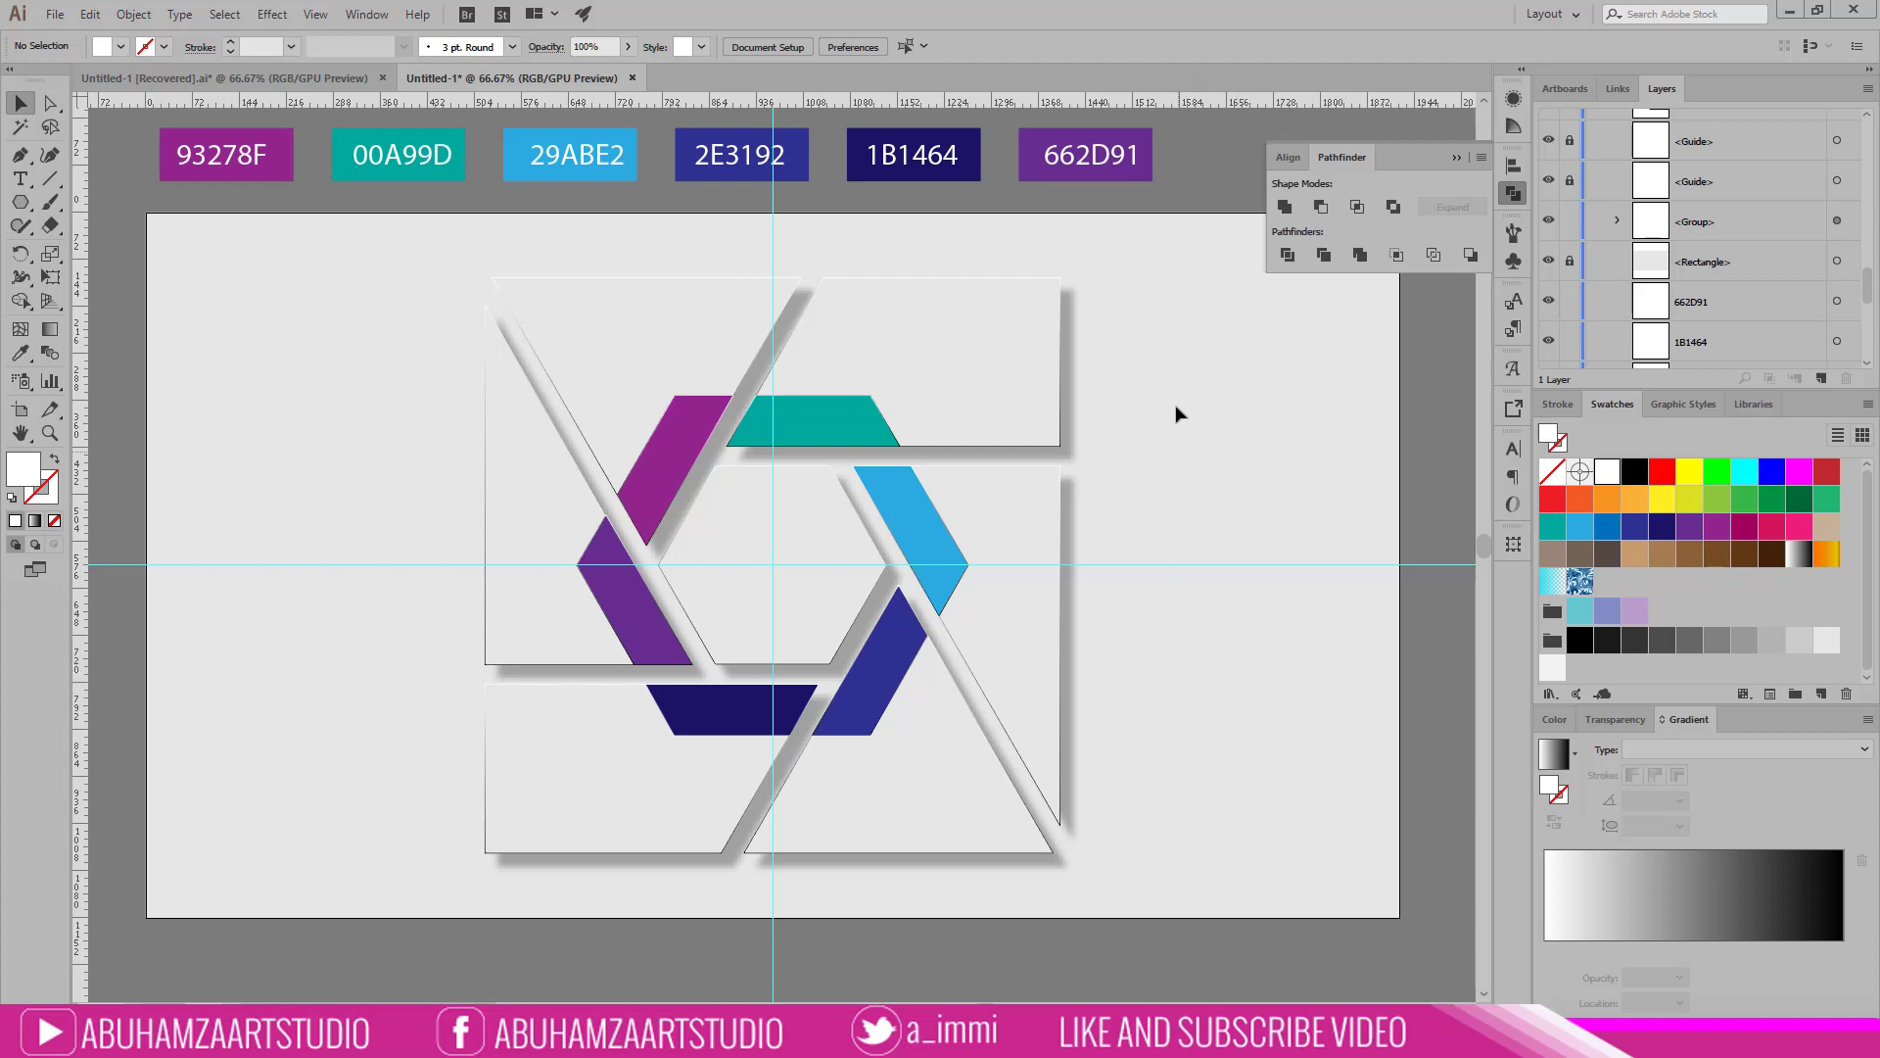
left_click(1004, 340)
left_click_drag(1021, 339, 1142, 371)
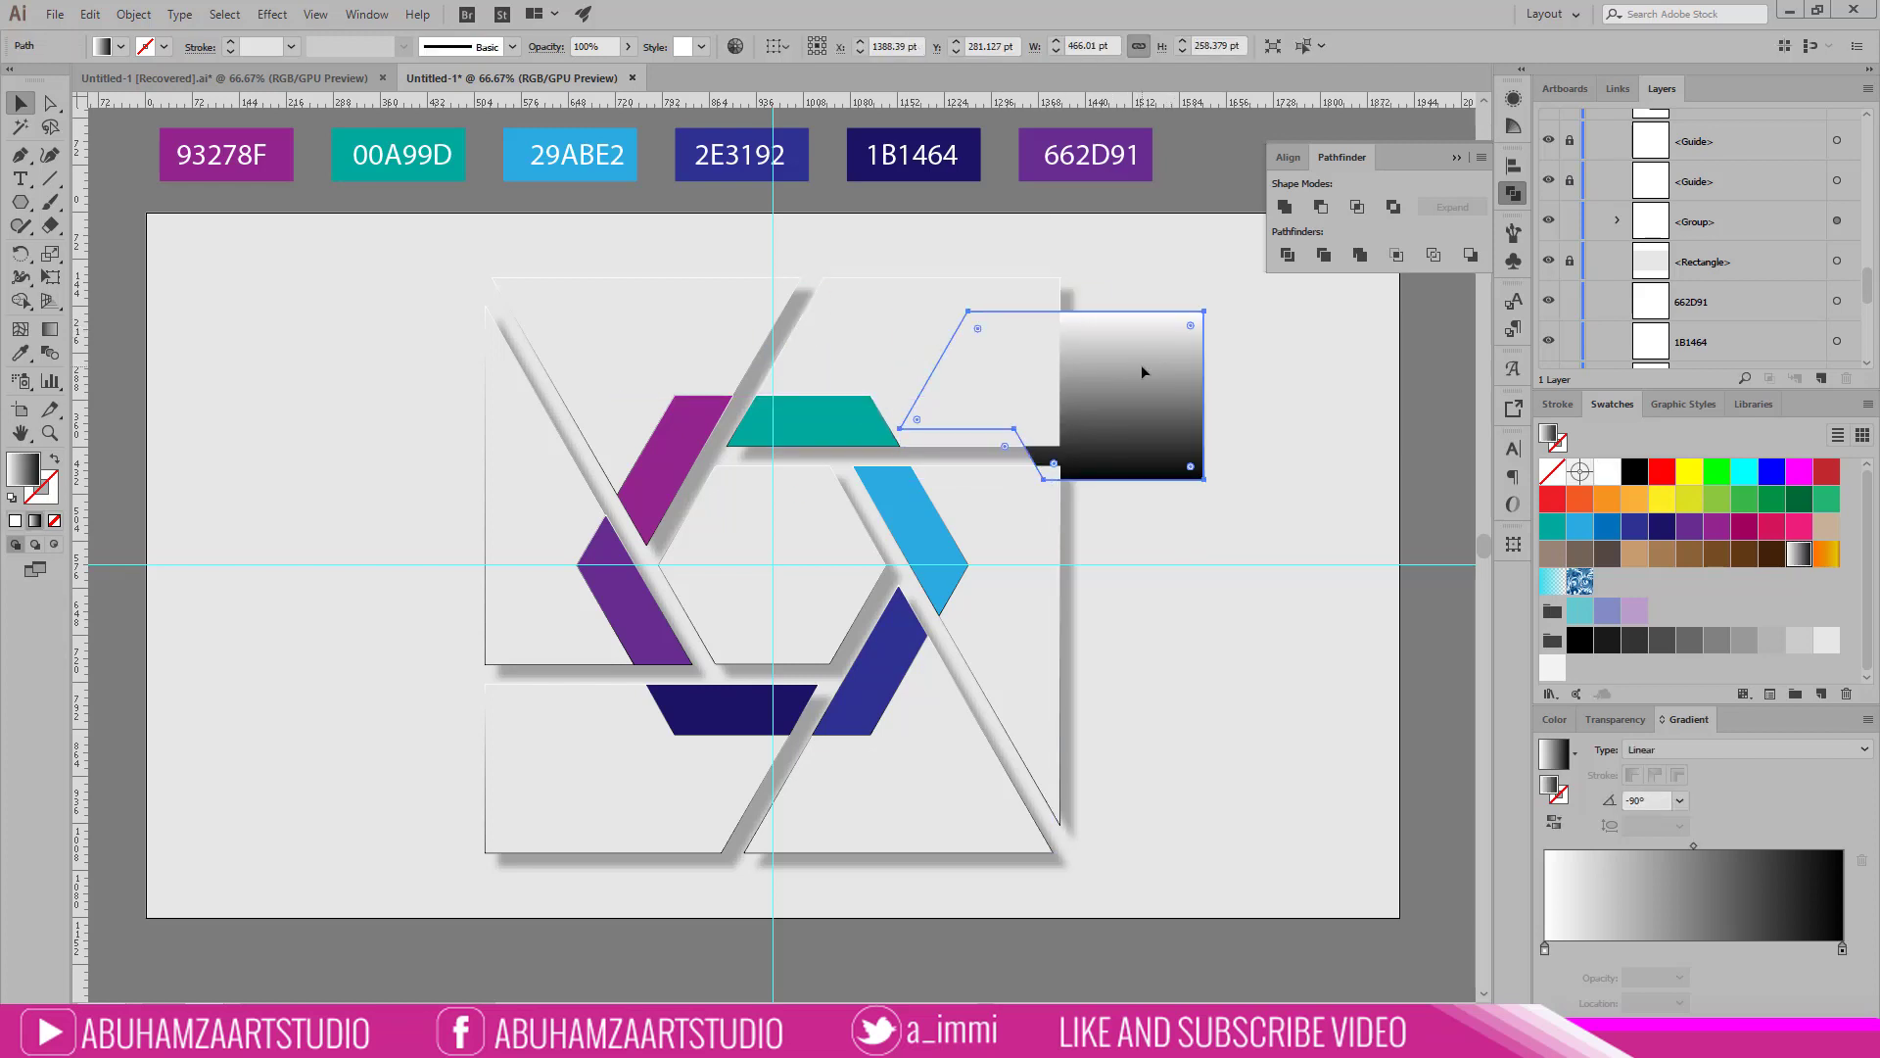
key("ctrl+z")
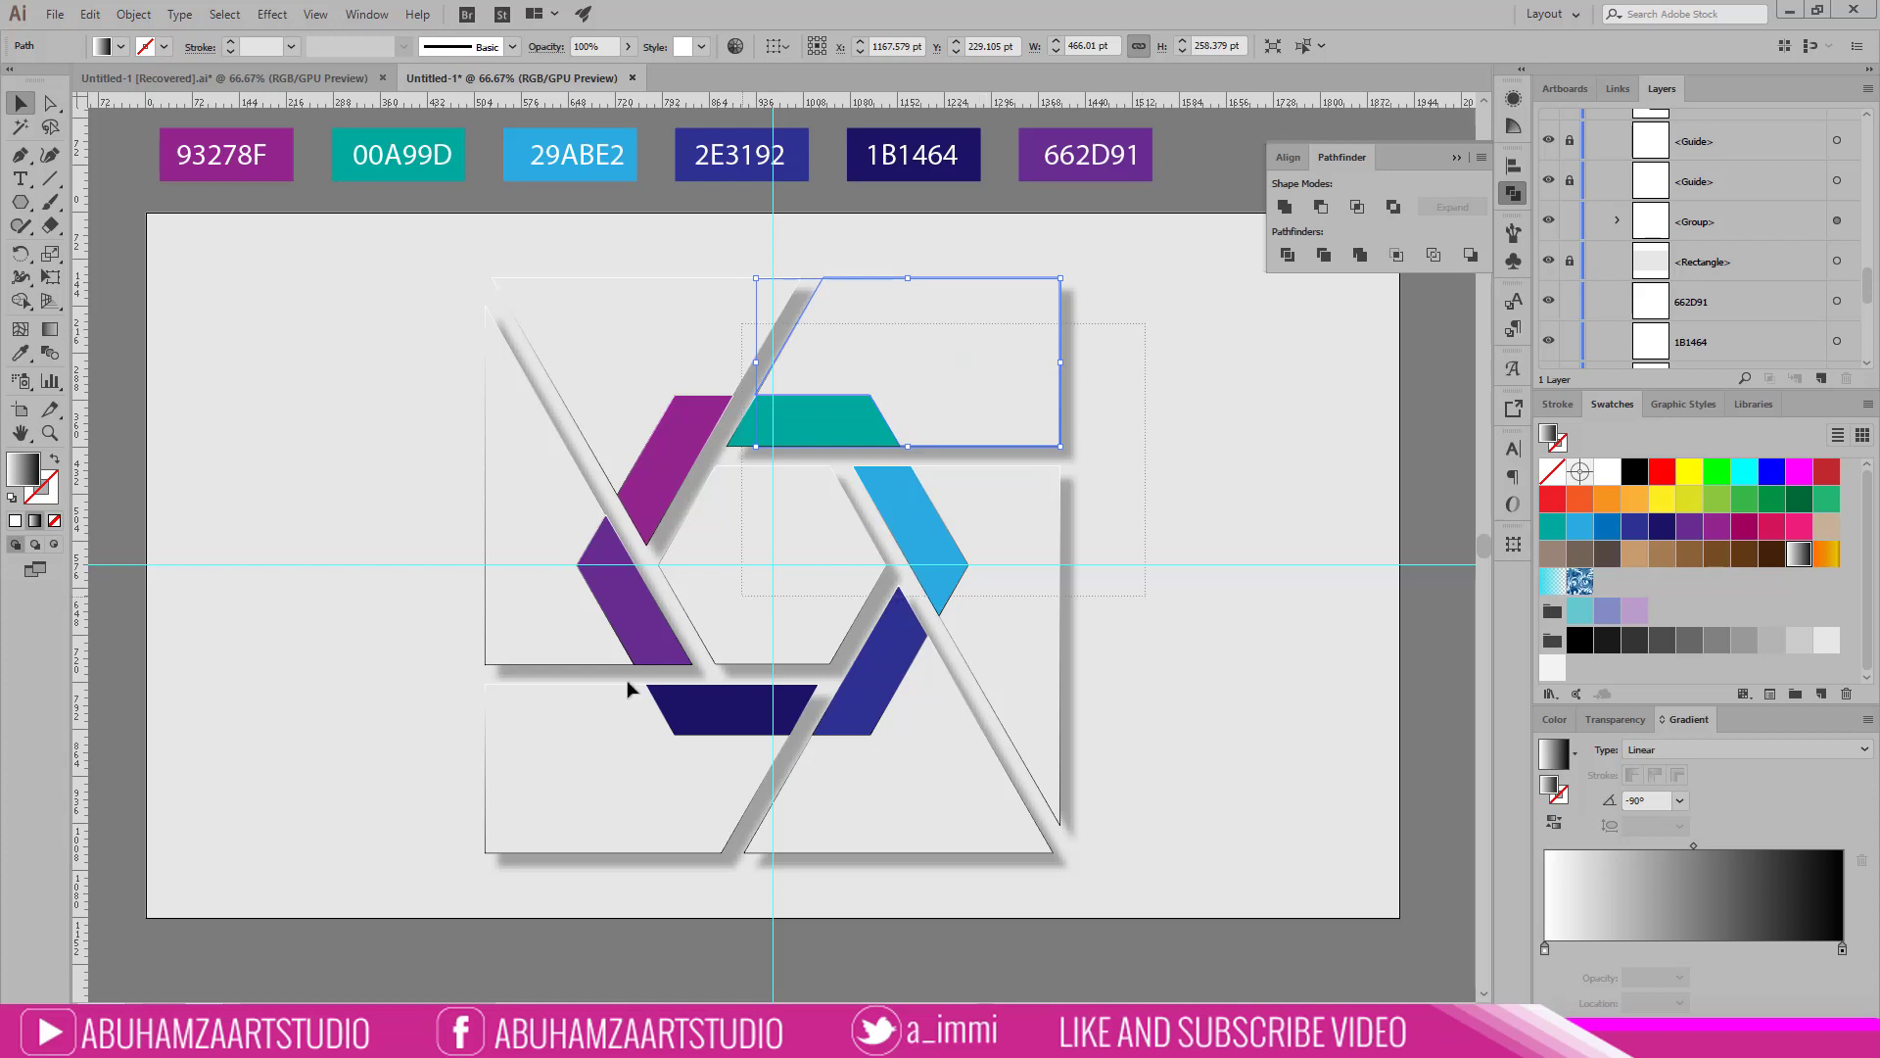
left_click_drag(1142, 335, 508, 797)
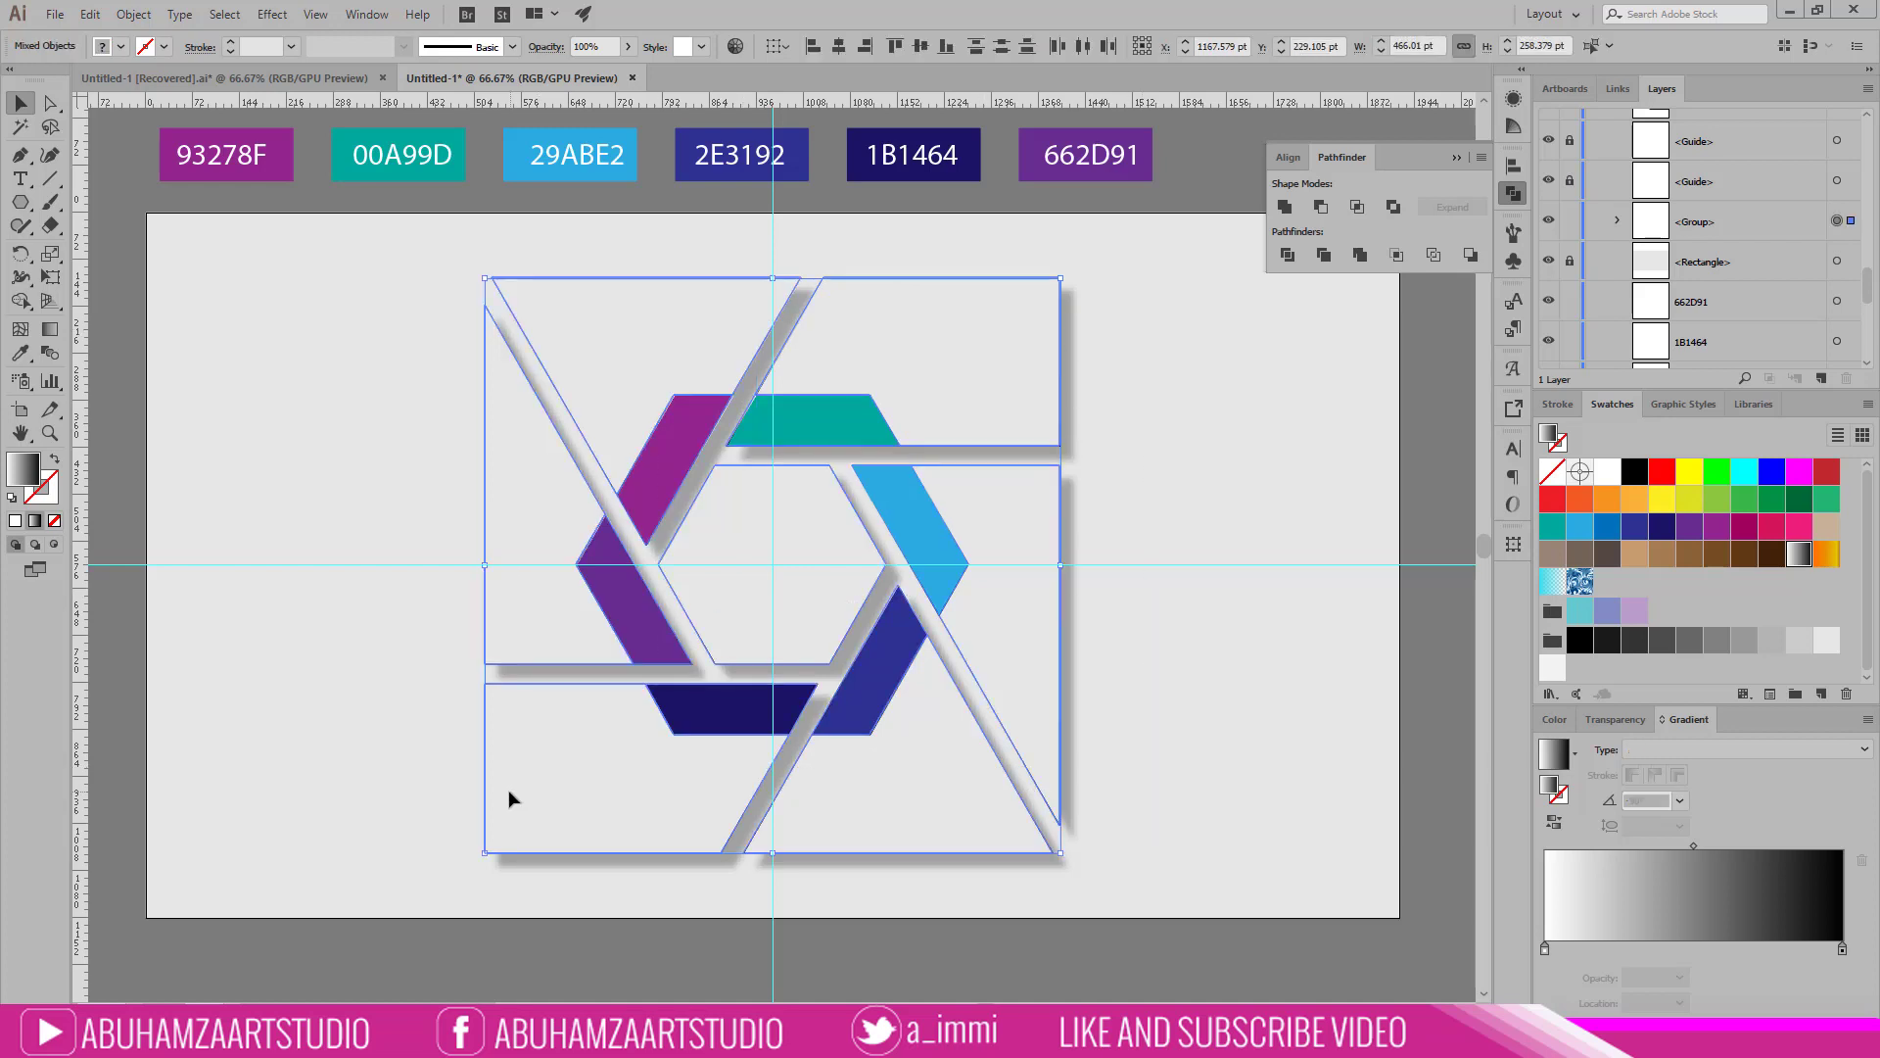
Step: Use Recolor Artwork to replace the panels' black with mid grey 8D8D8E
left_click(735, 46)
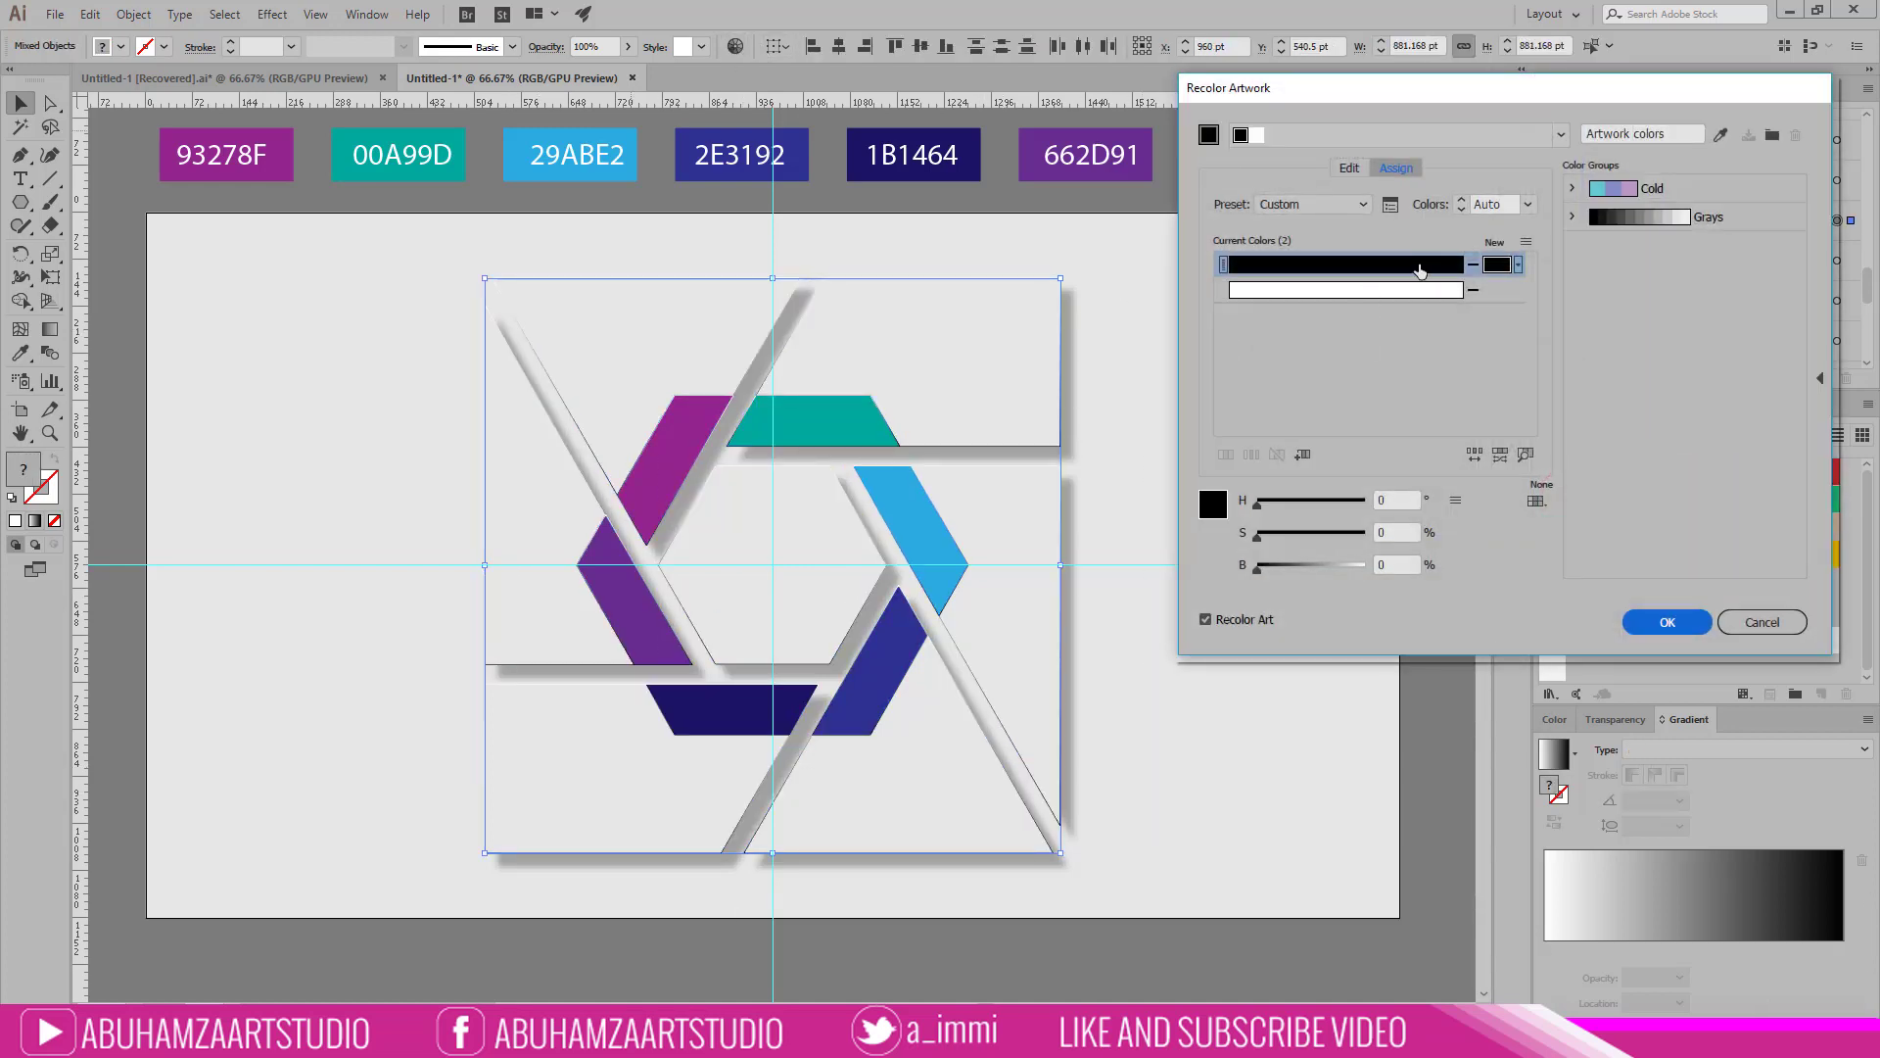
double_click(1496, 266)
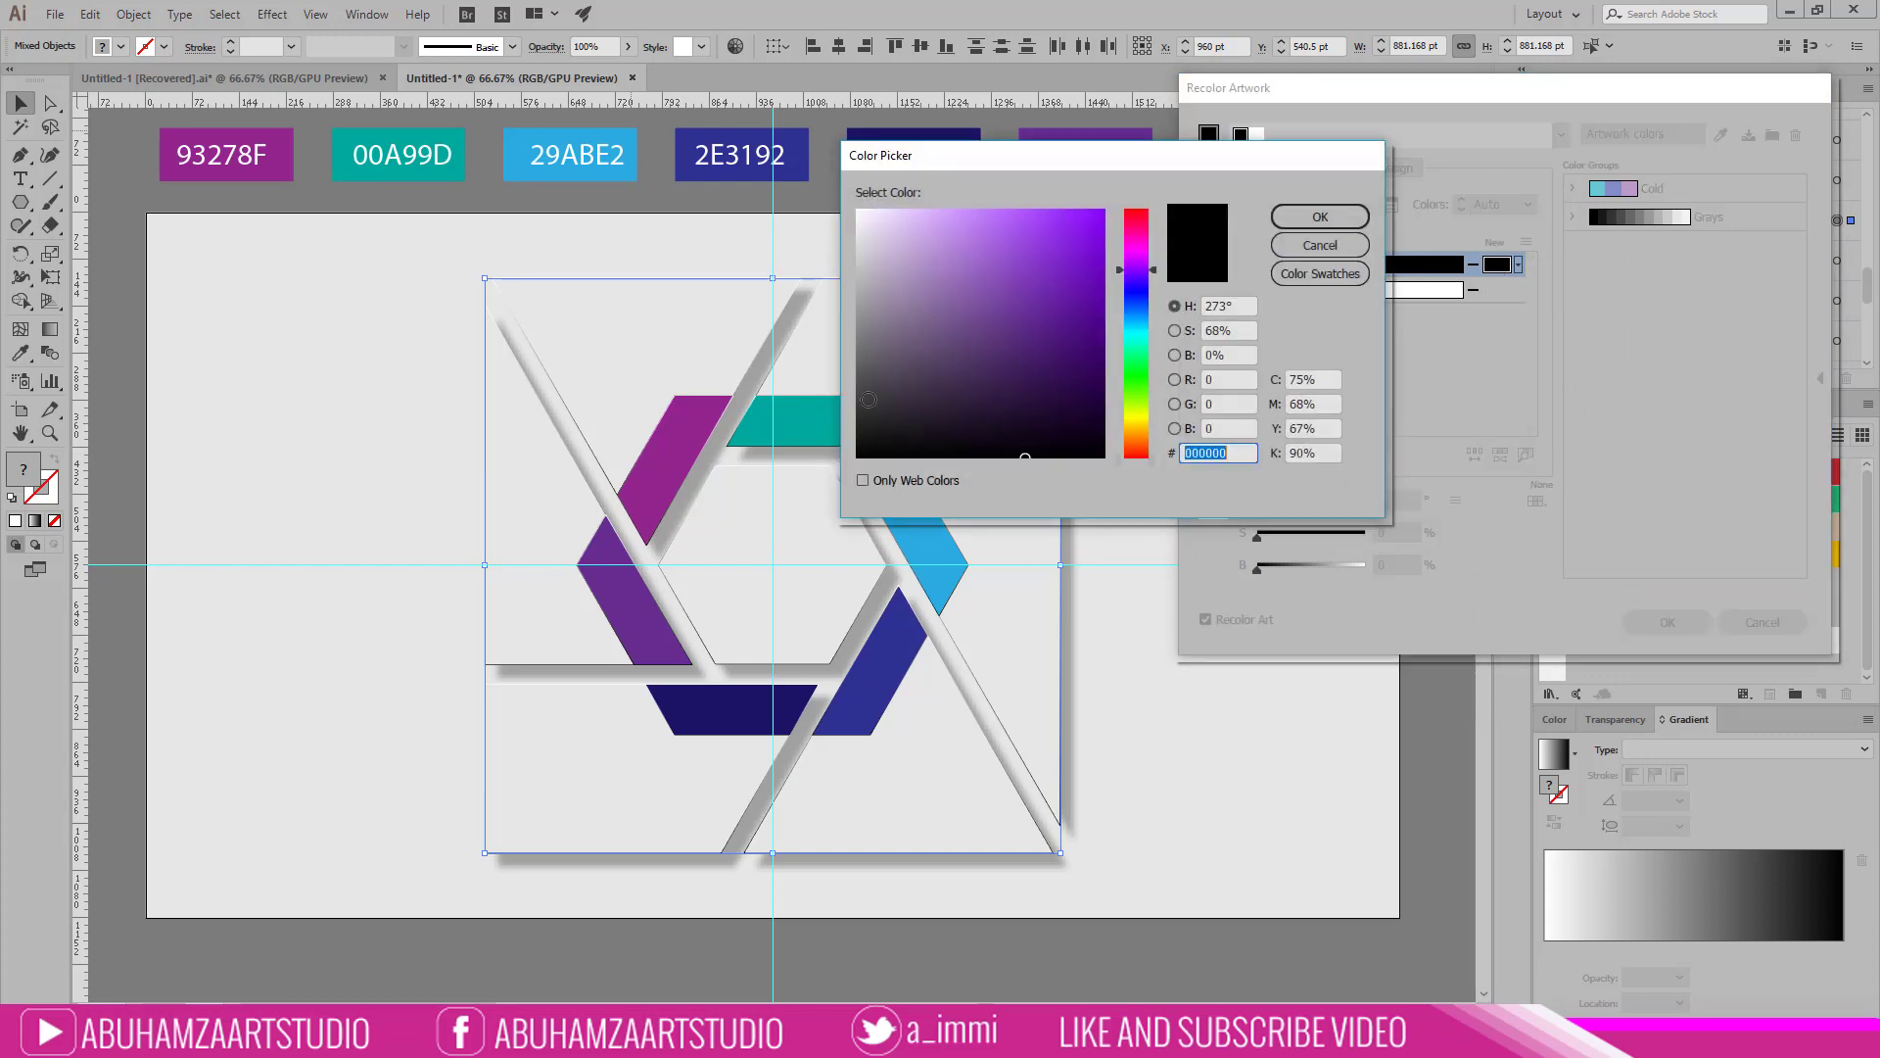
left_click_drag(862, 385, 851, 351)
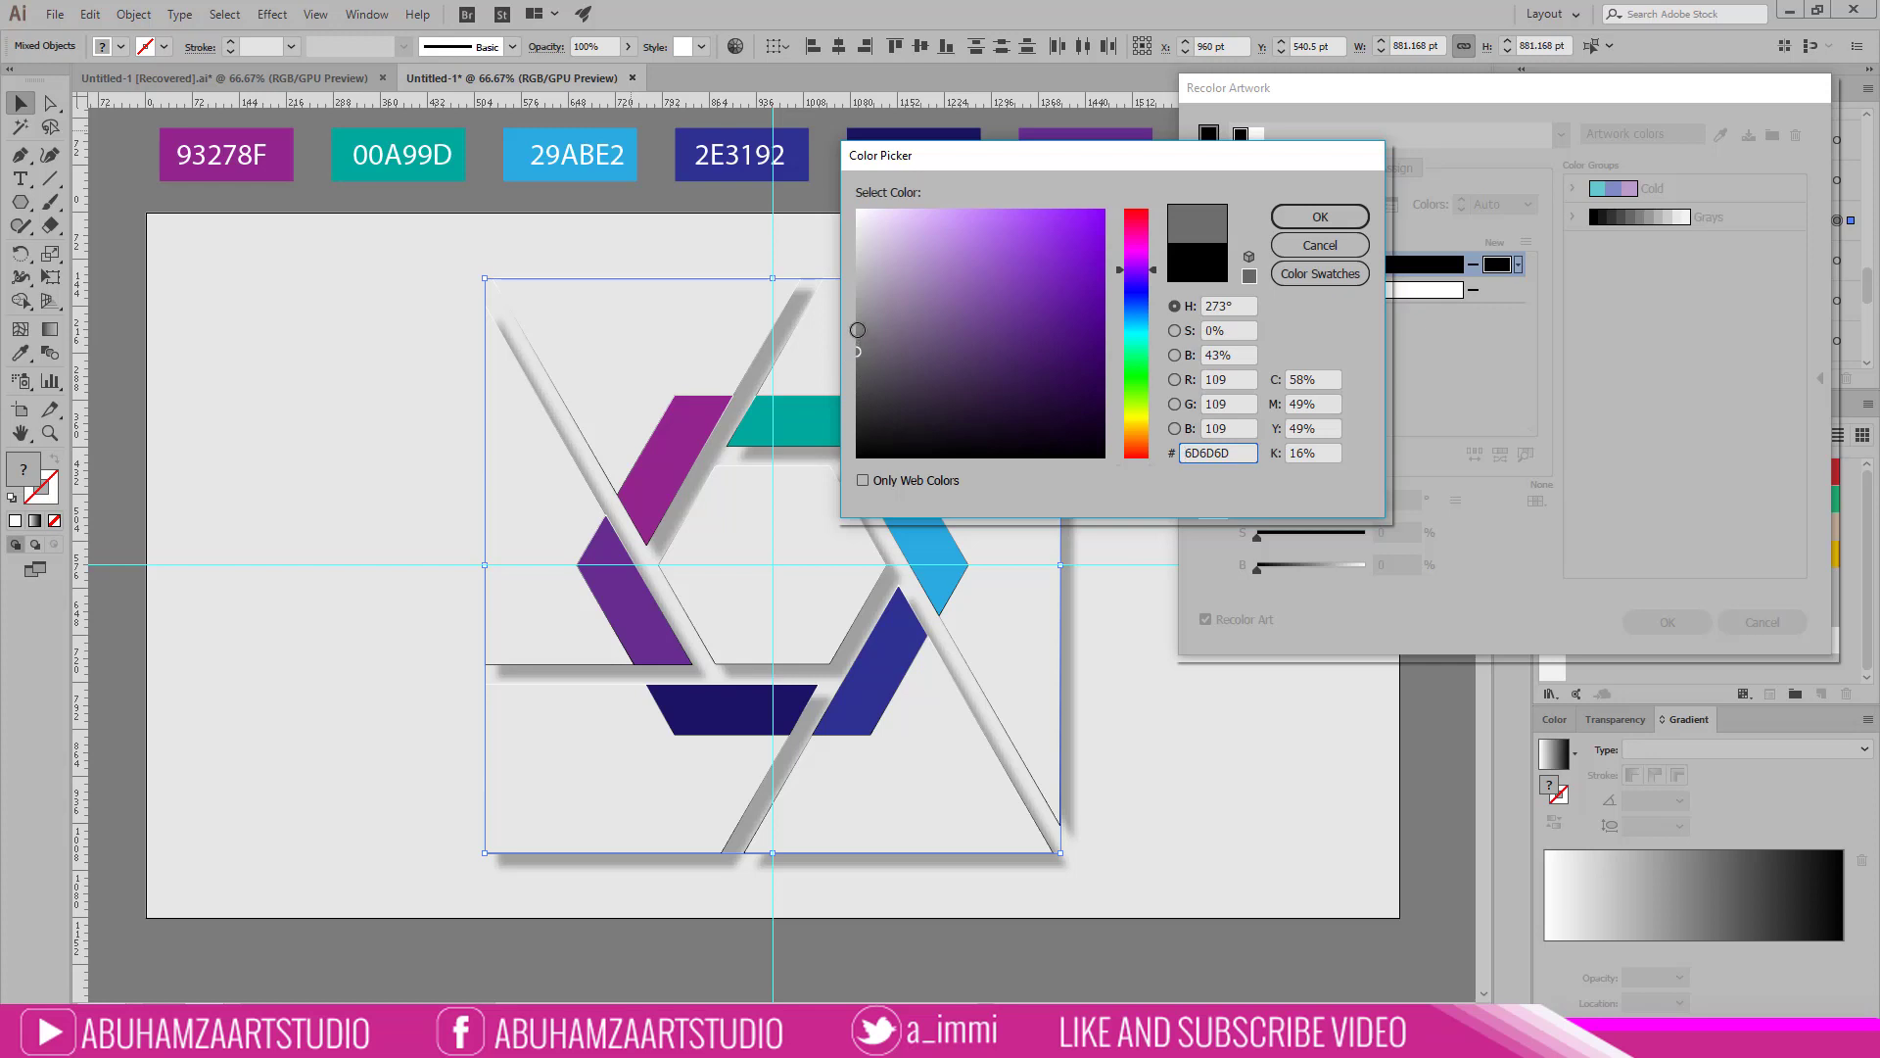
left_click(858, 331)
left_click(858, 317)
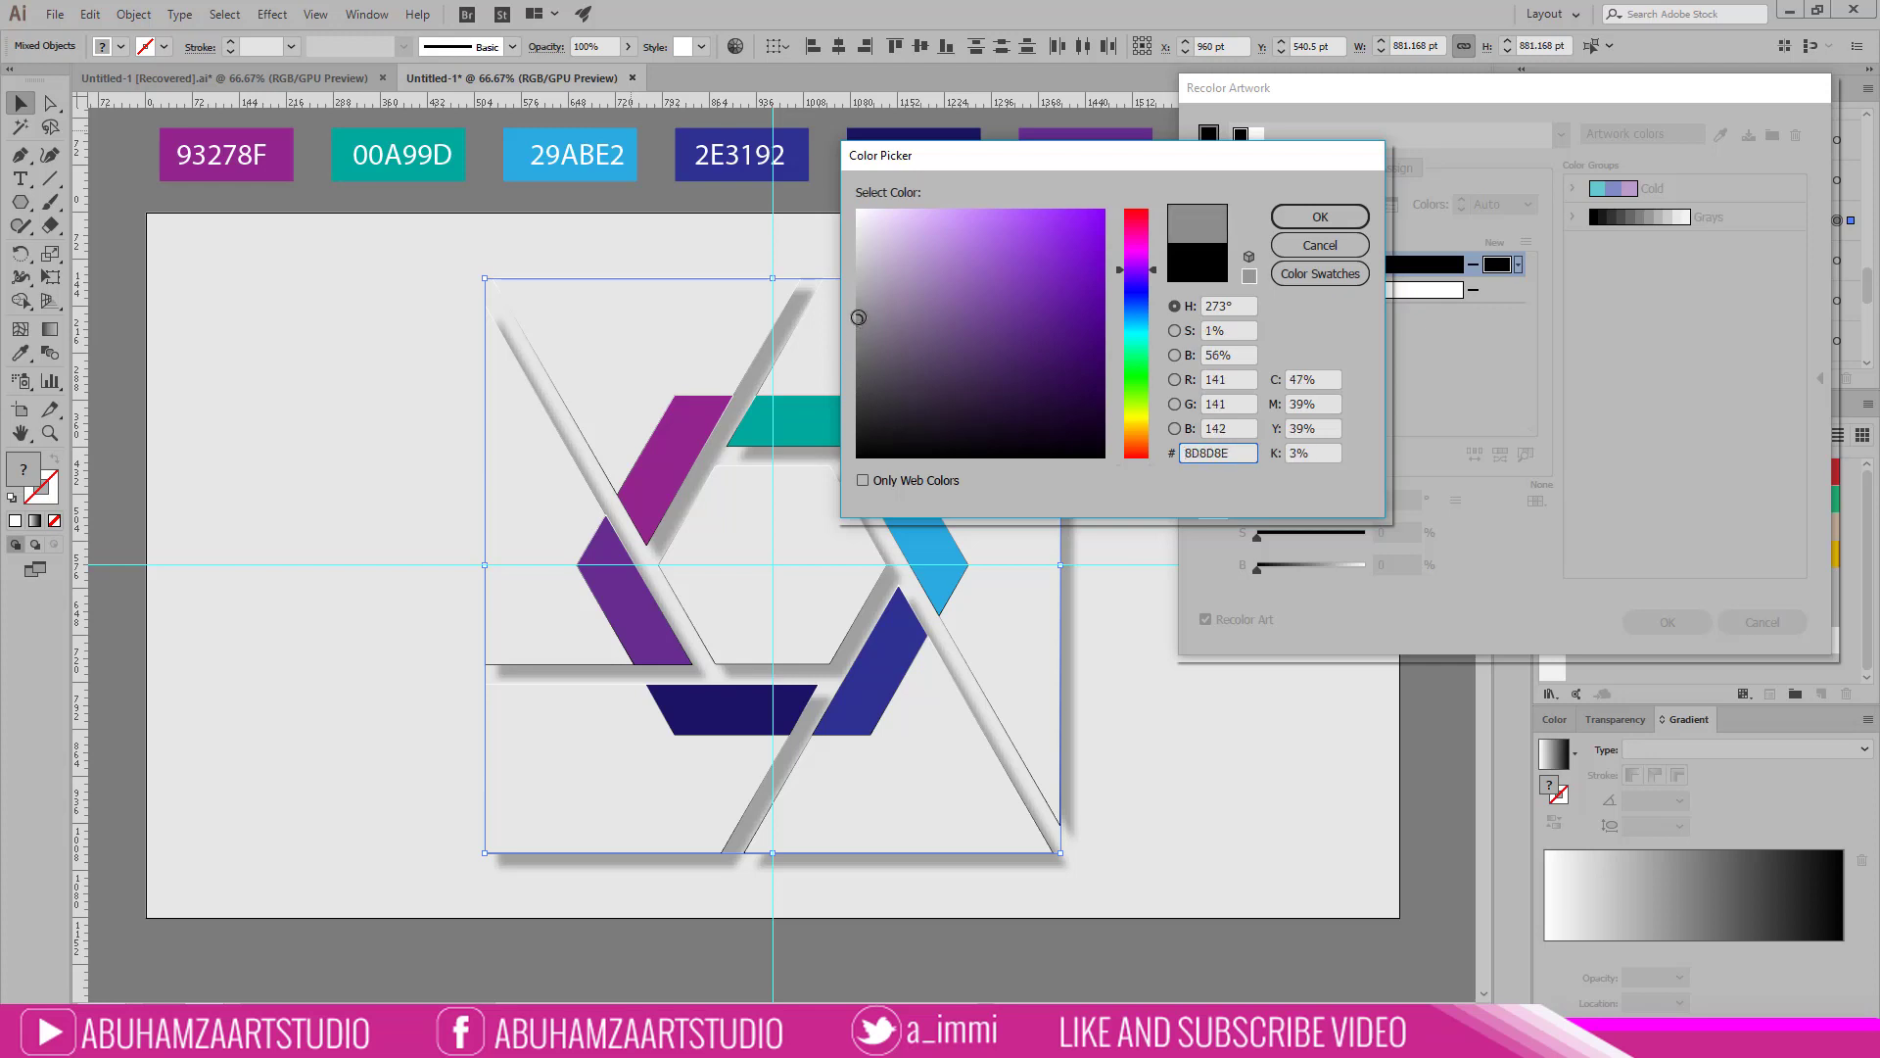
left_click(1325, 217)
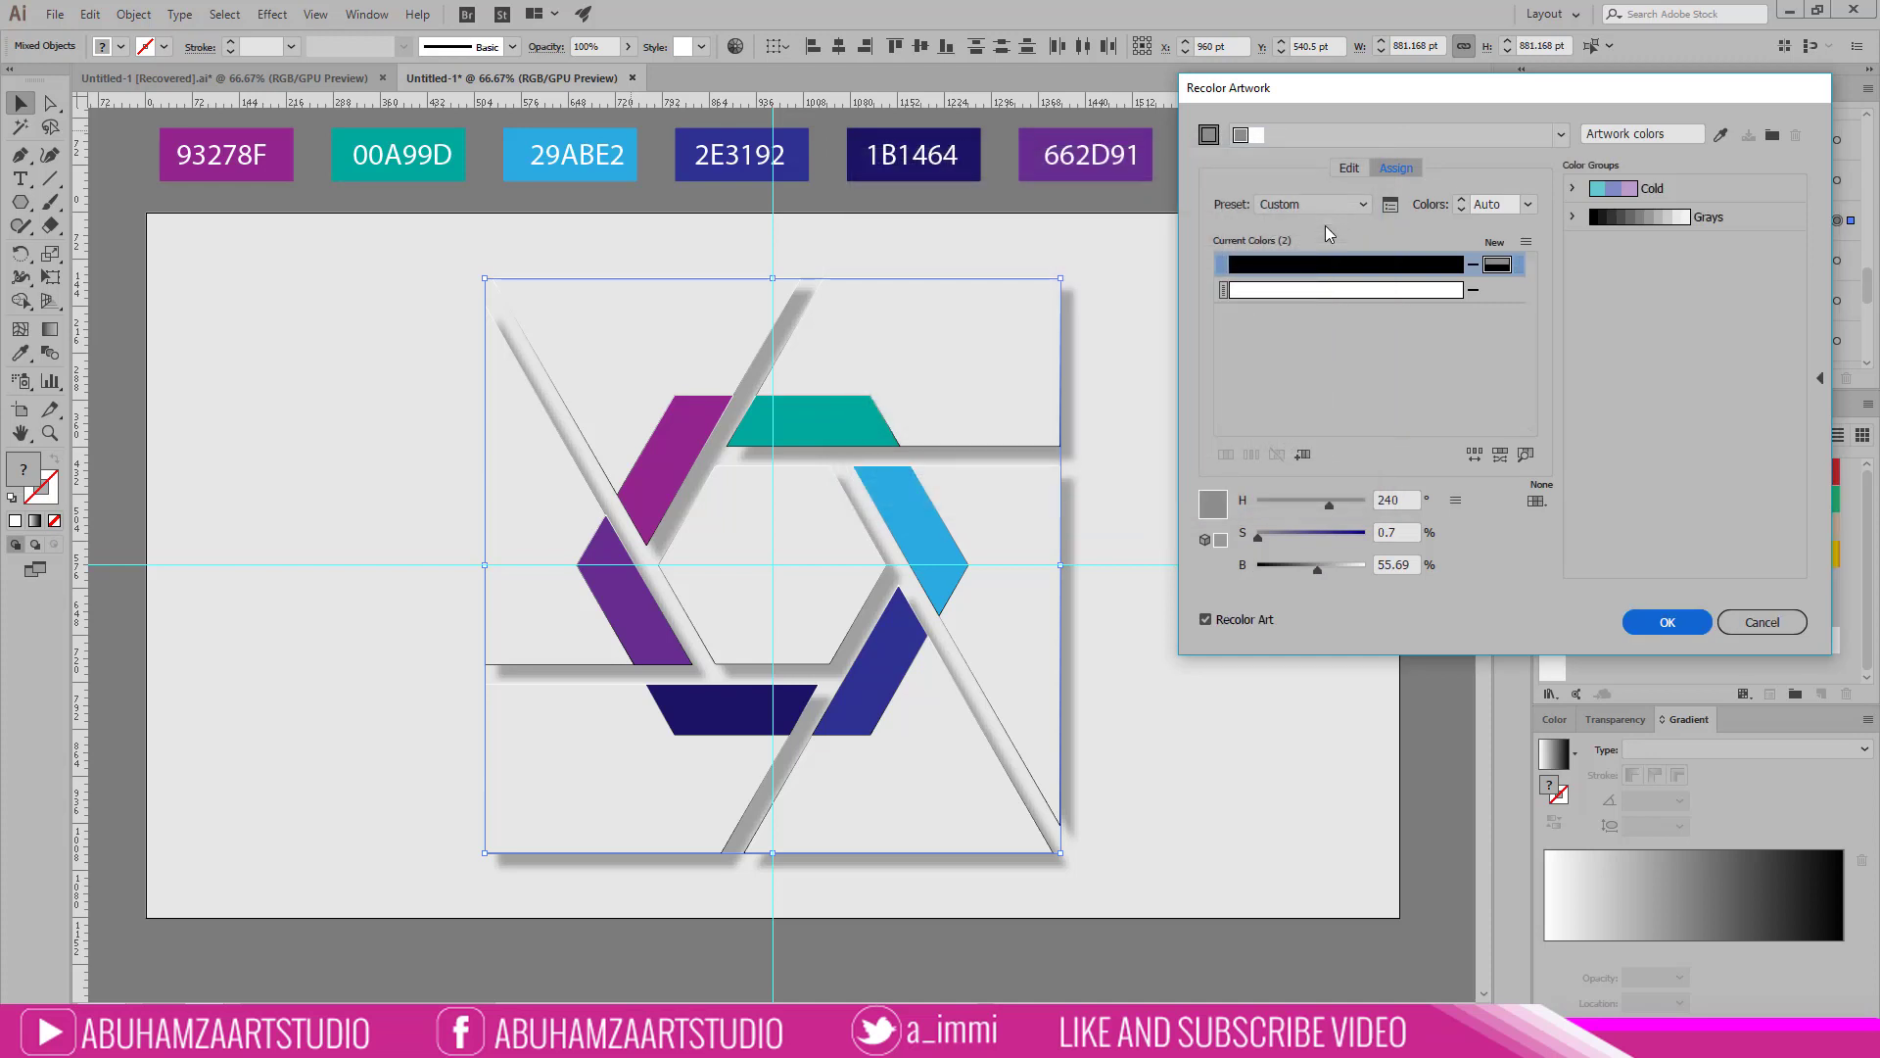
left_click(1671, 623)
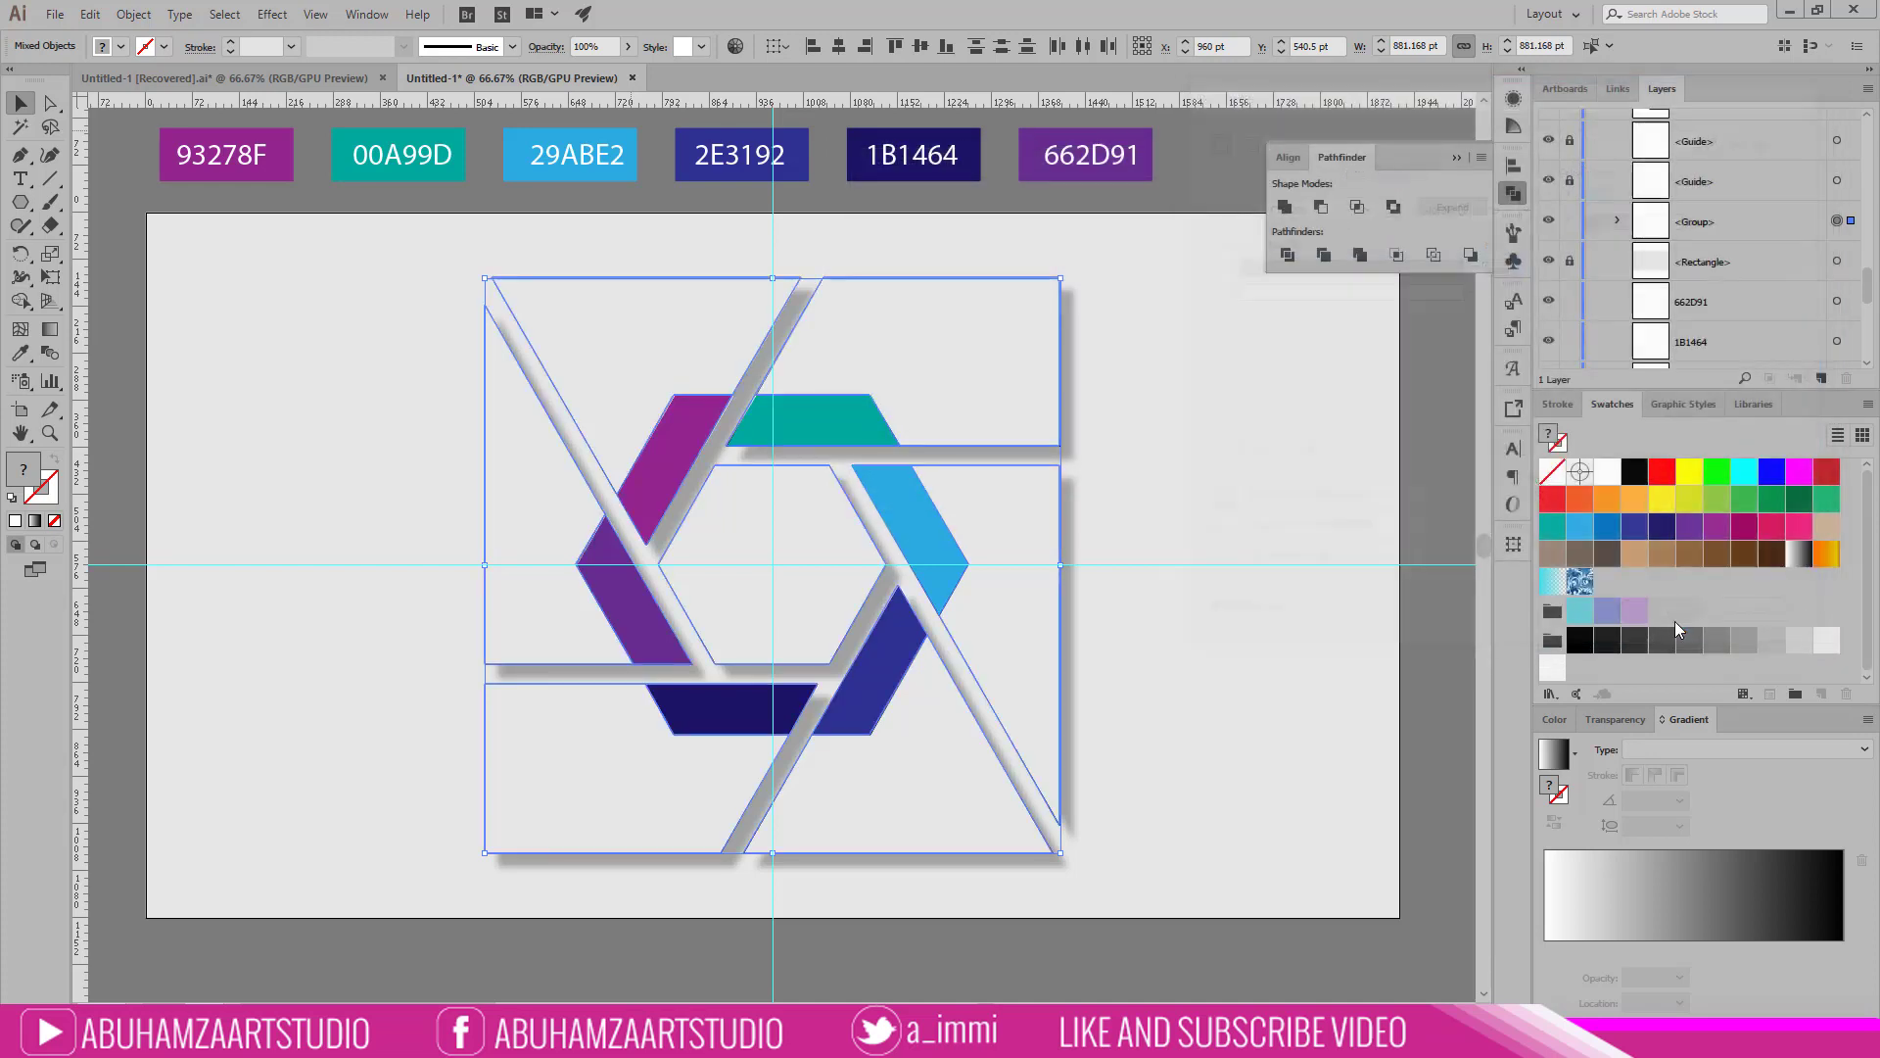
left_click(1242, 478)
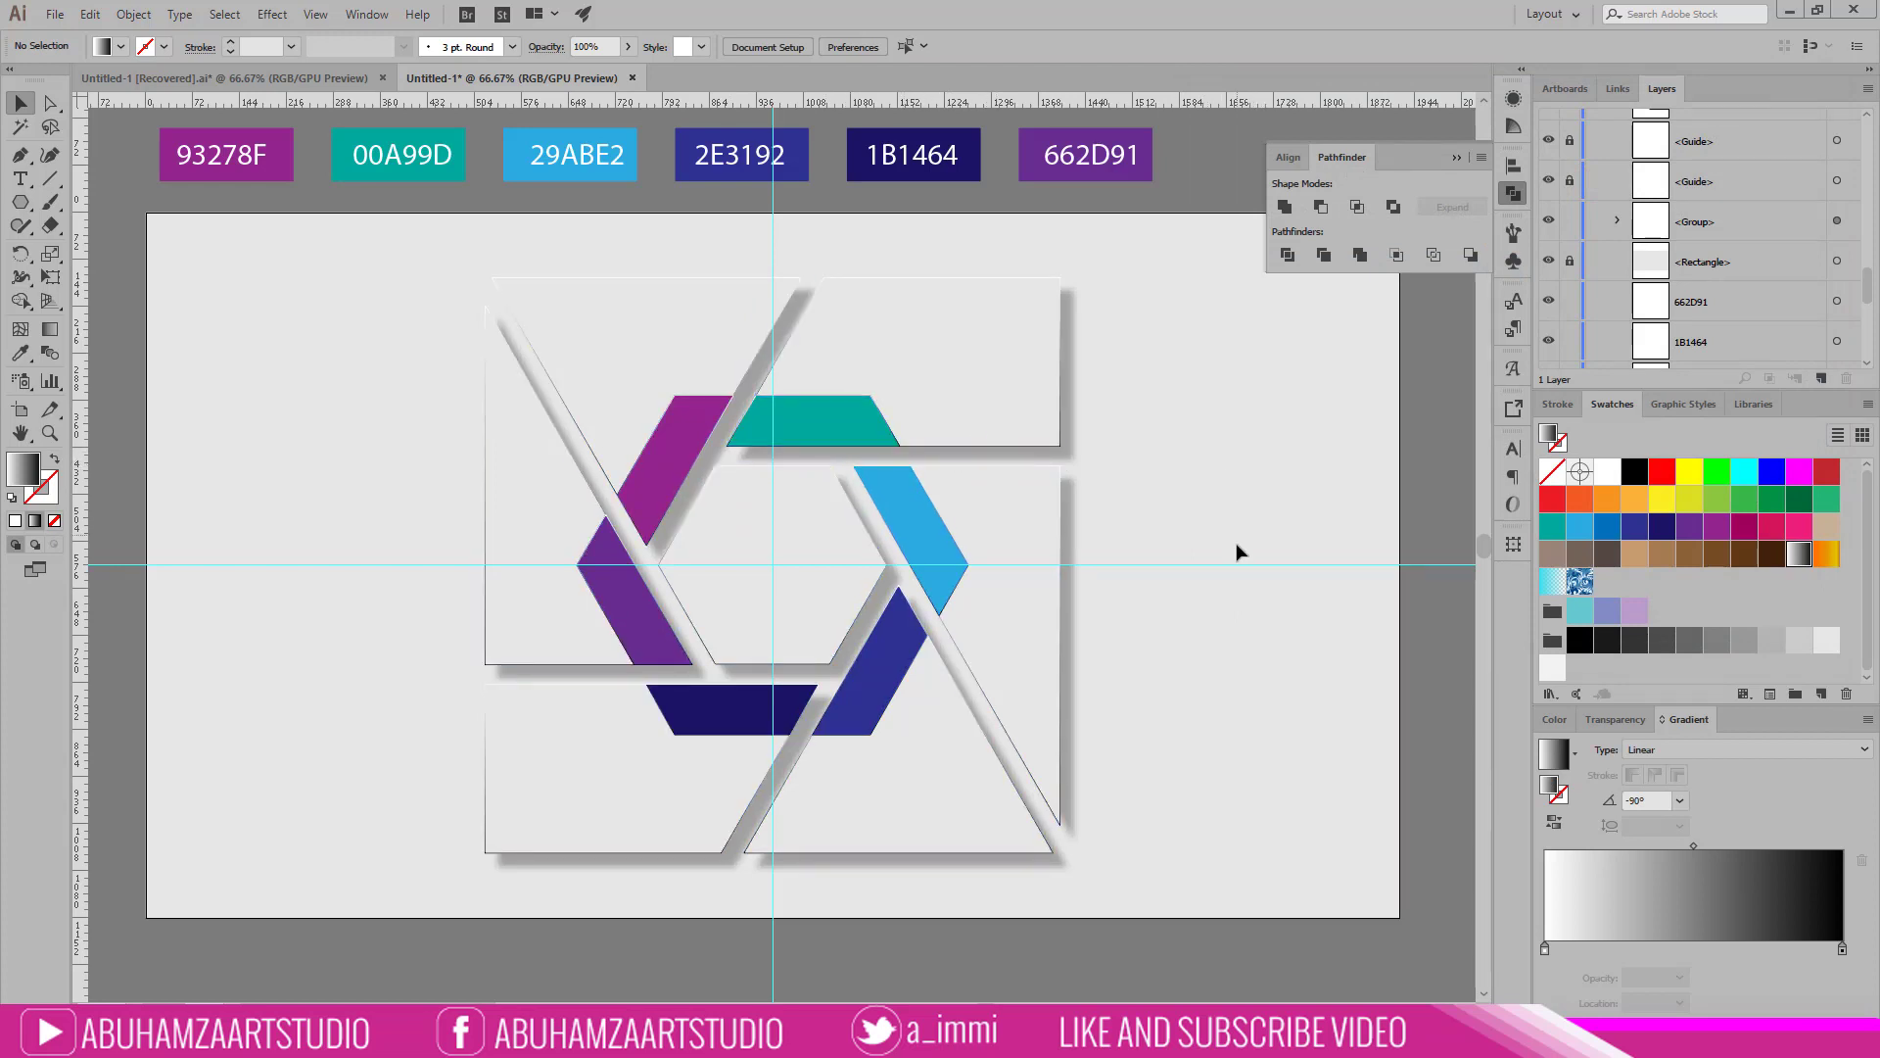
Step: Paste the numbered OPTION DATA labels, scale them, and place labels 1–6 in their panels
left_click(279, 75)
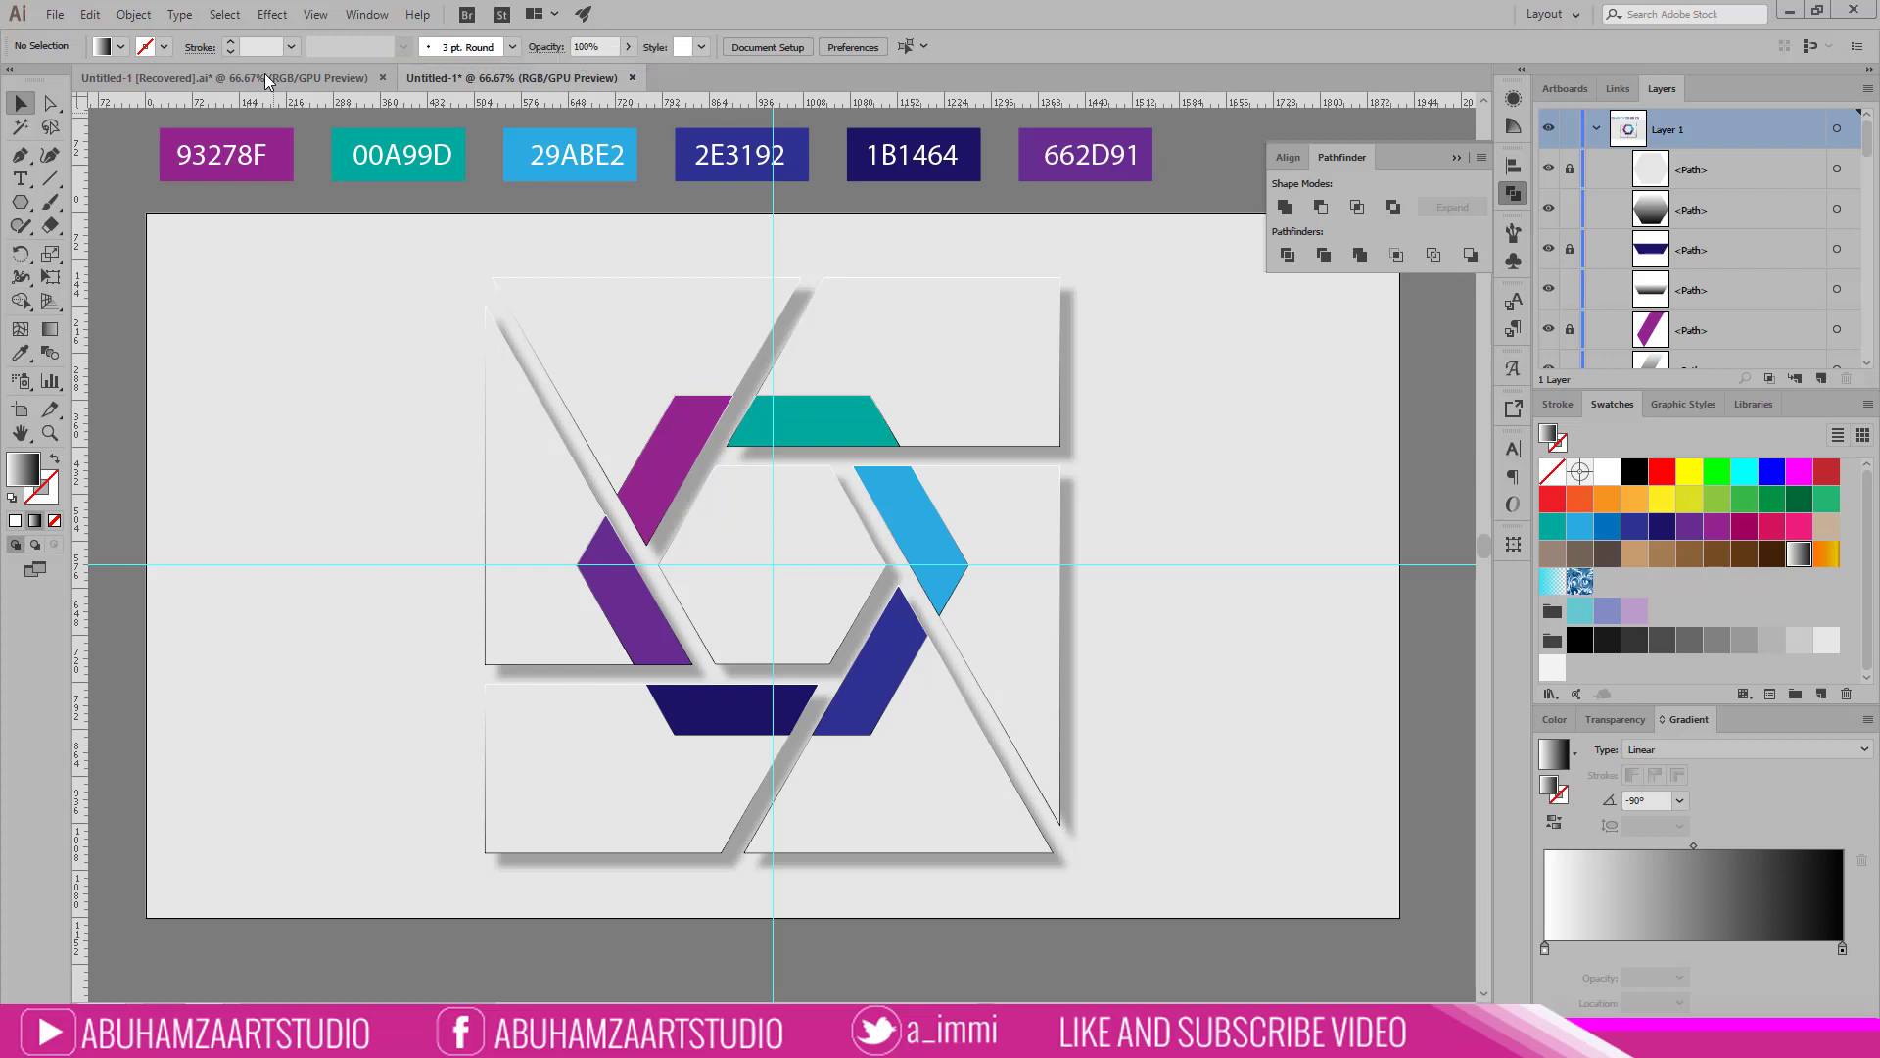
key("ctrl+v")
left_click_drag(330, 511, 901, 789)
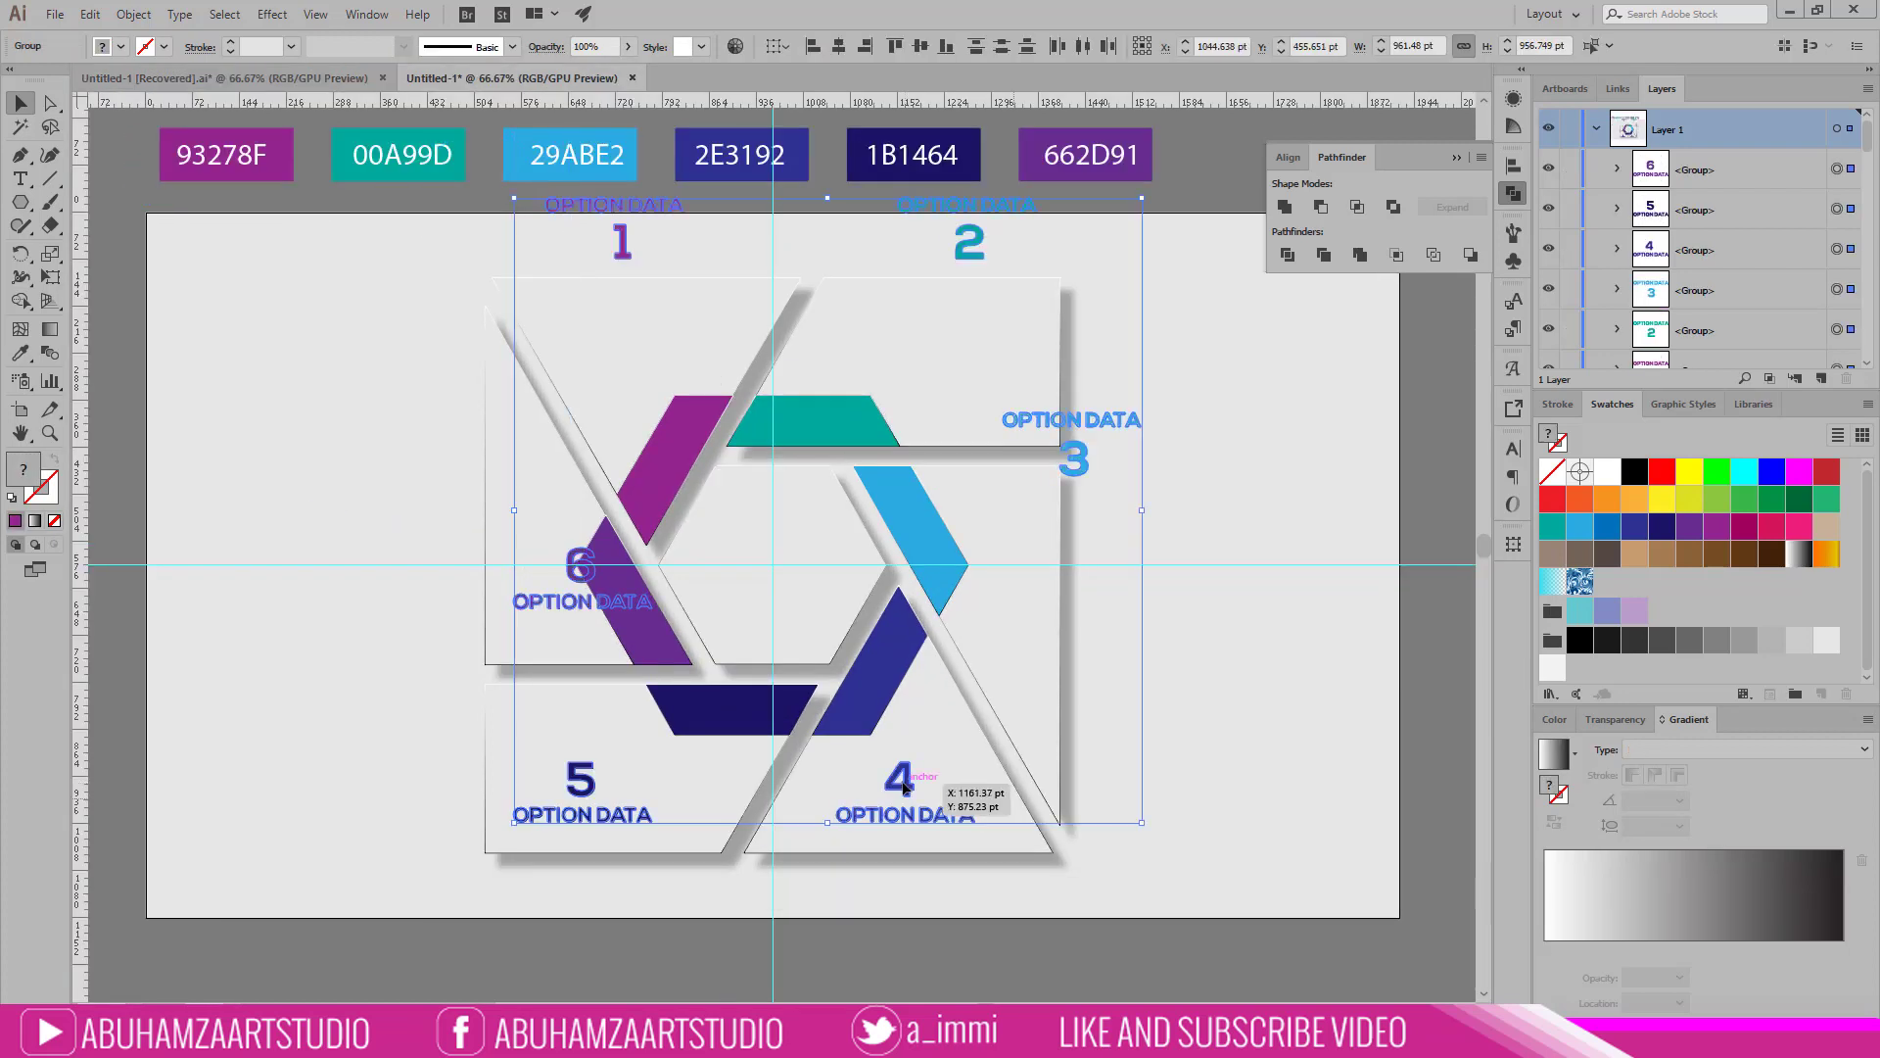
left_click_drag(1144, 826, 1111, 789)
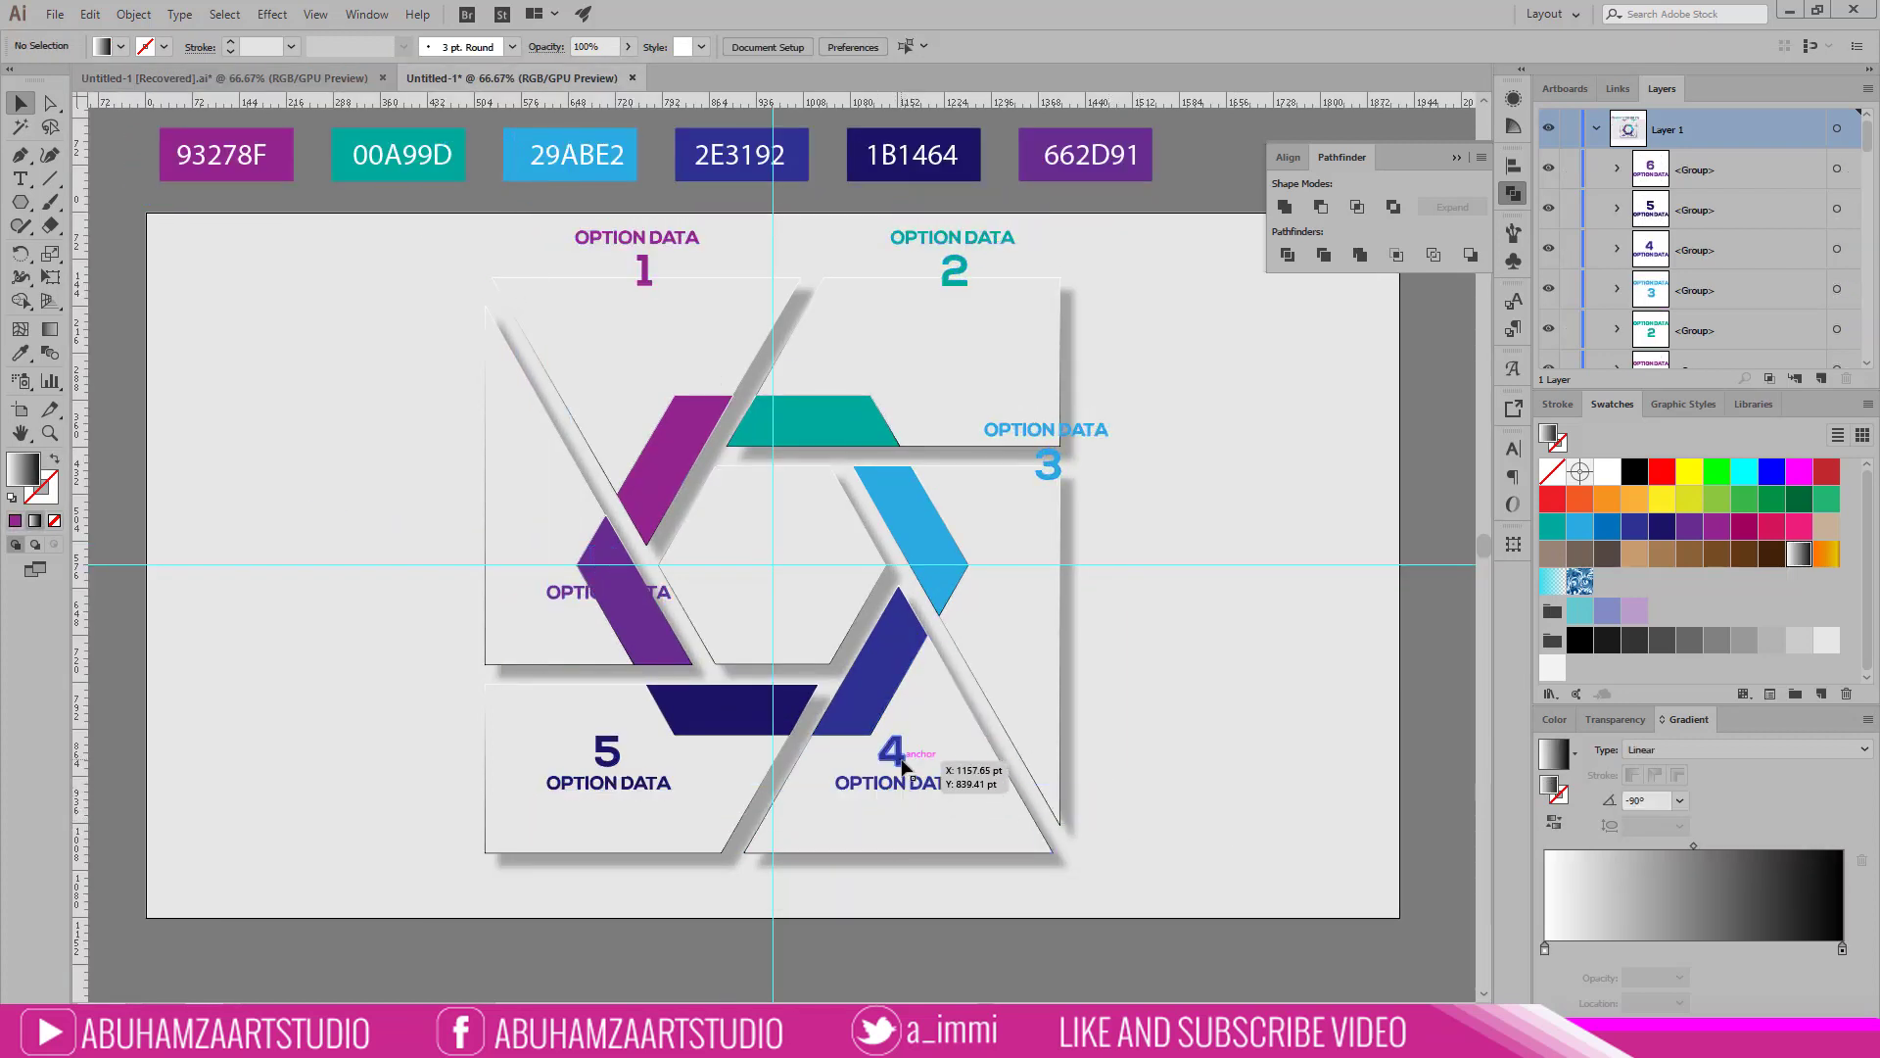
left_click_drag(893, 784, 846, 814)
left_click_drag(610, 763, 563, 803)
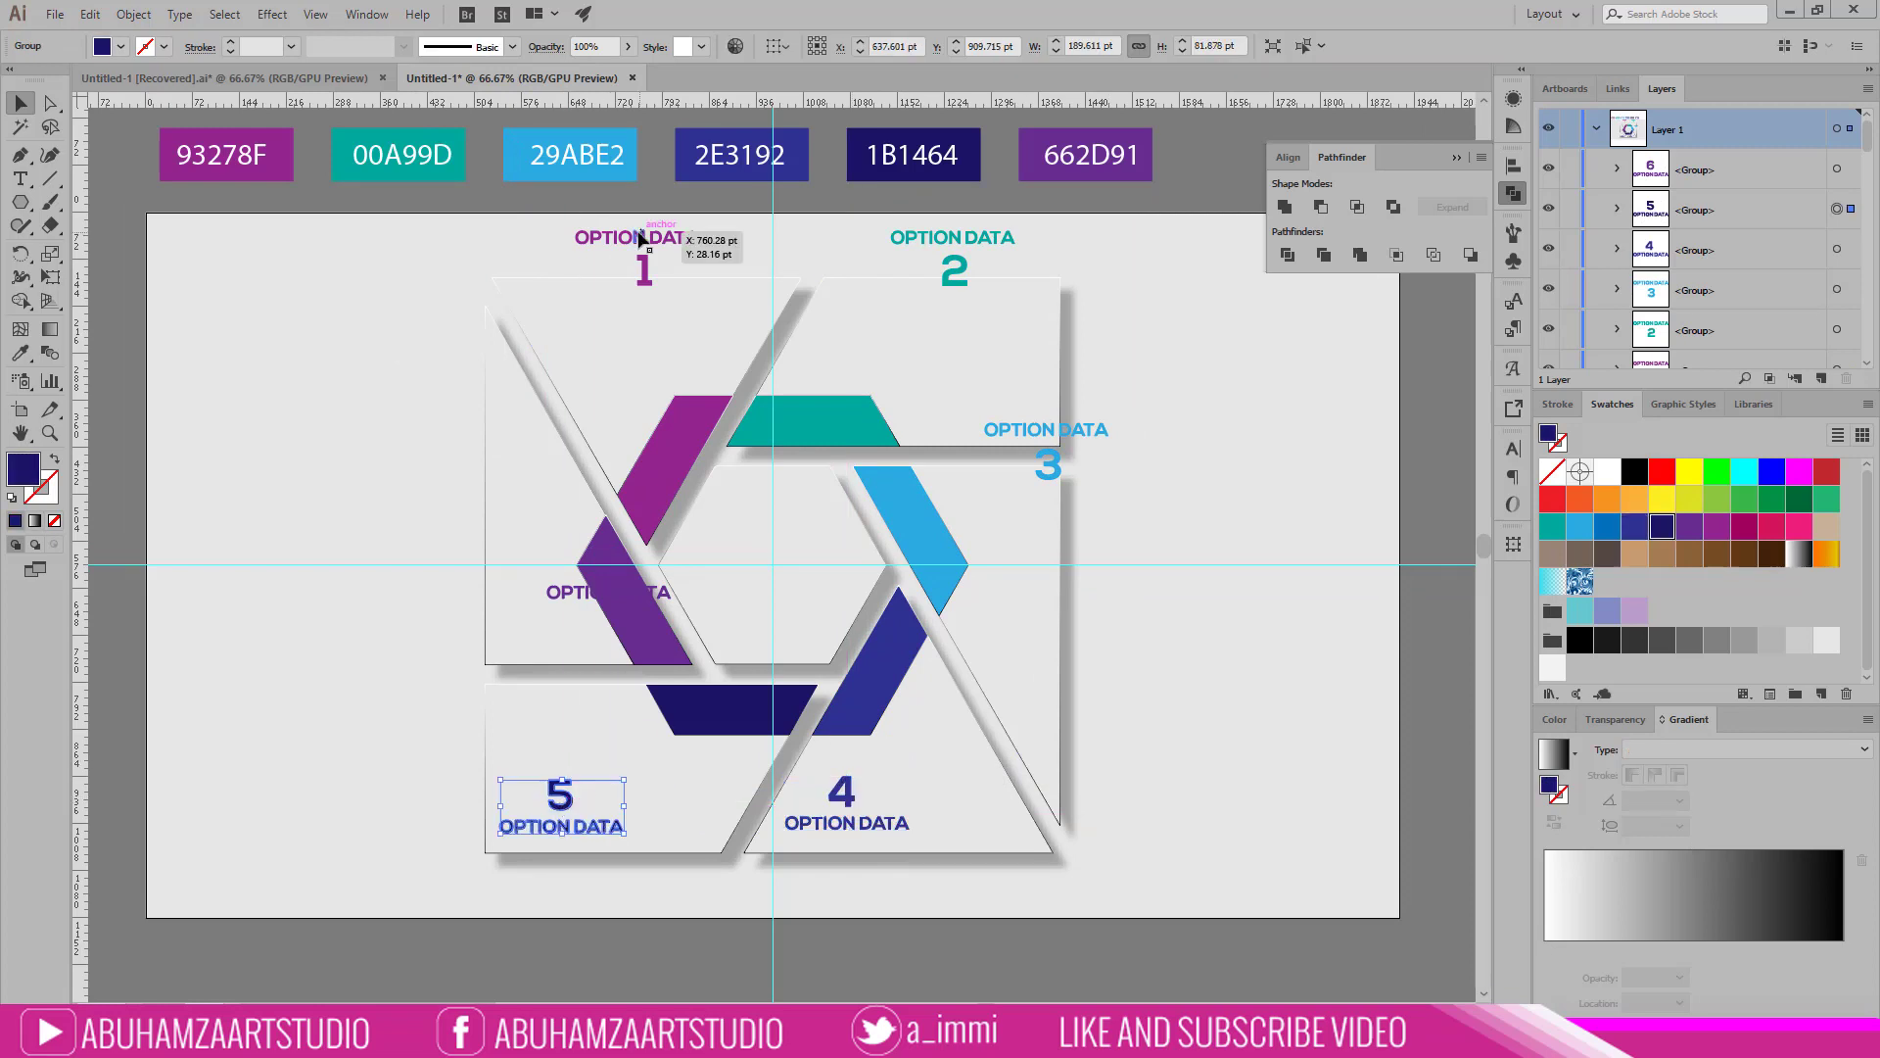
left_click_drag(641, 239, 596, 308)
left_click_drag(958, 241, 983, 315)
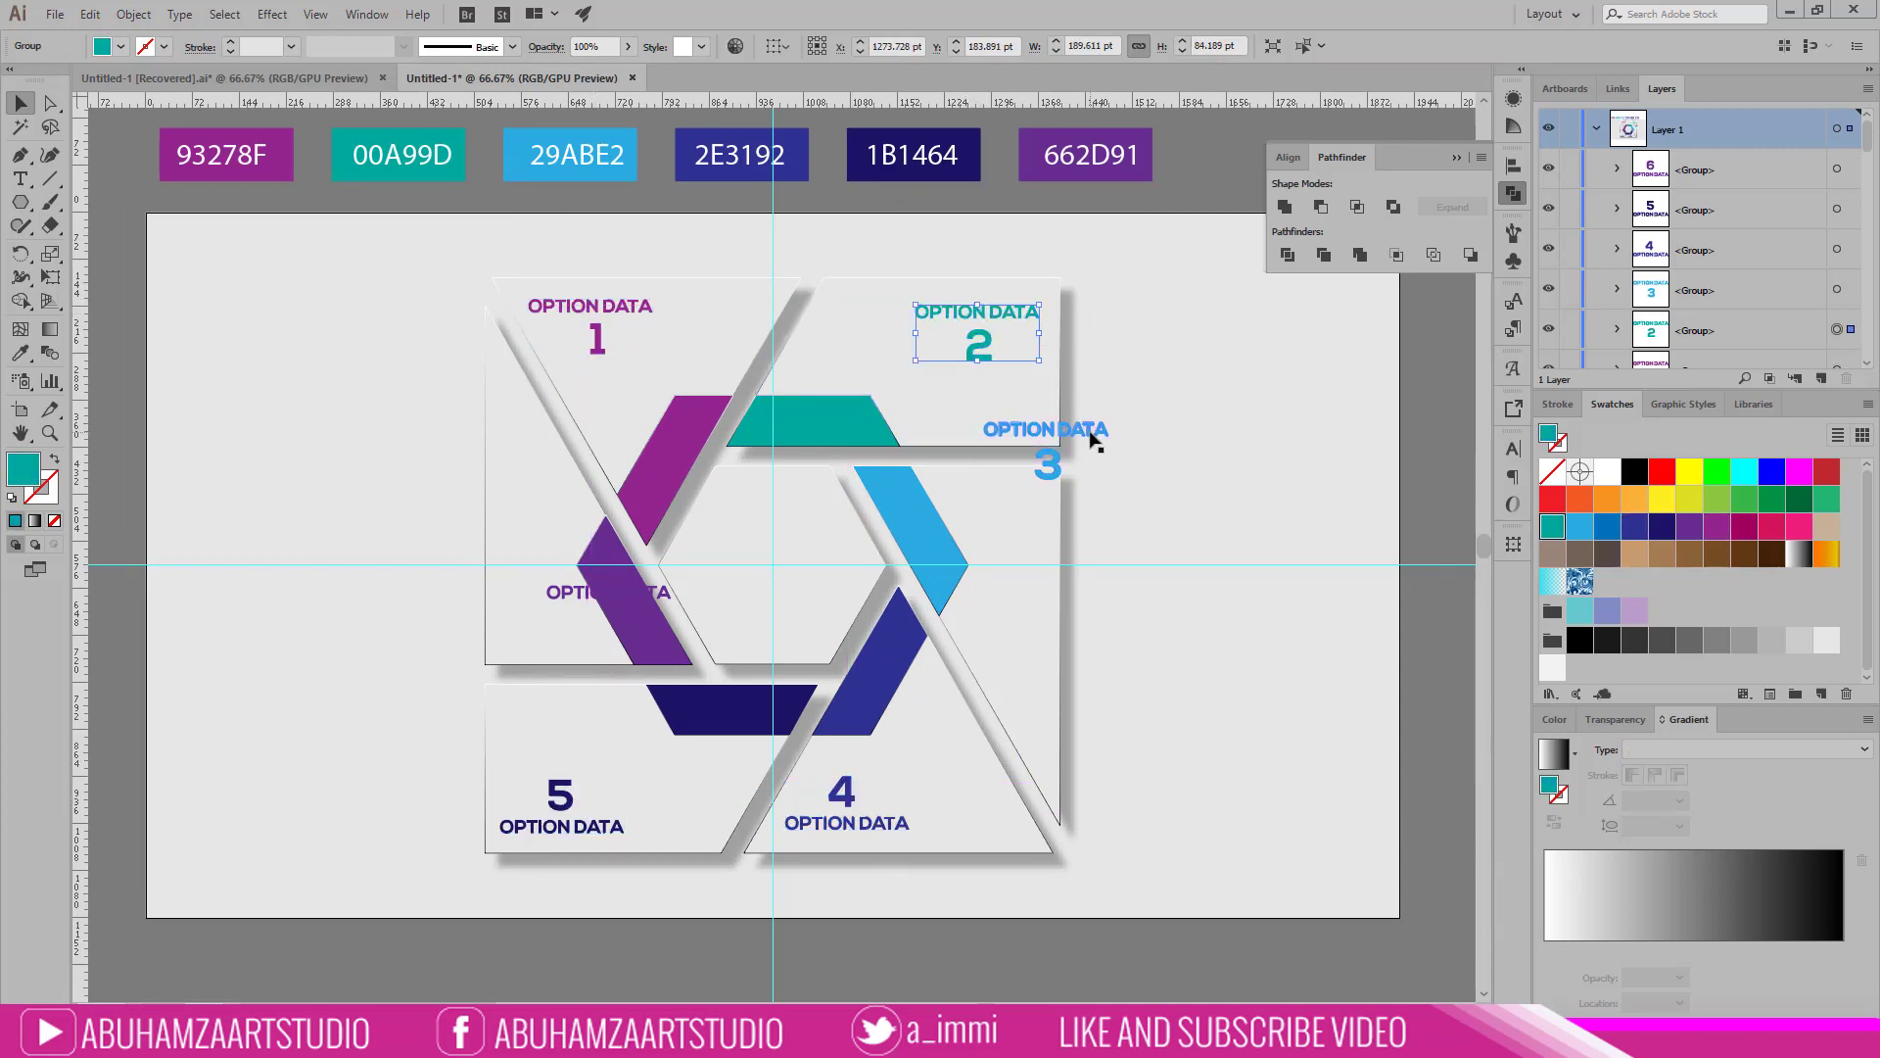
left_click_drag(1041, 432, 986, 489)
left_click_drag(567, 597, 514, 654)
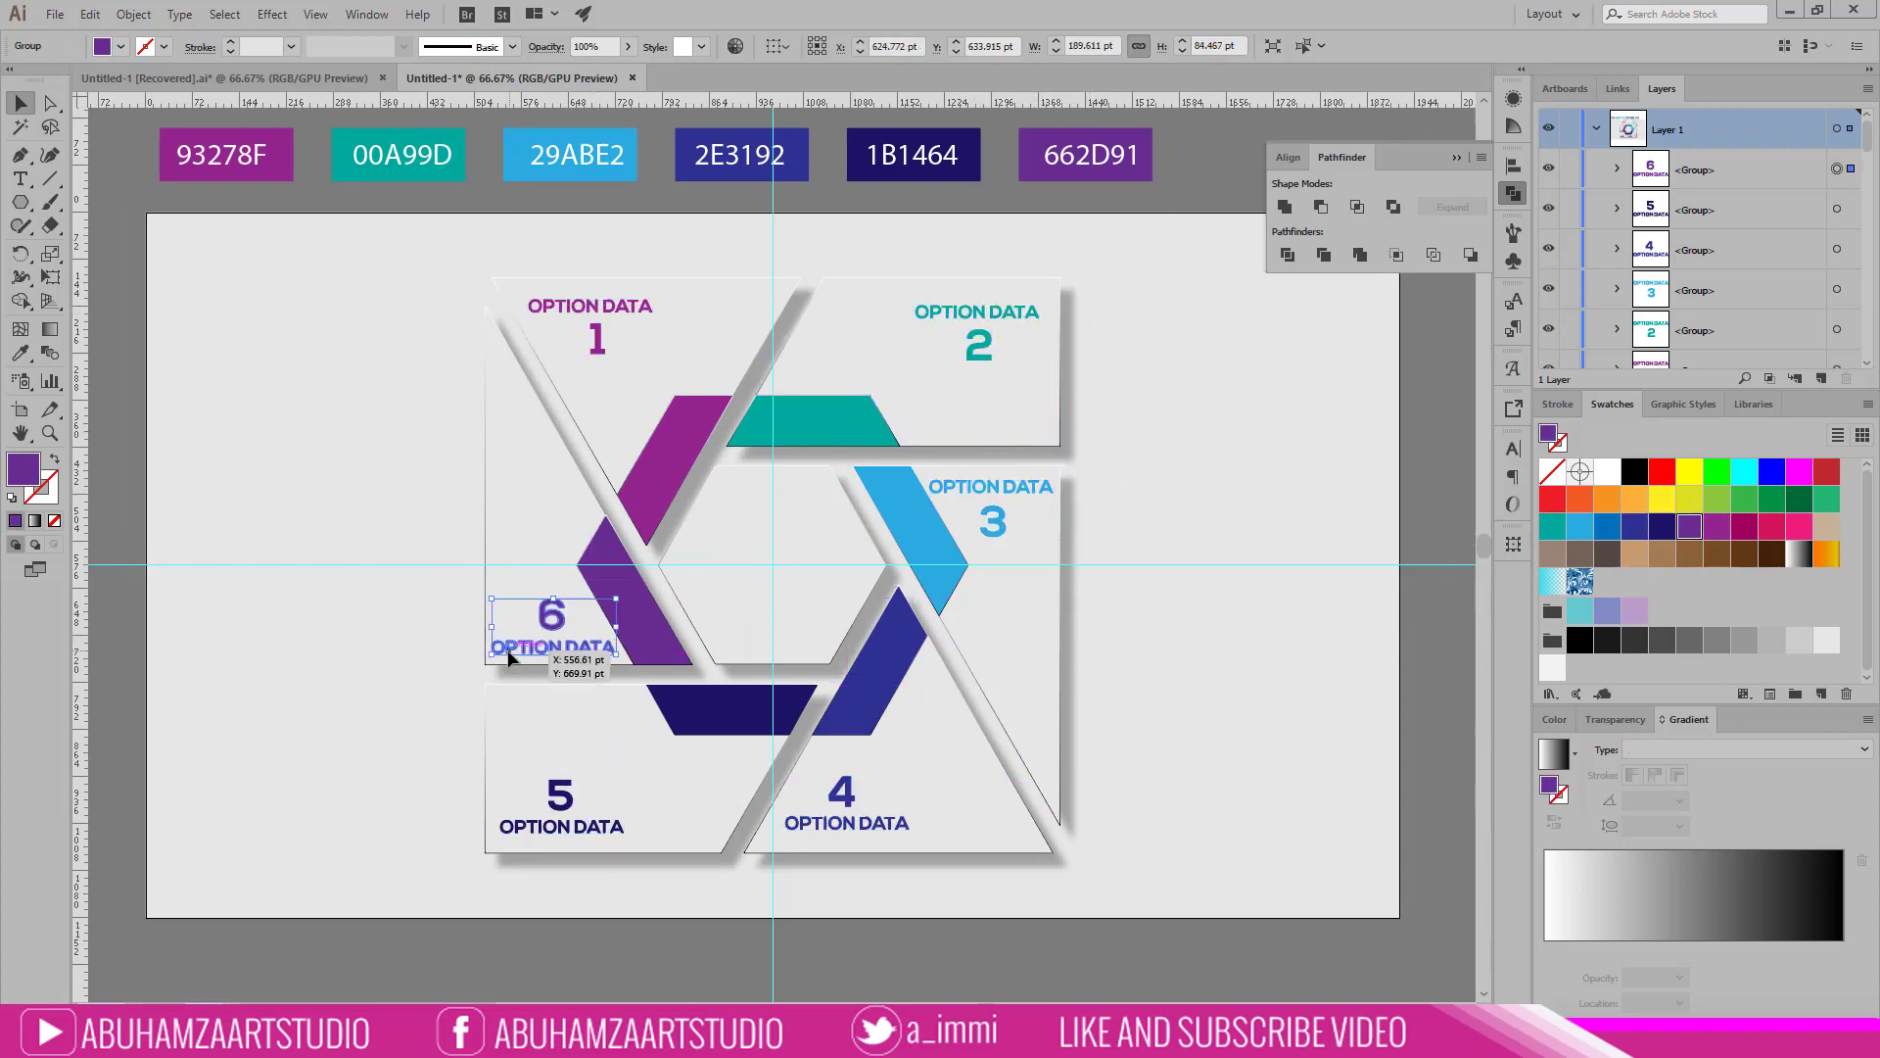
Step: Paste placeholder body text blocks beside labels 1, 4, 5 and 6
key("ctrl+v")
left_click_drag(672, 367, 654, 355)
mouse_move(655, 356)
left_mouse_down()
mouse_move(855, 354)
mouse_move(903, 801)
mouse_move(627, 781)
left_mouse_up()
mouse_move(627, 781)
left_mouse_down()
mouse_move(504, 503)
mouse_move(536, 545)
mouse_move(523, 502)
left_mouse_up()
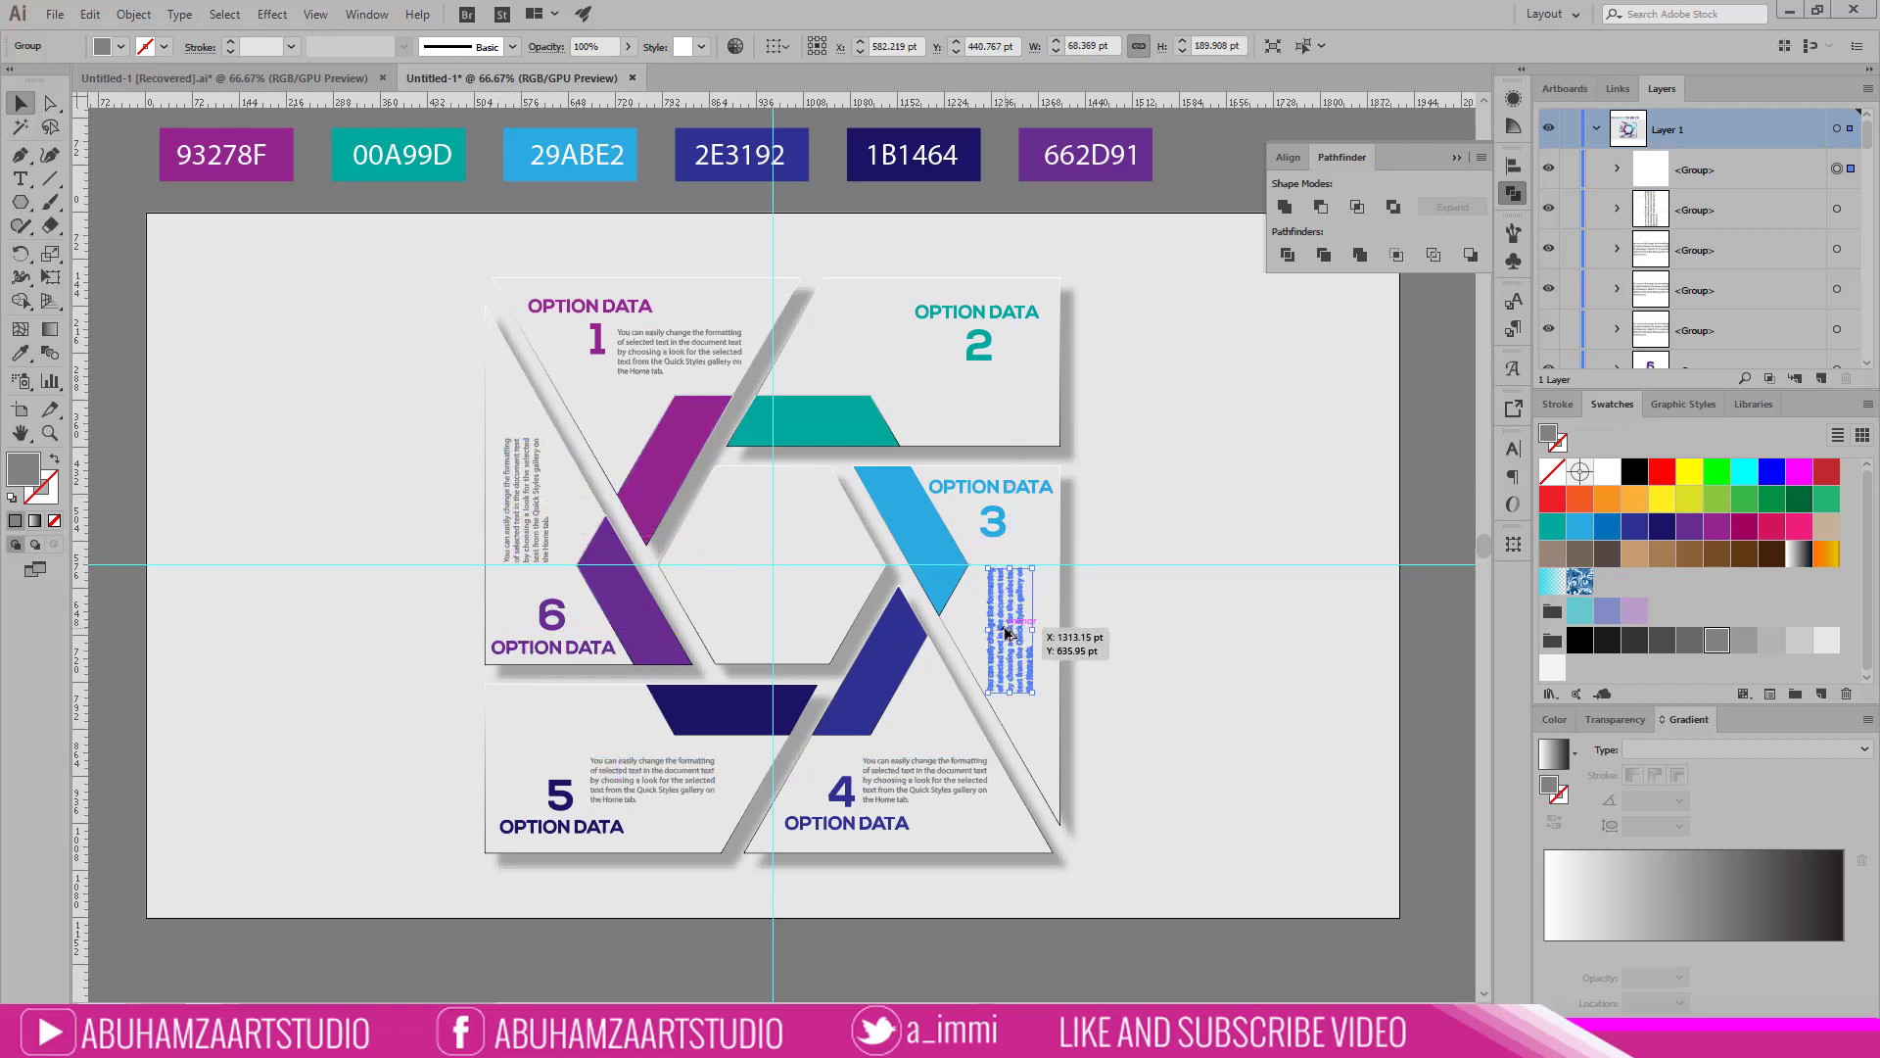
left_click_drag(1013, 637, 1023, 627)
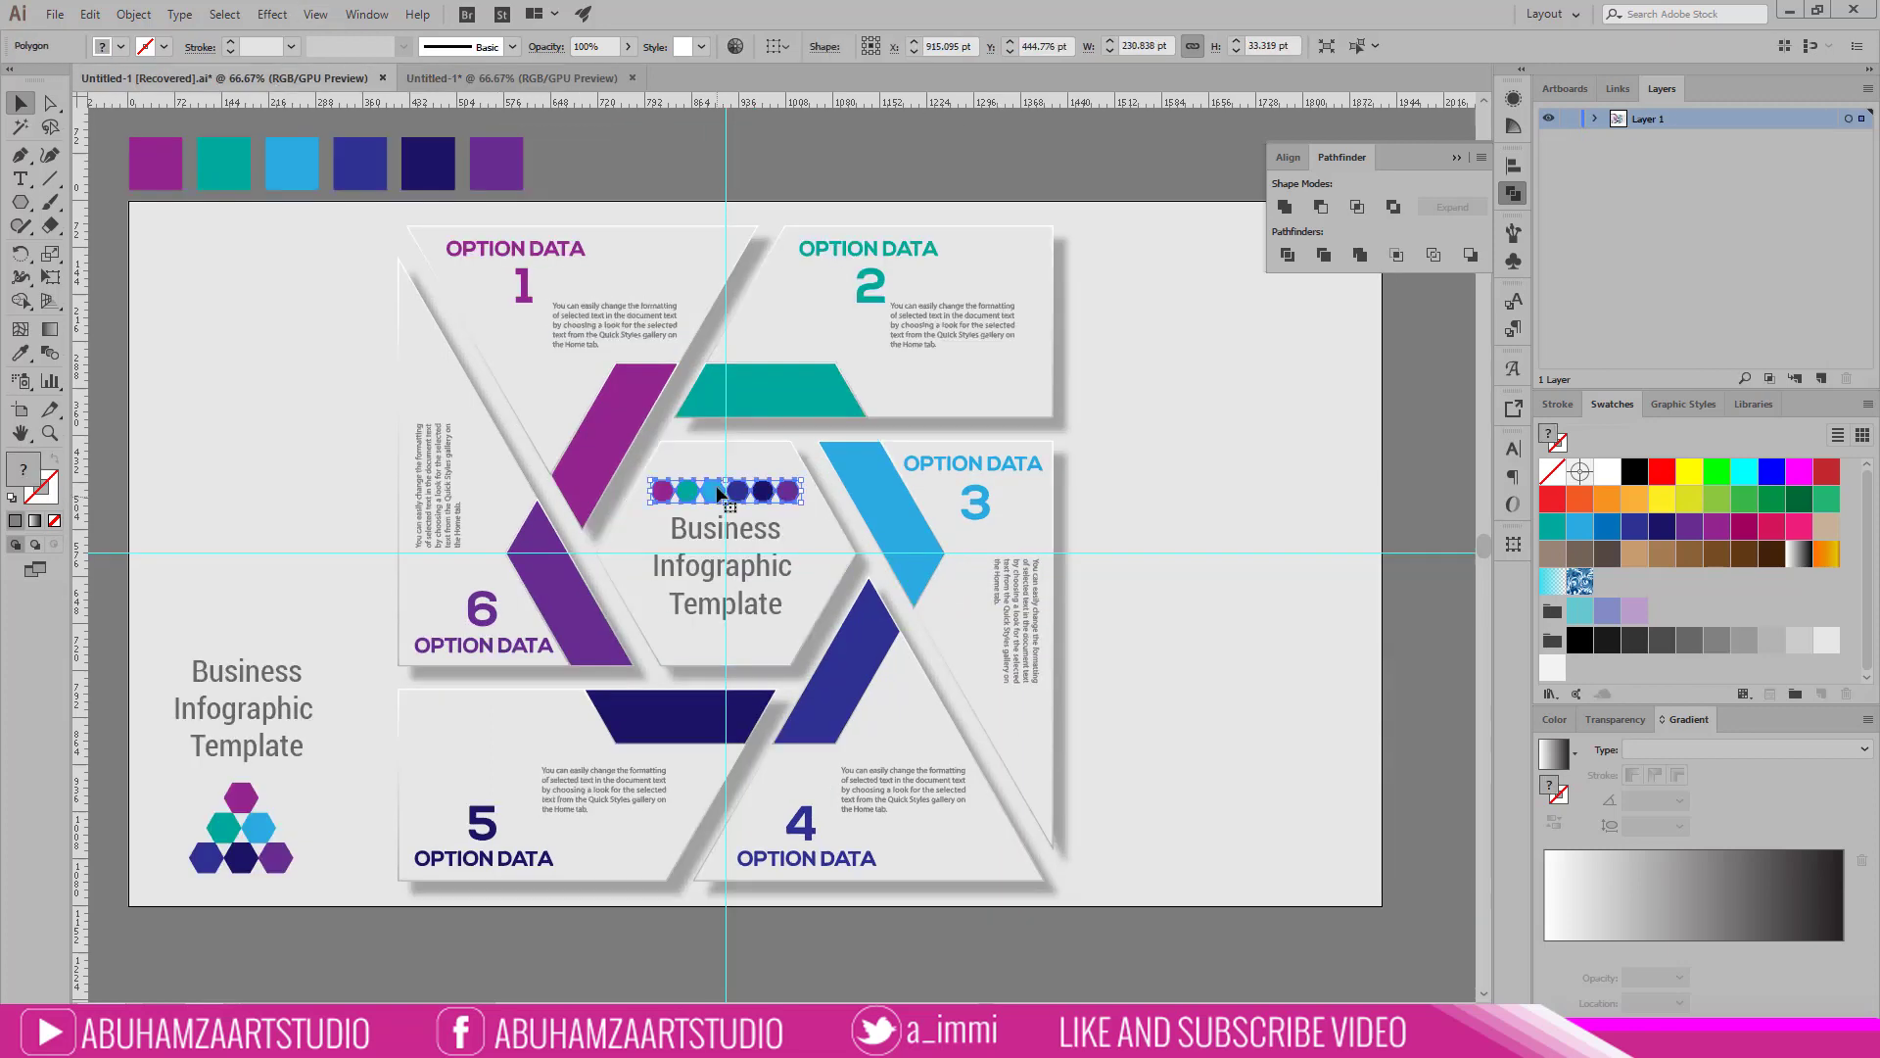
Step: Place the hexagon dots and 'Business Infographic Template' title in the centre hexagon, then view the reference
left_click(588, 78)
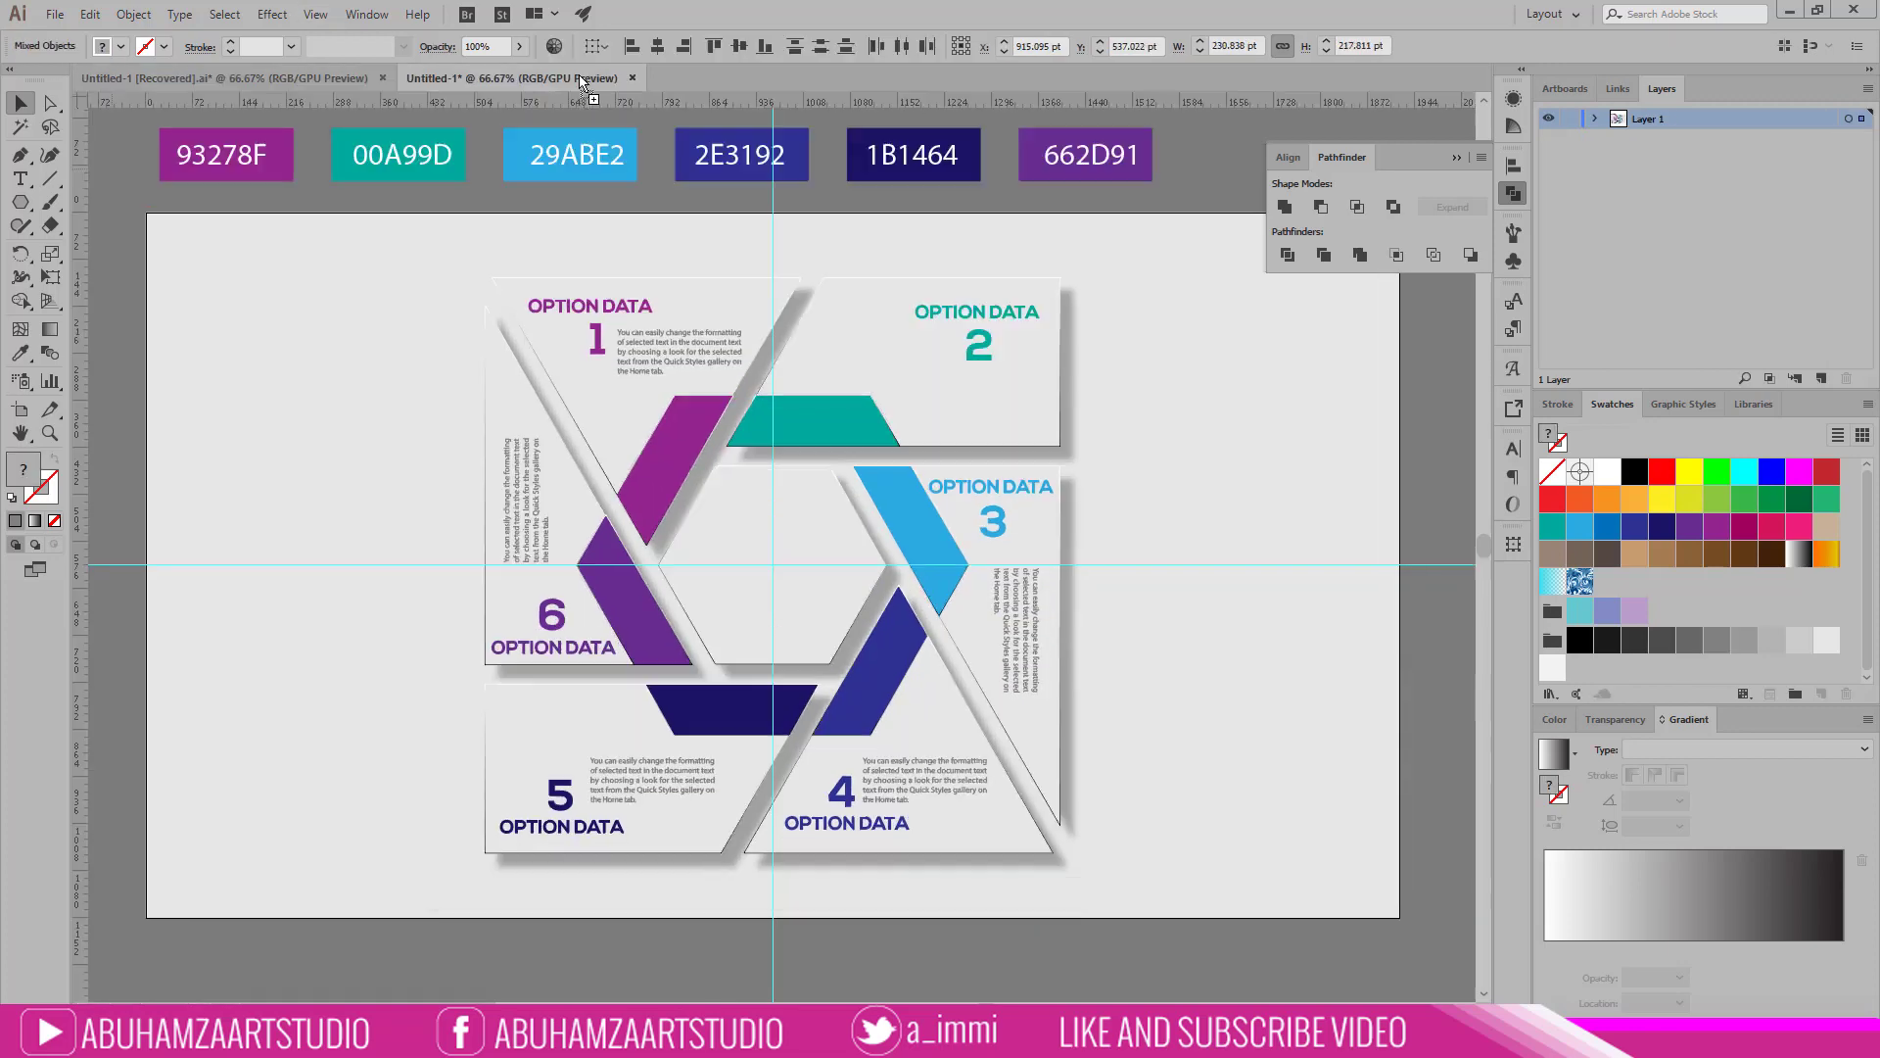
key("ctrl+v")
left_click_drag(809, 617, 783, 625)
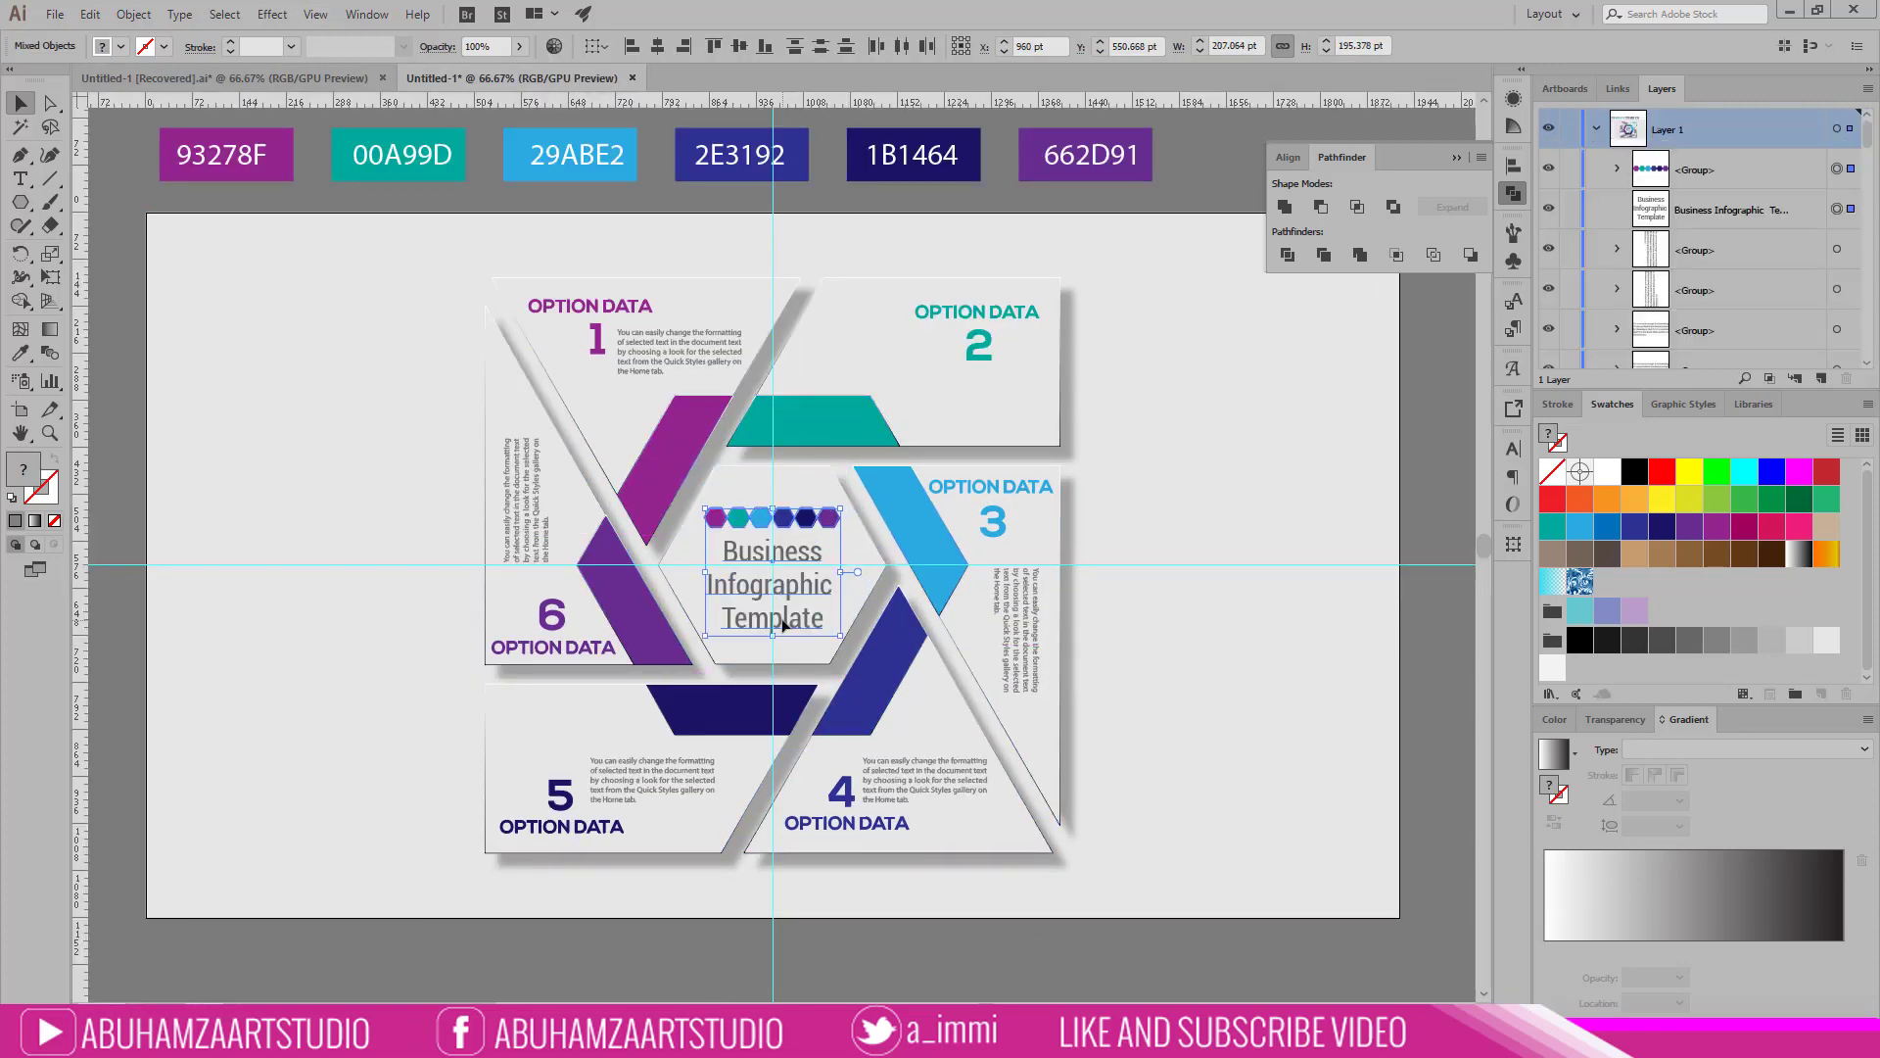
key("ctrl+Tab")
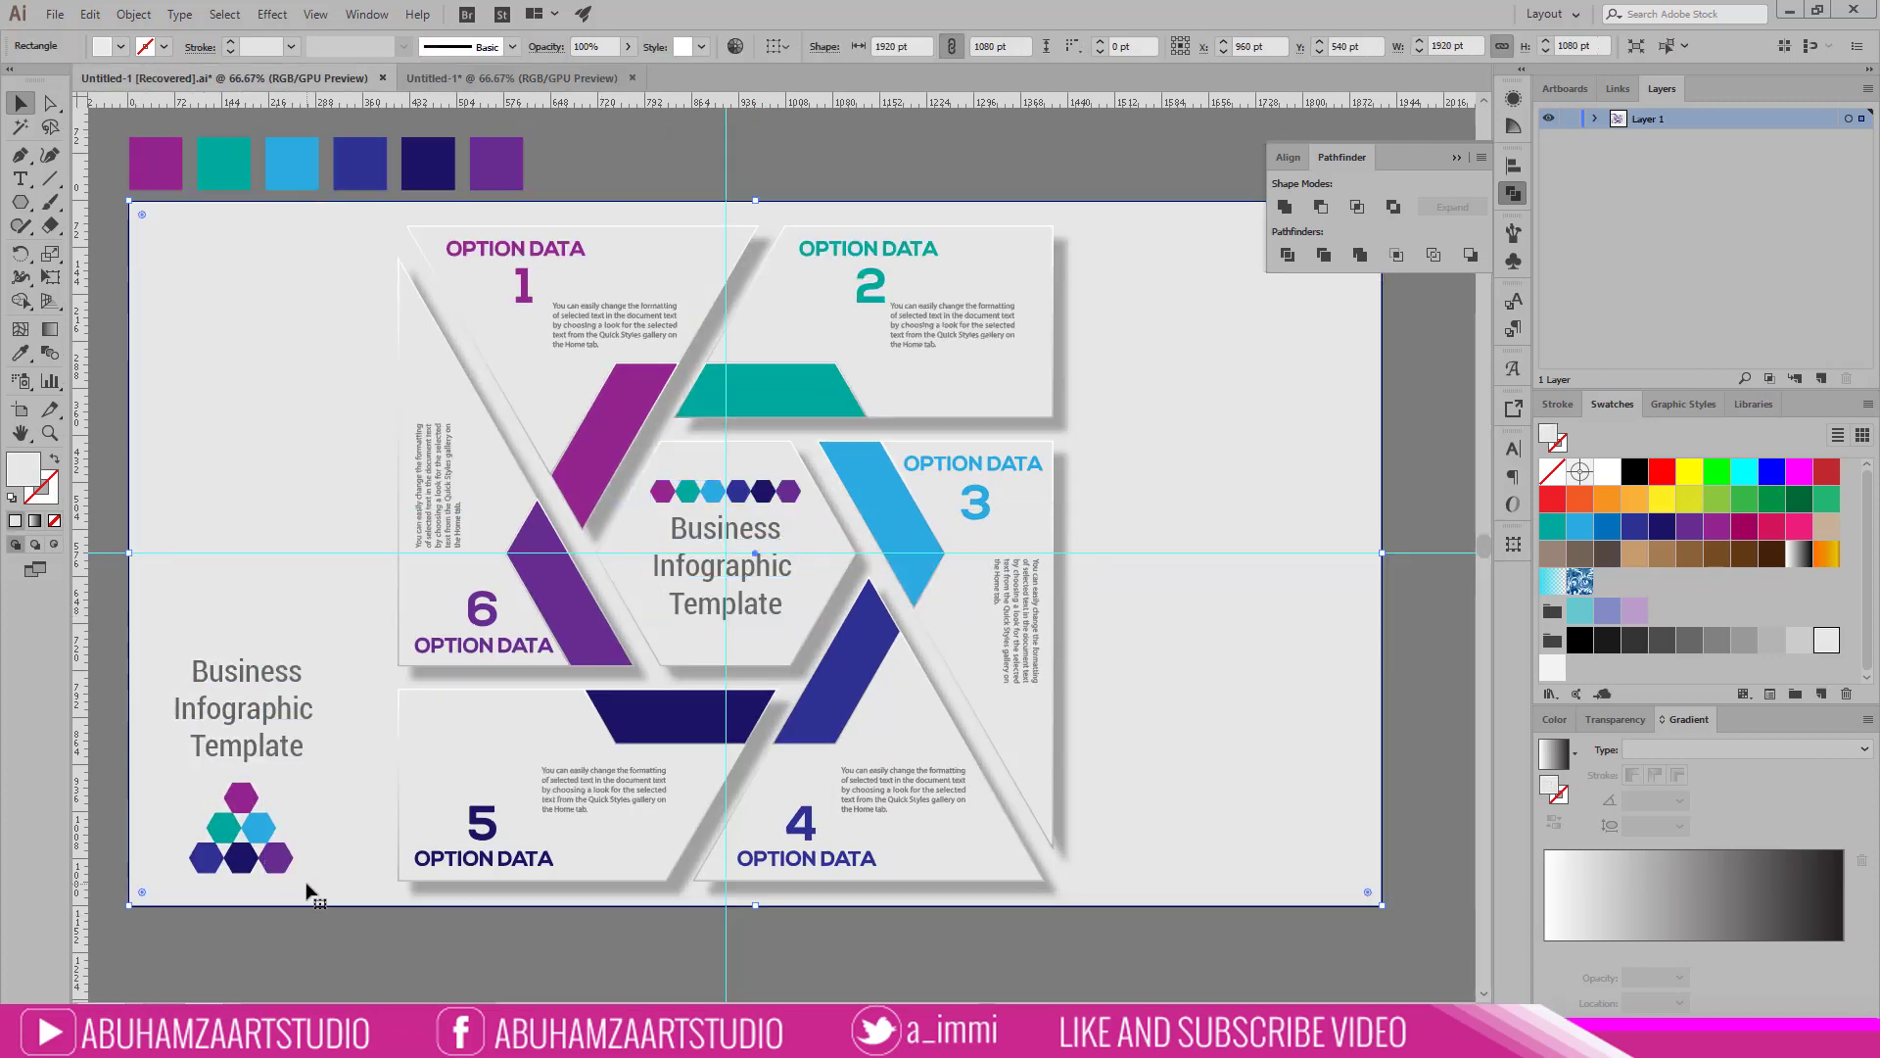